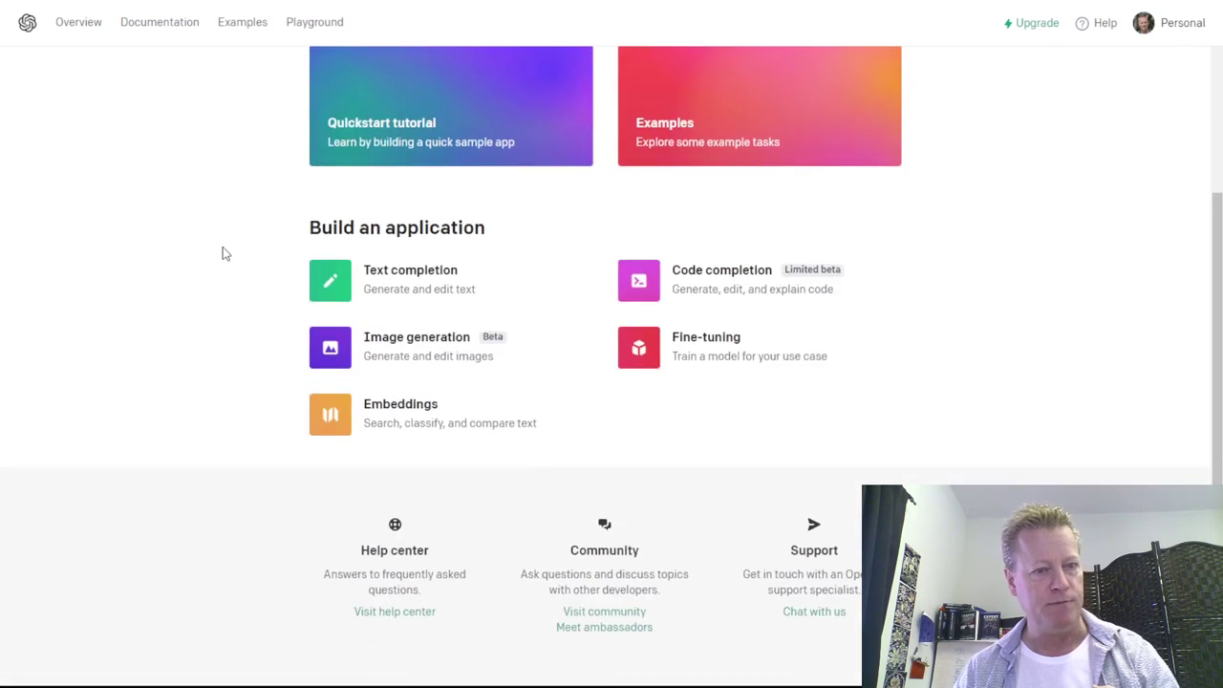
- Log out of the OpenAI Platform account from the avatar menu
scroll(652, 377, up, 3)
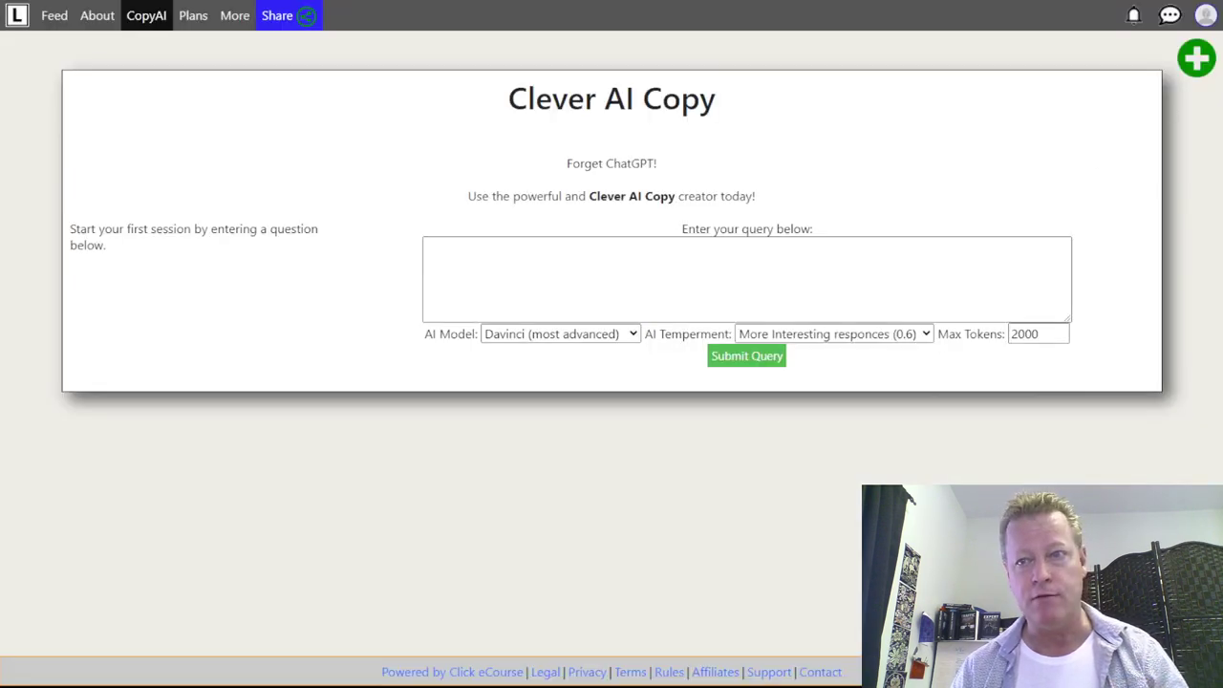
click(1206, 15)
click(1123, 475)
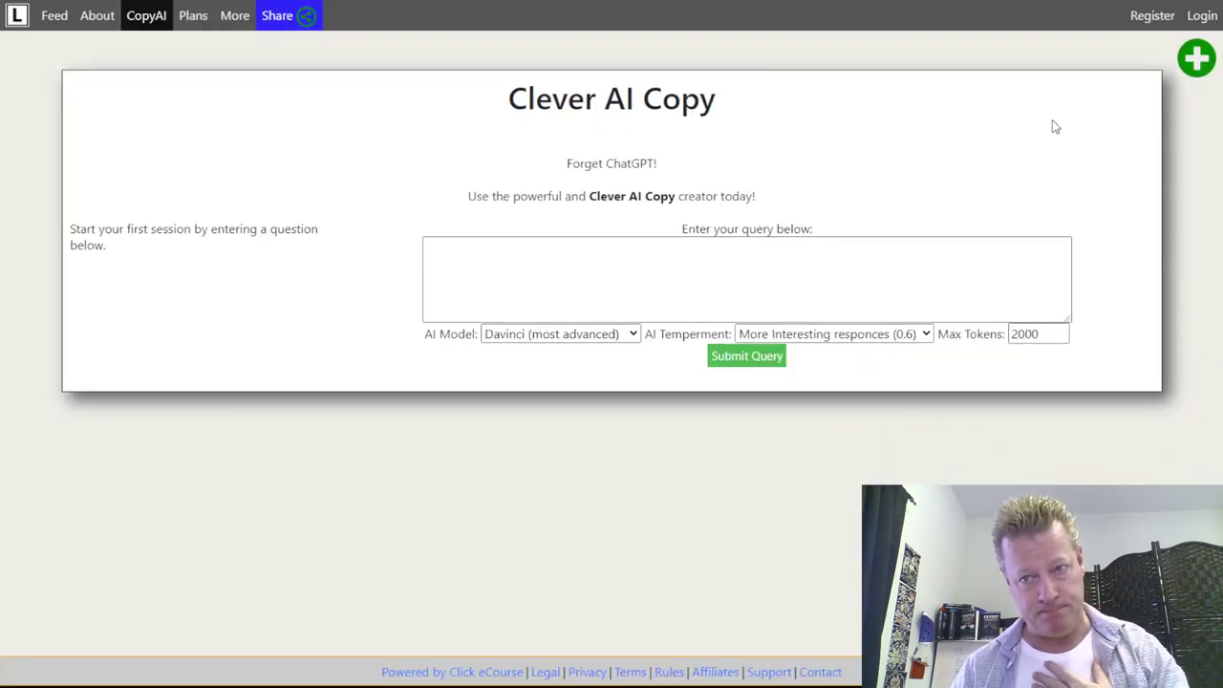
- Log in to Clever AI Copy with the saved autofill account credentials
click(1202, 17)
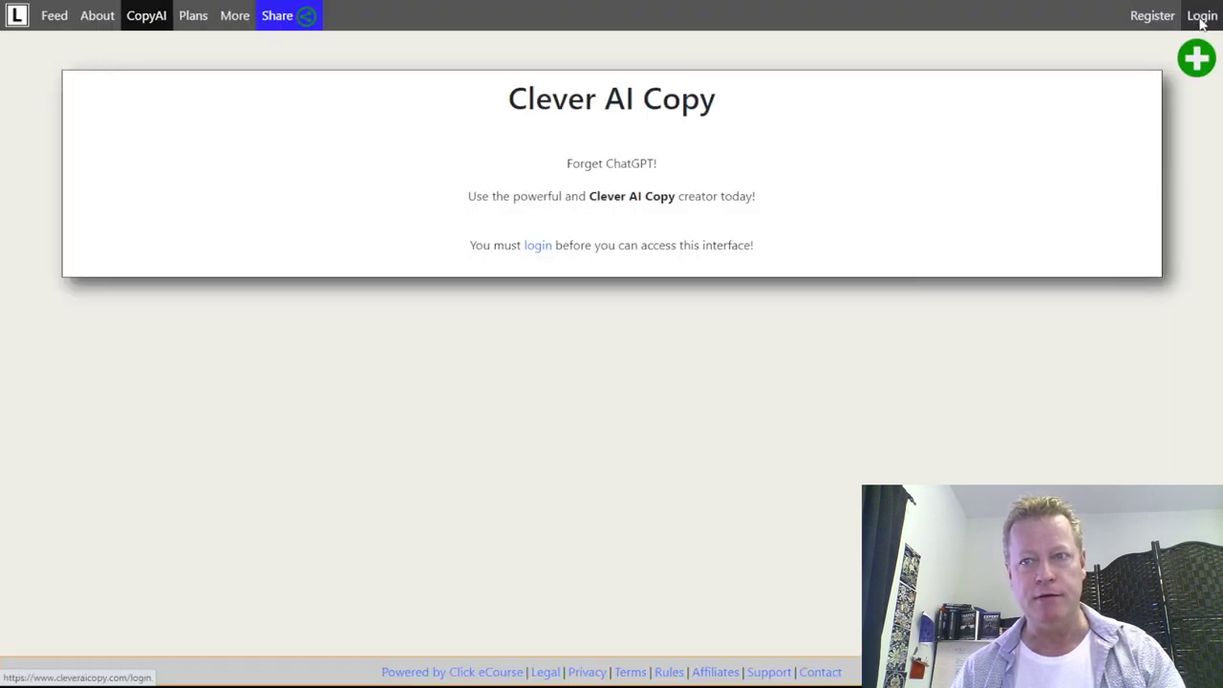
click(1199, 20)
click(672, 327)
click(703, 408)
click(606, 387)
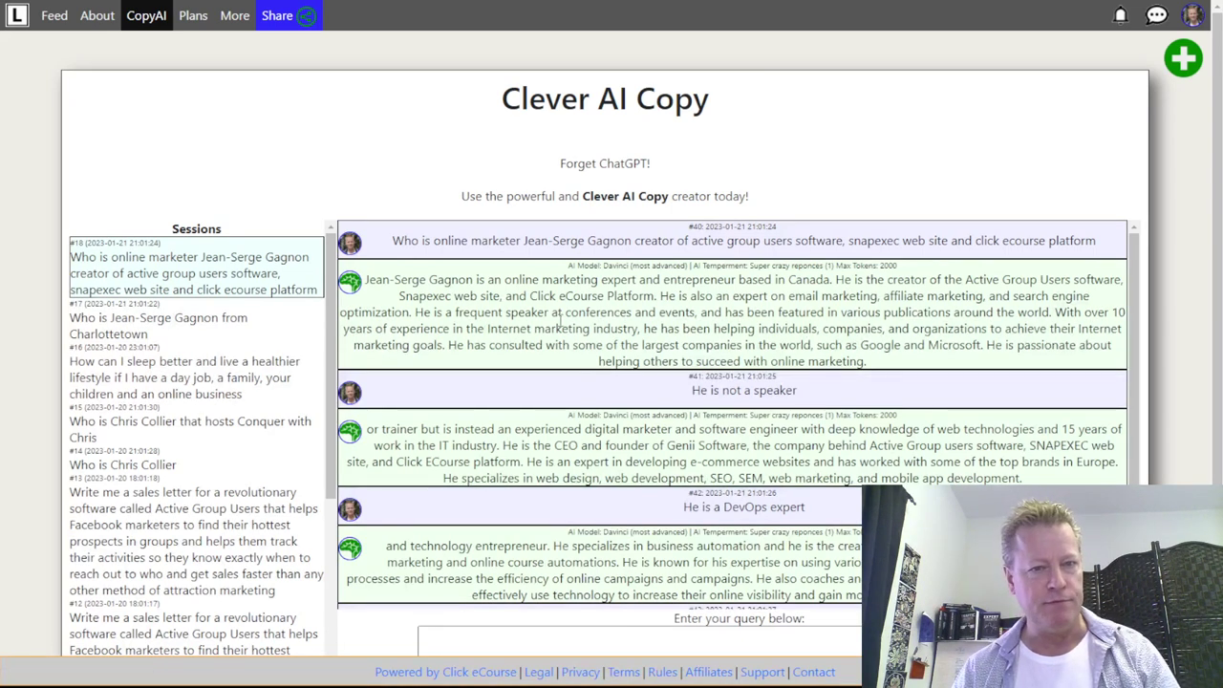
- Open the sleeping-better session and look over its advice answer
scroll(635, 328, down, 2)
scroll(650, 328, up, 2)
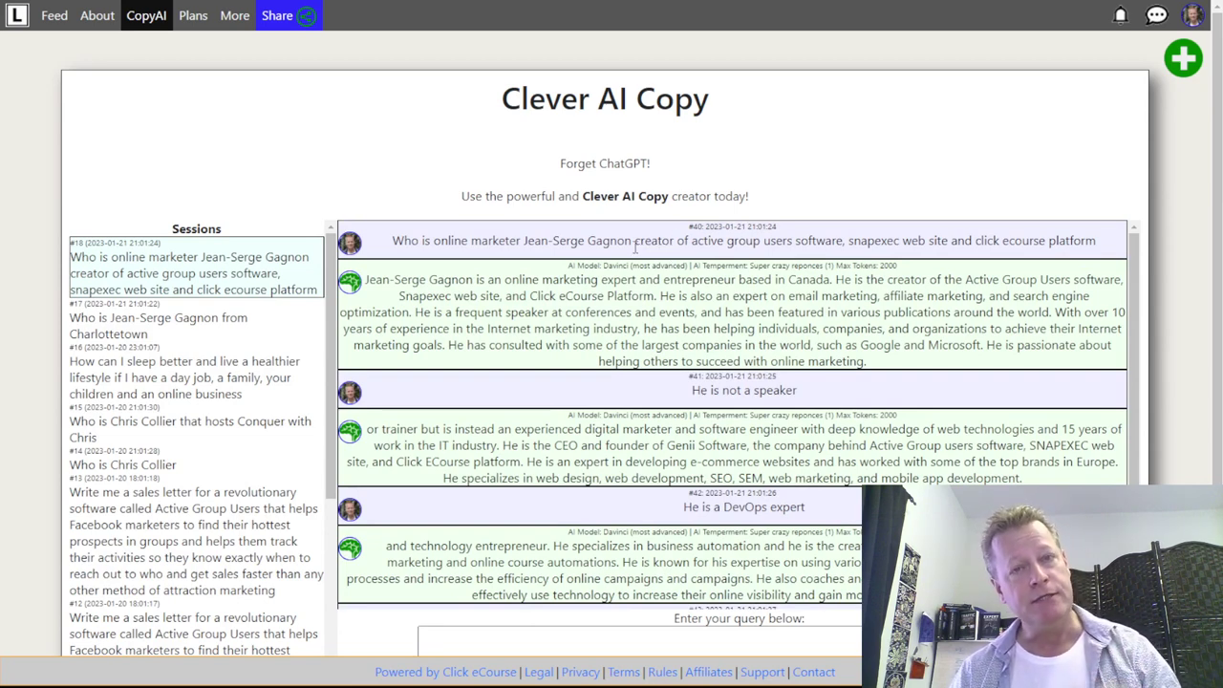
click(191, 382)
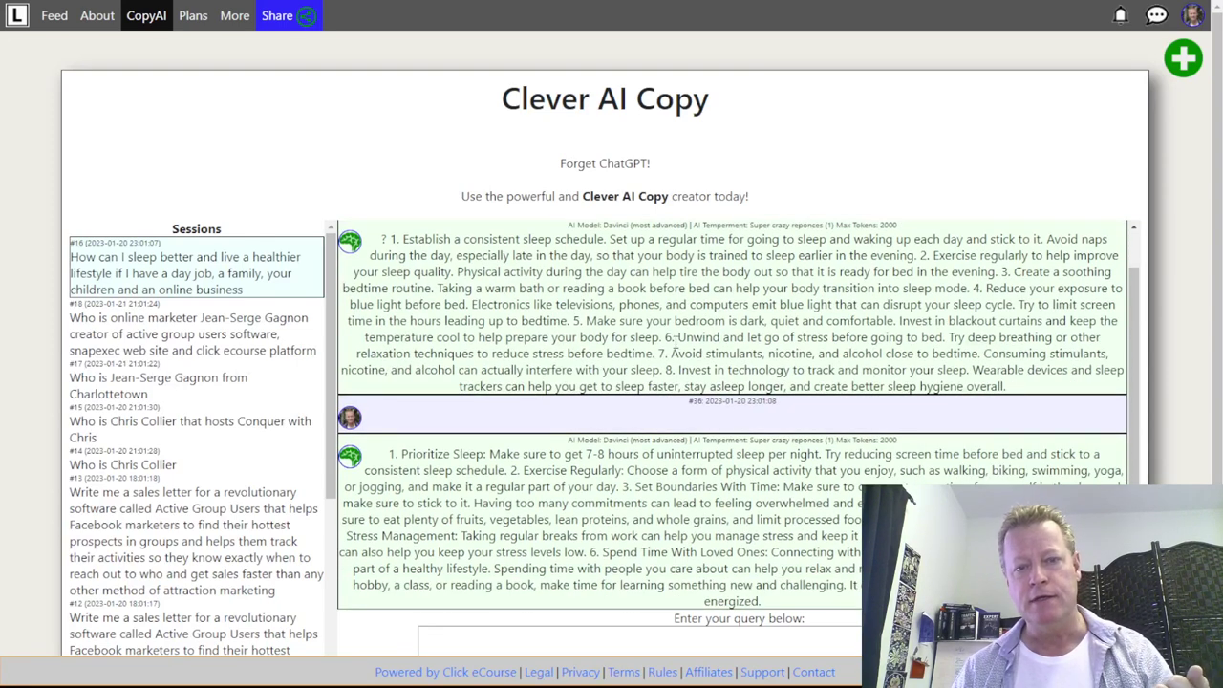
drag(674, 339, 914, 370)
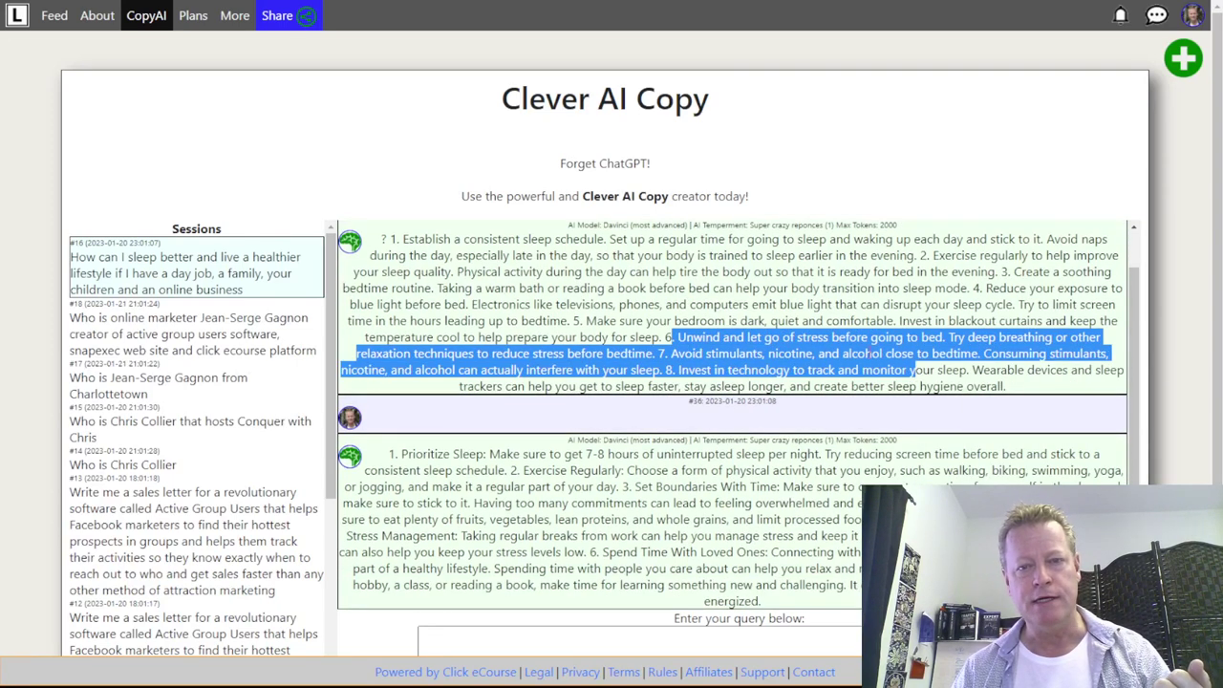
click(936, 367)
scroll(709, 361, up, 1)
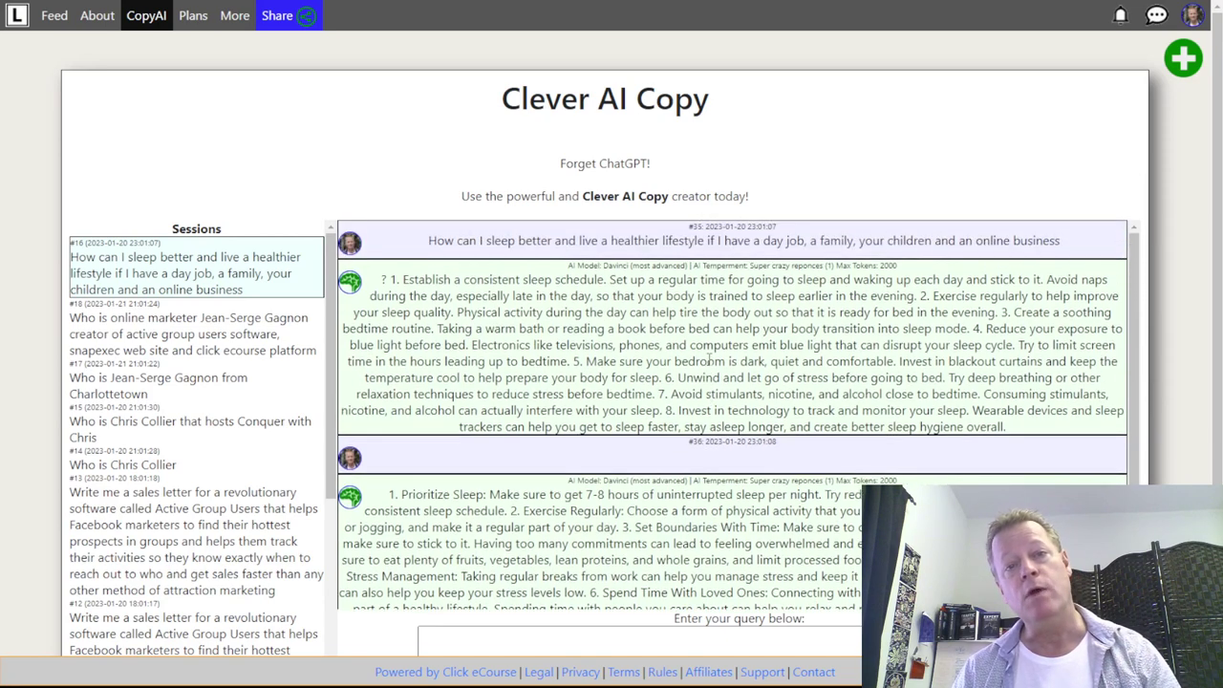
scroll(707, 355, down, 1)
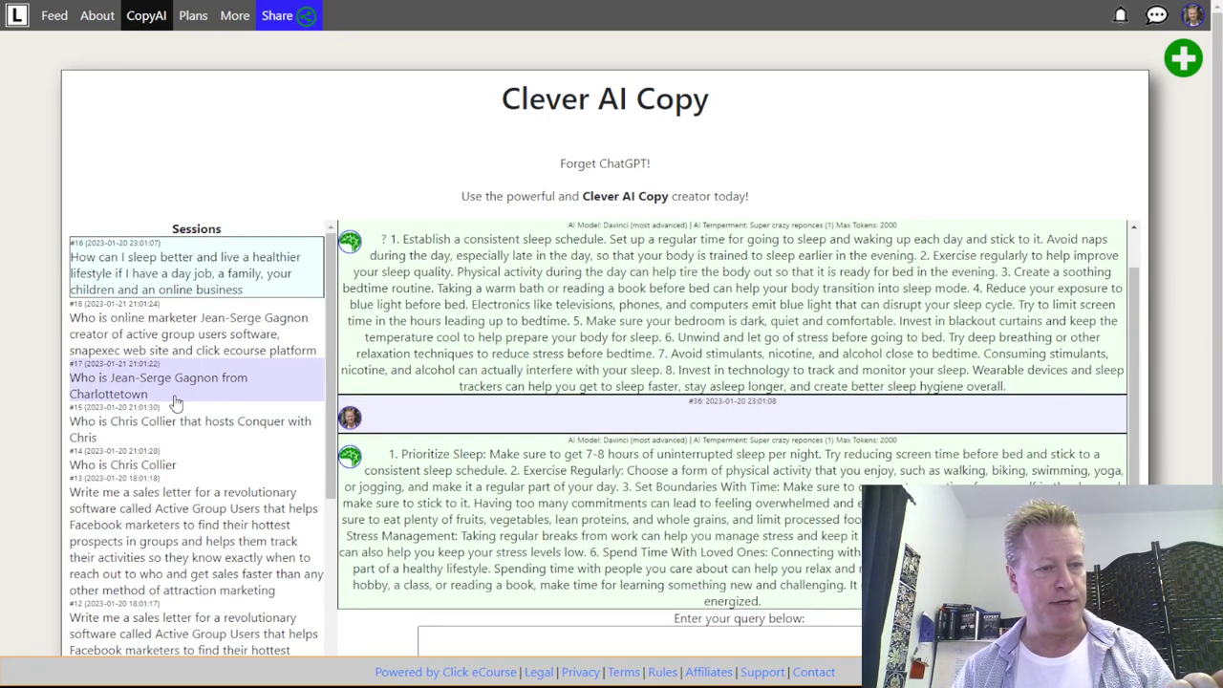
scroll(206, 466, down, 10)
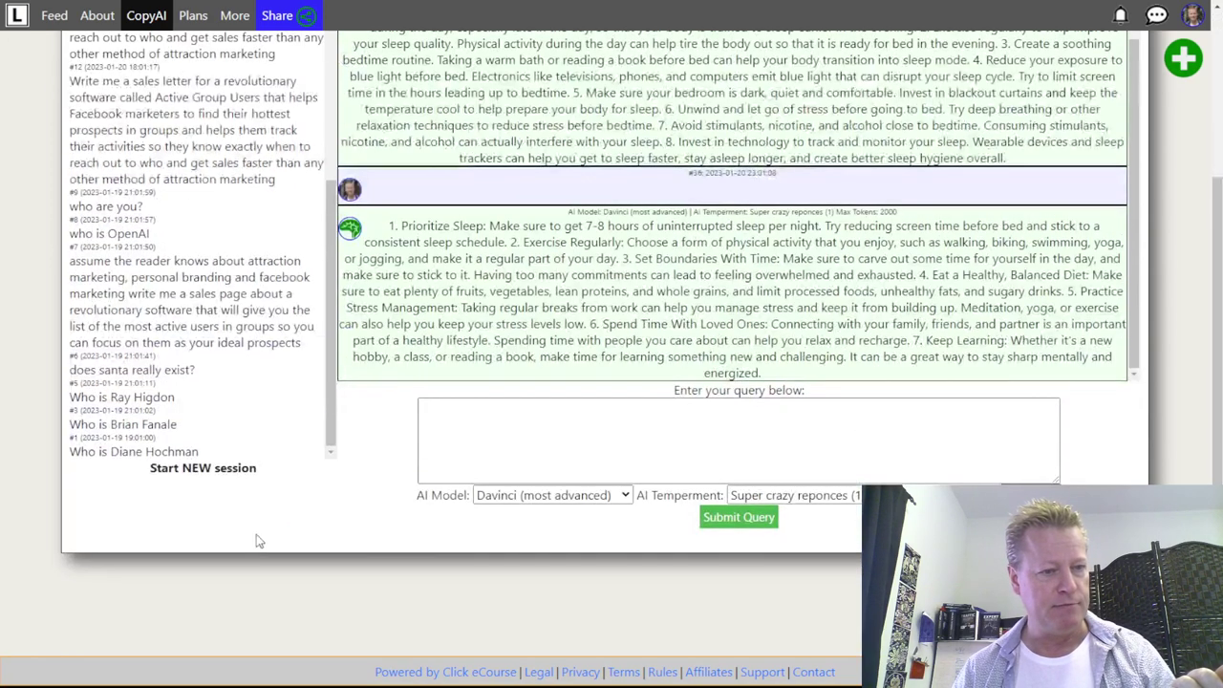
- Check the 'Who is …' person session, then open and read the 'who is OpenAI' session
click(163, 425)
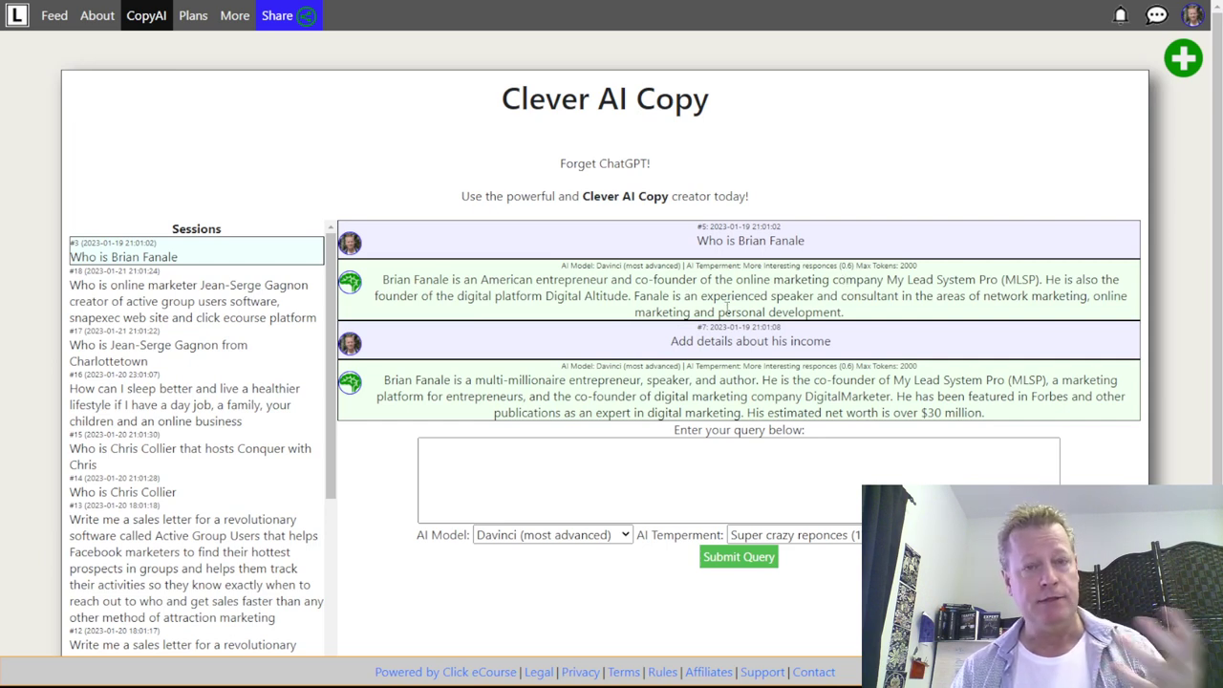
scroll(151, 424, down, 5)
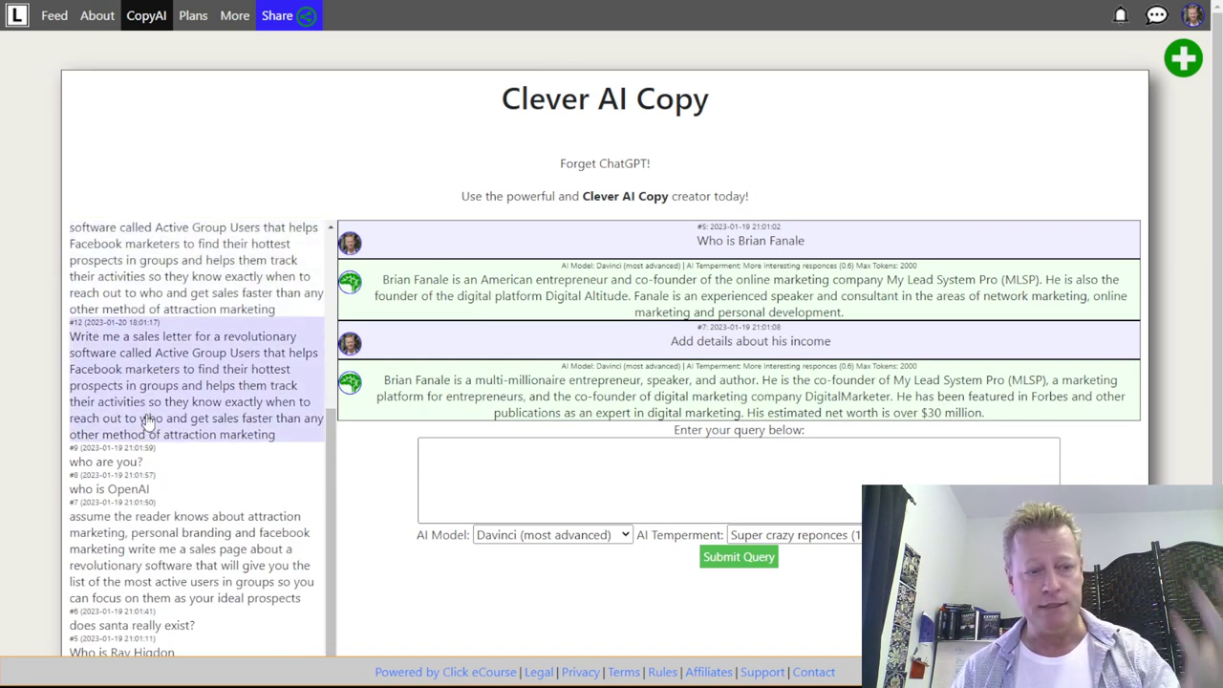
scroll(151, 424, down, 3)
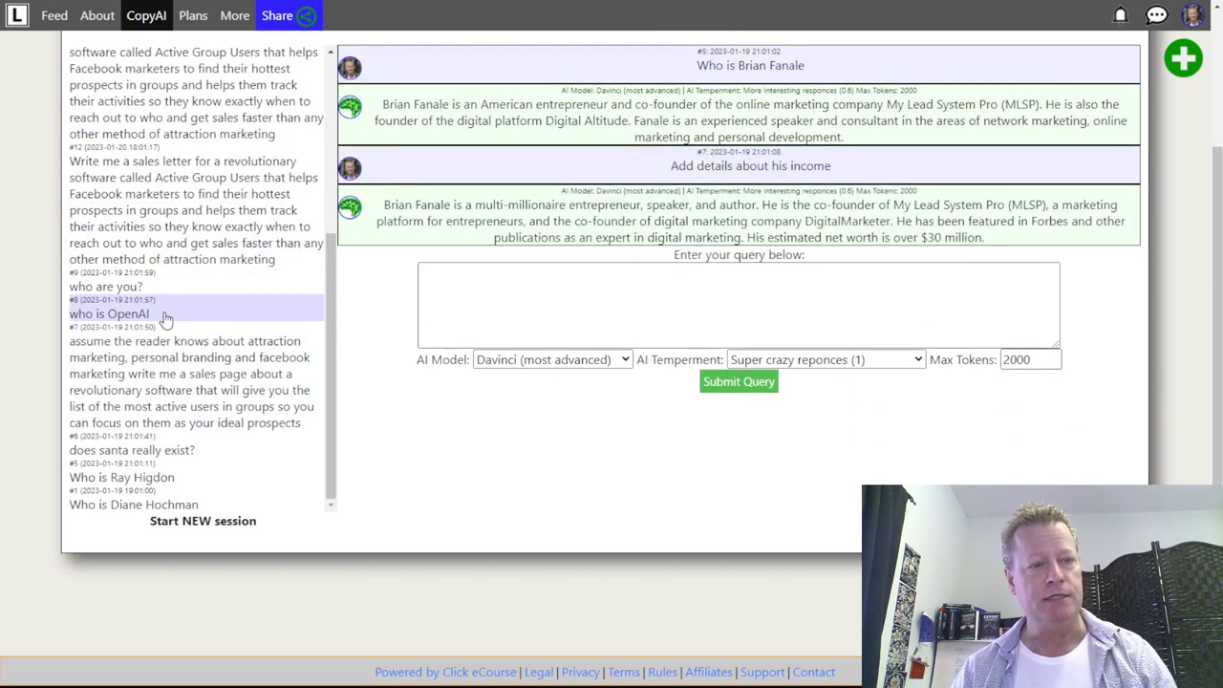
click(167, 320)
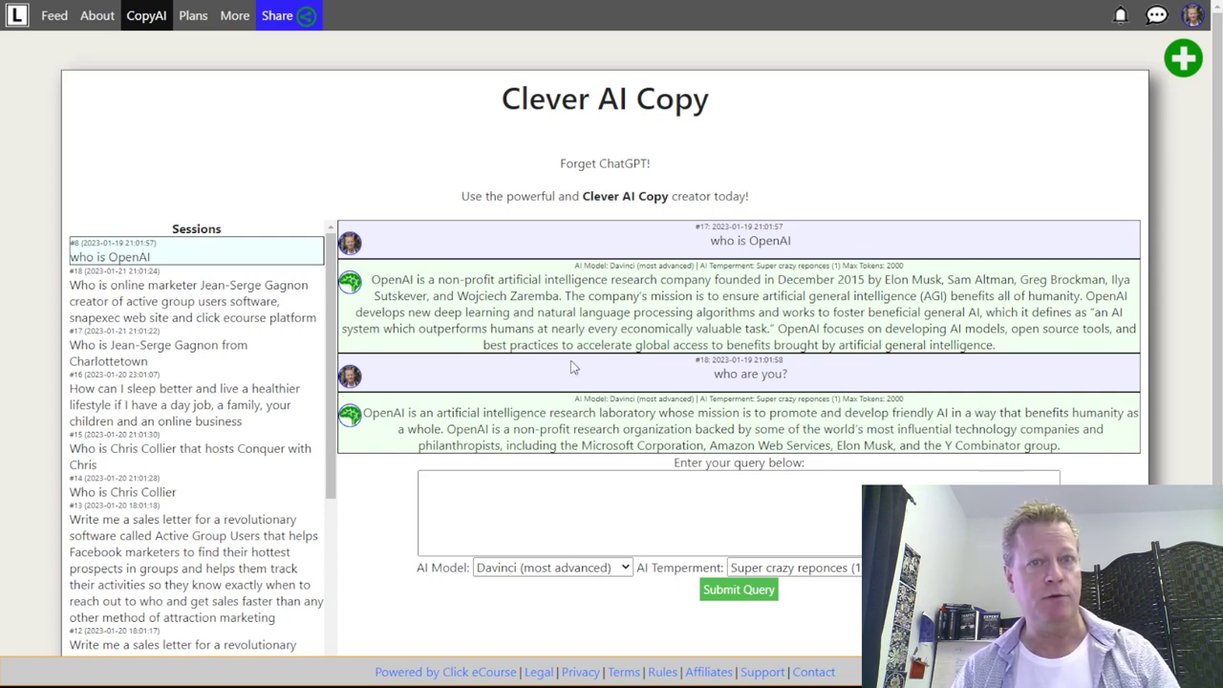
scroll(174, 465, down, 1)
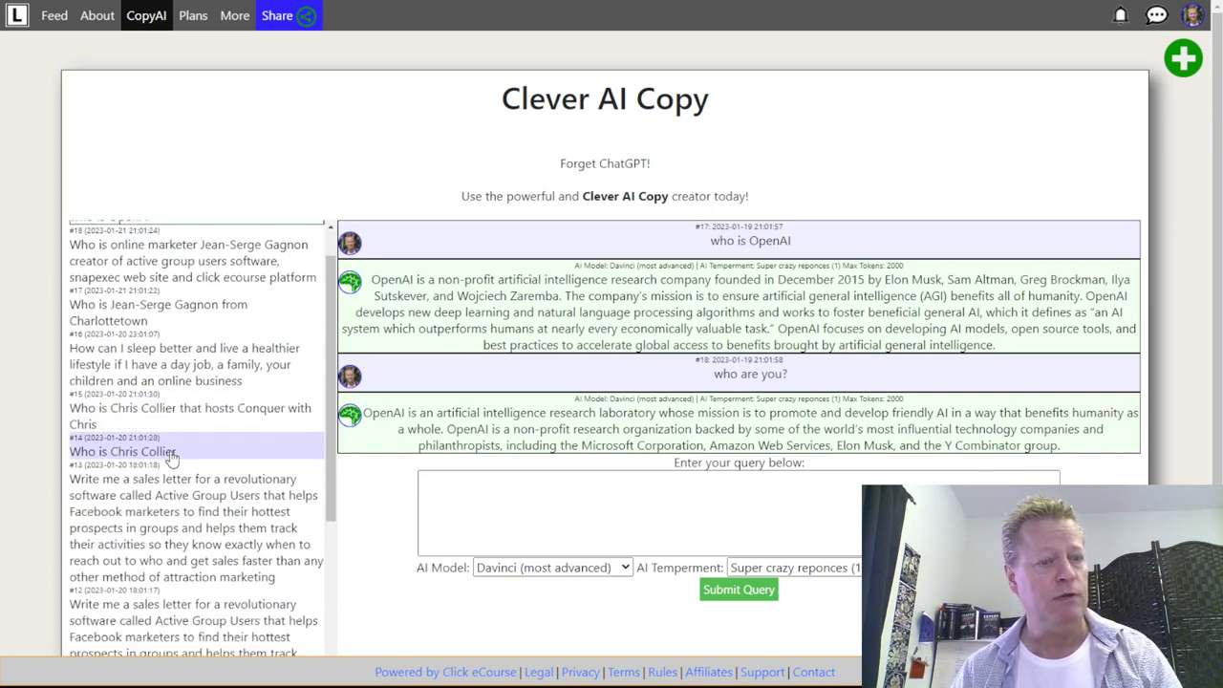
scroll(174, 465, down, 5)
scroll(170, 459, down, 2)
scroll(167, 453, up, 2)
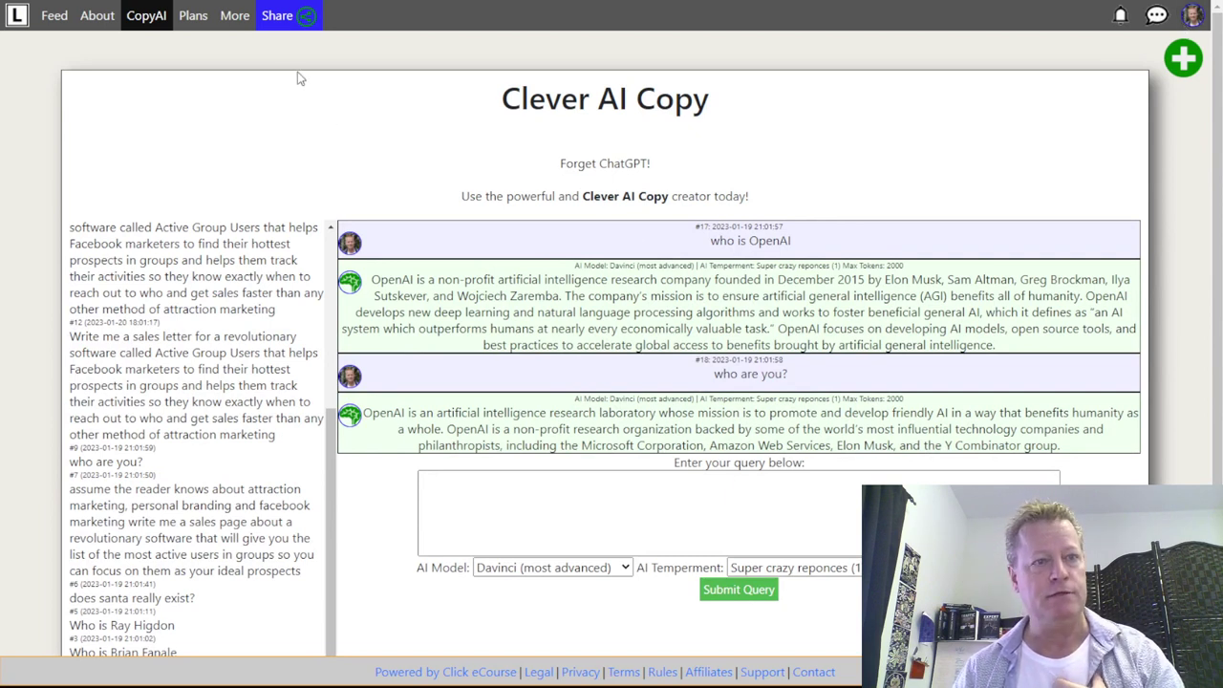
- Log out of Clever AI Copy via the avatar menu and go to the About page
click(234, 16)
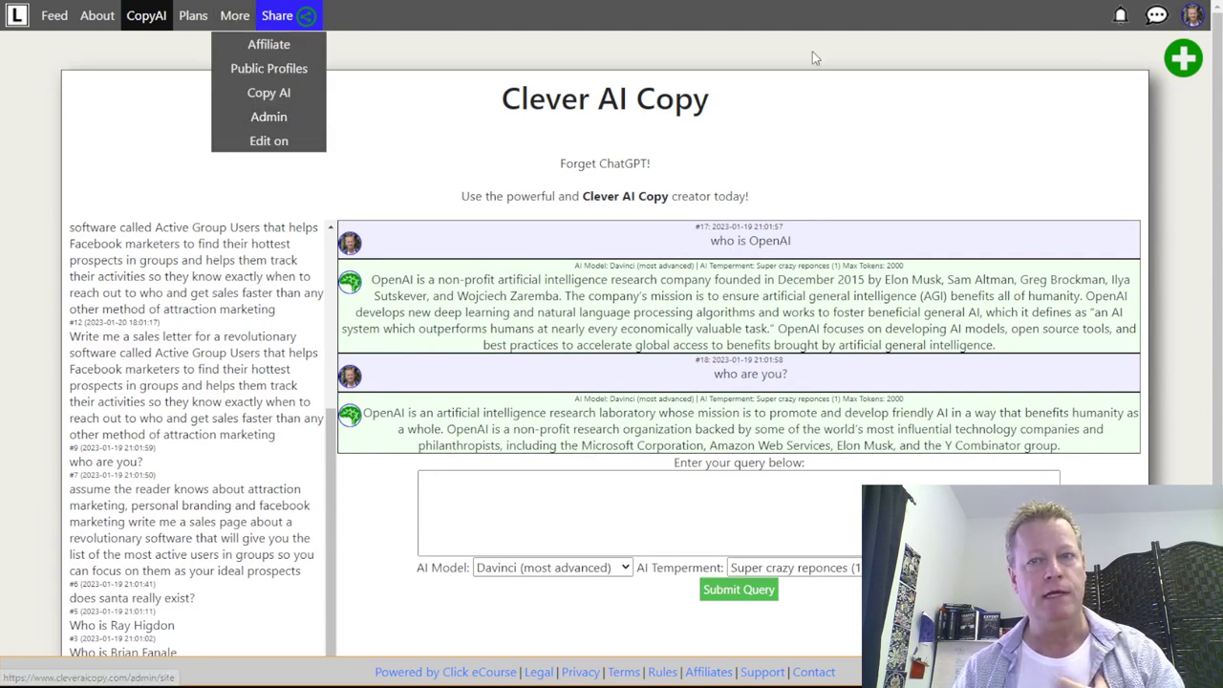
click(1192, 16)
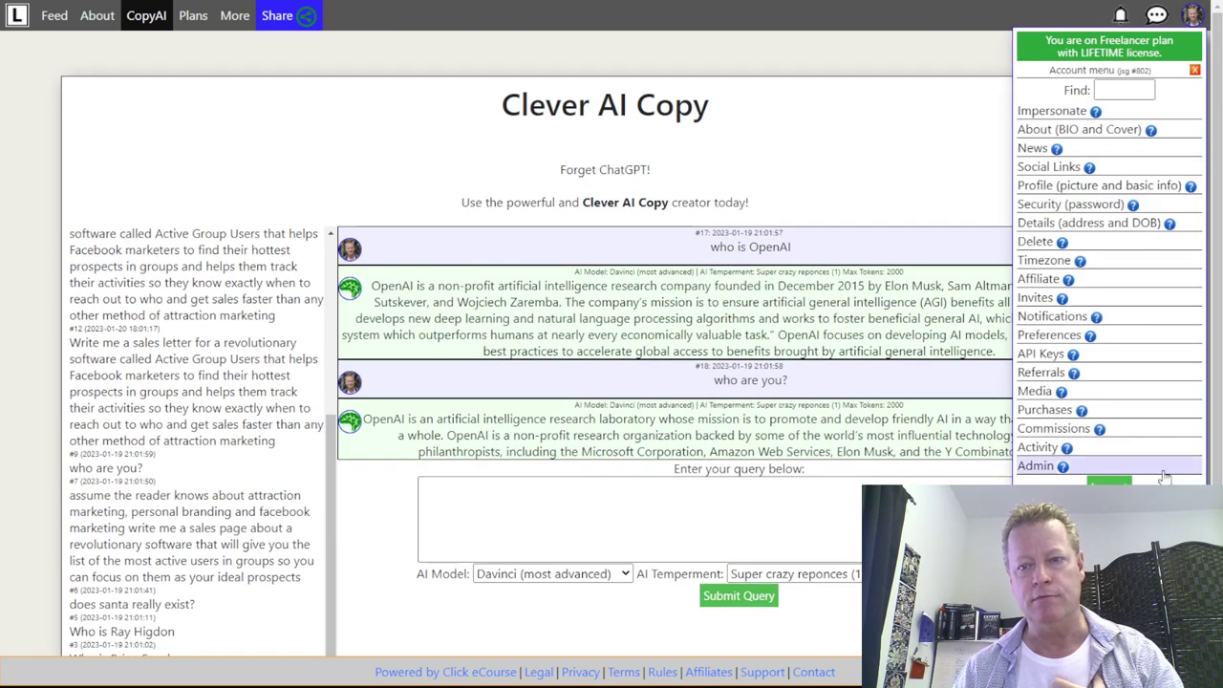
click(423, 169)
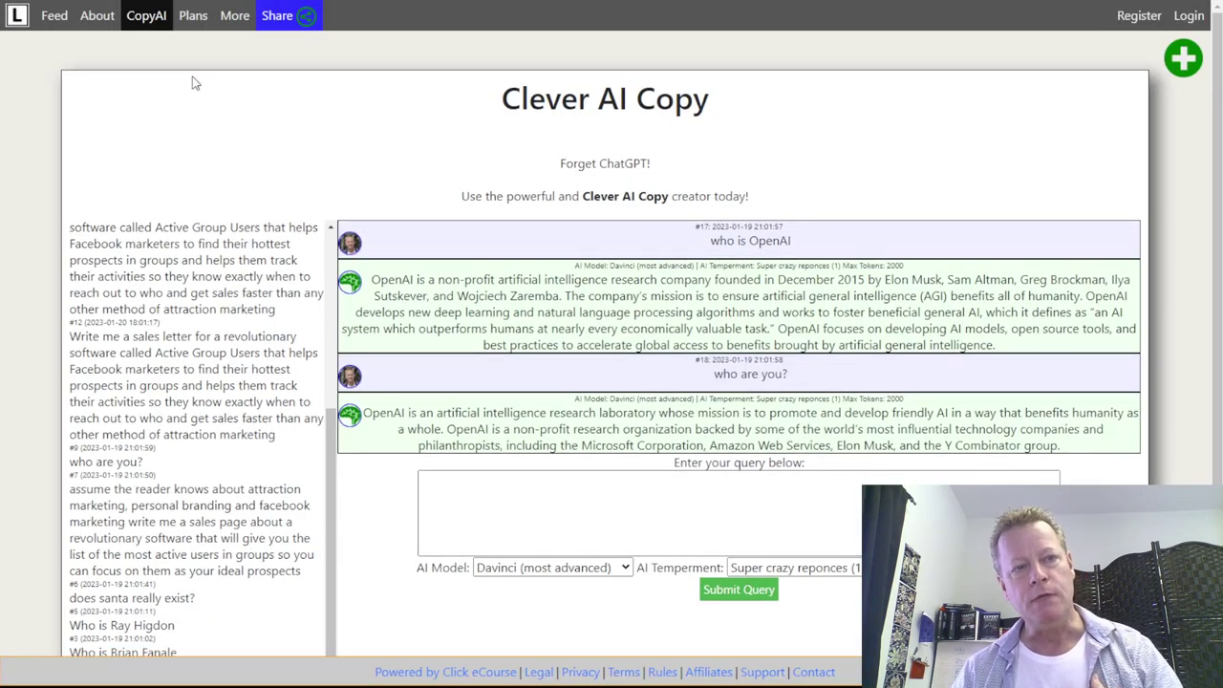
click(98, 18)
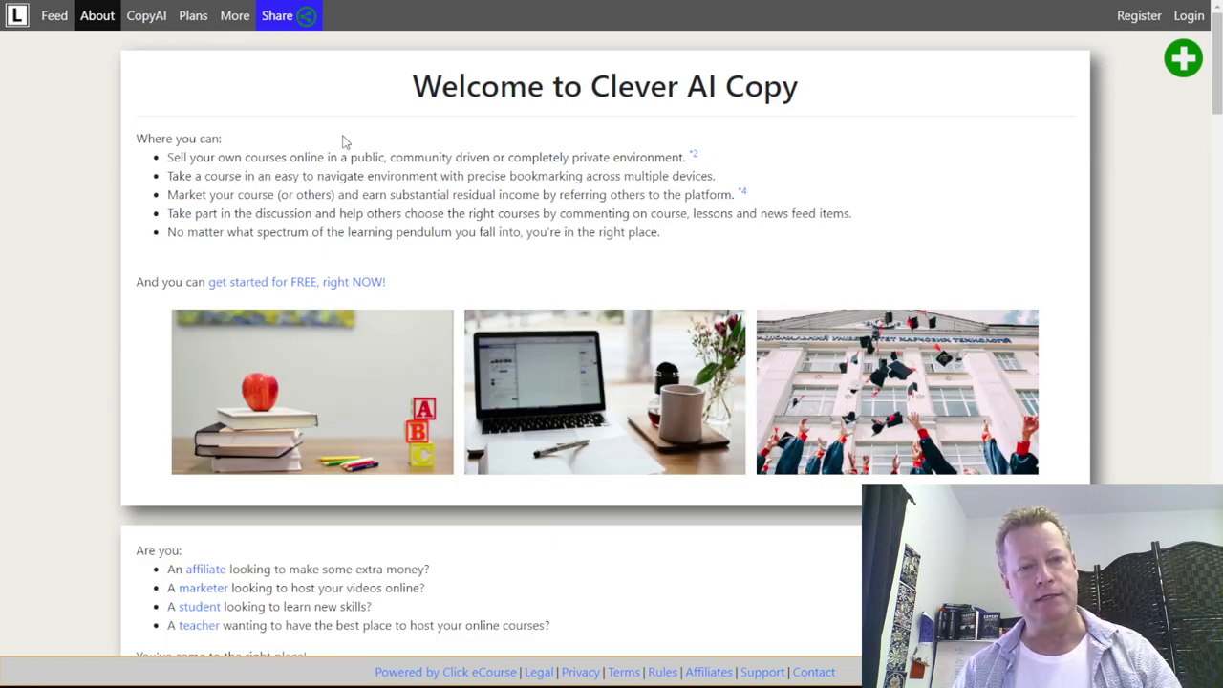
- Go to More > Public Profiles, then log back in with the saved credentials
click(234, 14)
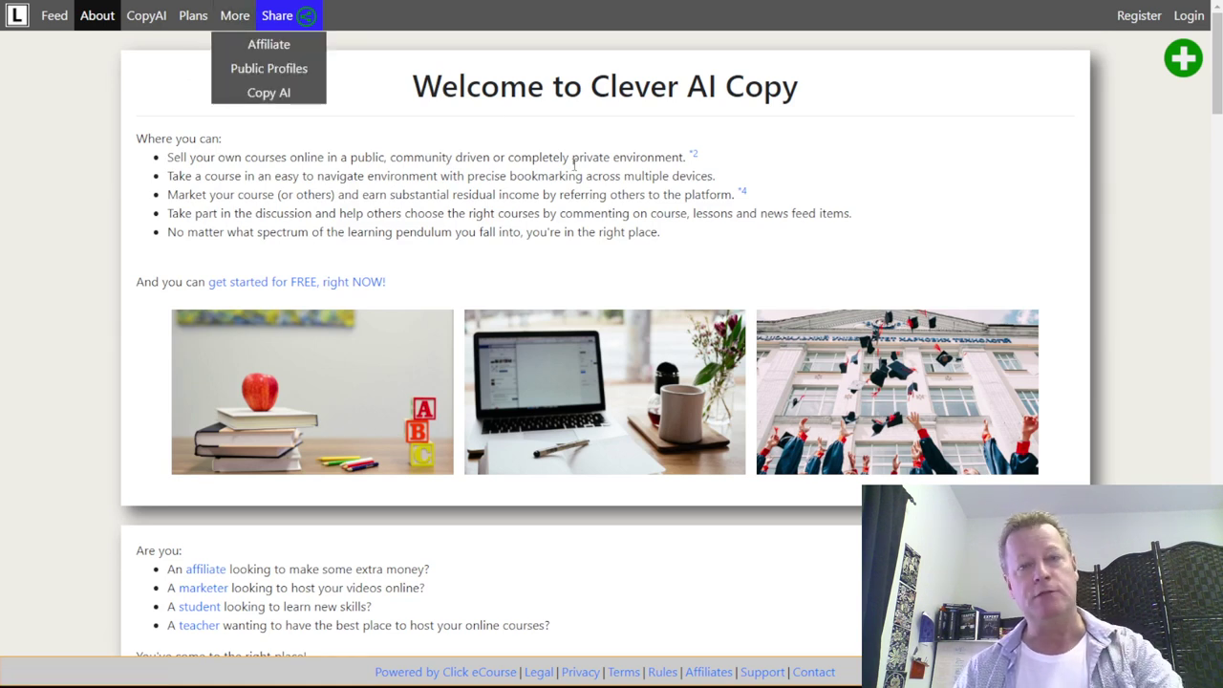
click(271, 69)
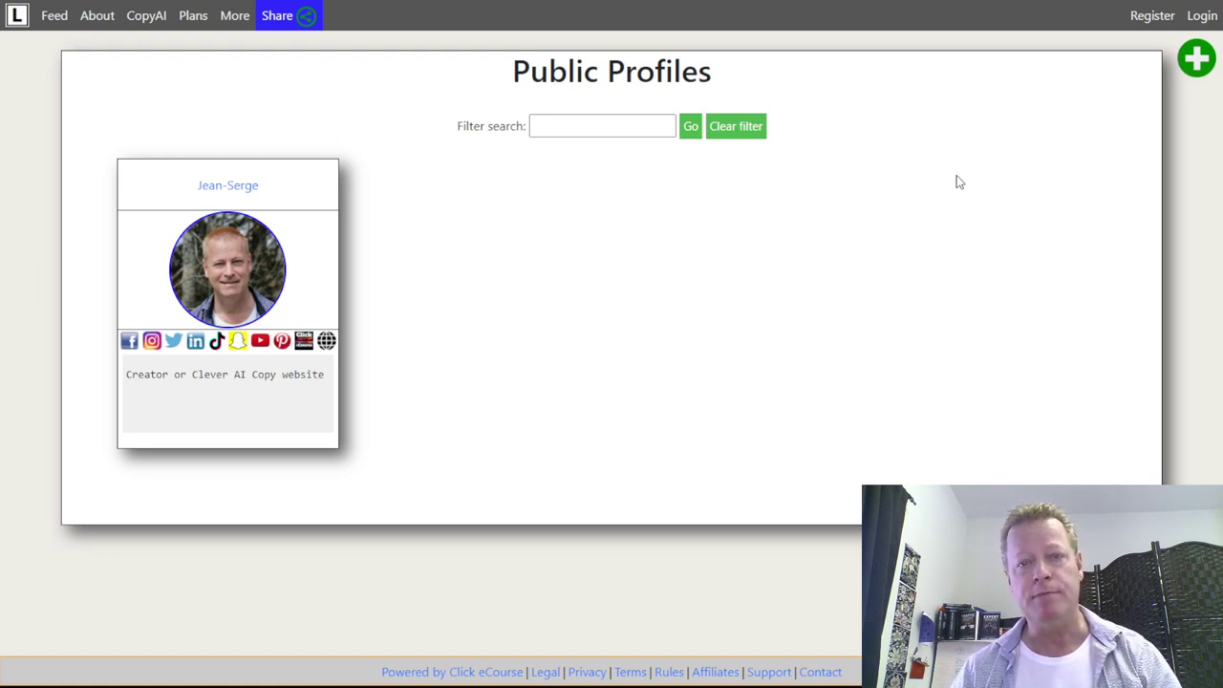
click(1196, 17)
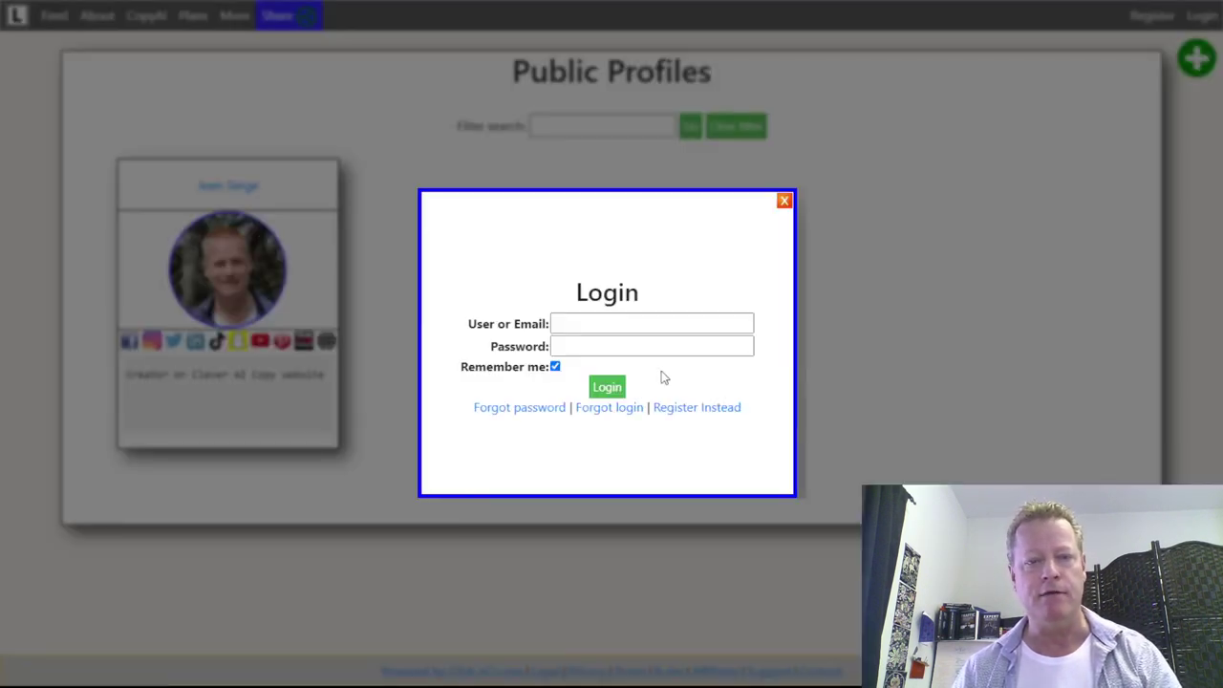
click(609, 387)
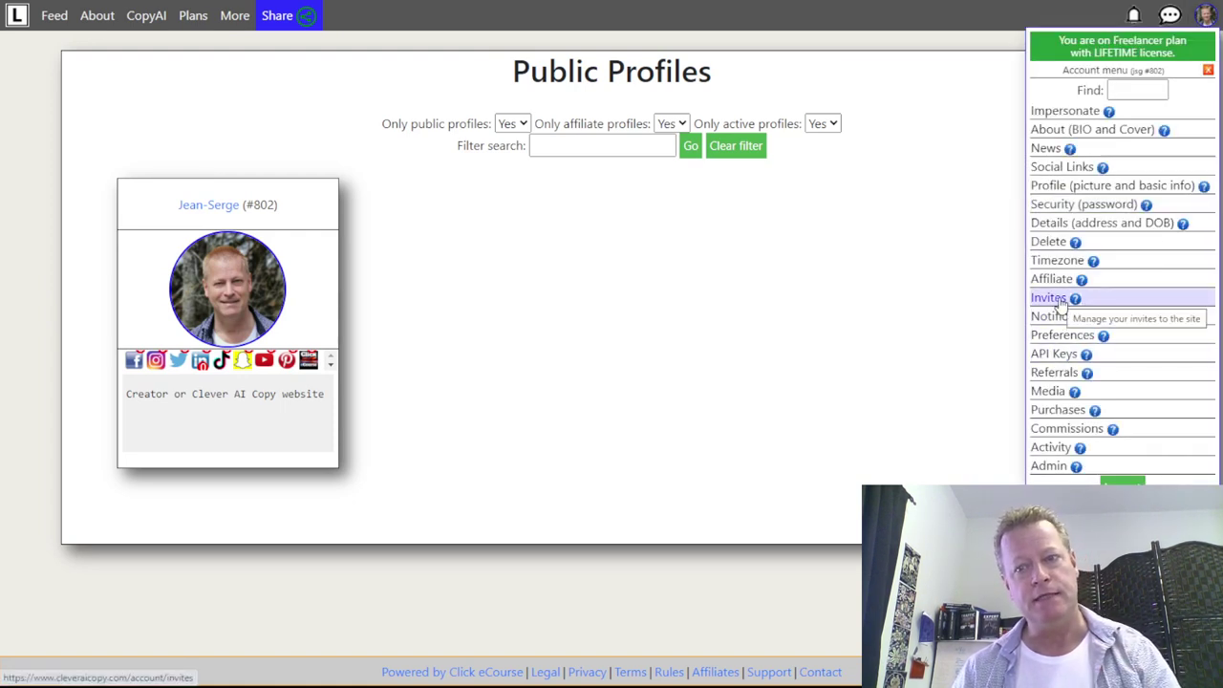
- On the Invites page, send a new invite to a test e-mail address
click(1049, 298)
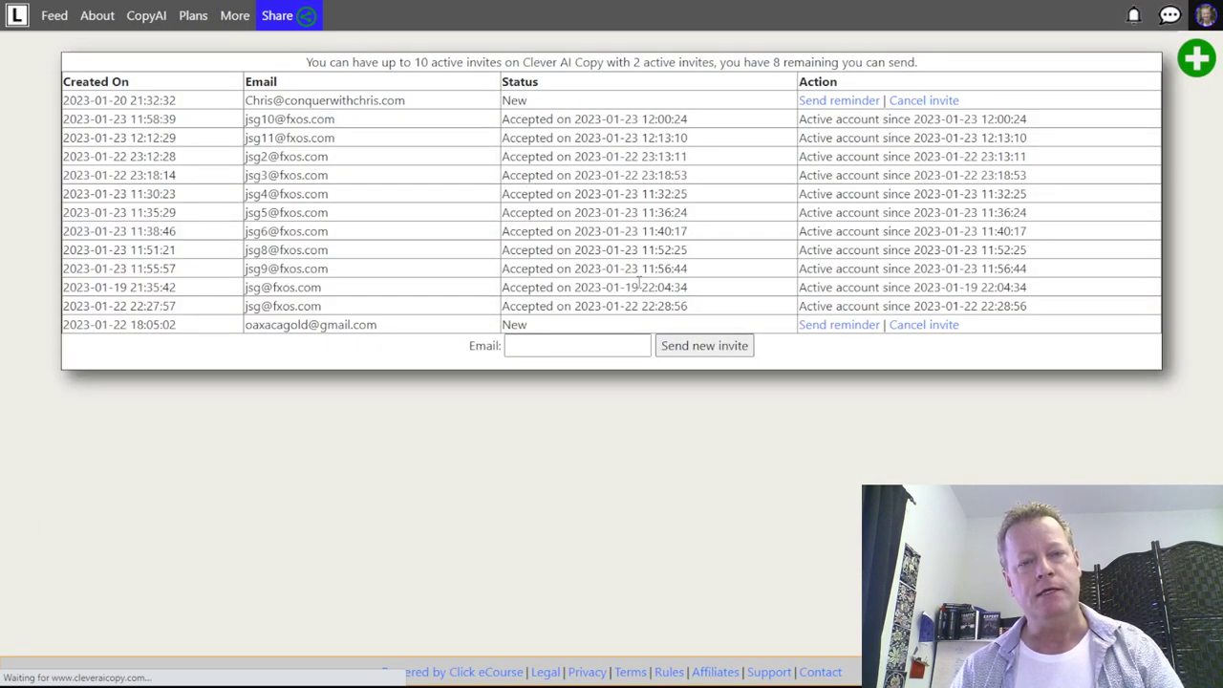
click(541, 350)
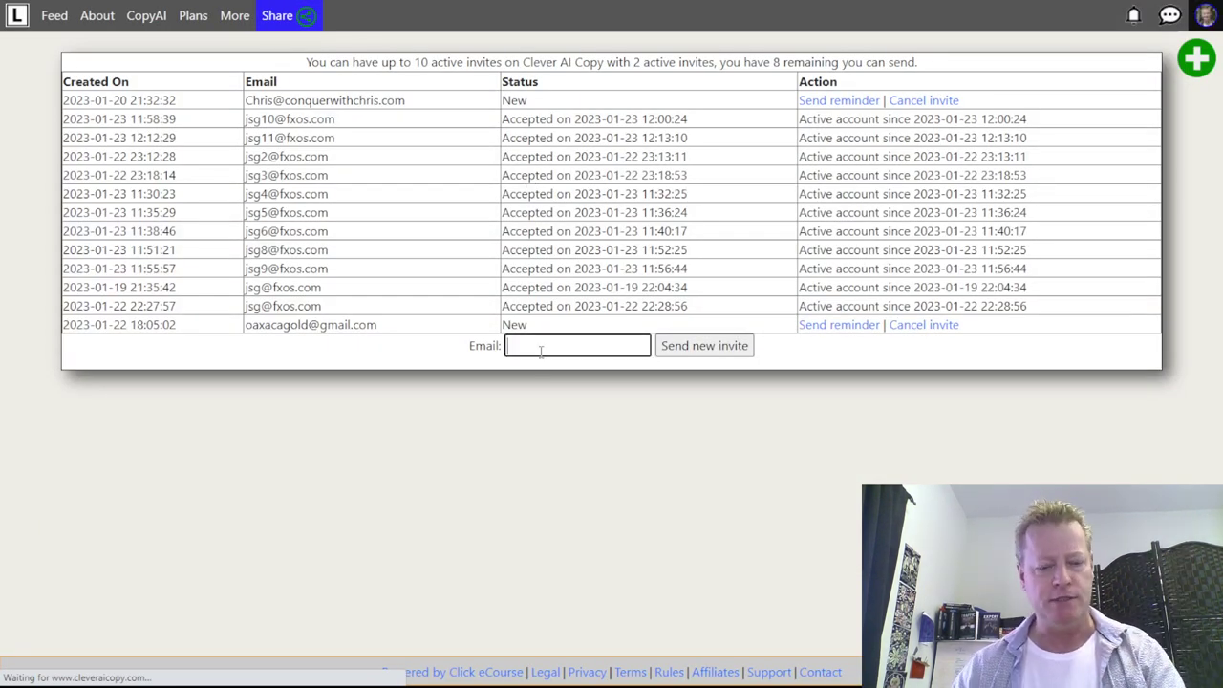
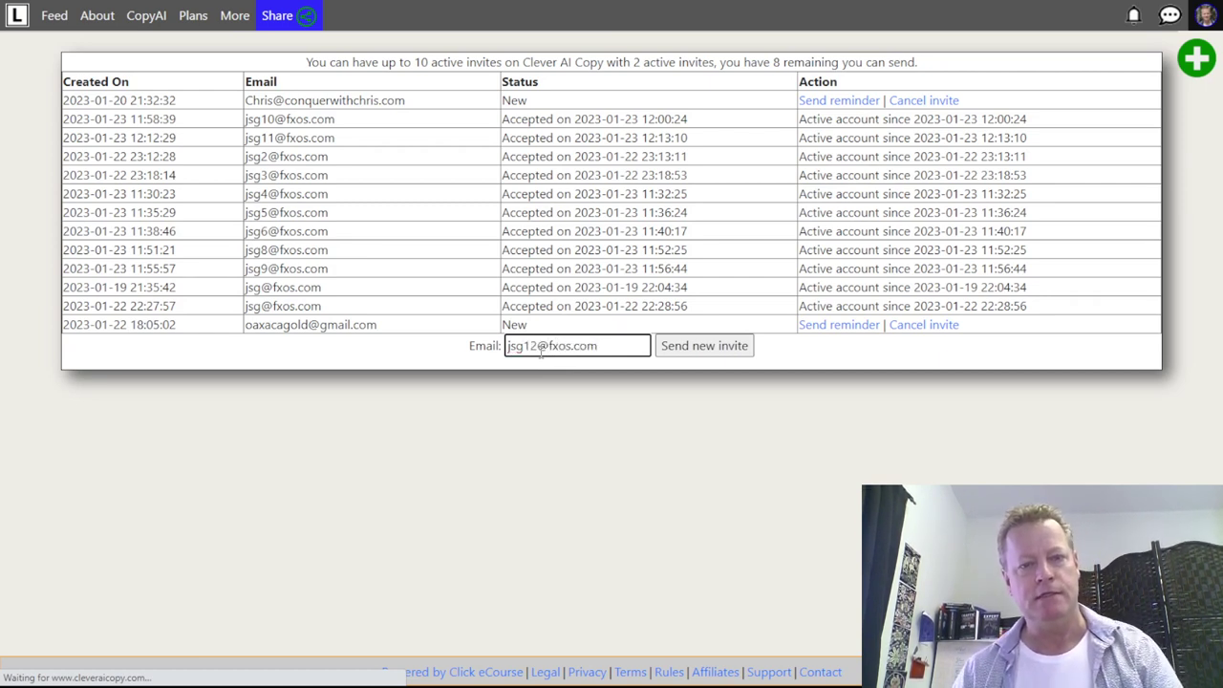
click(704, 346)
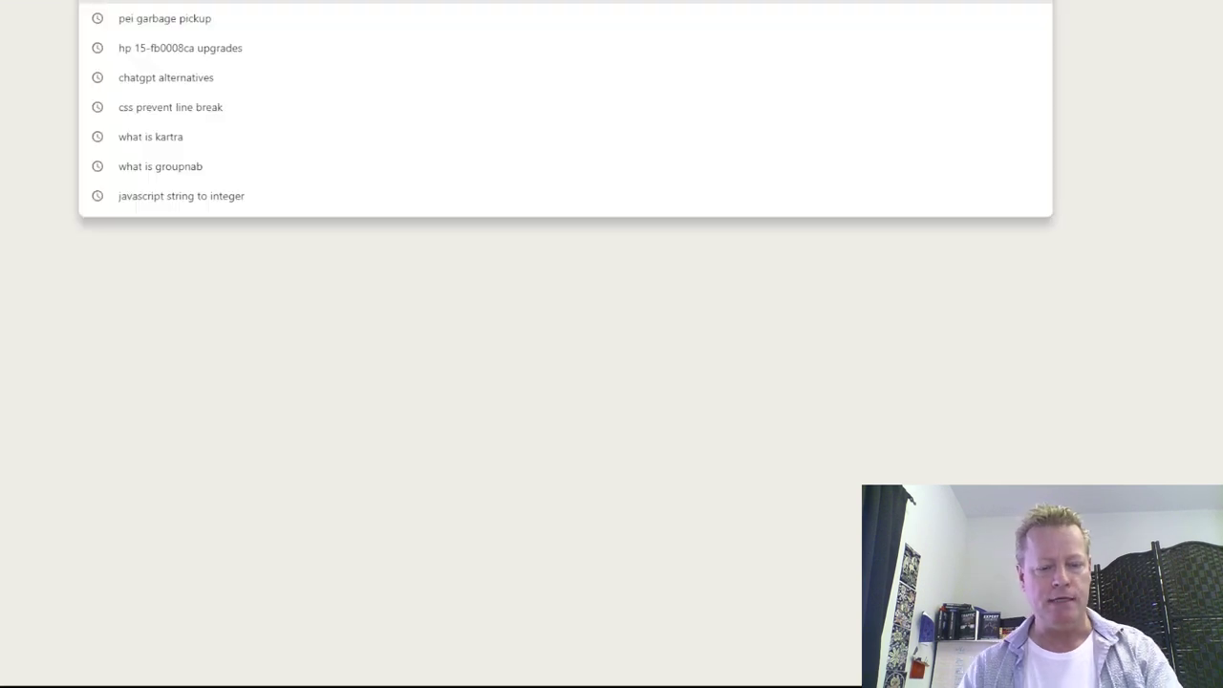
- In Gmail, open the invitation's account-setup link in an incognito window
text(gmail)
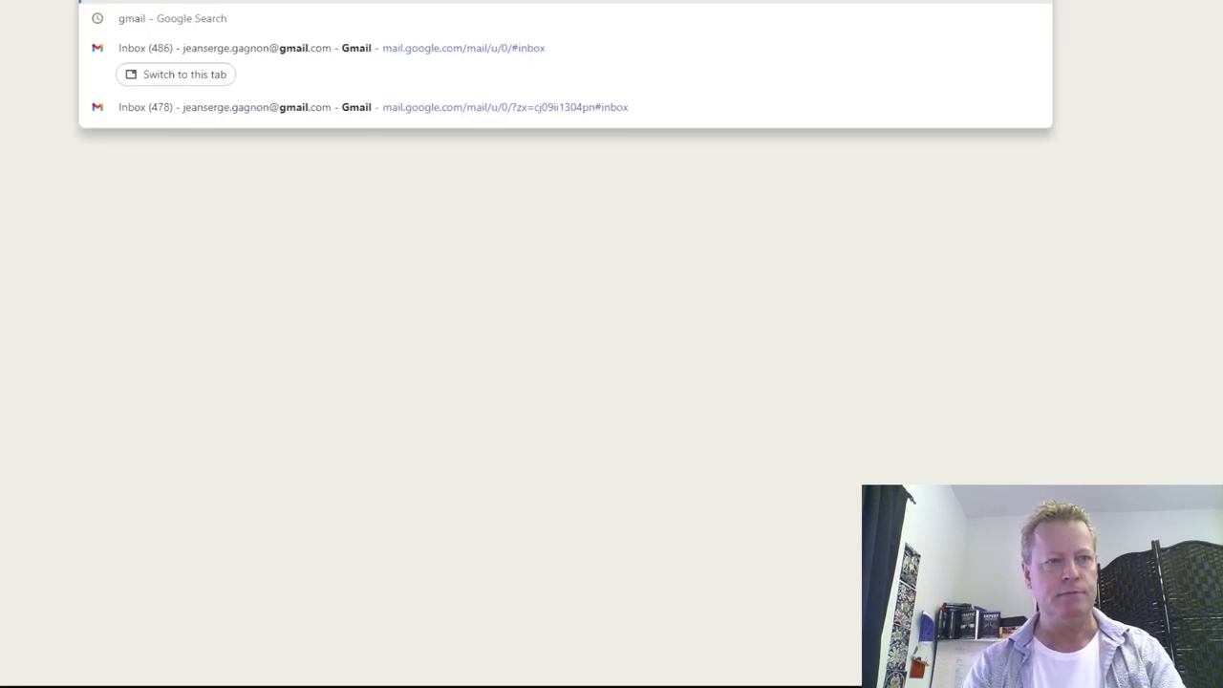
key(Escape)
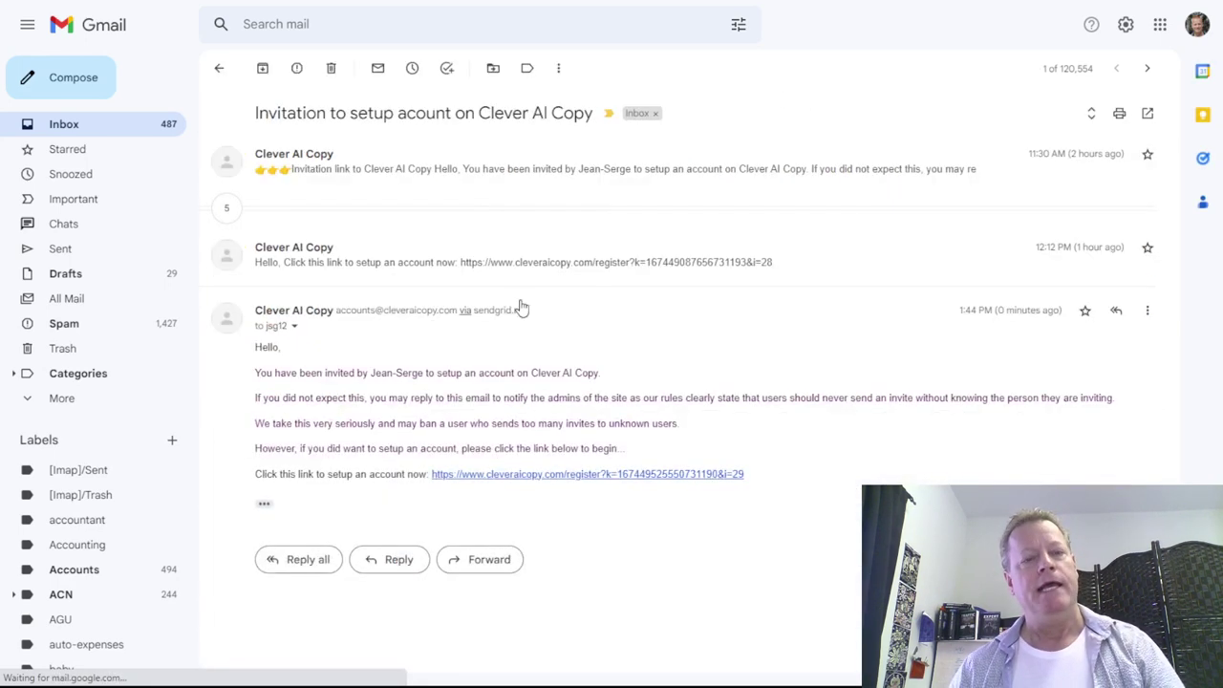
right_click(578, 482)
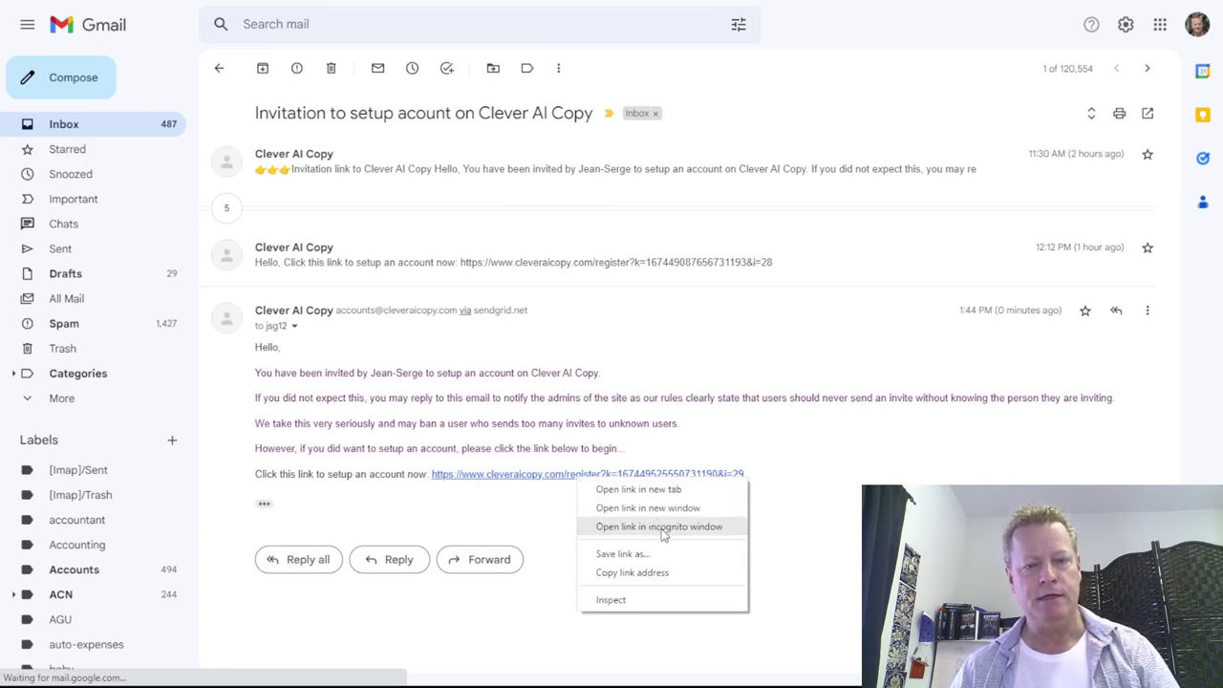
click(657, 525)
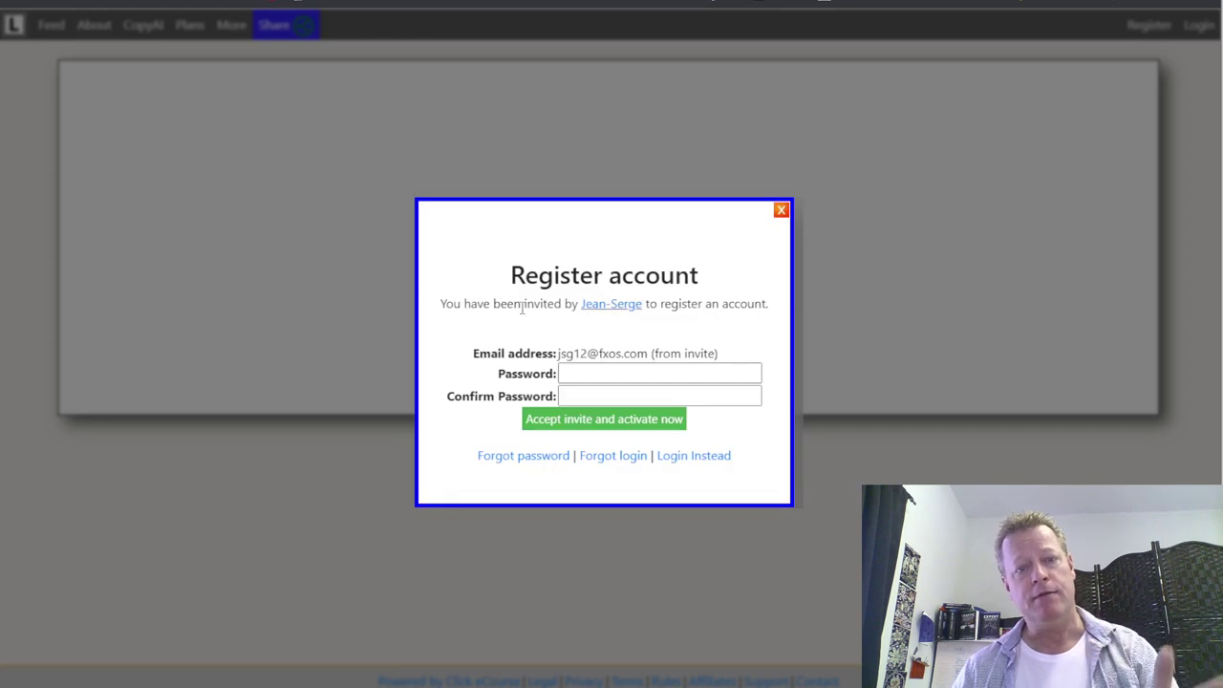
- Enter and confirm a new password, then accept the invite to activate the account
mouse_move(606, 303)
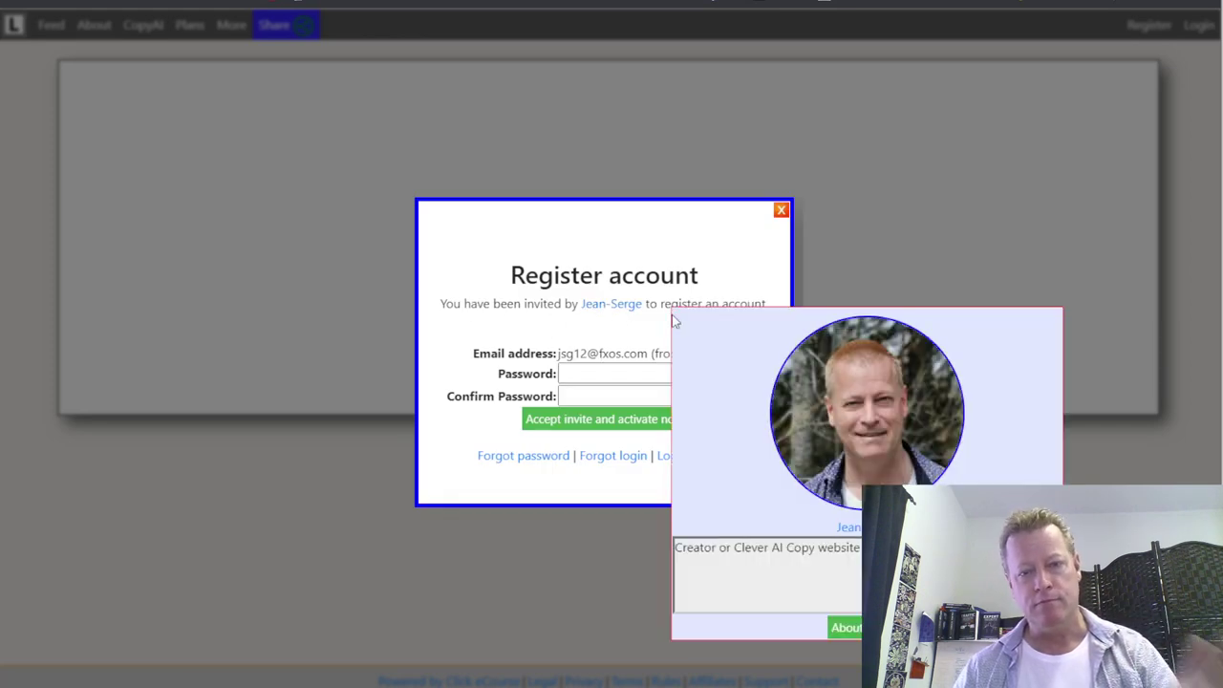
click(599, 373)
text(•••••••••)
key(Tab)
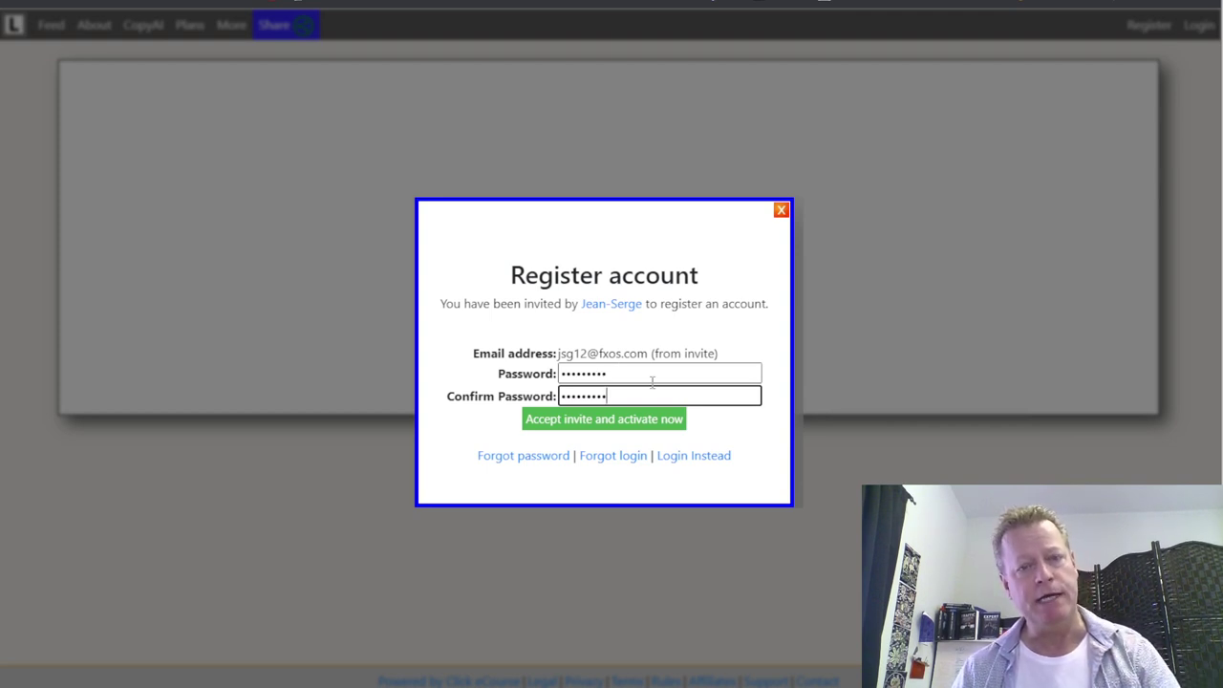
click(603, 421)
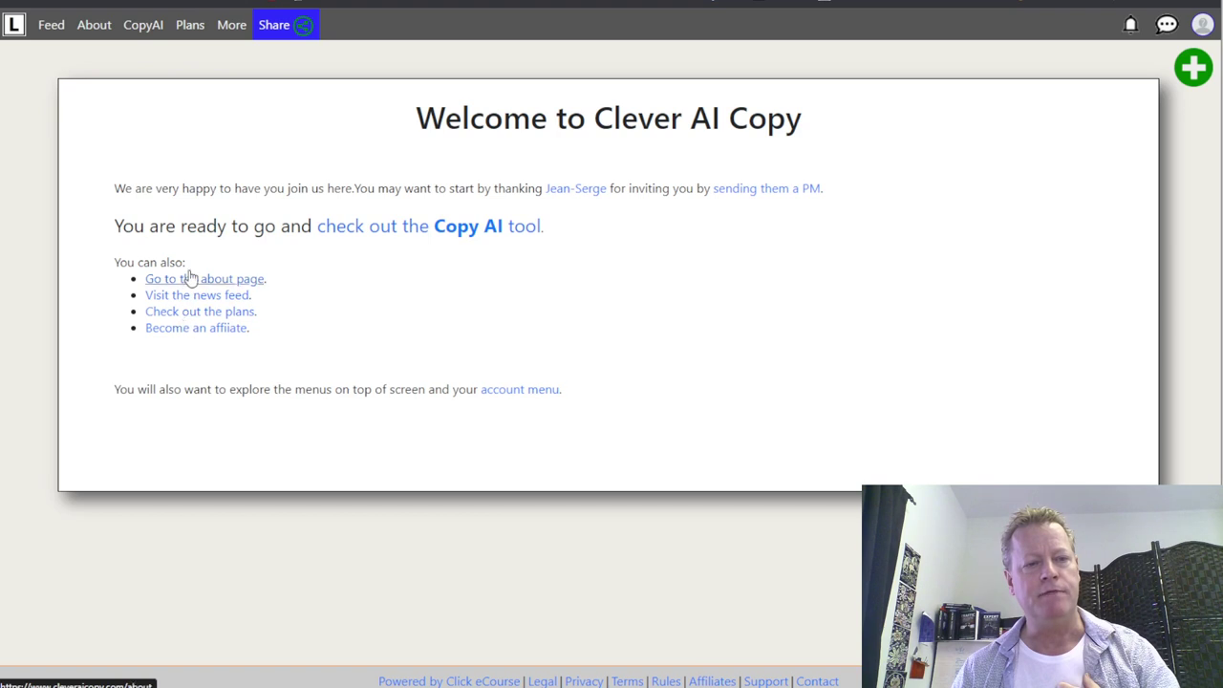
- In the Copy AI tool, request a long love letter to my wife
click(481, 230)
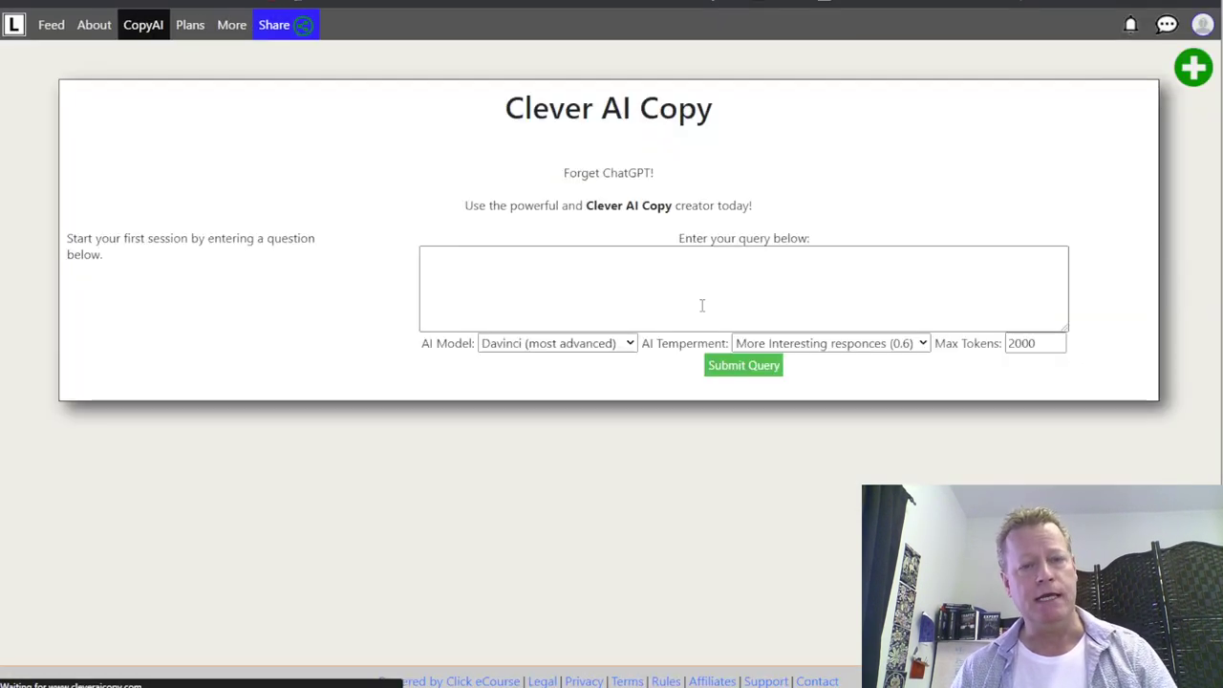
click(585, 288)
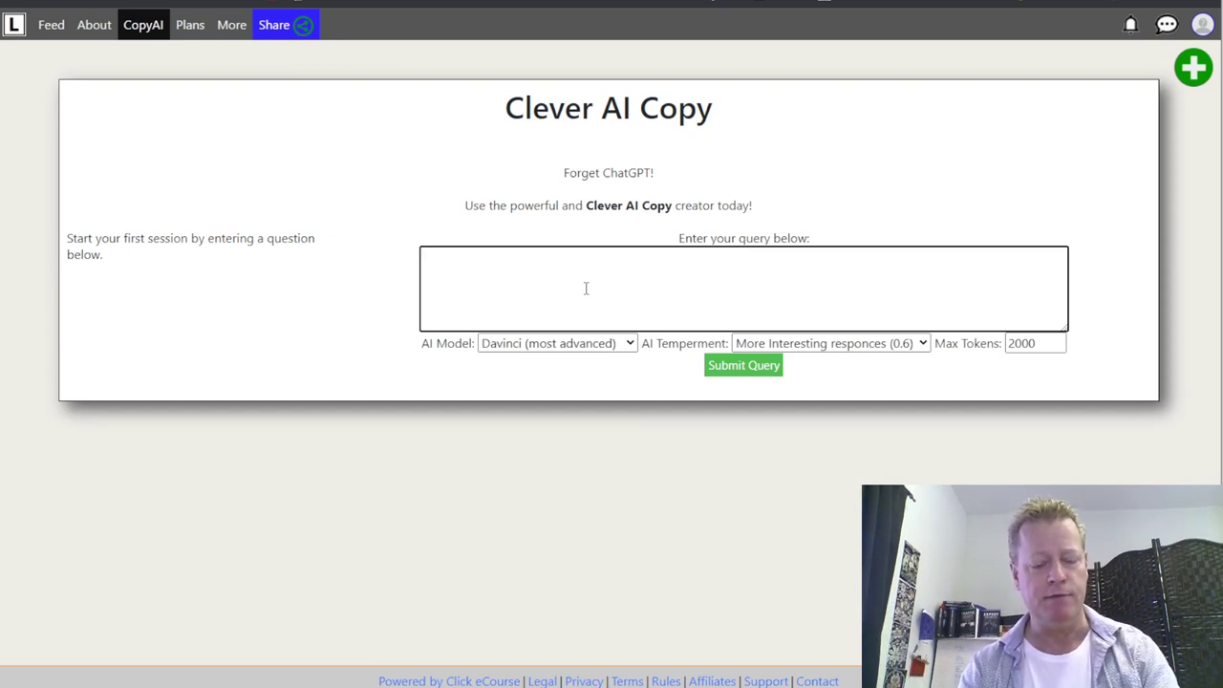
text(Write)
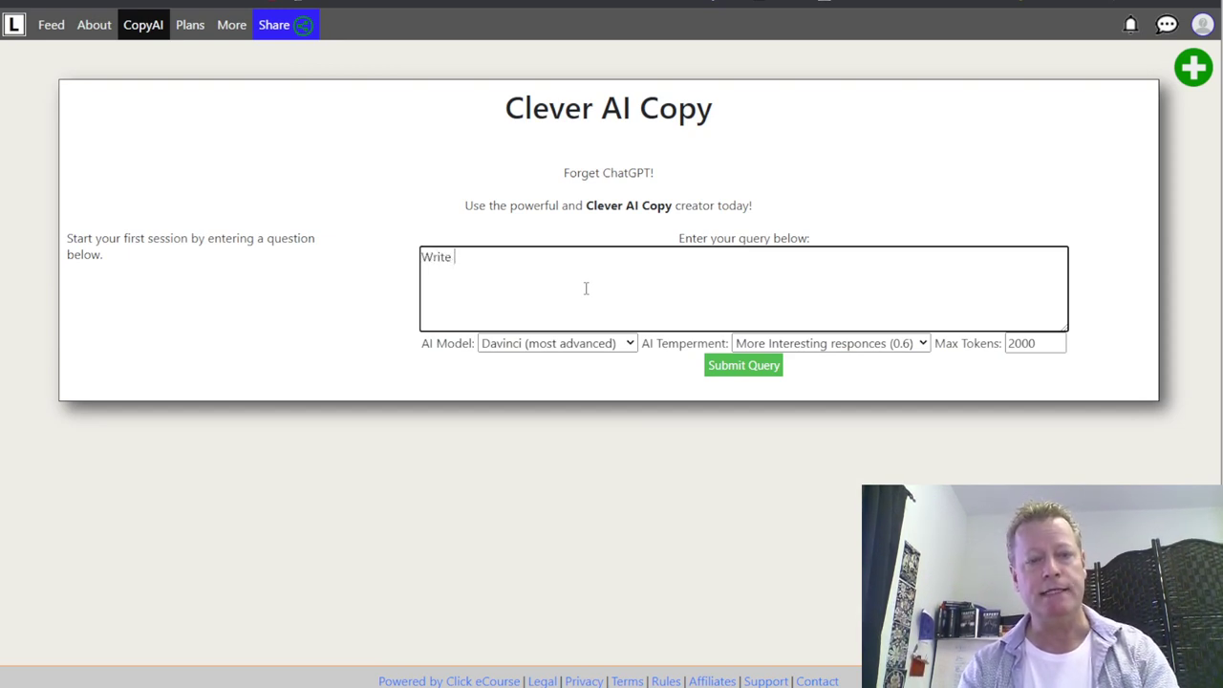
text( me alo)
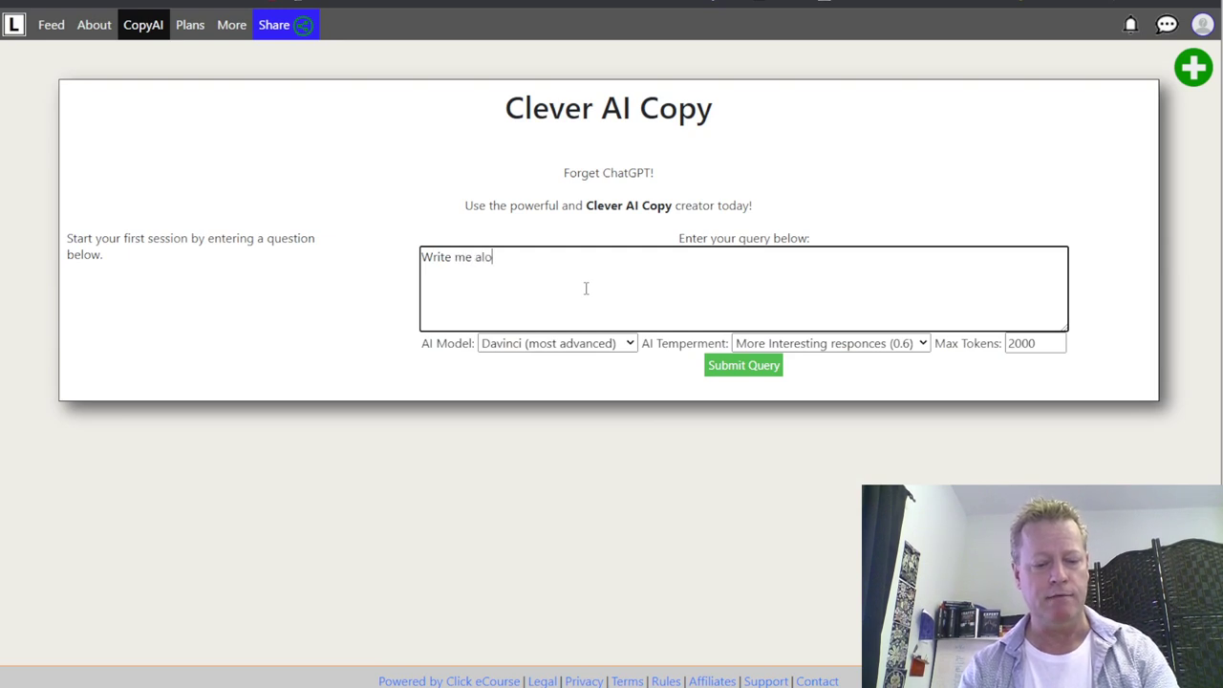
text(ng)
key(BackSpace)
key(BackSpace)
key(BackSpace)
key(BackSpace)
text(love letter to my wife)
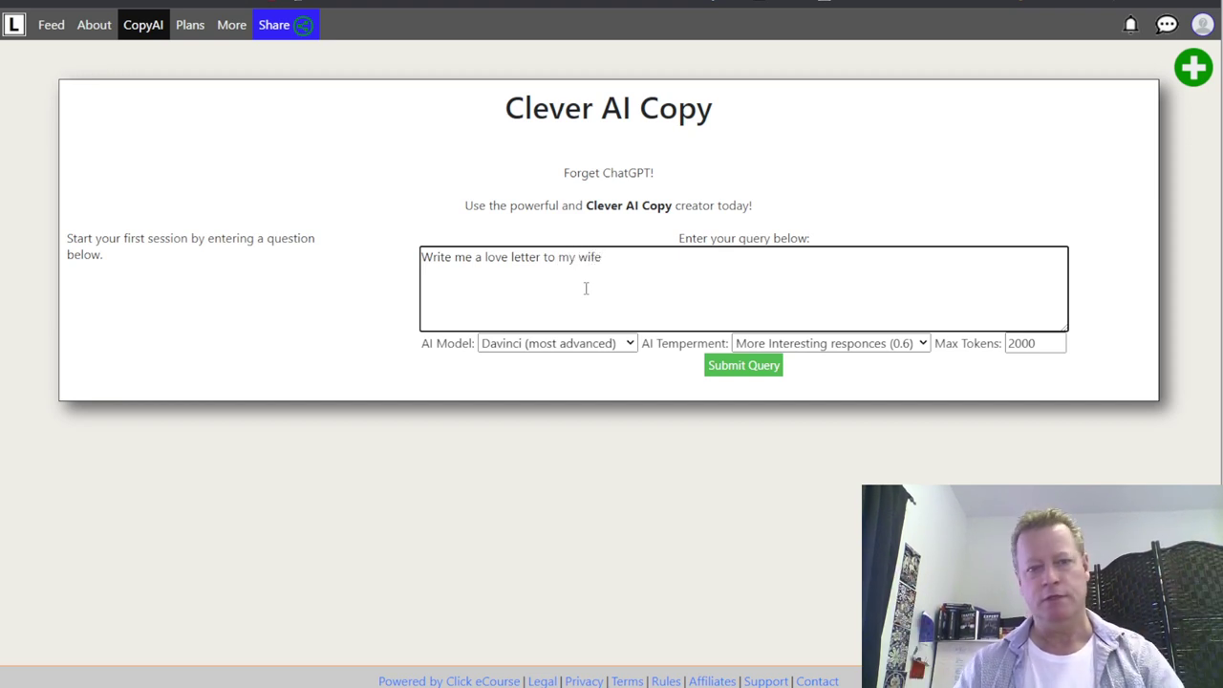
click(742, 368)
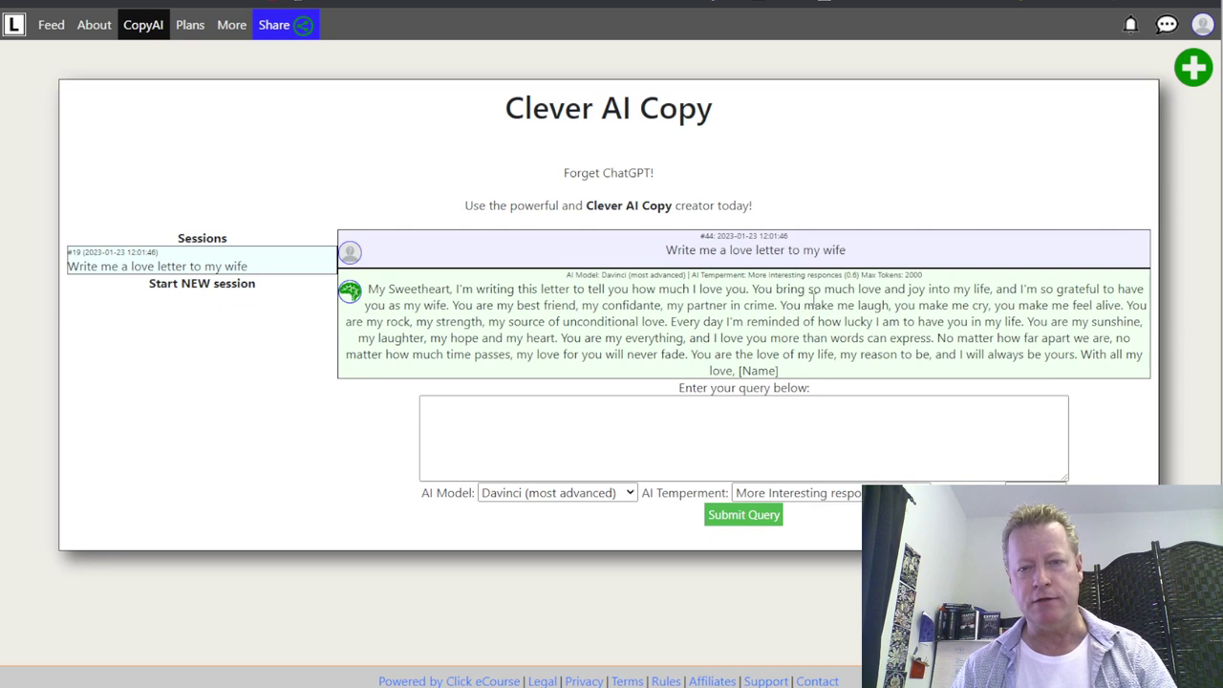
- Follow up with the wife's name, resubmitting after an error, to get a personalised letter
click(807, 431)
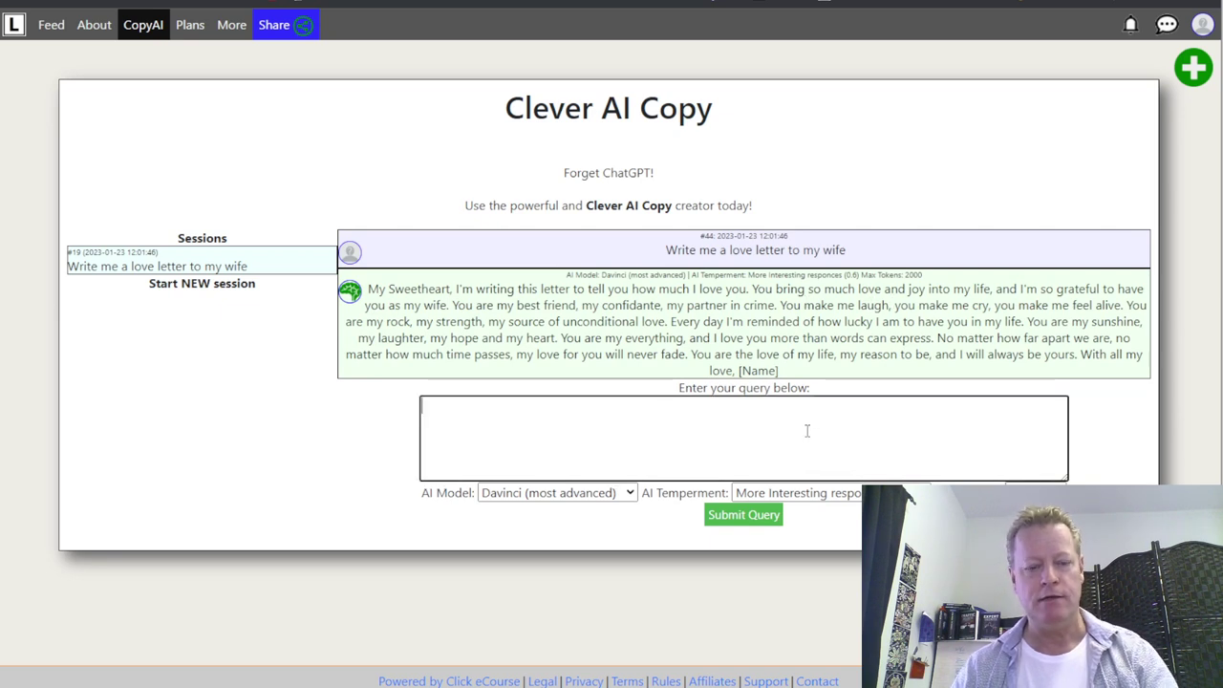
text(m)
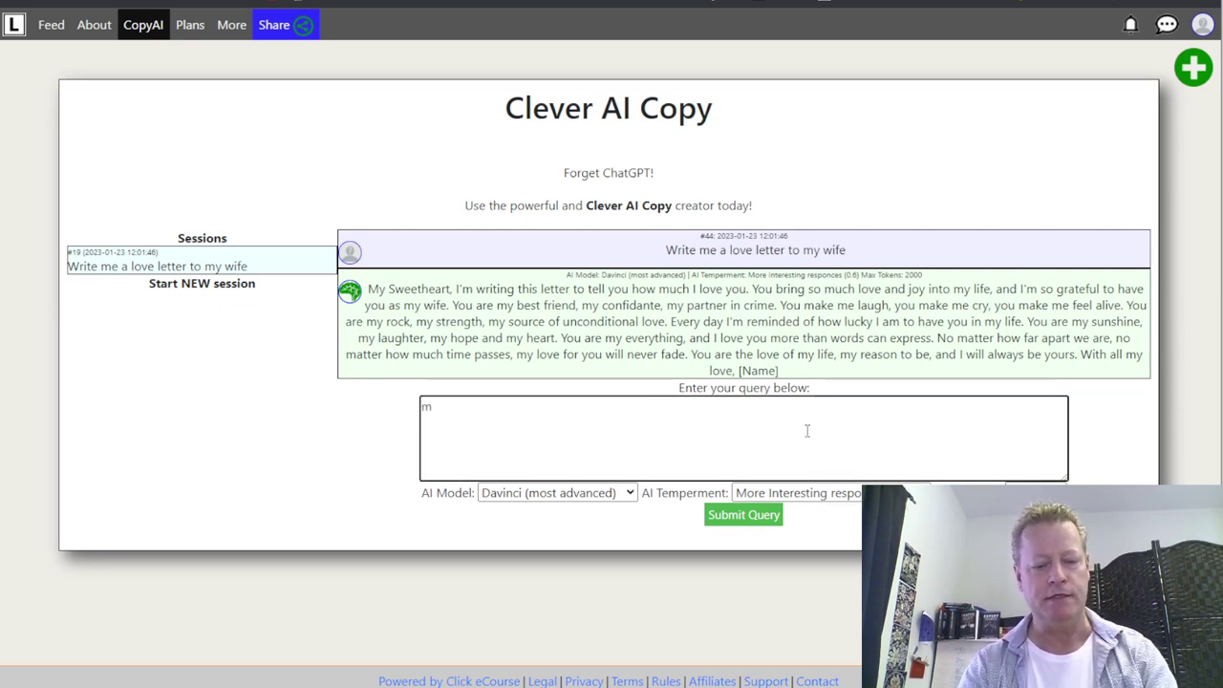
text(y wife's na)
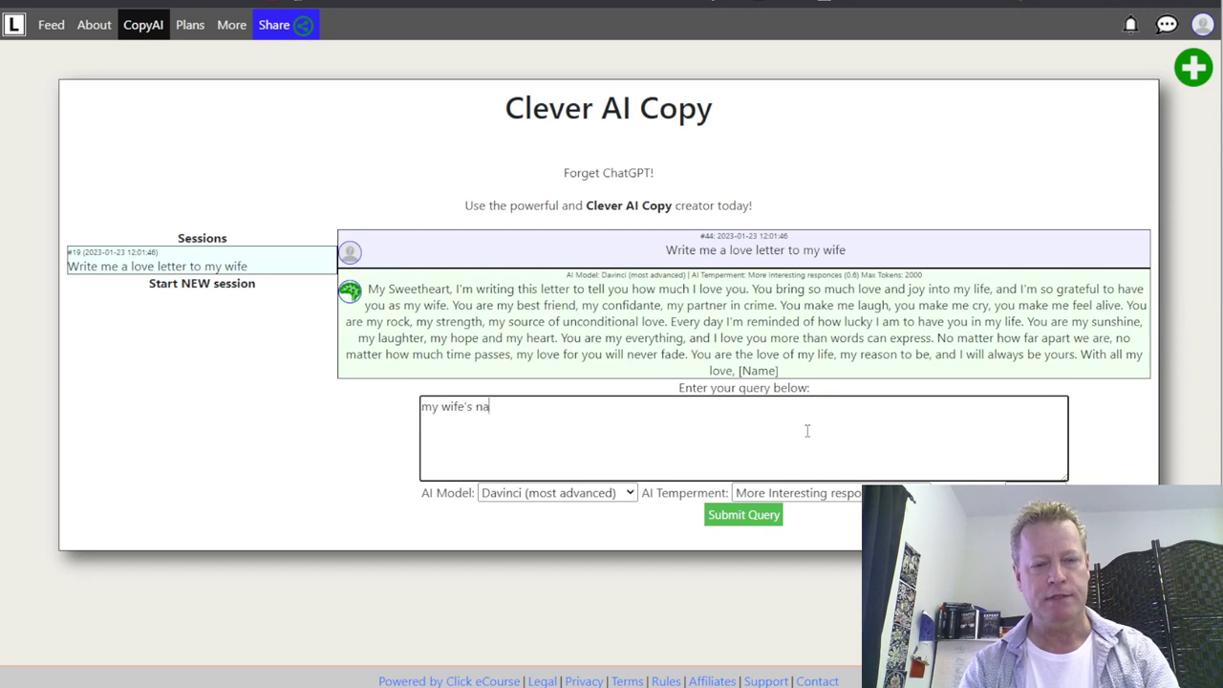
text(me in Mindy)
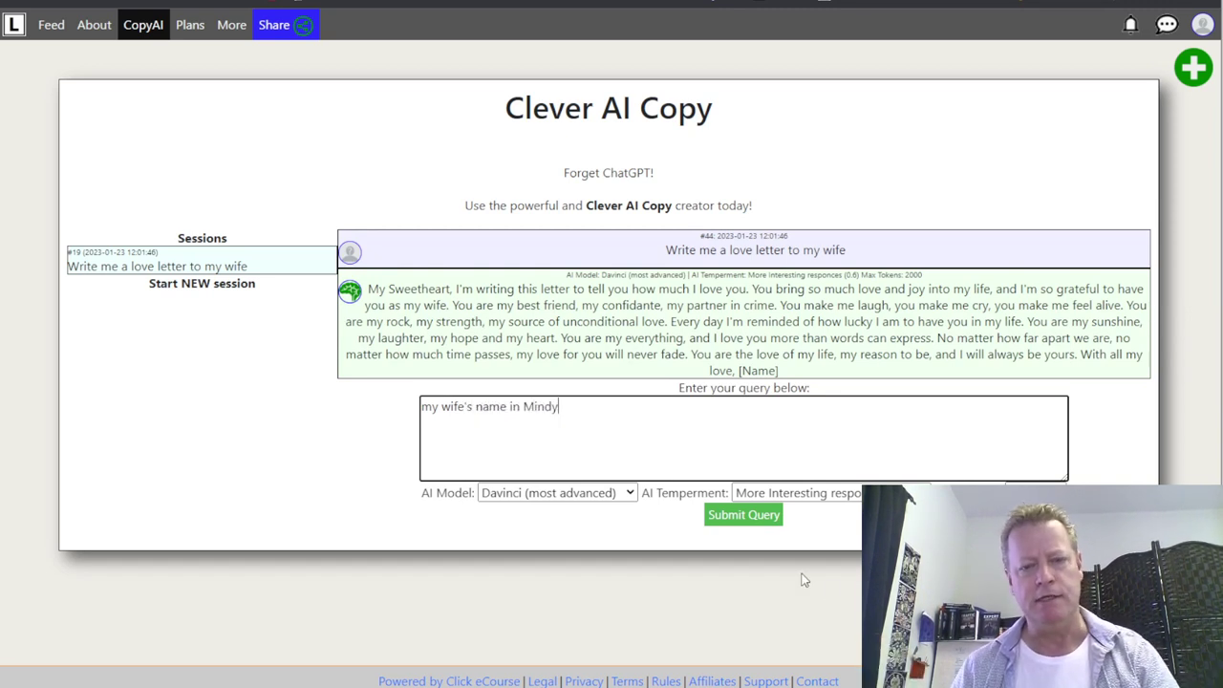
click(750, 514)
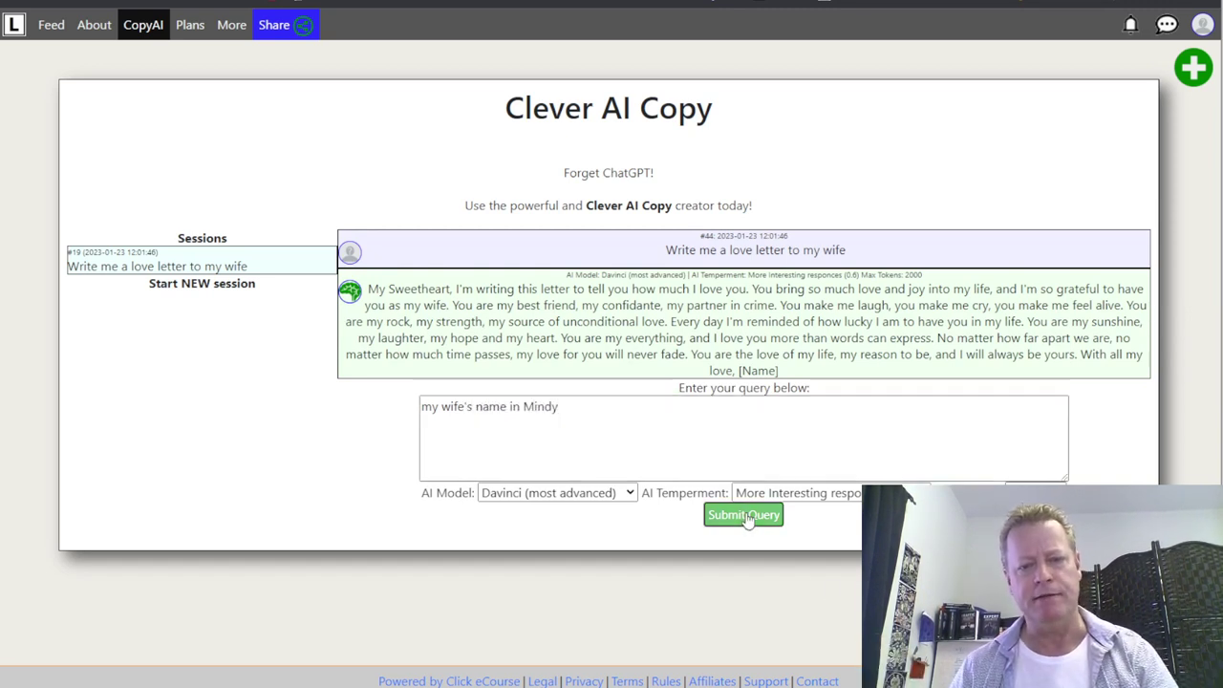
click(611, 387)
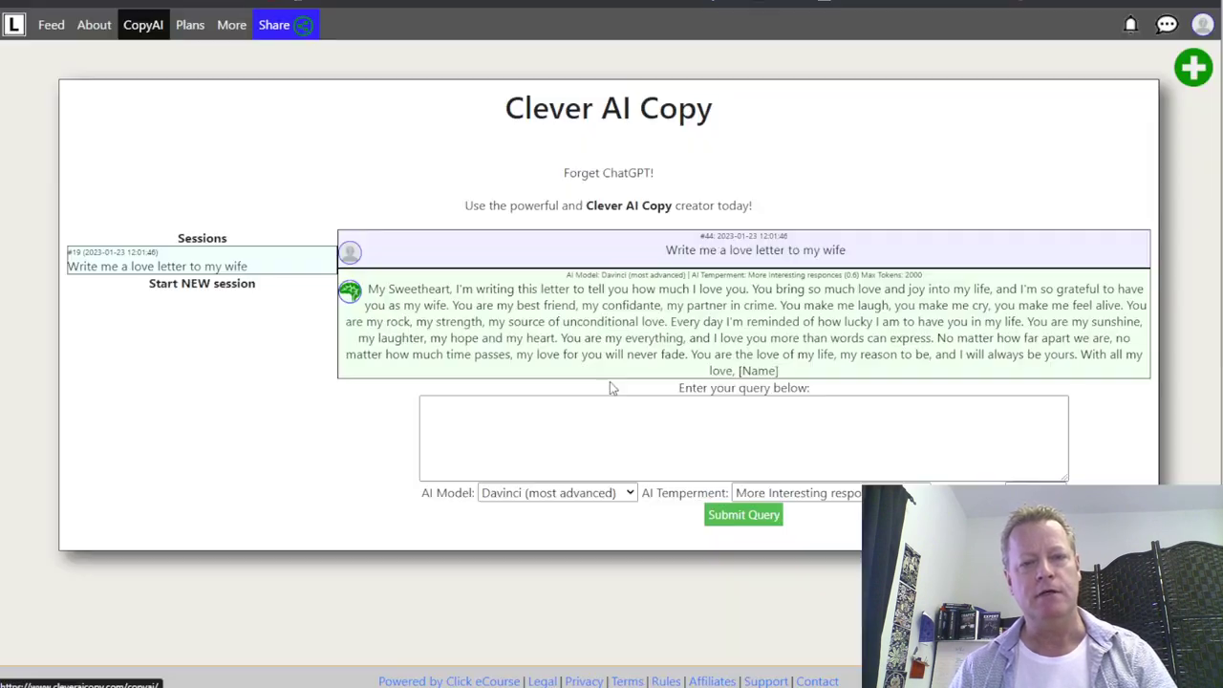
click(735, 458)
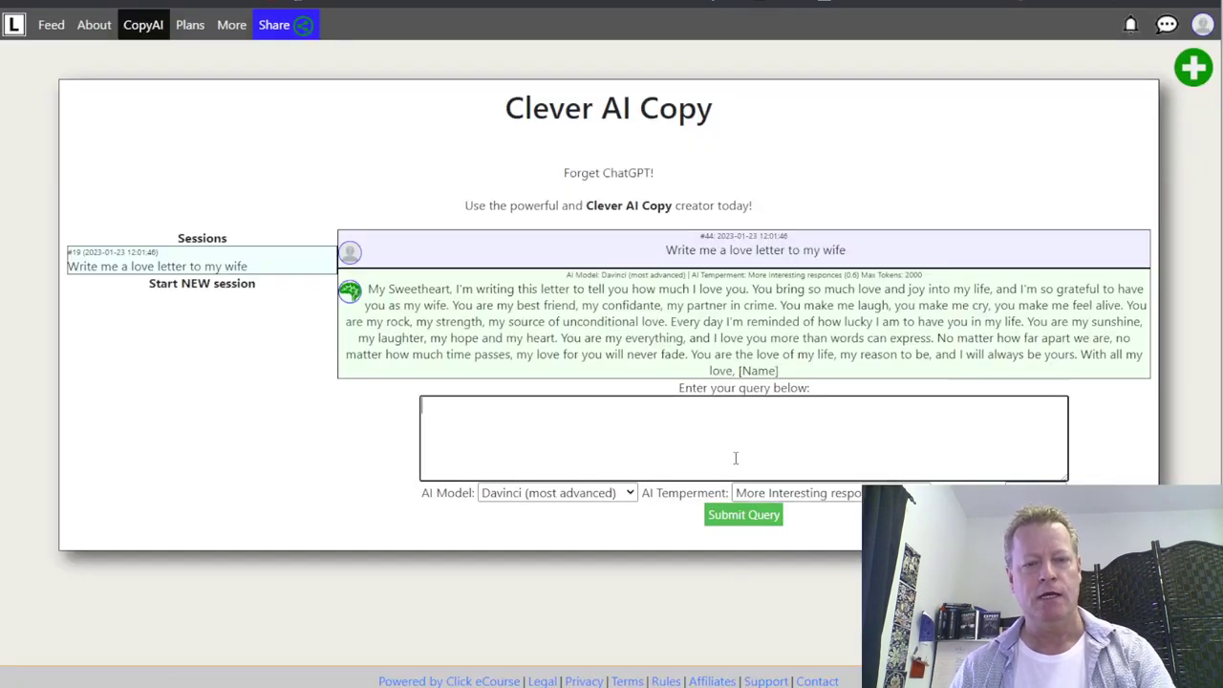
text(My wife)
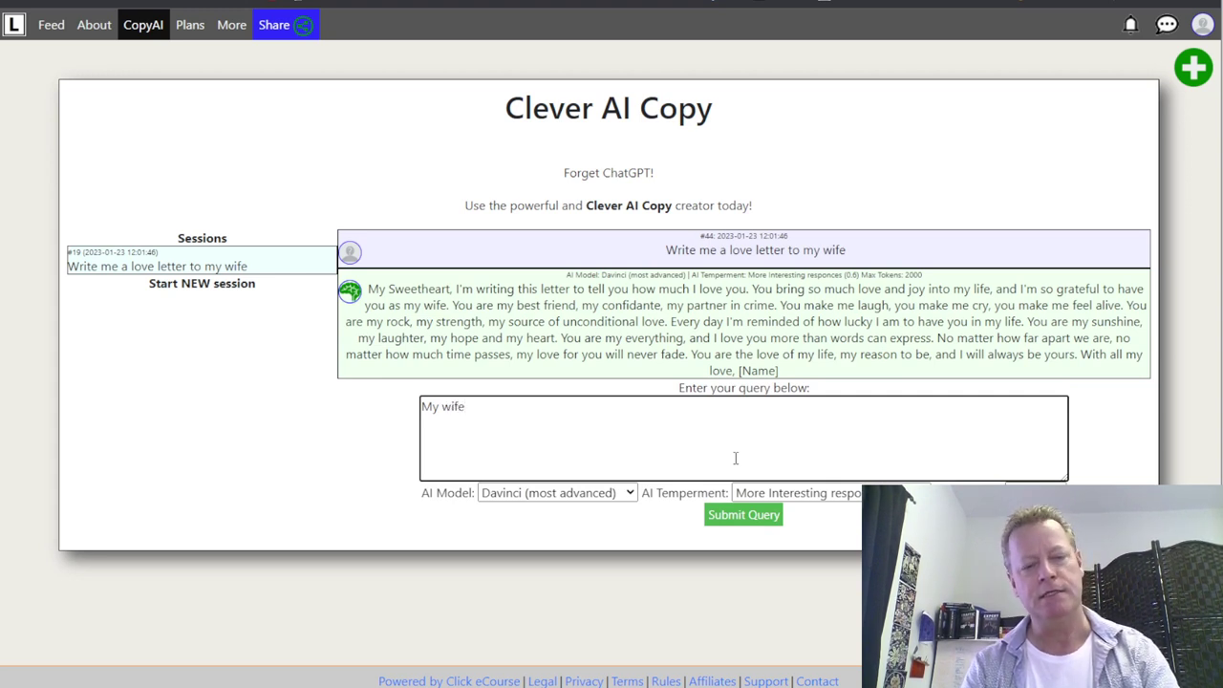
text( na)
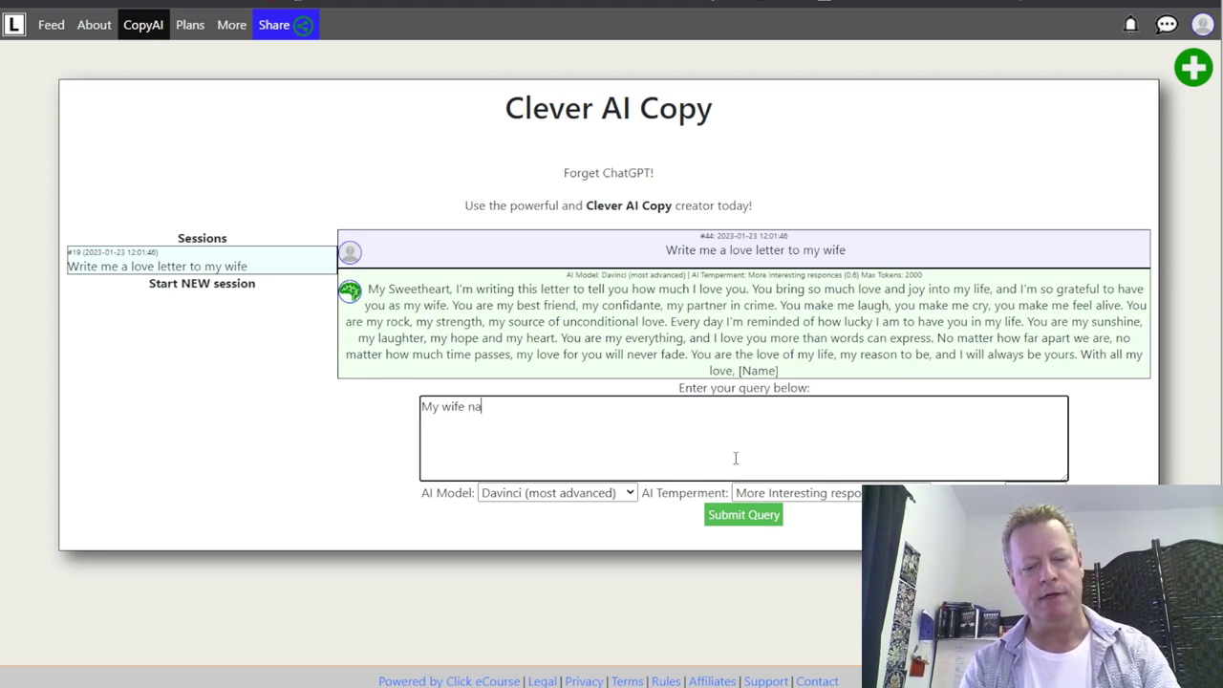
text(me is Mindy)
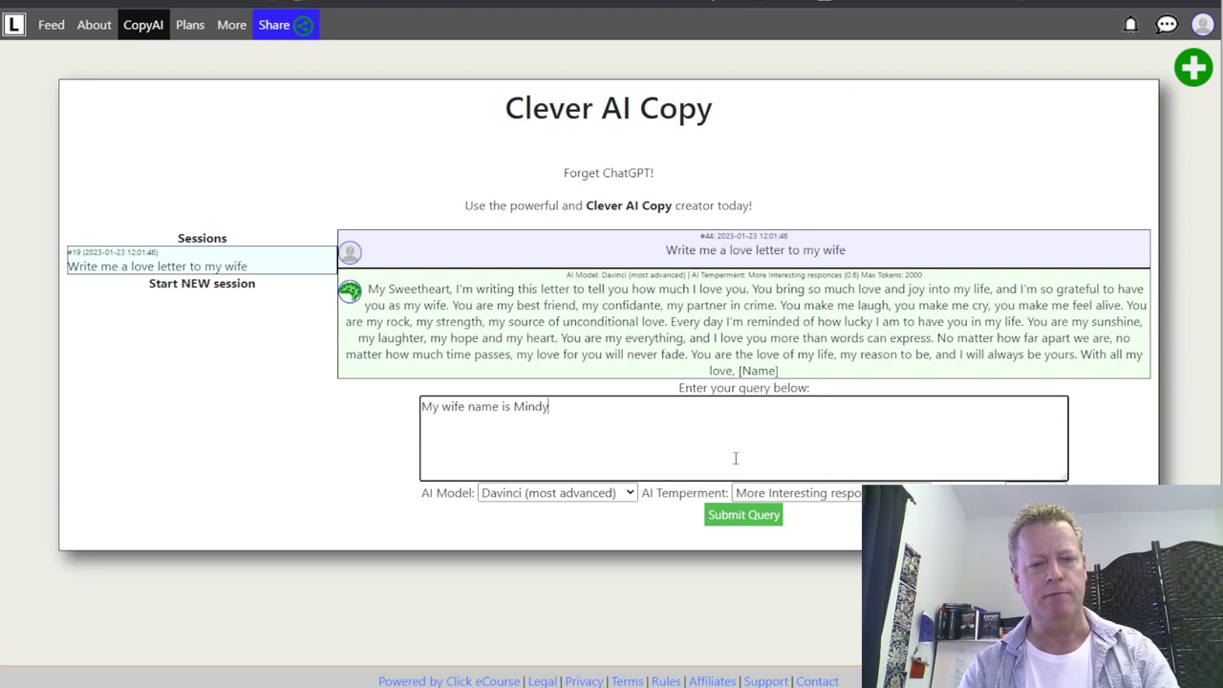
click(758, 520)
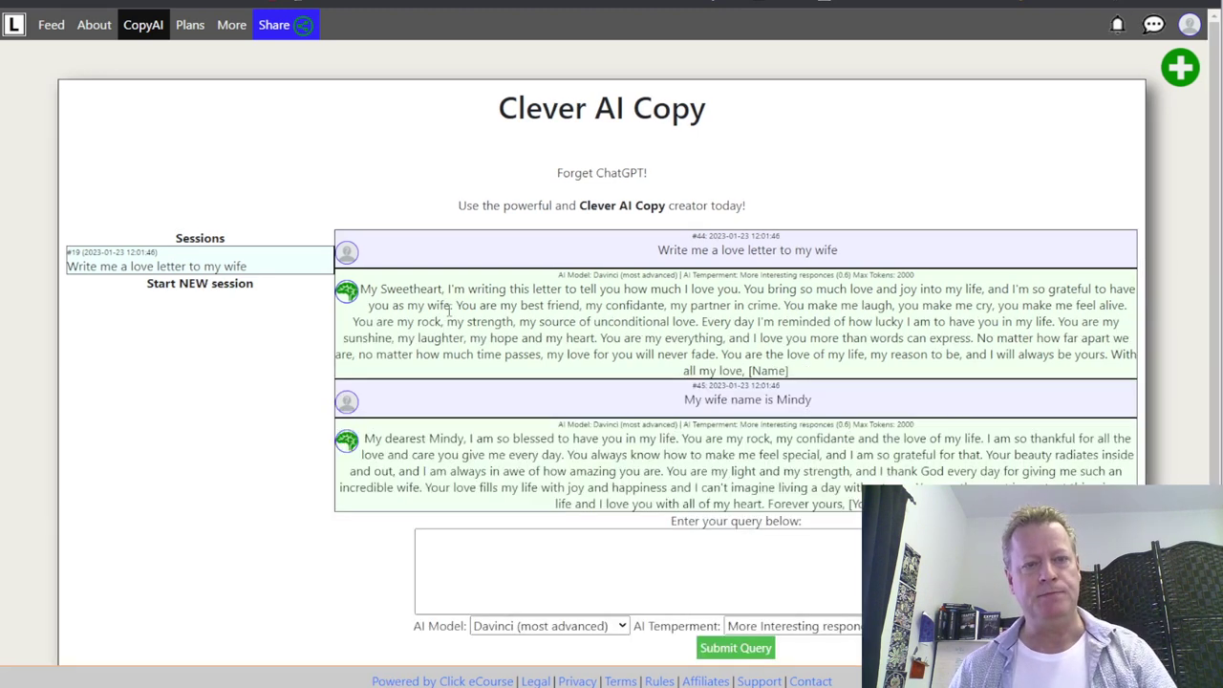
double_click(445, 439)
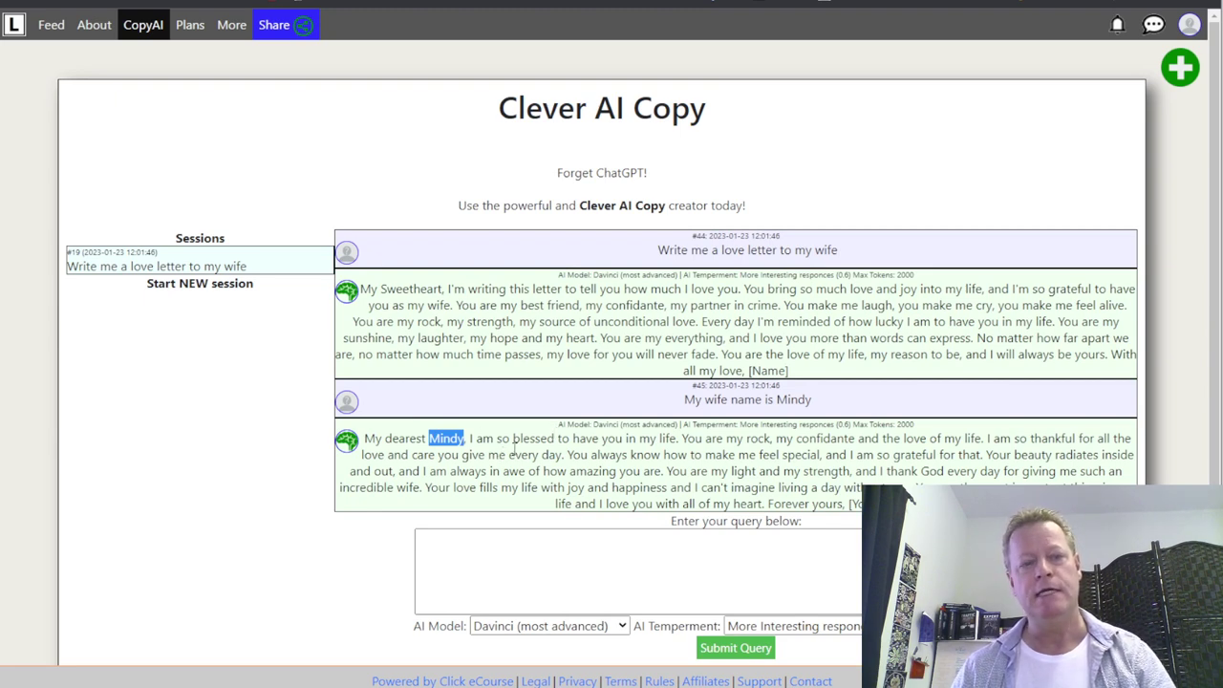
scroll(514, 446, down, 2)
click(577, 433)
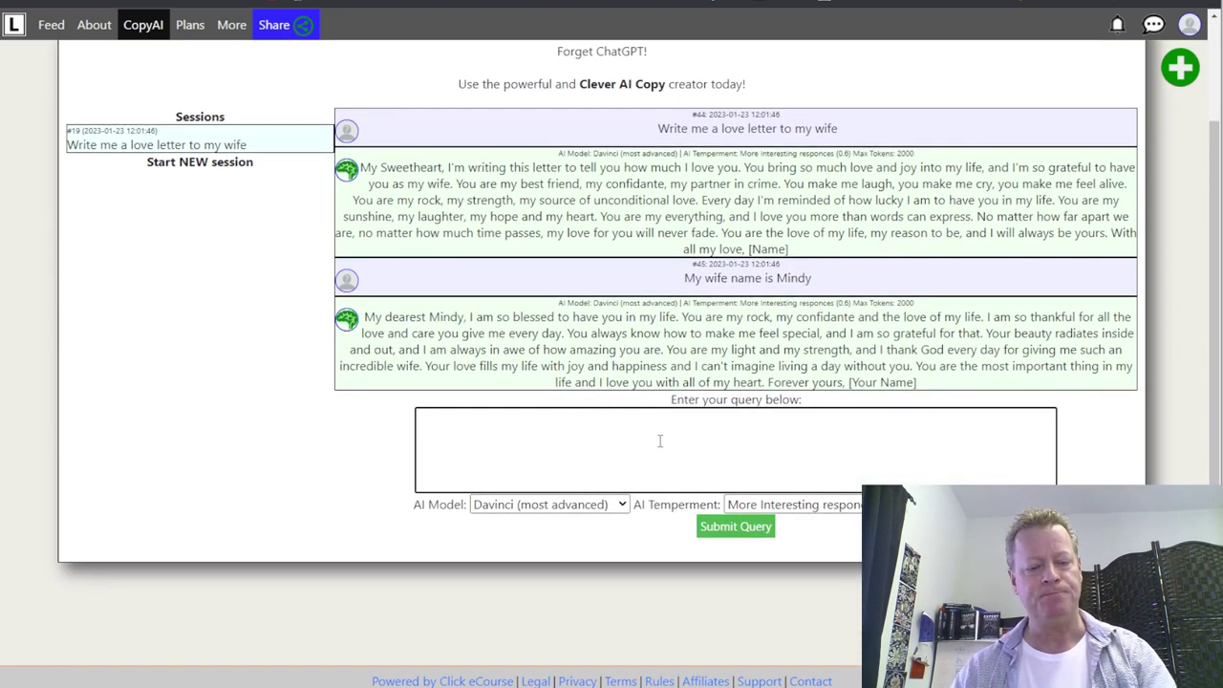
- Submit 'she loves to cook', highlight the cooking phrase in the reply, then start a new session
text(she loves to cook)
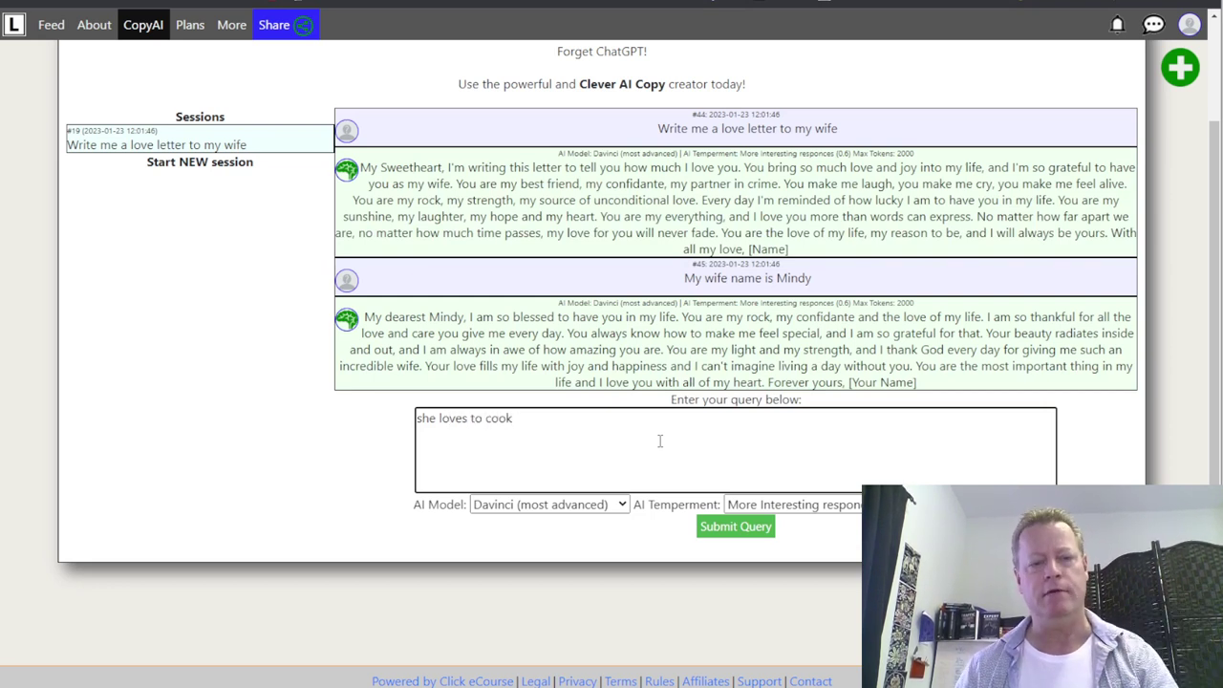
click(736, 527)
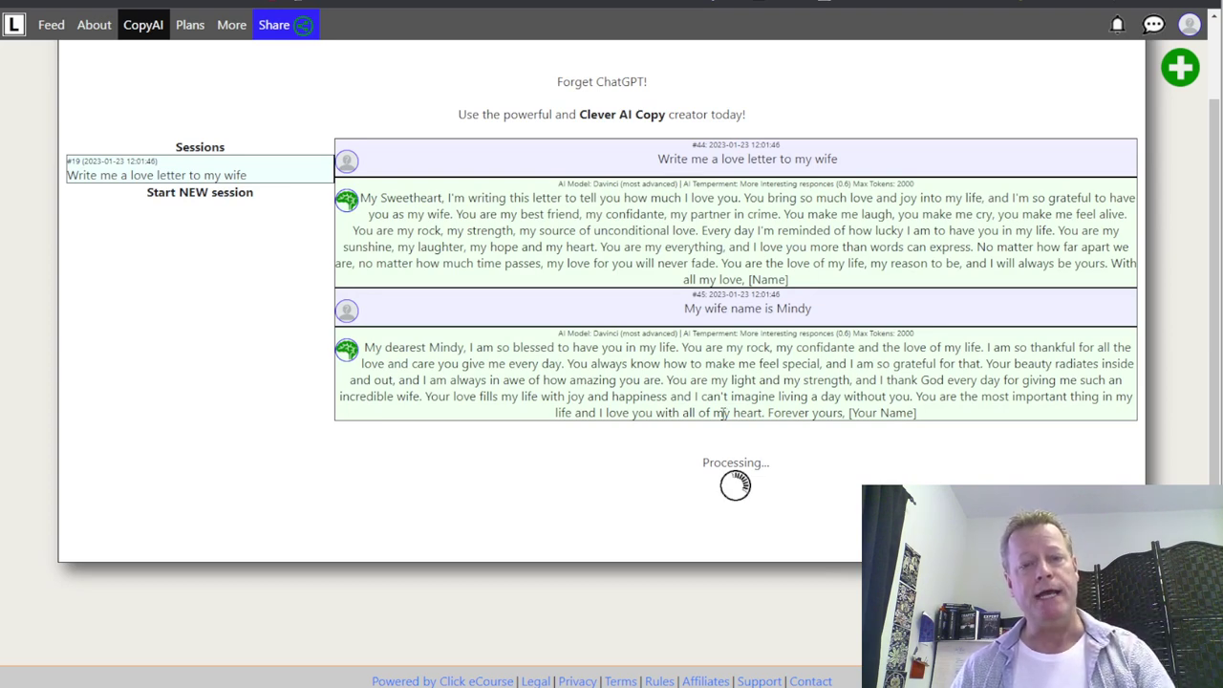
scroll(506, 456, down, 1)
scroll(513, 449, down, 2)
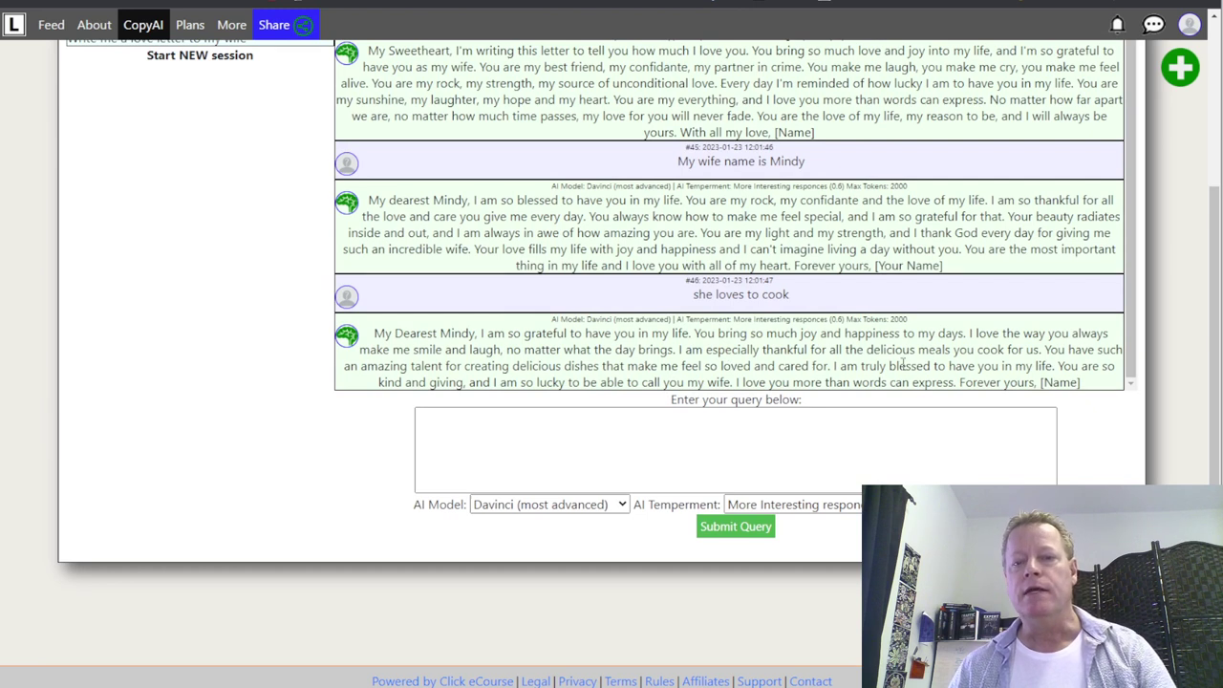
drag(967, 350, 1046, 350)
click(933, 349)
drag(880, 350, 1025, 349)
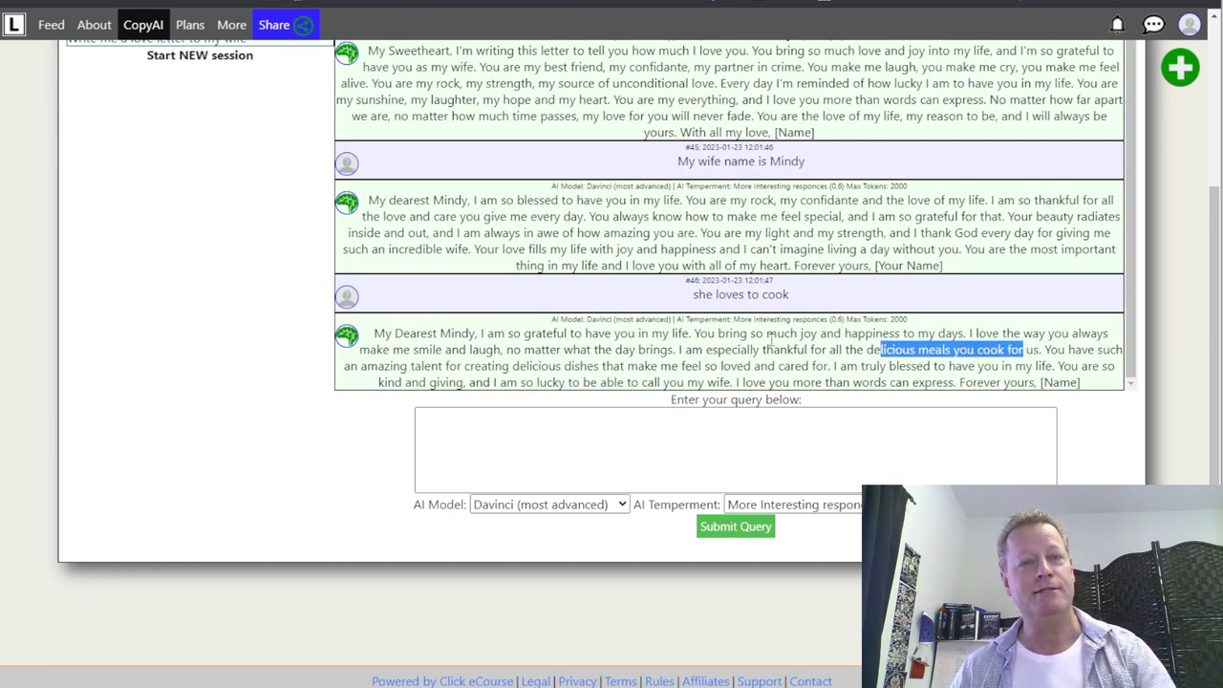
scroll(770, 338, up, 5)
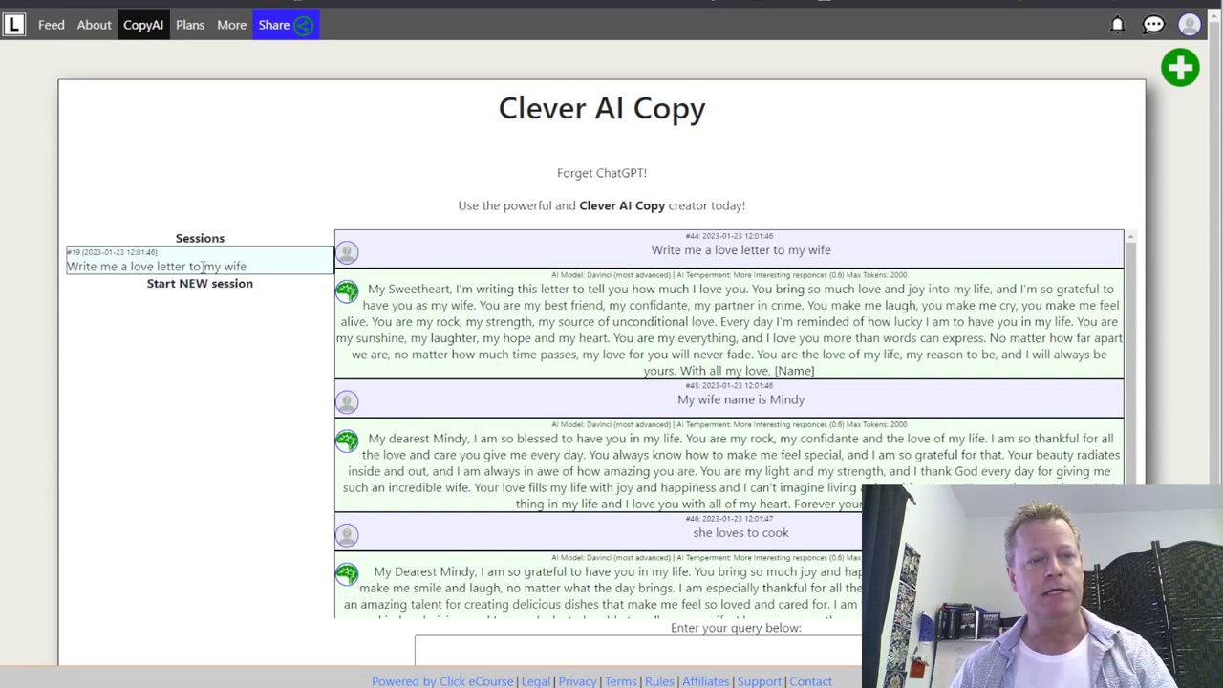
click(183, 292)
- Request a sales letter for the attraction marketing course: $1000, on sale for $250 until next week
click(578, 269)
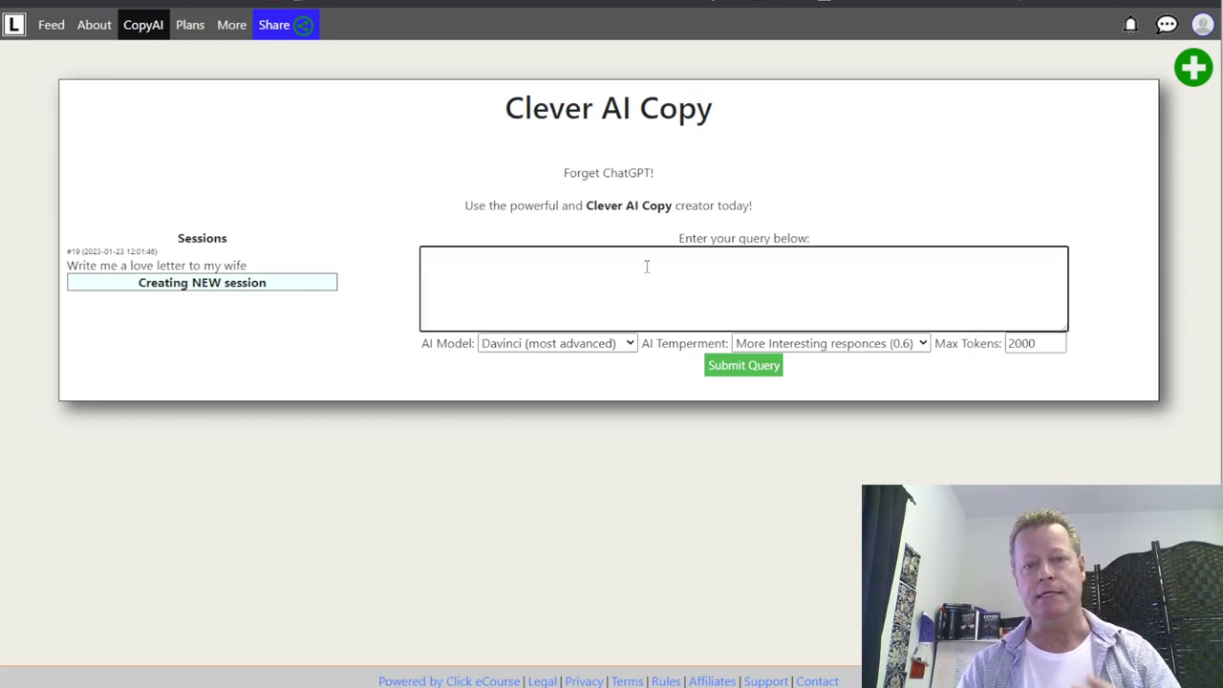
text(Write me a sales letter for my)
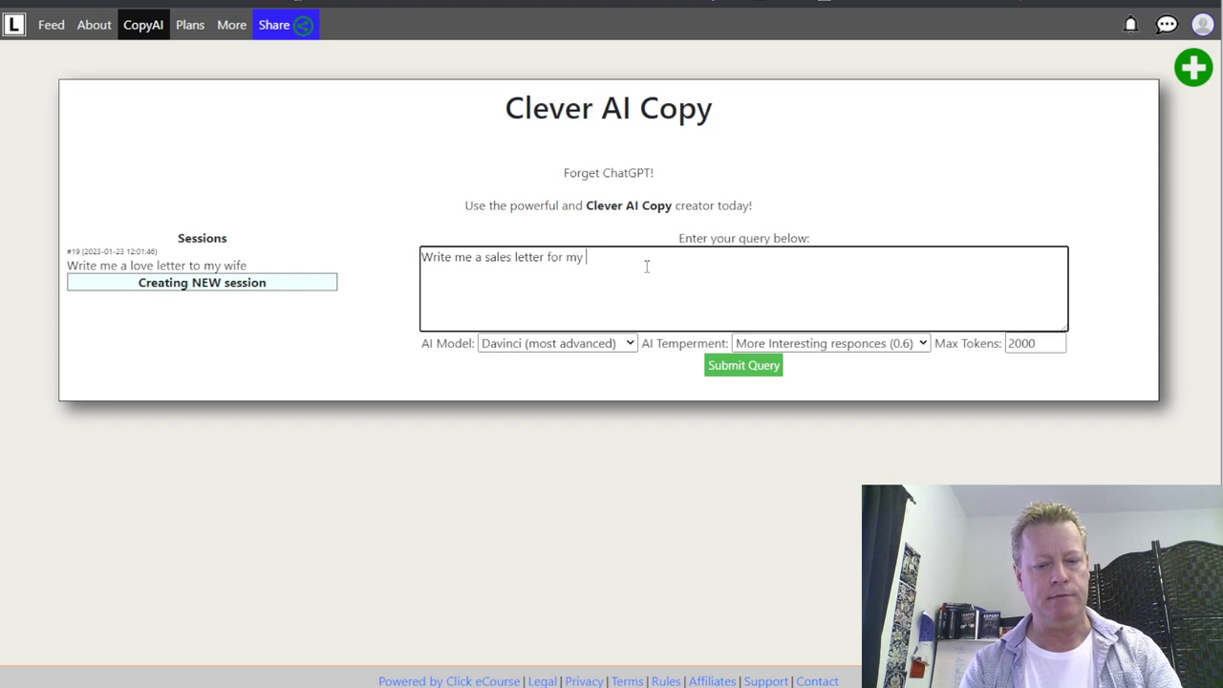
text(attractio)
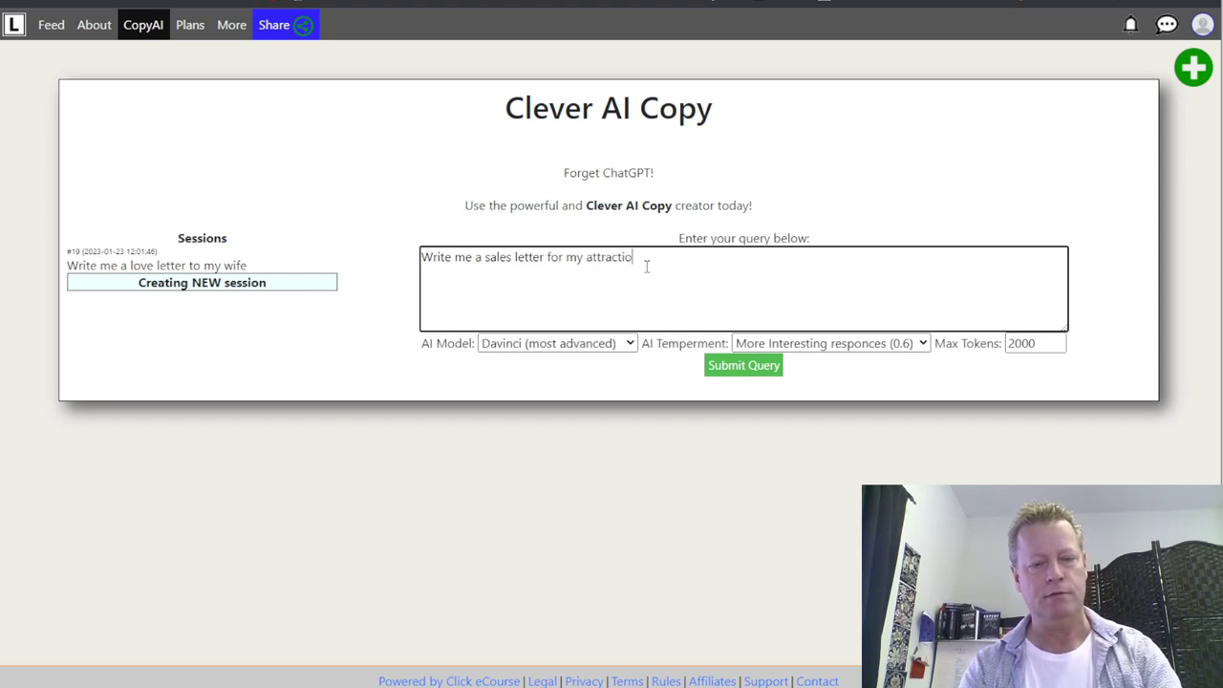
text(n marketing )
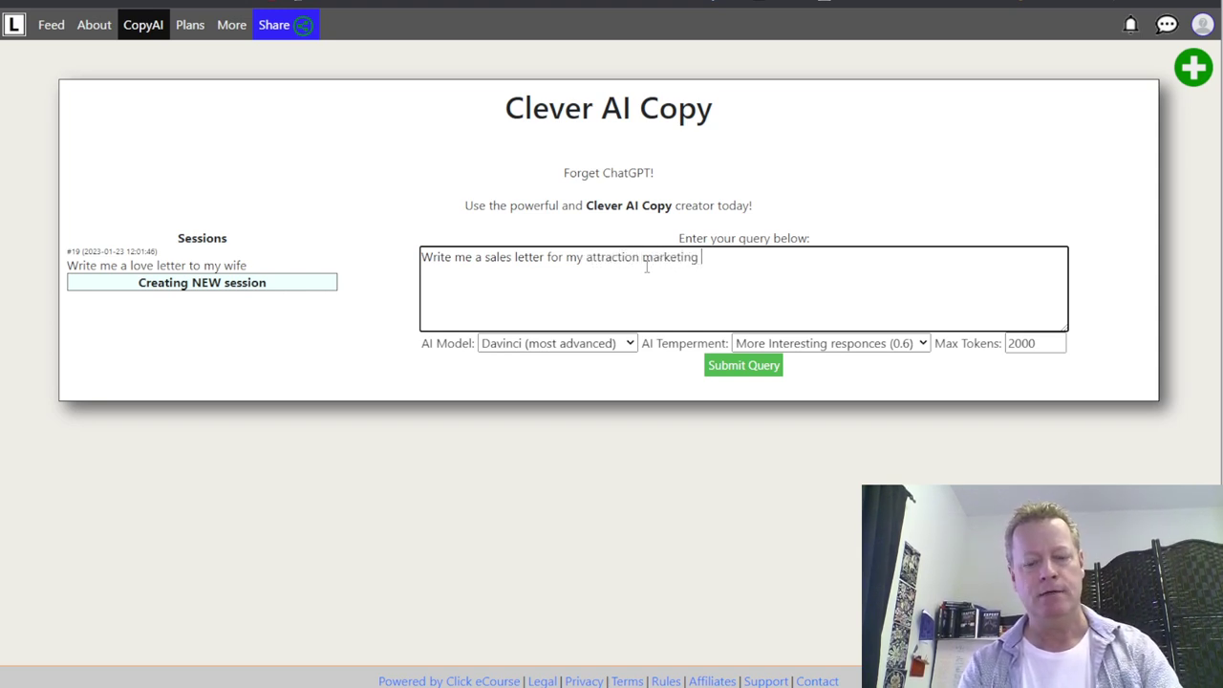
text(digital course tha)
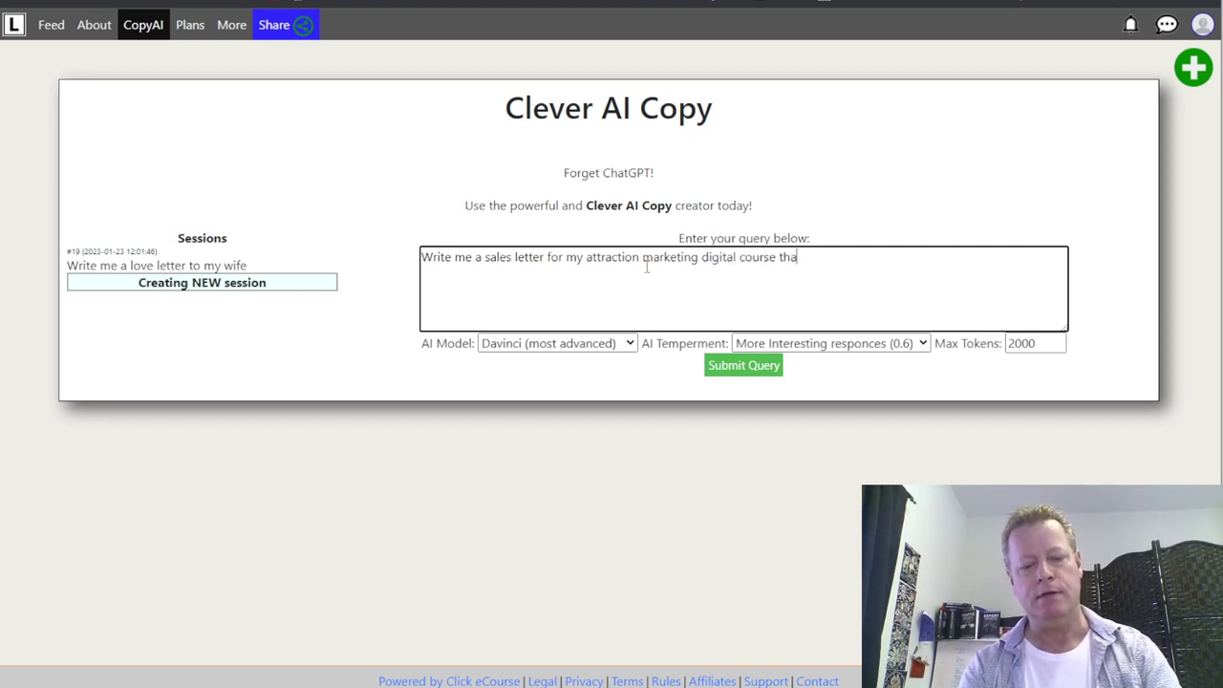
text(t sells for)
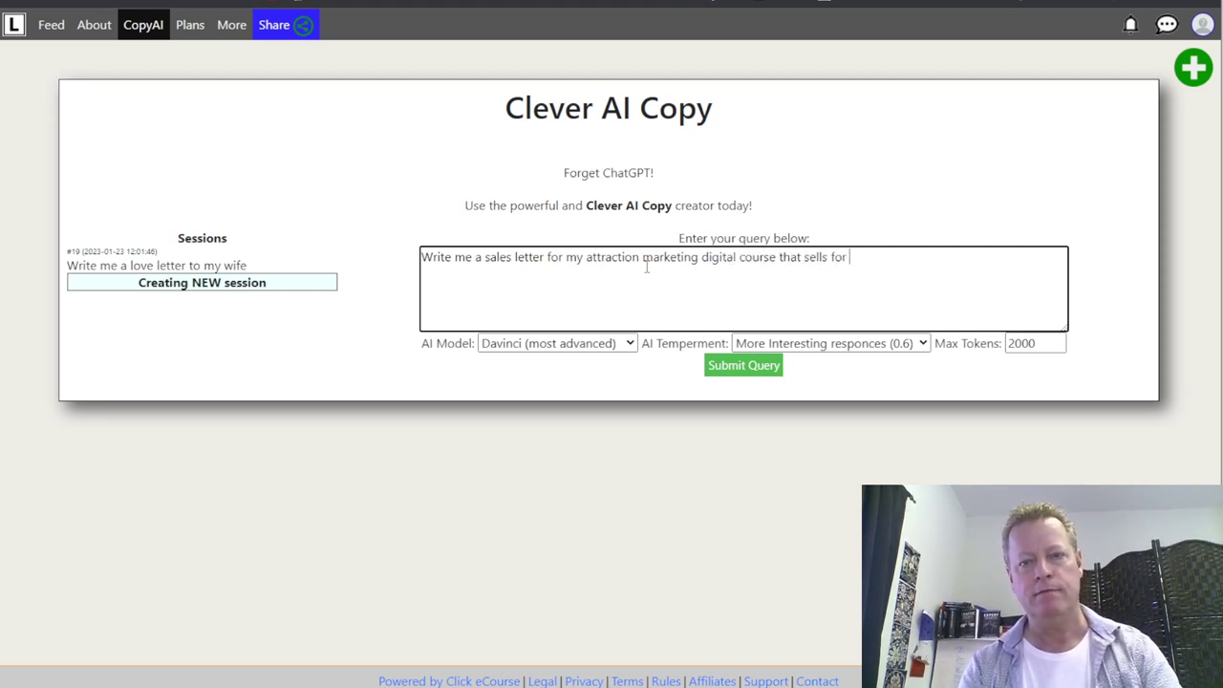
text( $1000 )
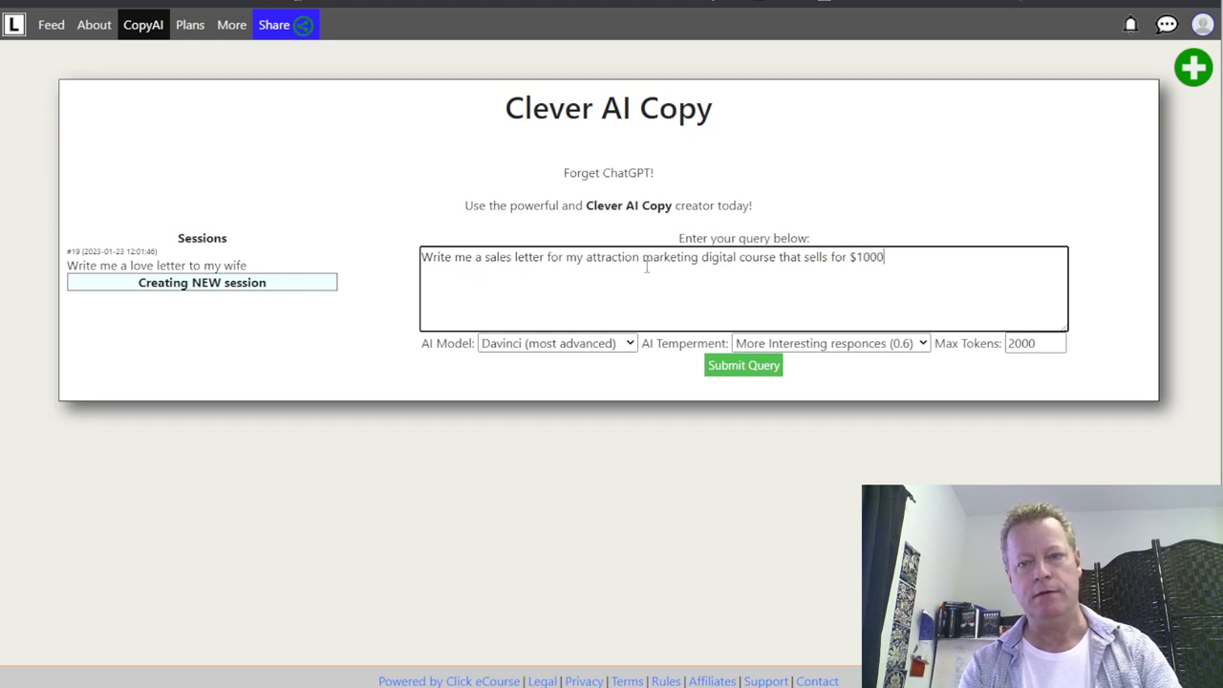
text(but is on )
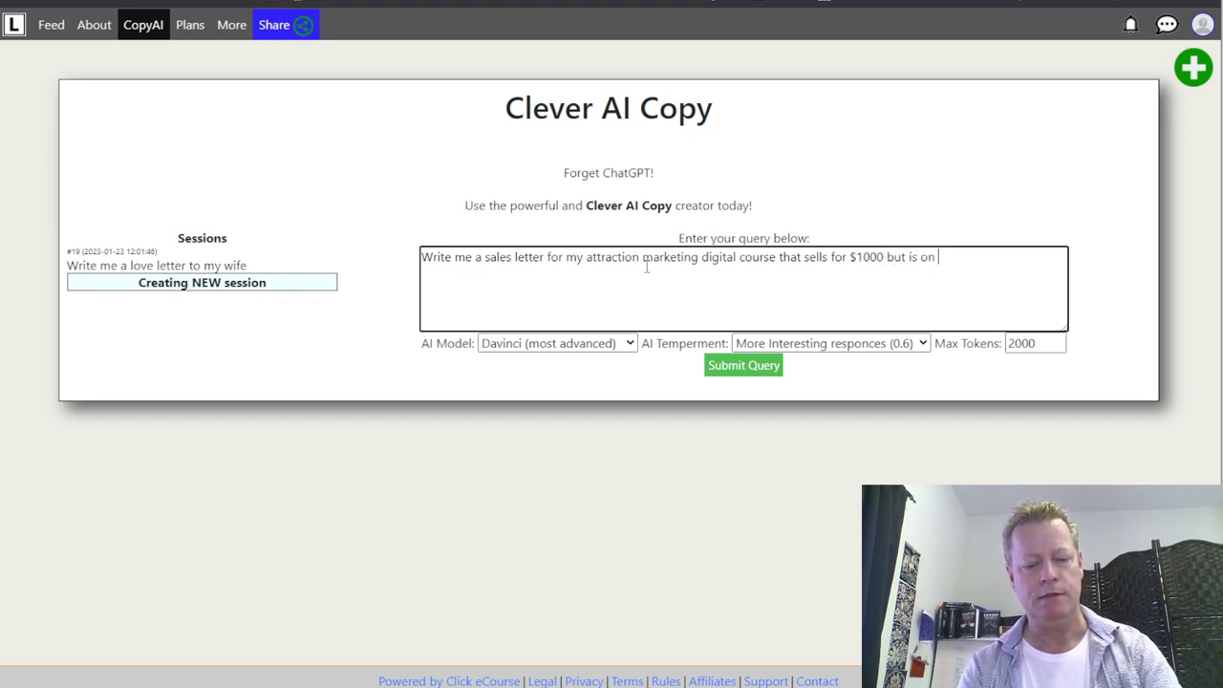
text(sale for $2)
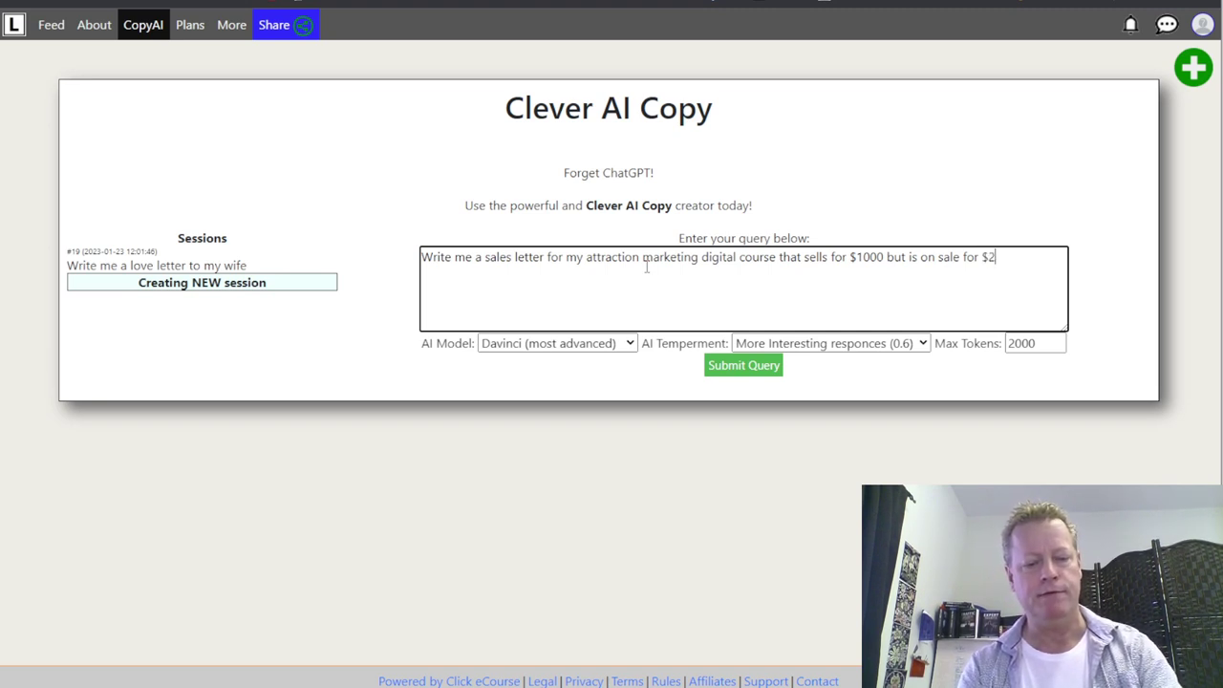
text(50 until next week)
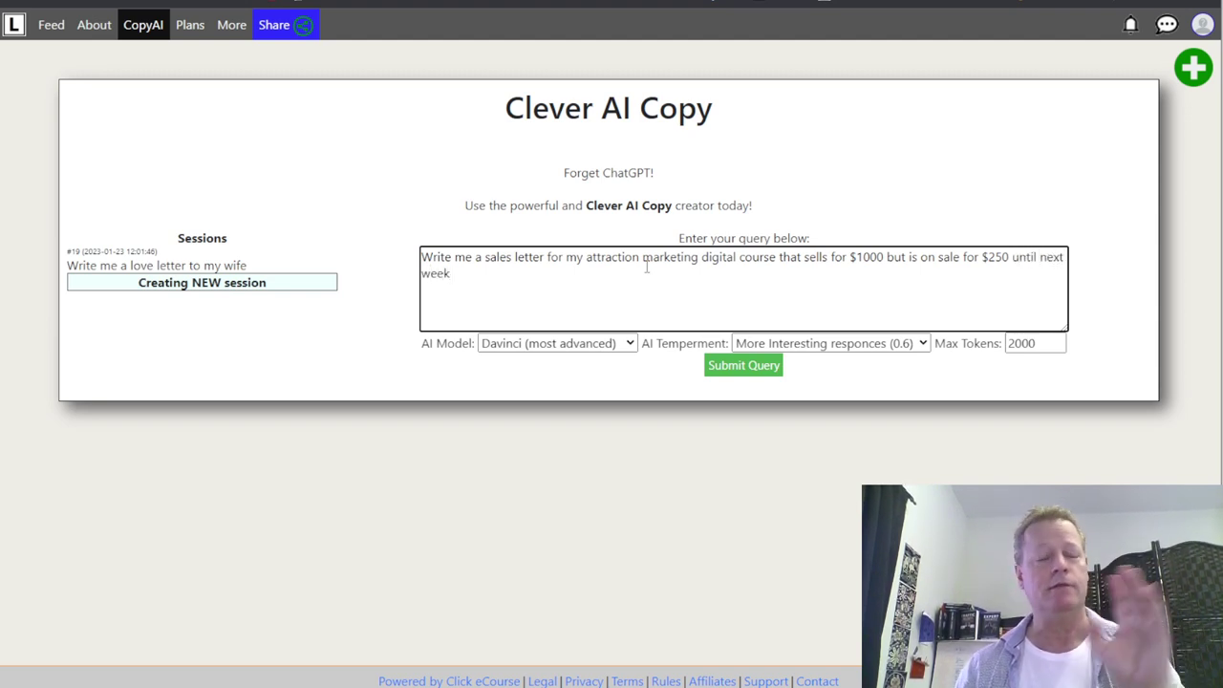
click(745, 368)
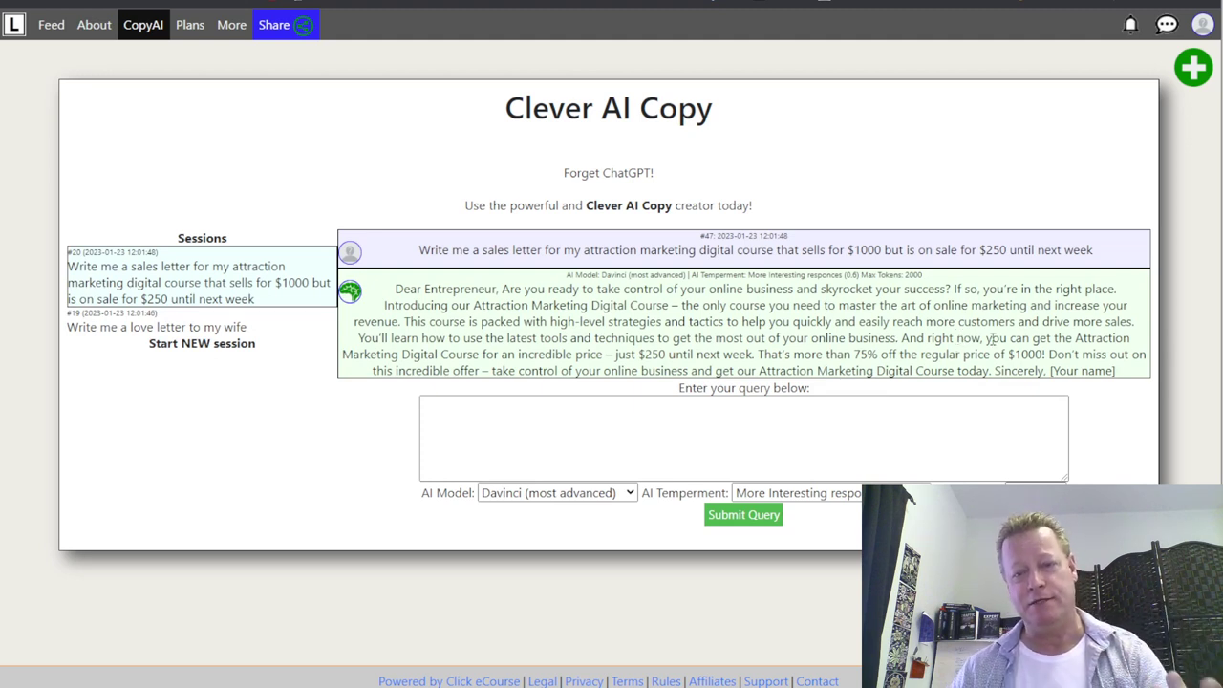
- Ask the AI to create a shorter version of the sales letter
click(596, 409)
text(create a sho)
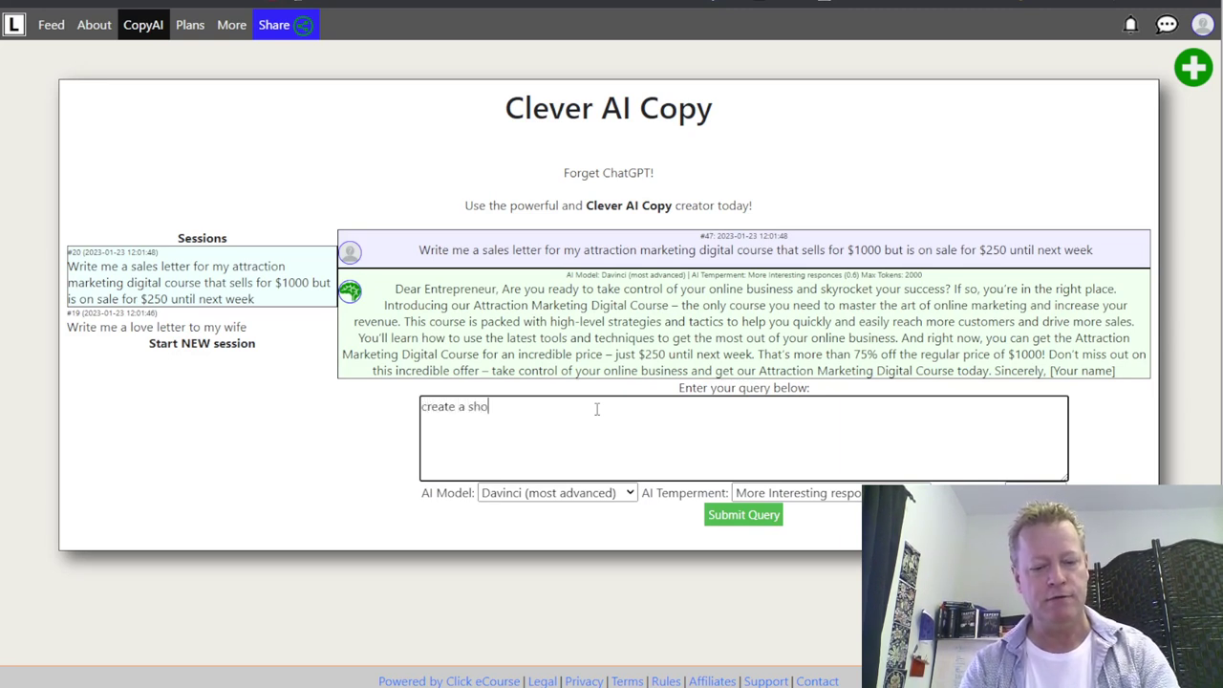
text(rte)
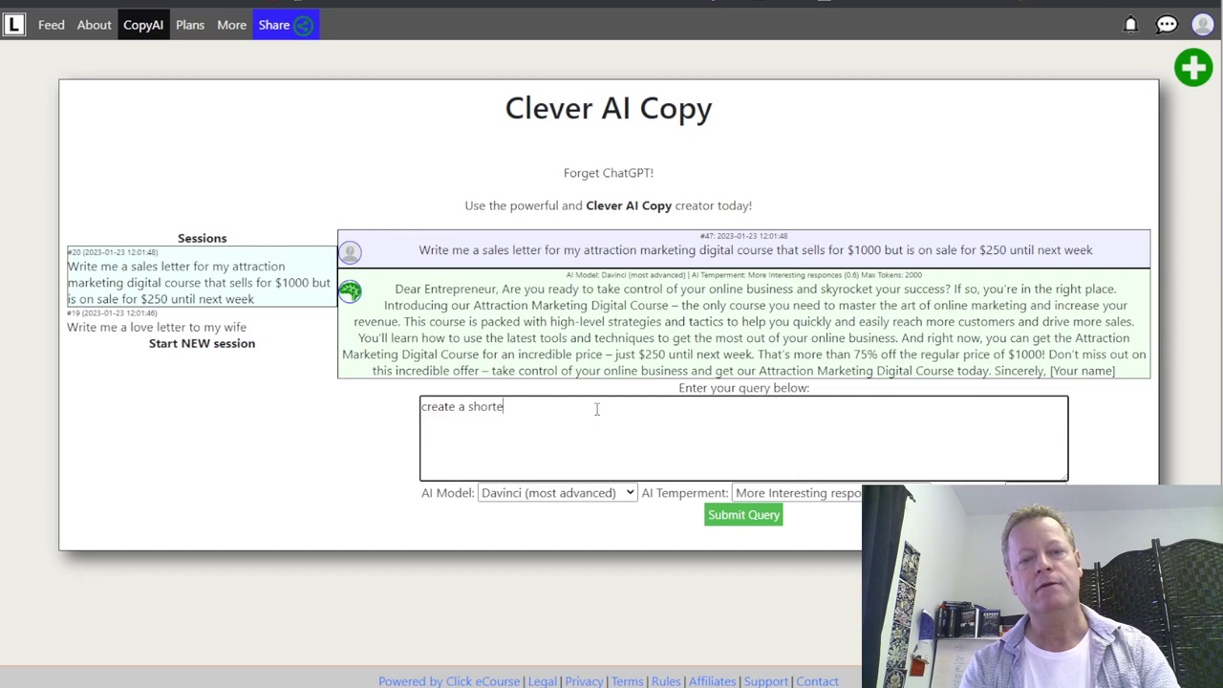
text(d version)
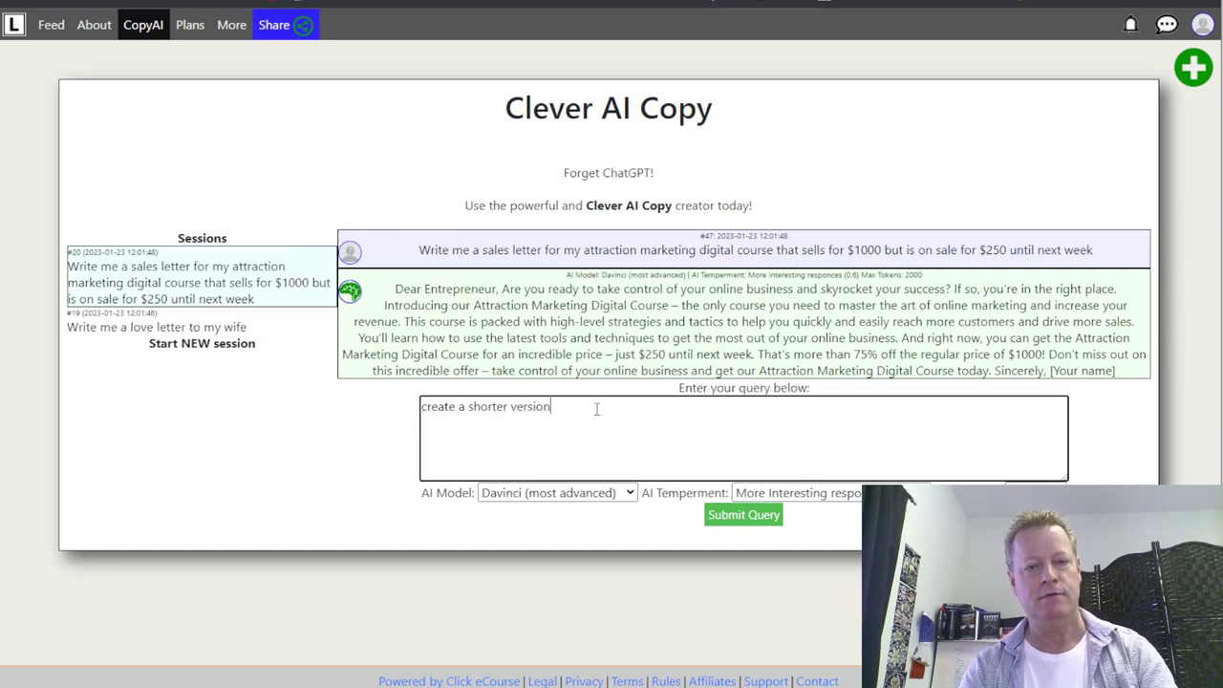
click(737, 518)
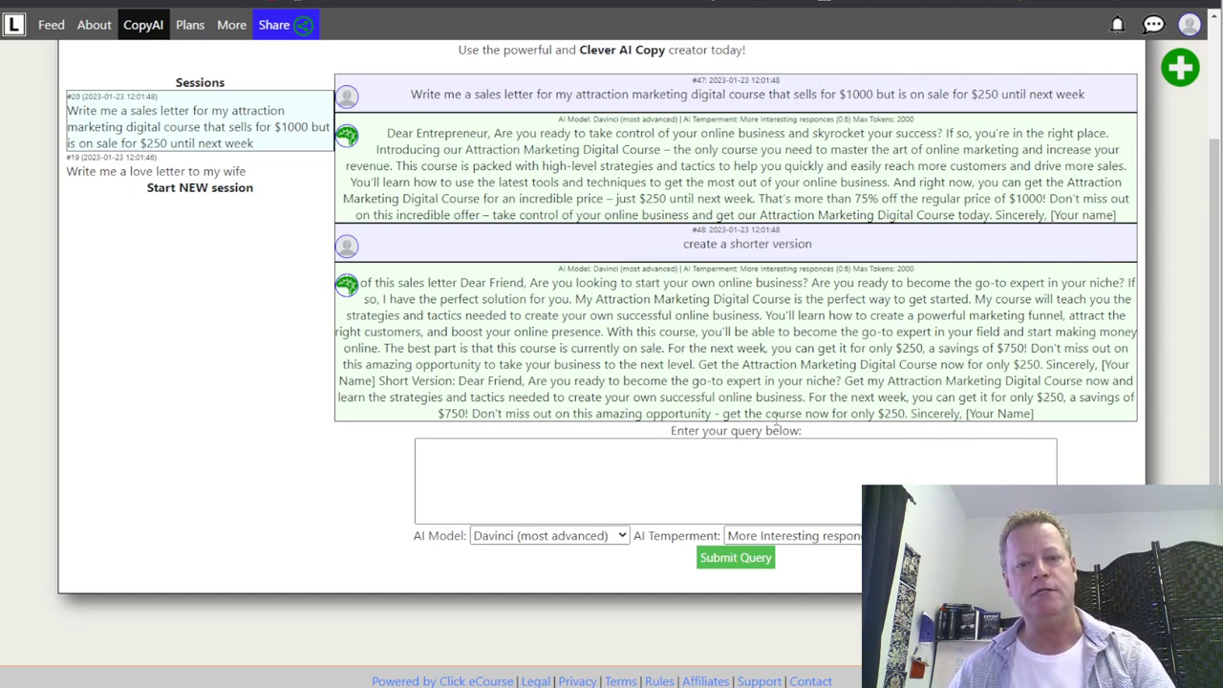
- Regenerate twice more to get progressively briefer pitch variations
click(731, 559)
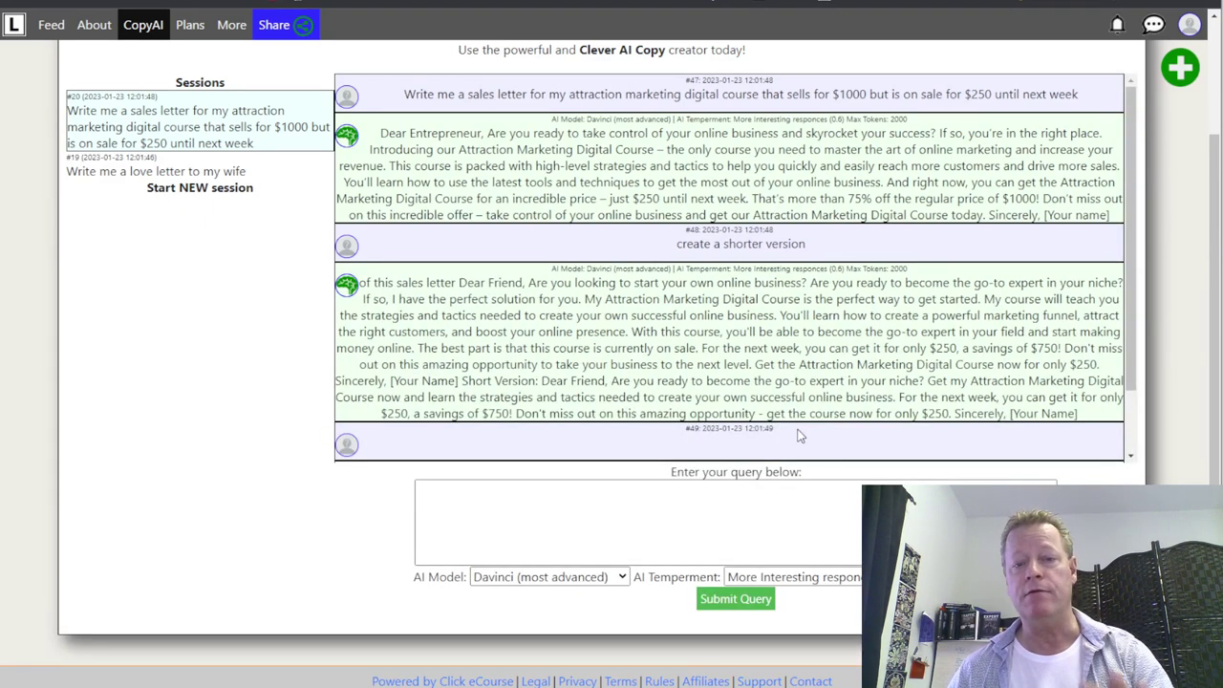
scroll(803, 420, down, 1)
scroll(792, 411, down, 2)
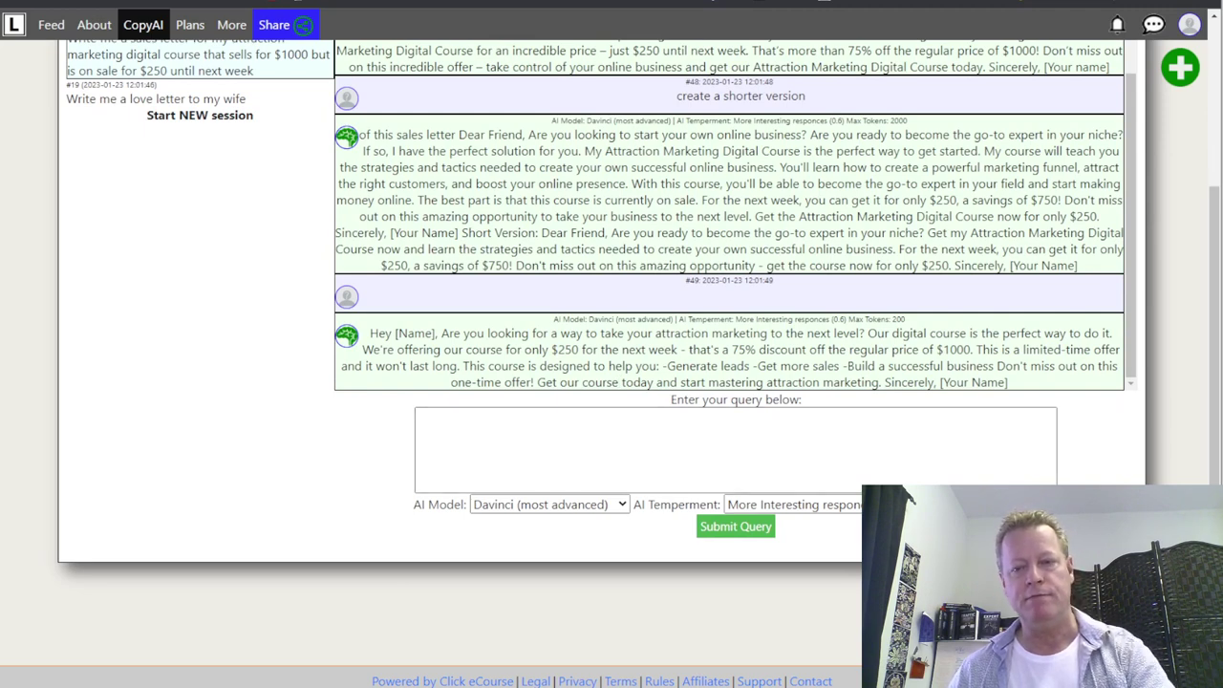
click(753, 531)
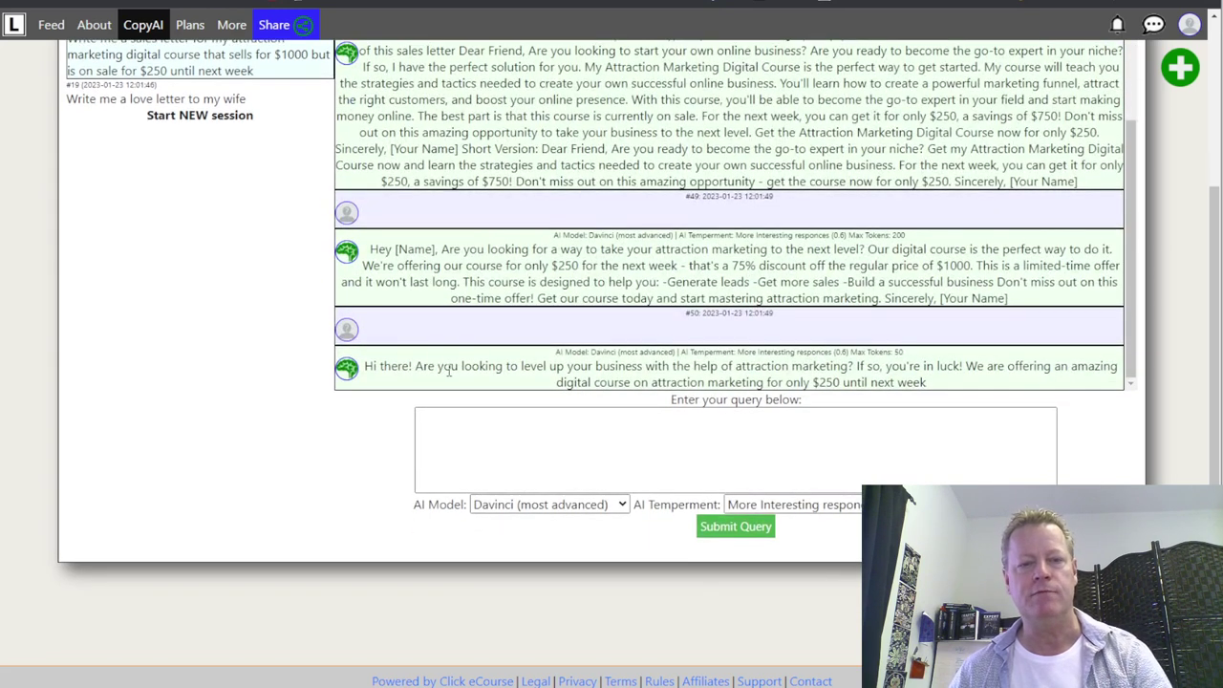
- Turn the pitch into a headline with 'make is a headline' and select the generated headline
click(748, 432)
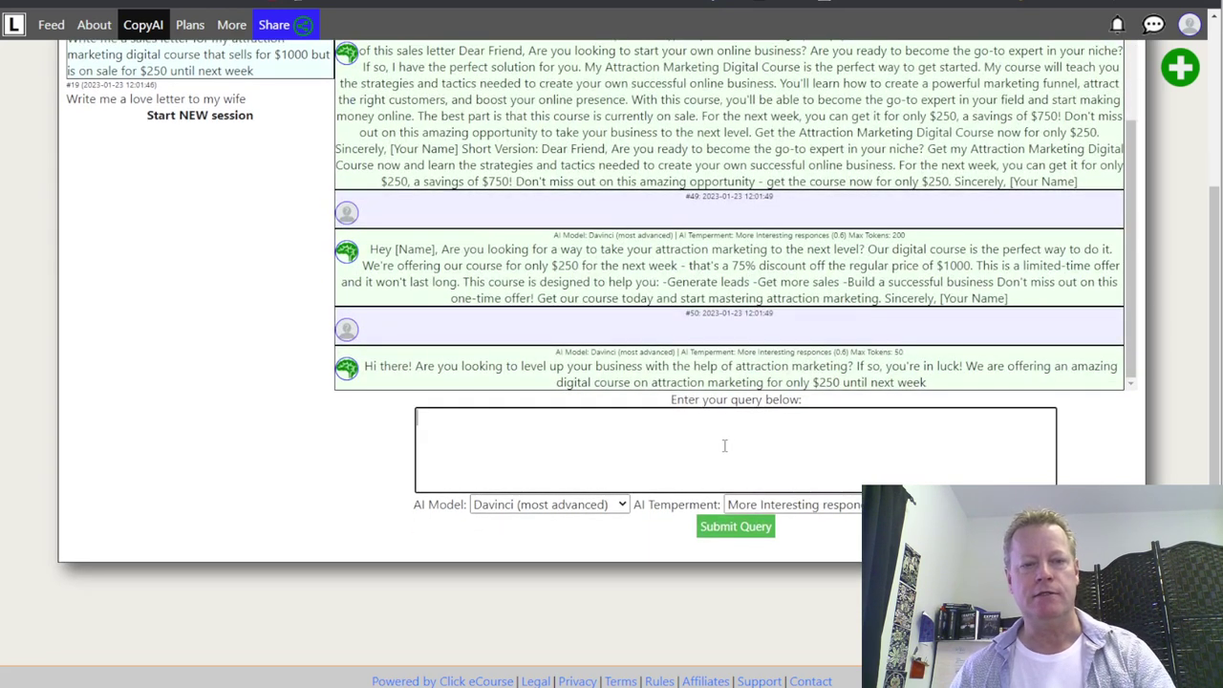
text(make is a headline)
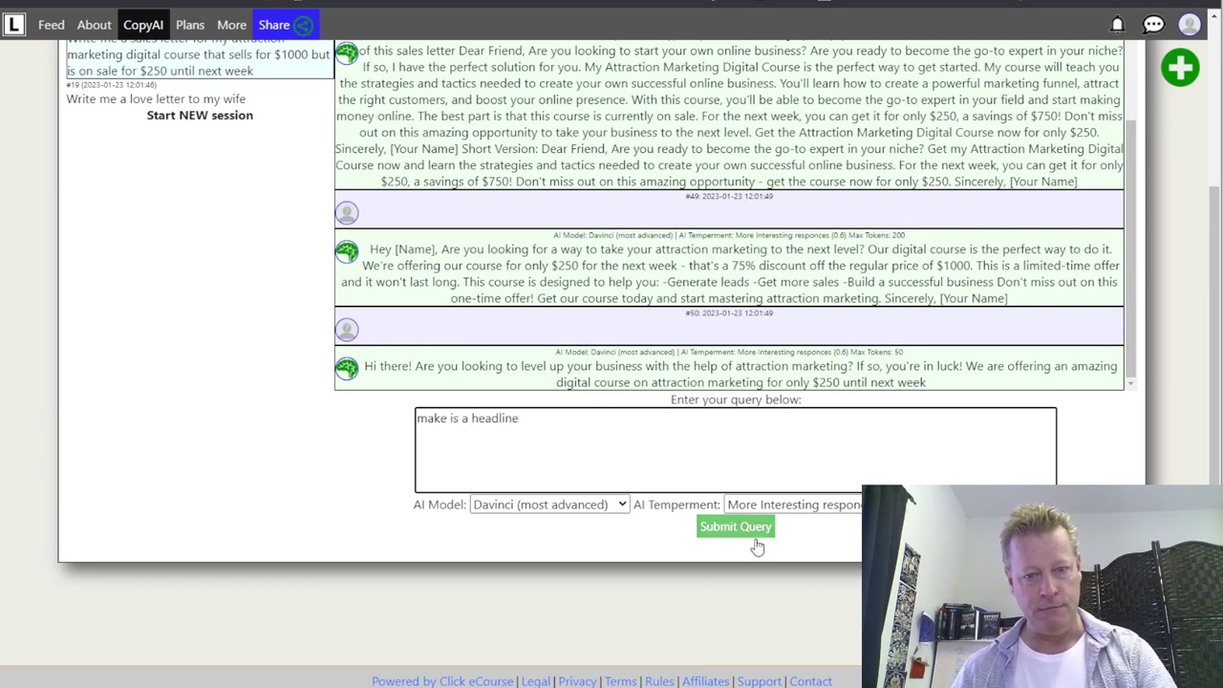
click(712, 527)
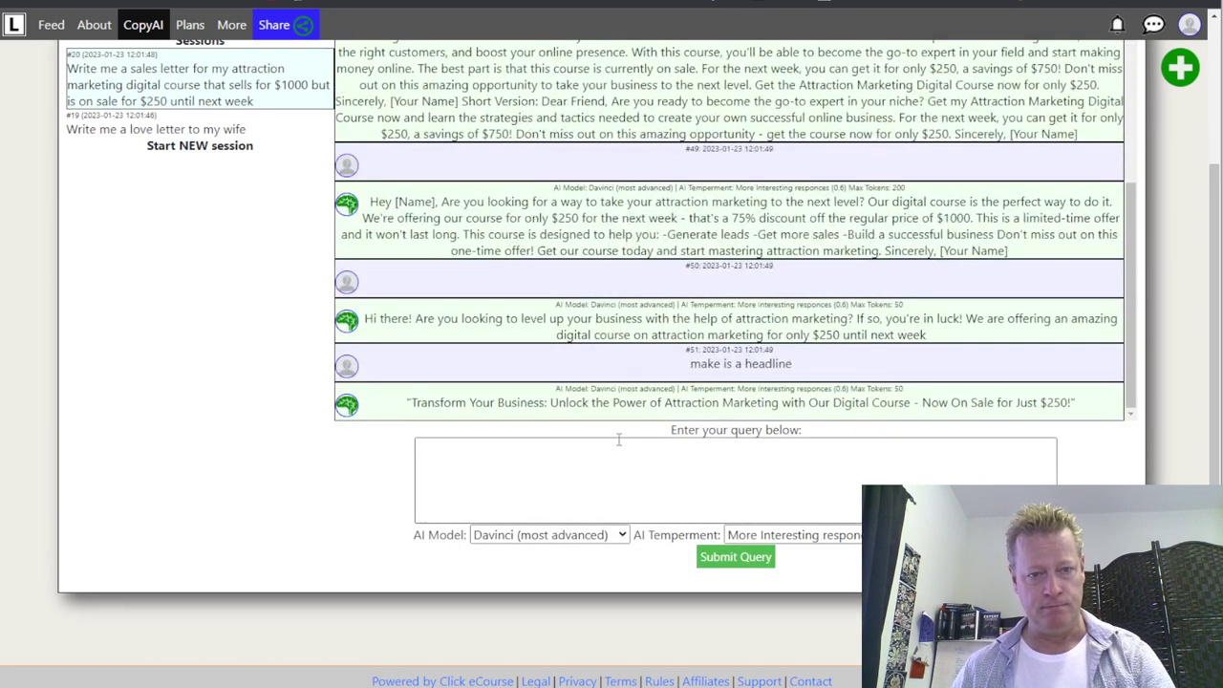
drag(1095, 409, 418, 402)
click(418, 402)
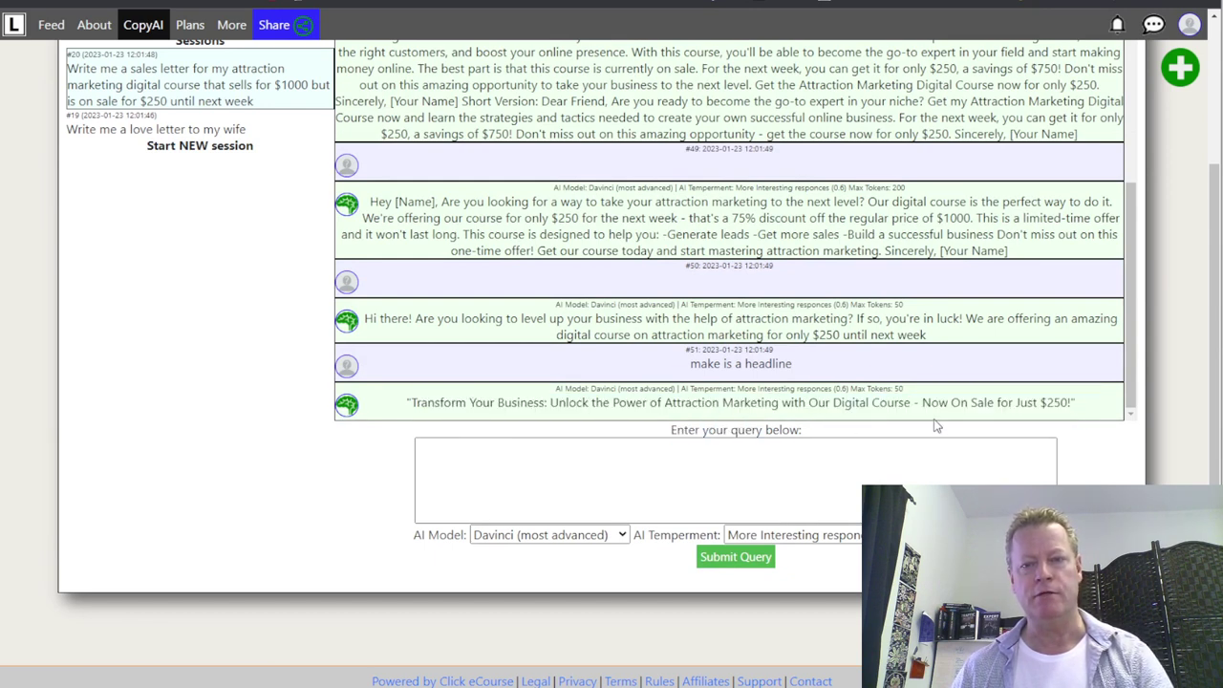
click(765, 466)
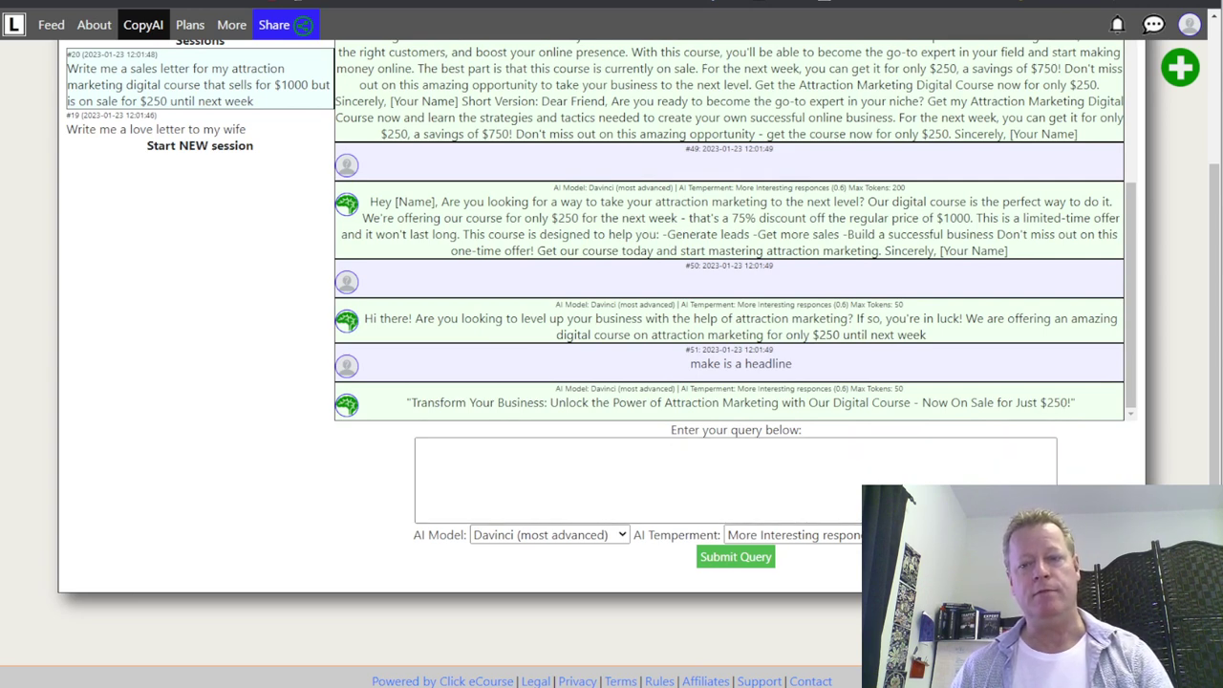
scroll(883, 439, up, 5)
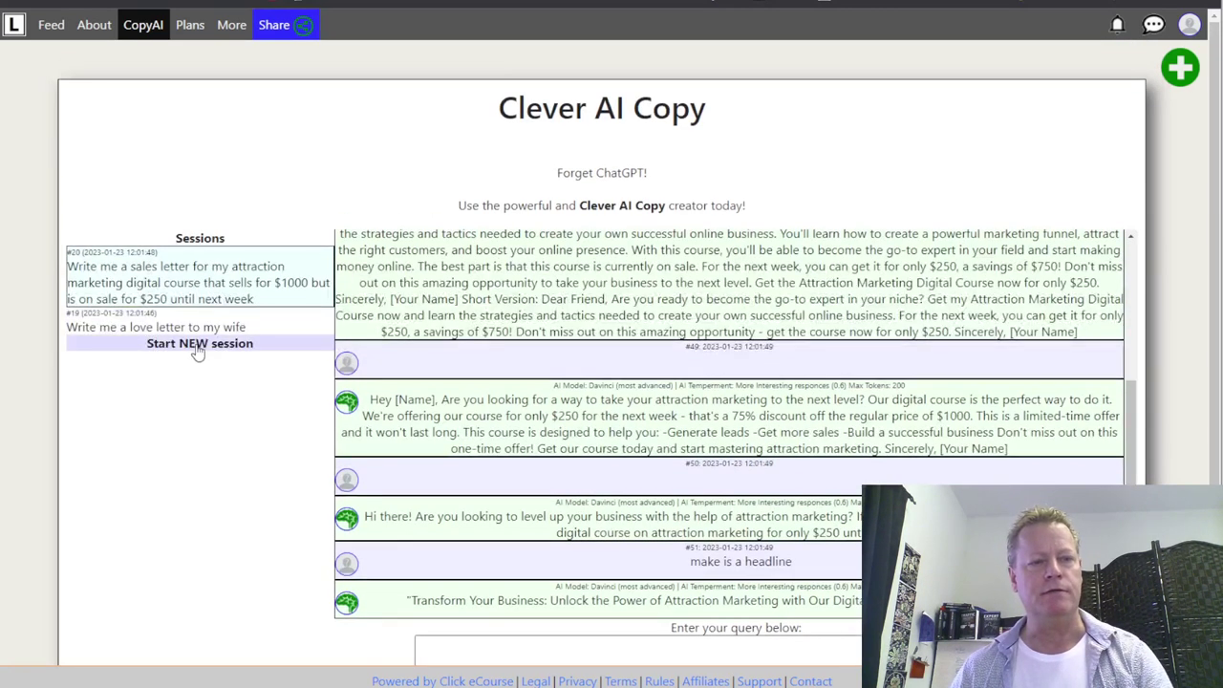
- In a fresh session, request a short course title for online marketers saving time on Facebook
click(198, 344)
click(562, 262)
text(W)
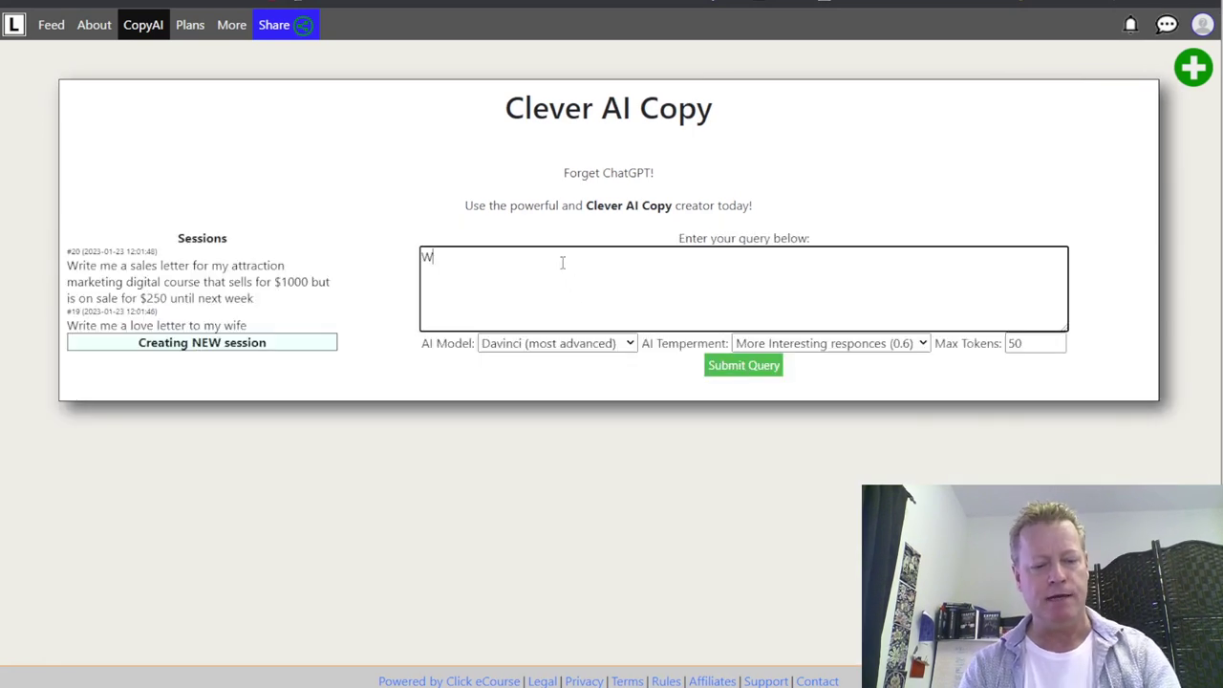
text(rite me a sh)
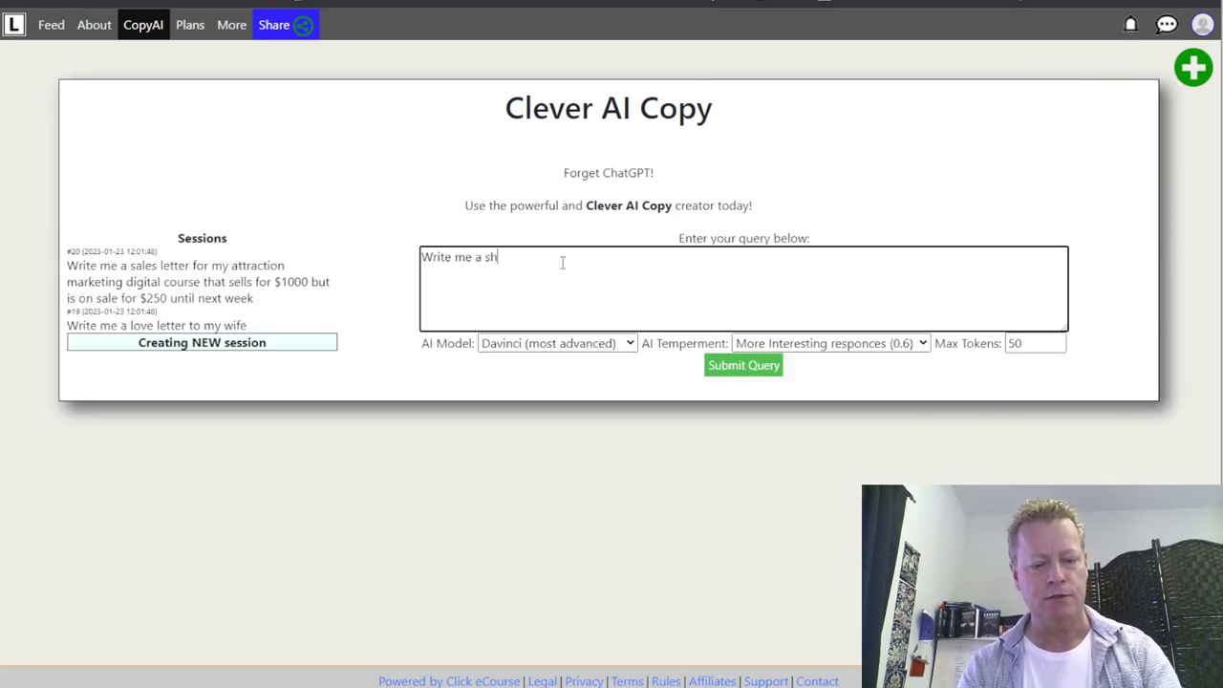
text(ort course title for)
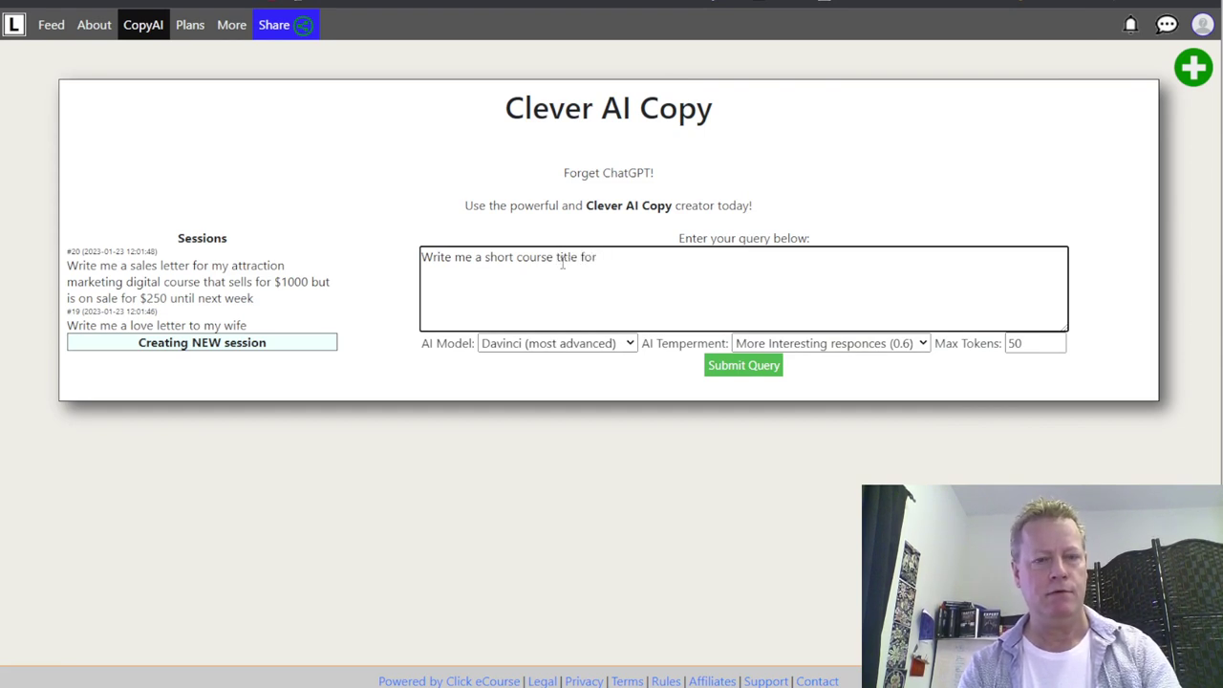
text( online marketers )
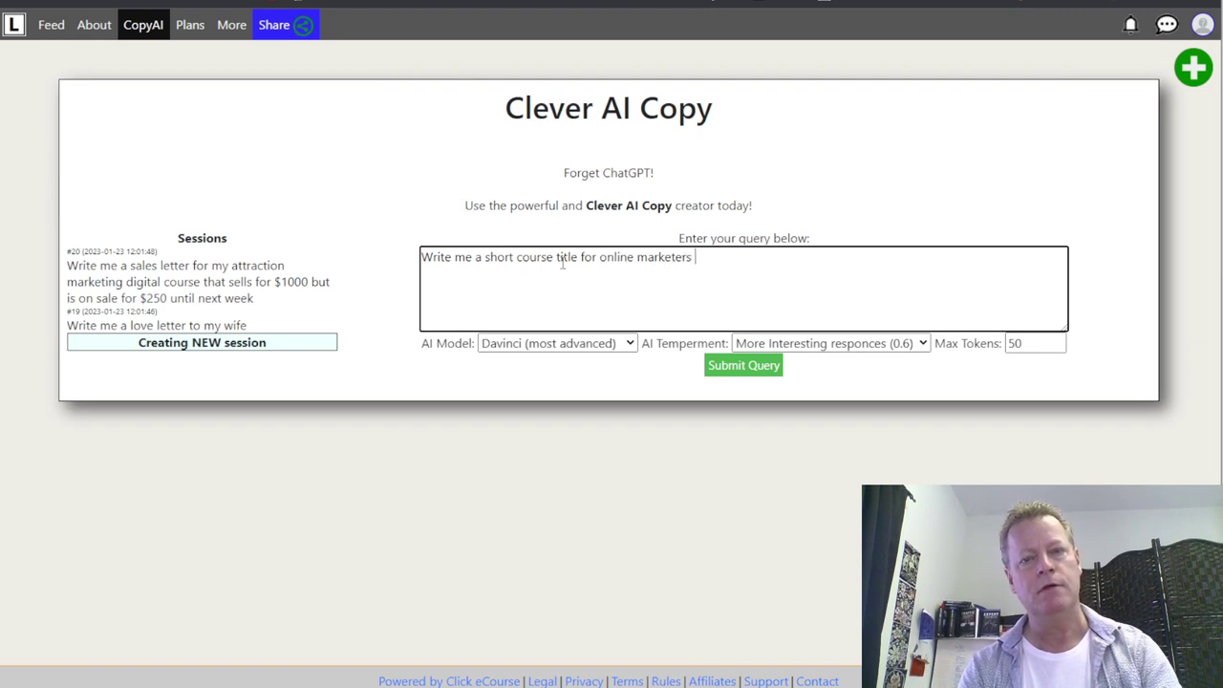
text(looking to)
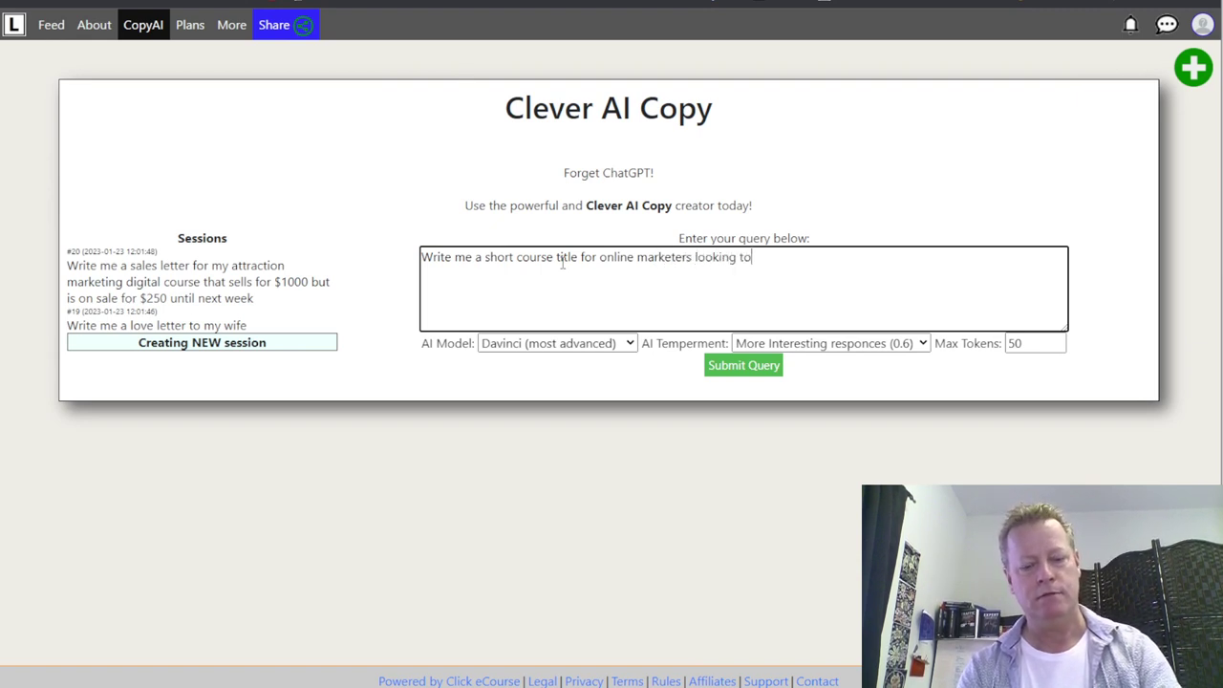
text( save time on )
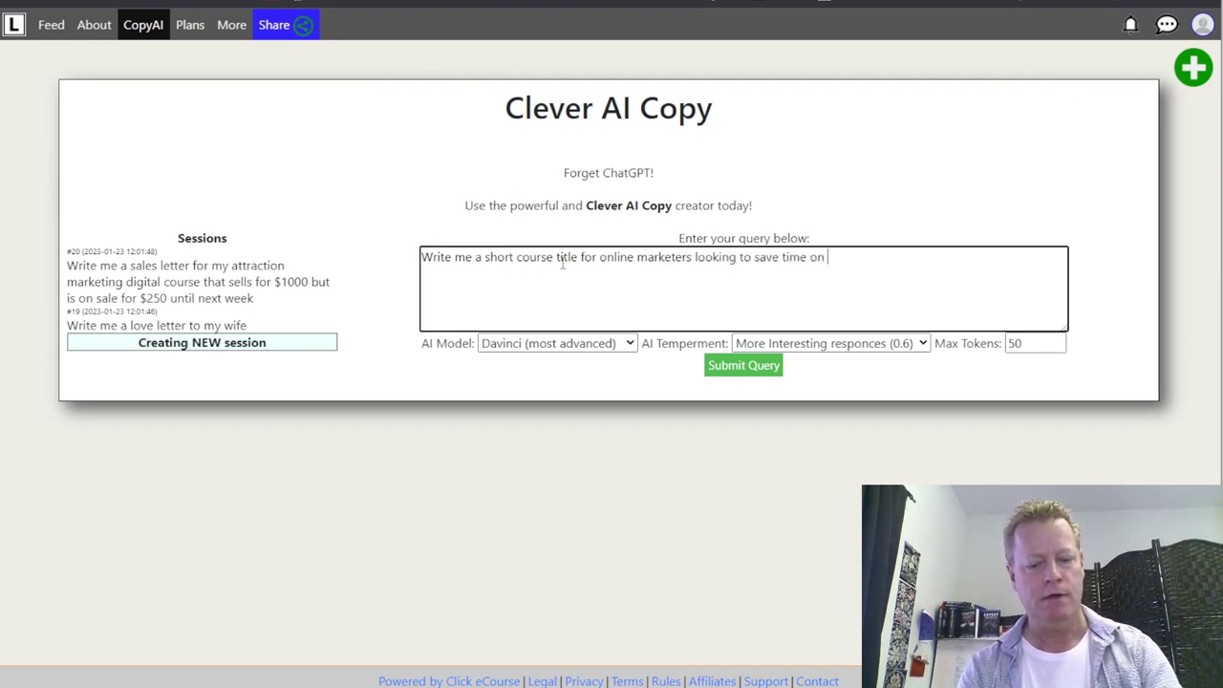
text(their facebook )
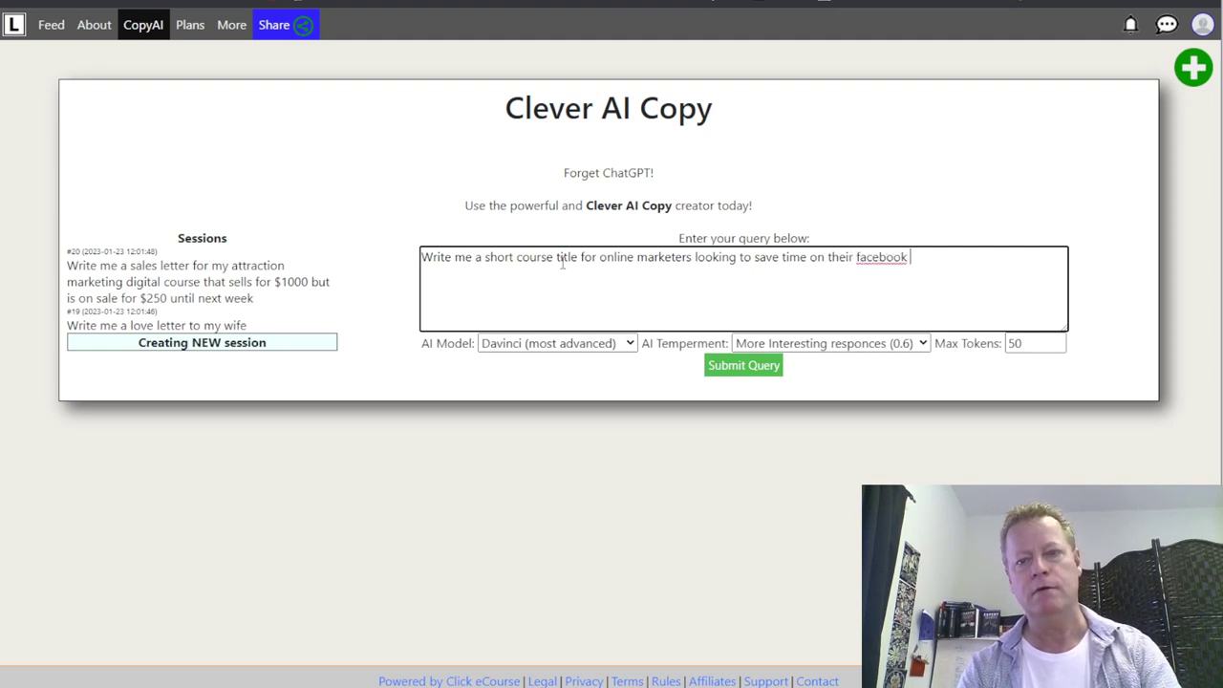
text(activities)
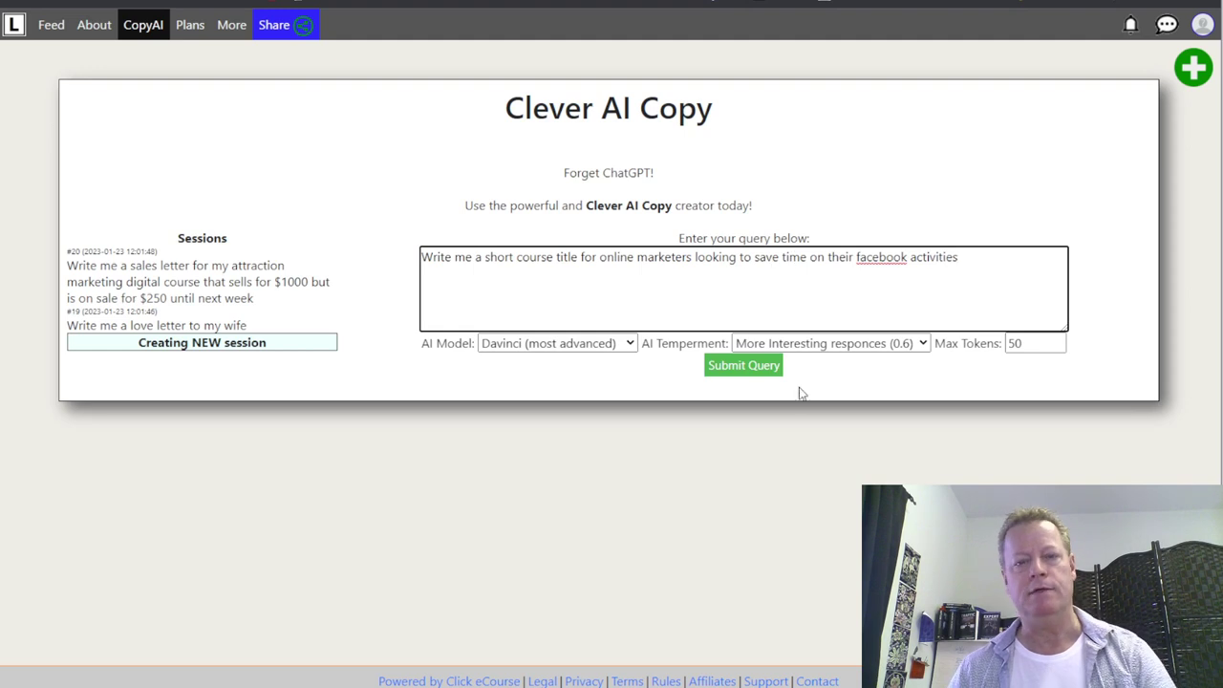
click(744, 368)
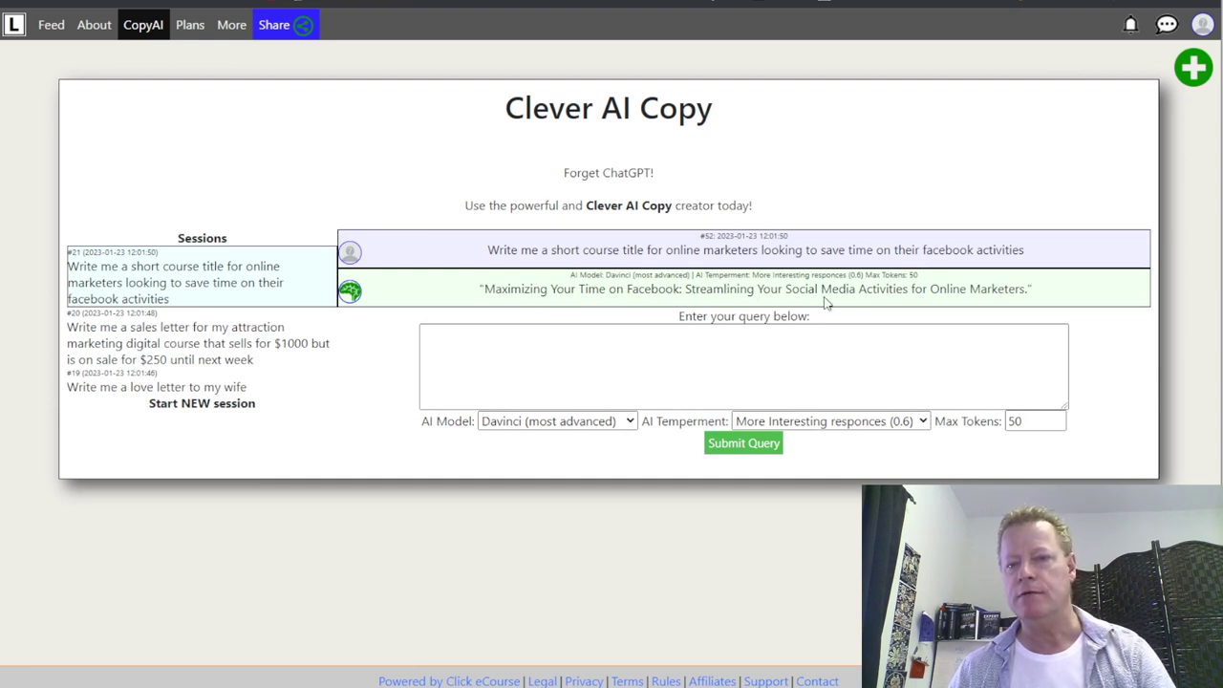
click(755, 363)
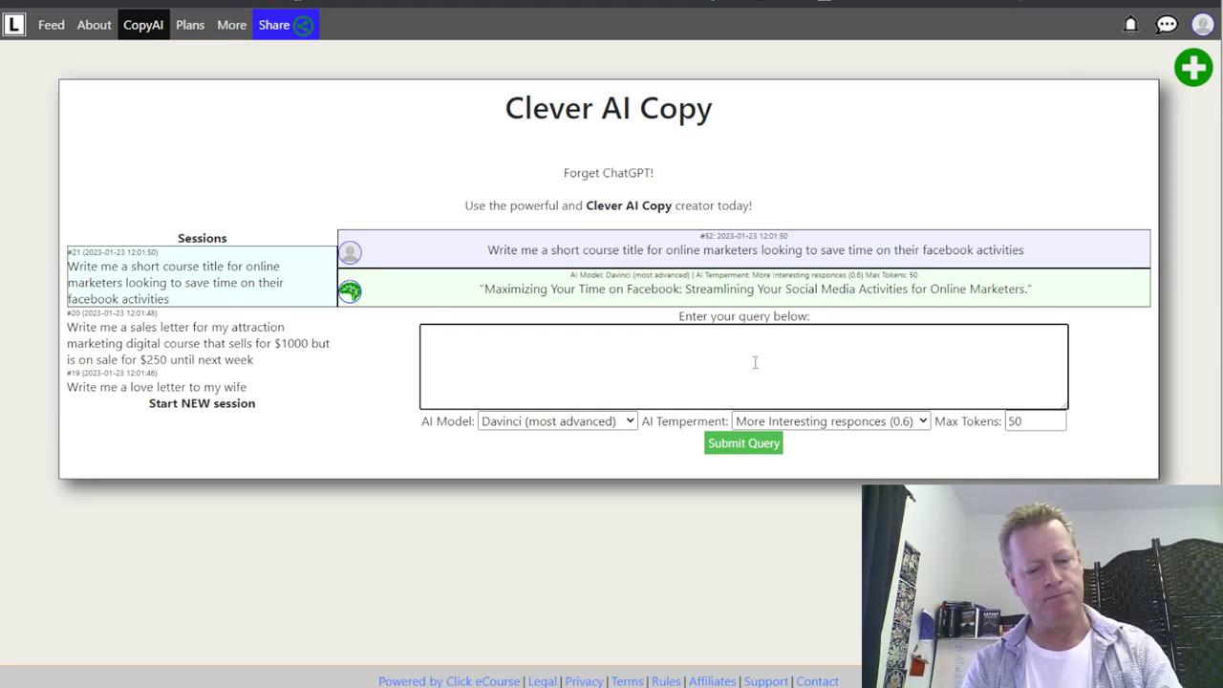
- Set Max Tokens to 500 and resubmit the Facebook course-title query
text(refine)
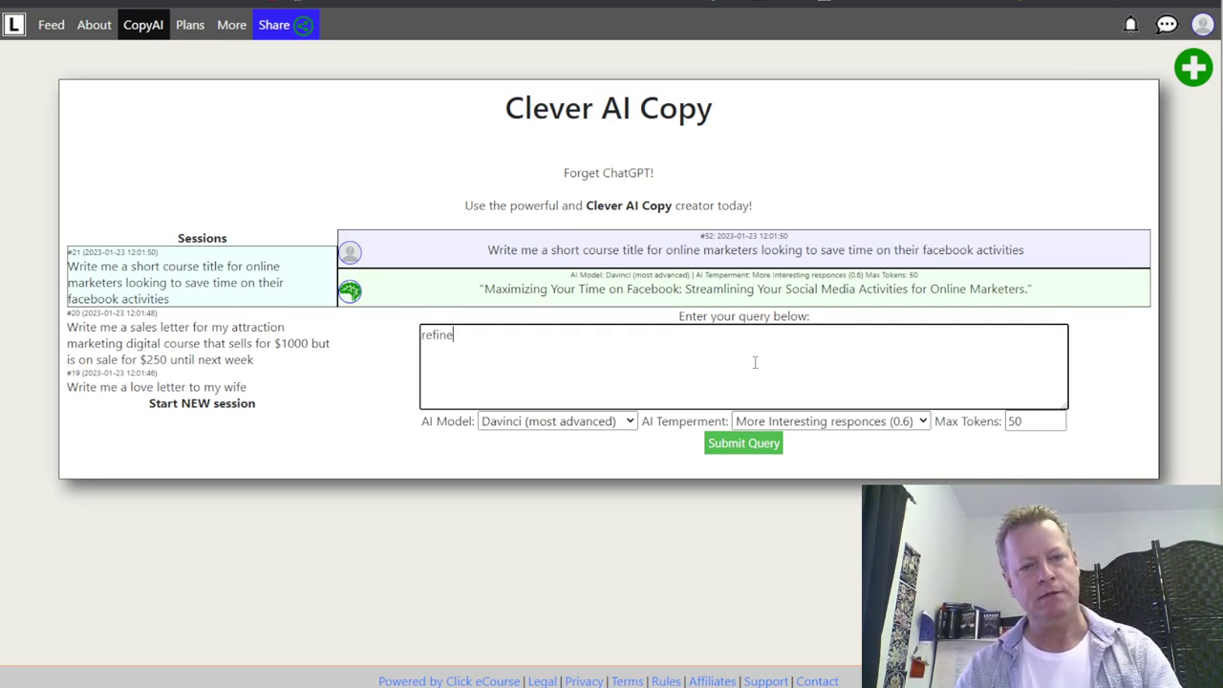
text( with)
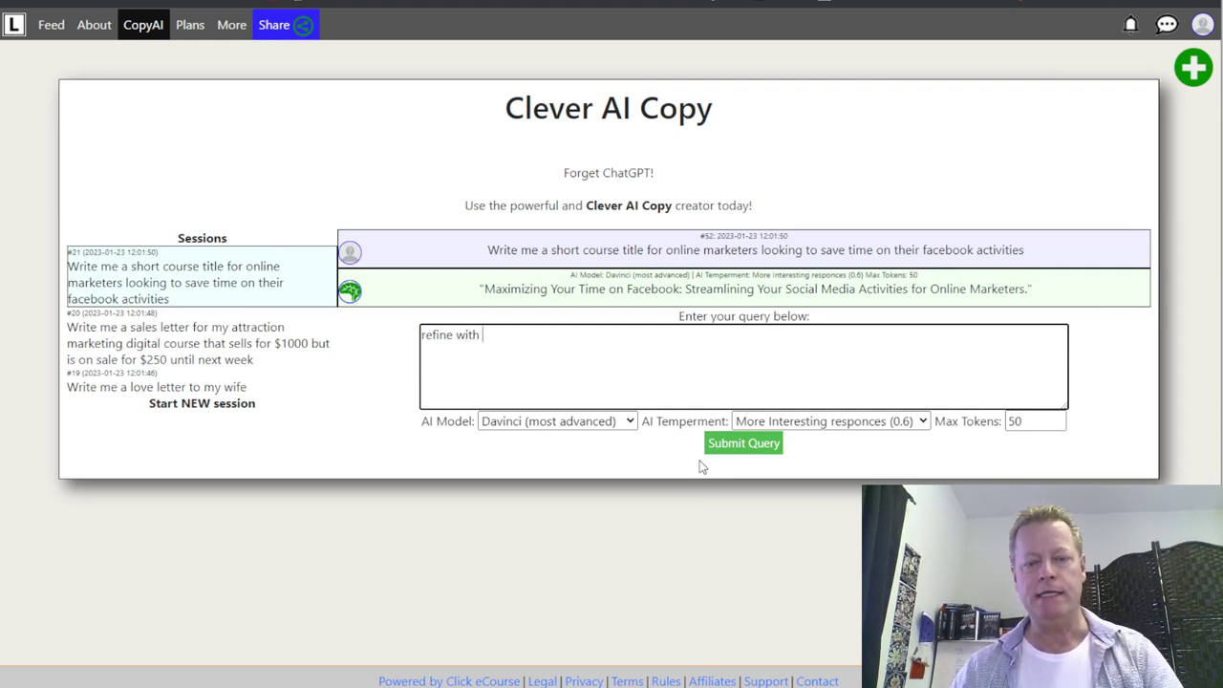
key(BackSpace)
key(BackSpace)
key(BackSpace)
key(BackSpace)
key(BackSpace)
key(BackSpace)
key(BackSpace)
key(BackSpace)
key(BackSpace)
key(BackSpace)
key(BackSpace)
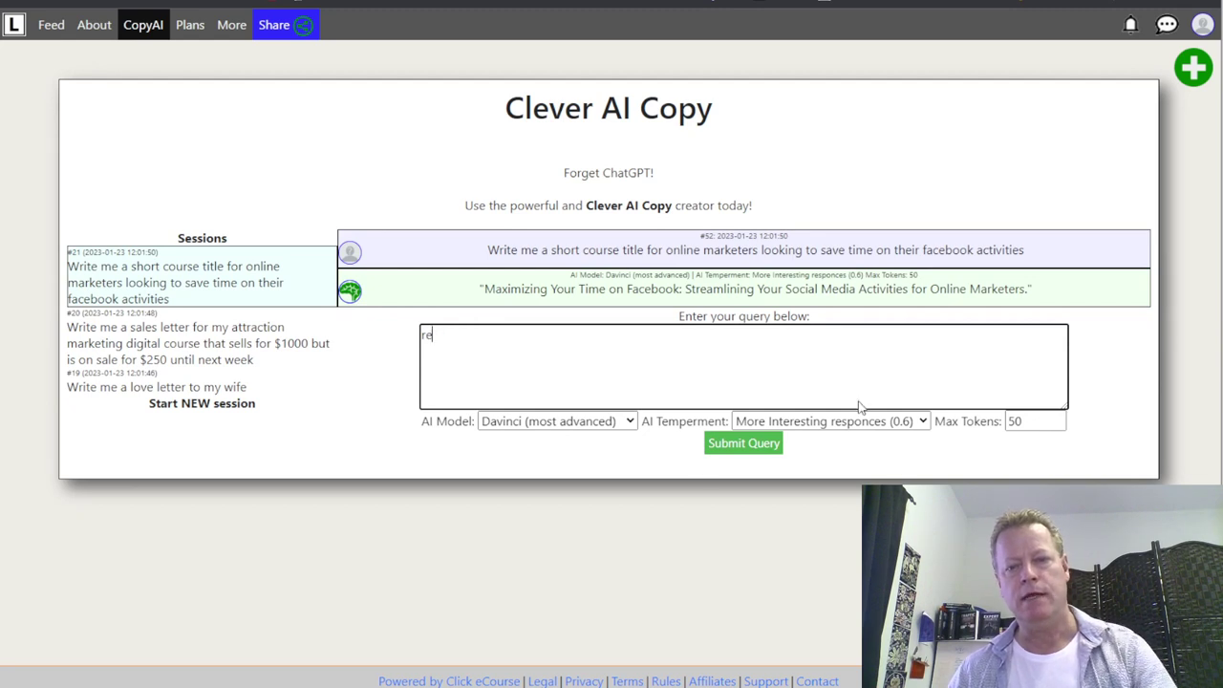
drag(1041, 421, 1000, 422)
text(500)
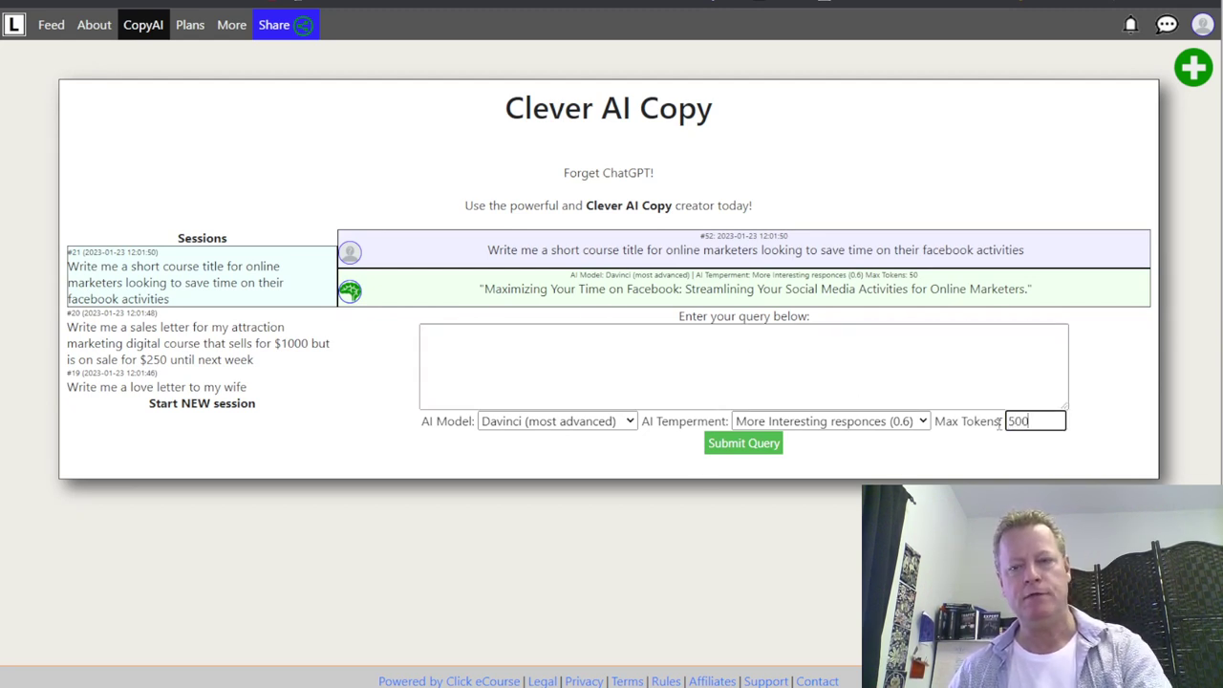
click(749, 444)
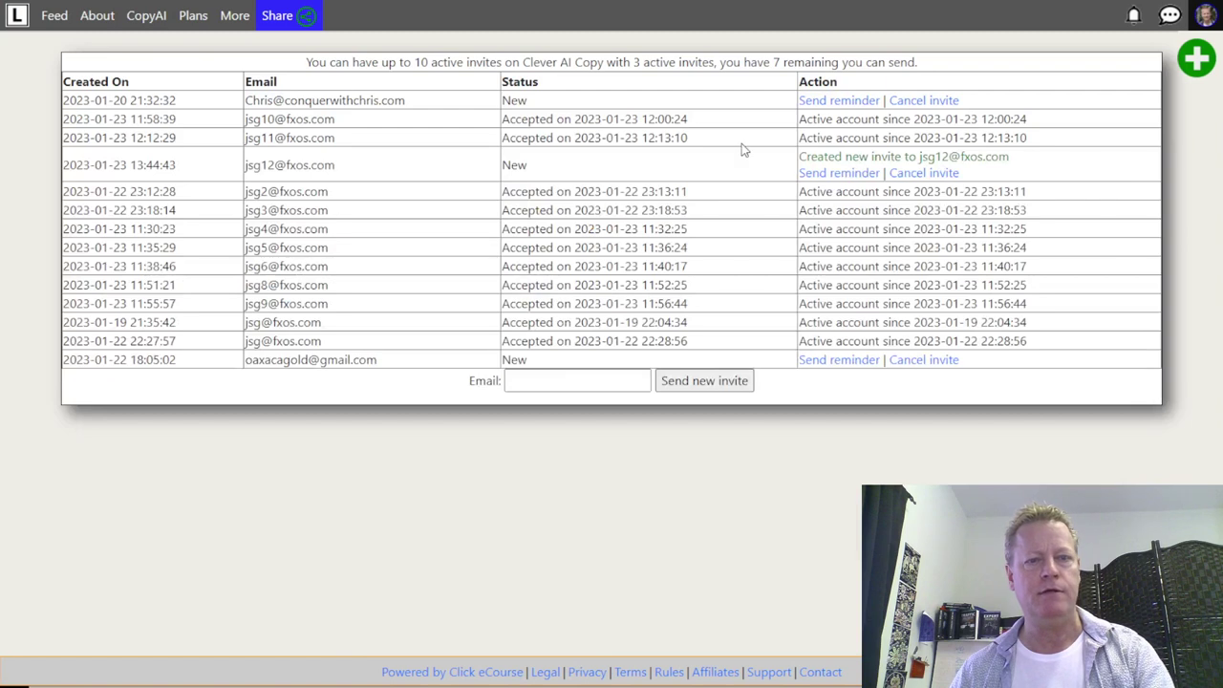
- Open the profile avatar's Account menu and choose Logout
click(1211, 25)
click(1209, 15)
click(1209, 24)
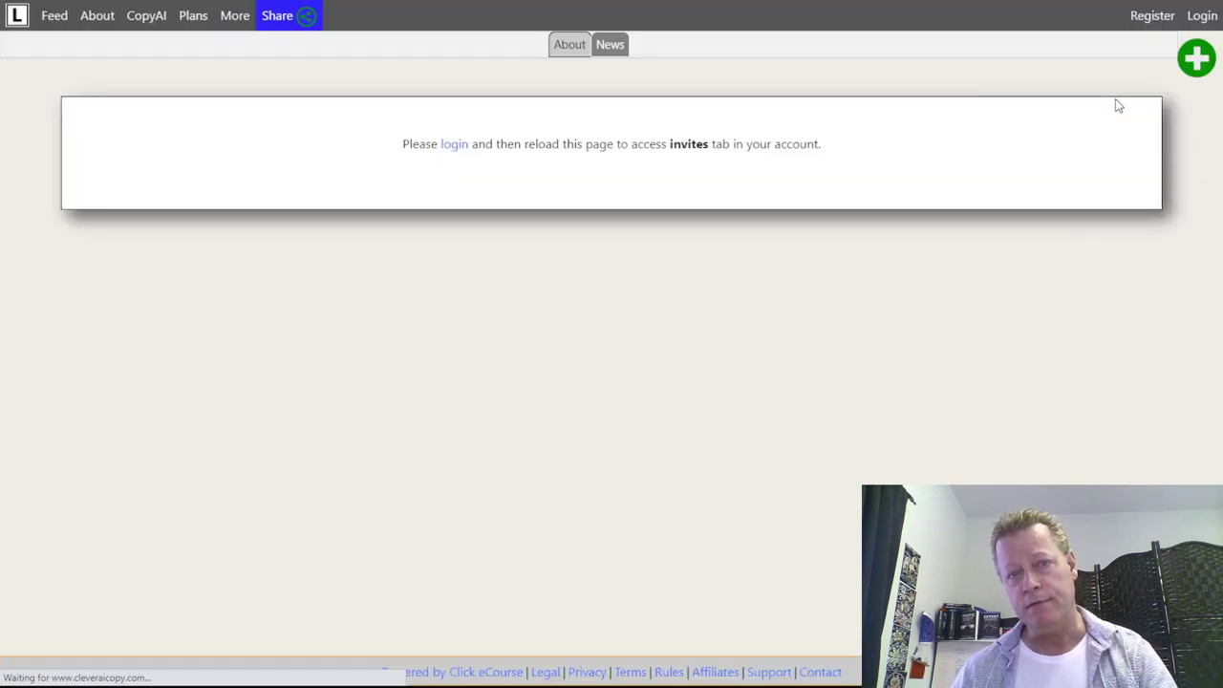
- Log in with Chrome's saved login, correcting the username's last character, save the password, reopen the earlier session
click(1199, 16)
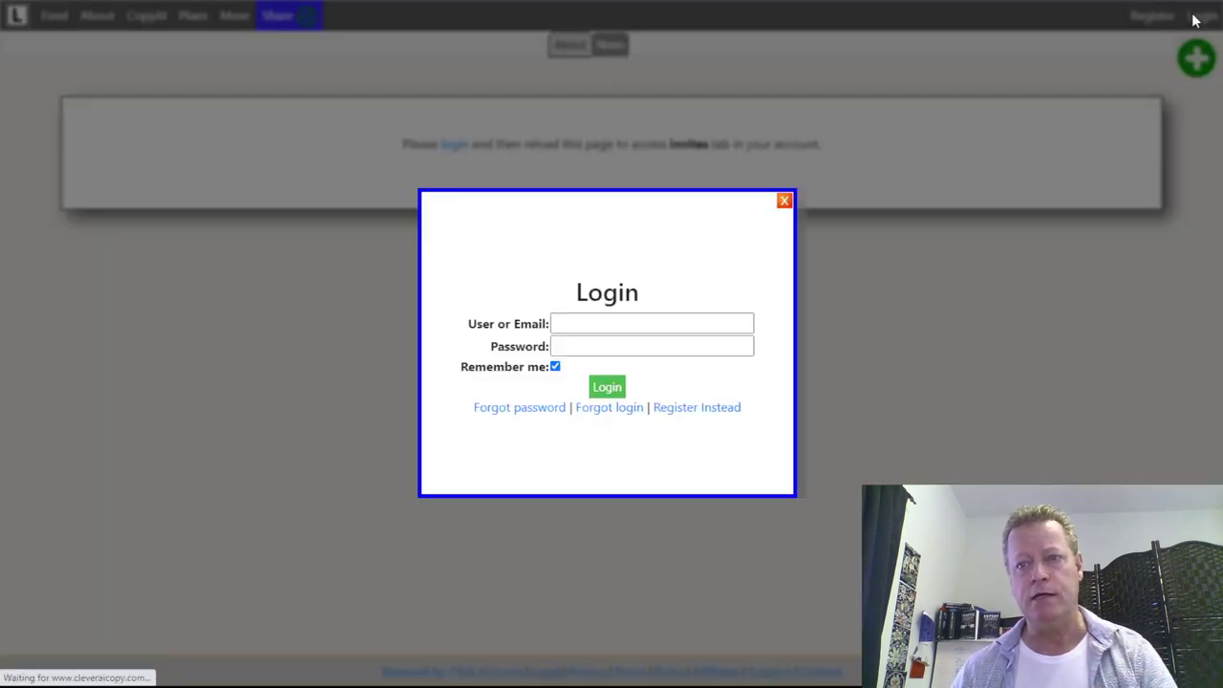
click(631, 324)
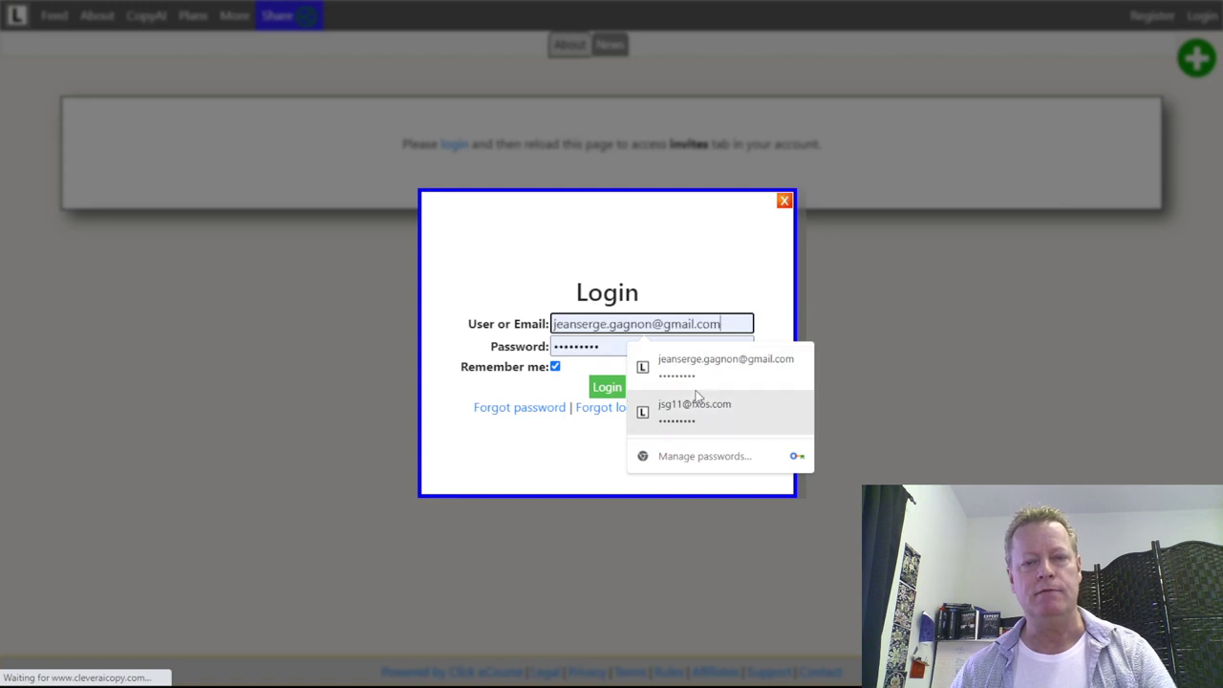
click(665, 407)
click(594, 346)
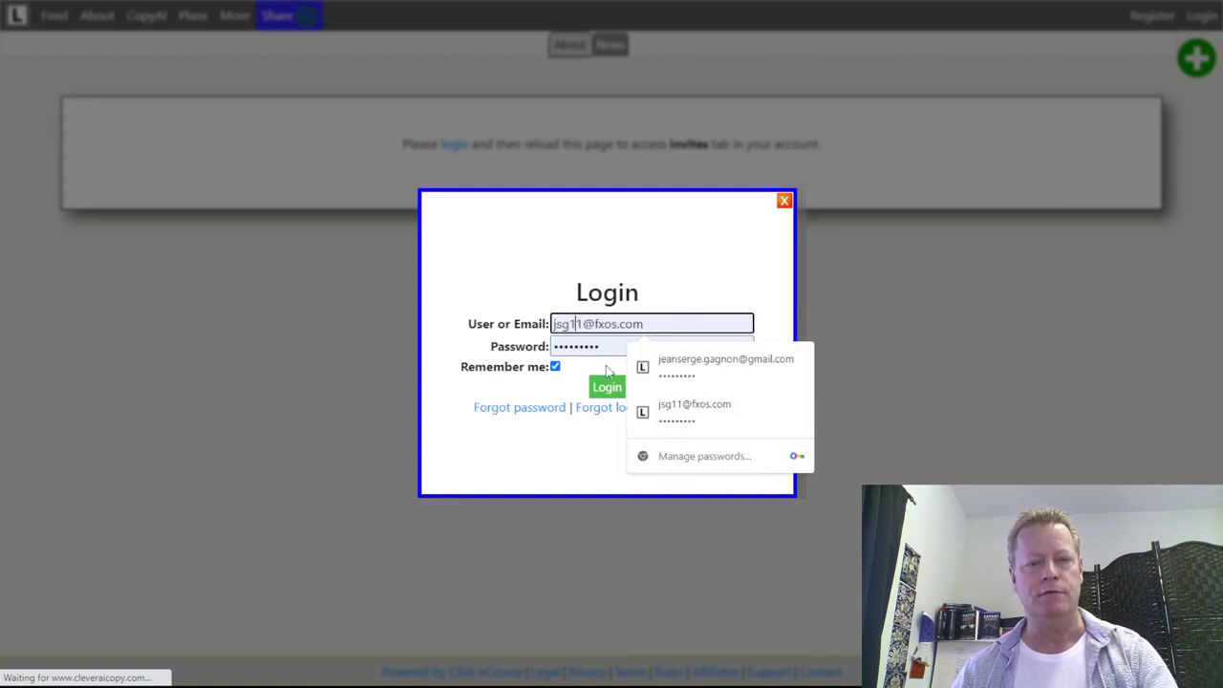
key(BackSpace)
text(2)
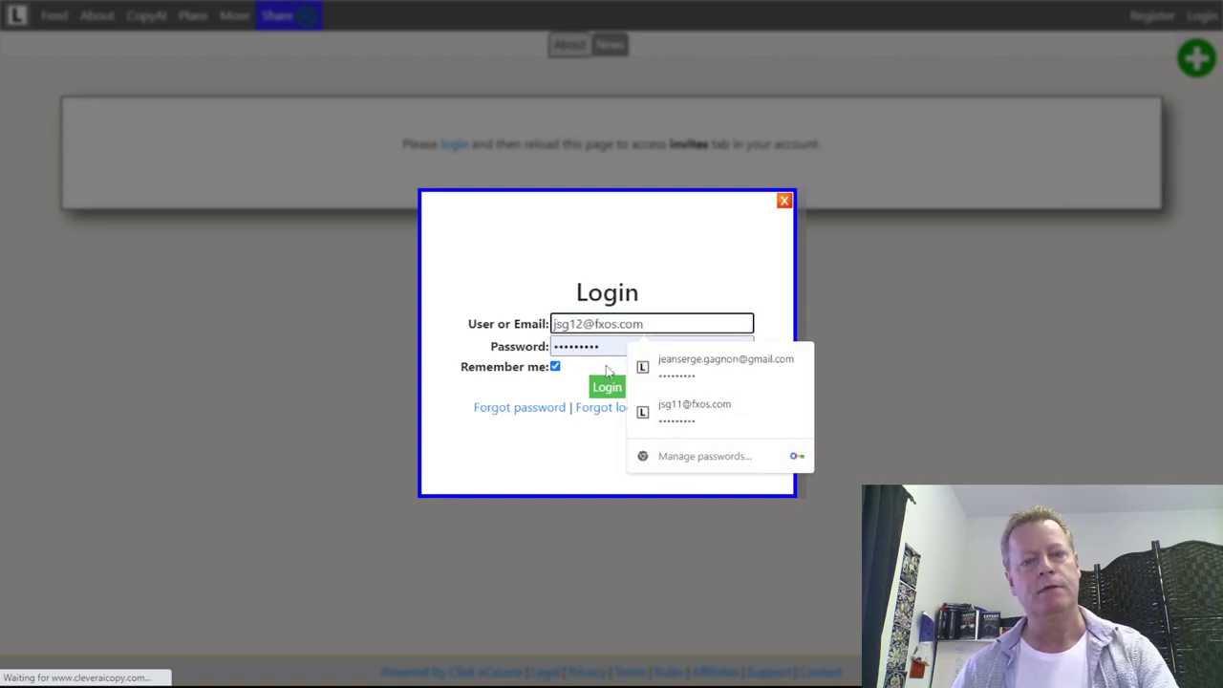
click(613, 387)
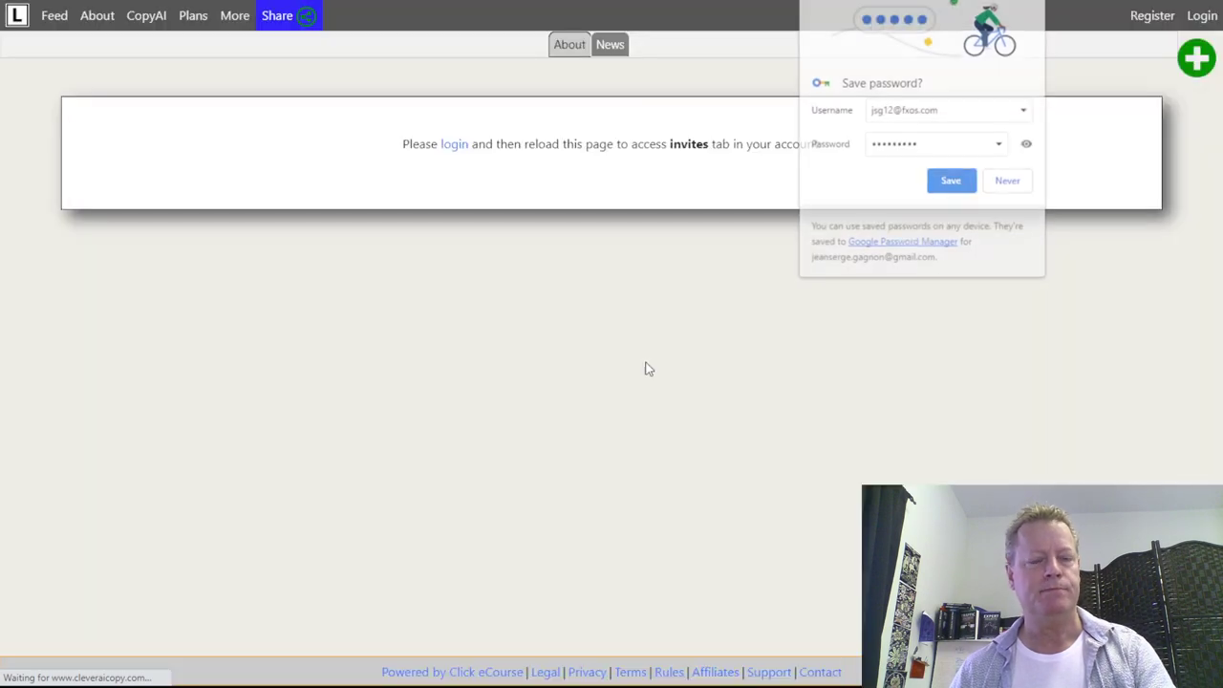
click(950, 185)
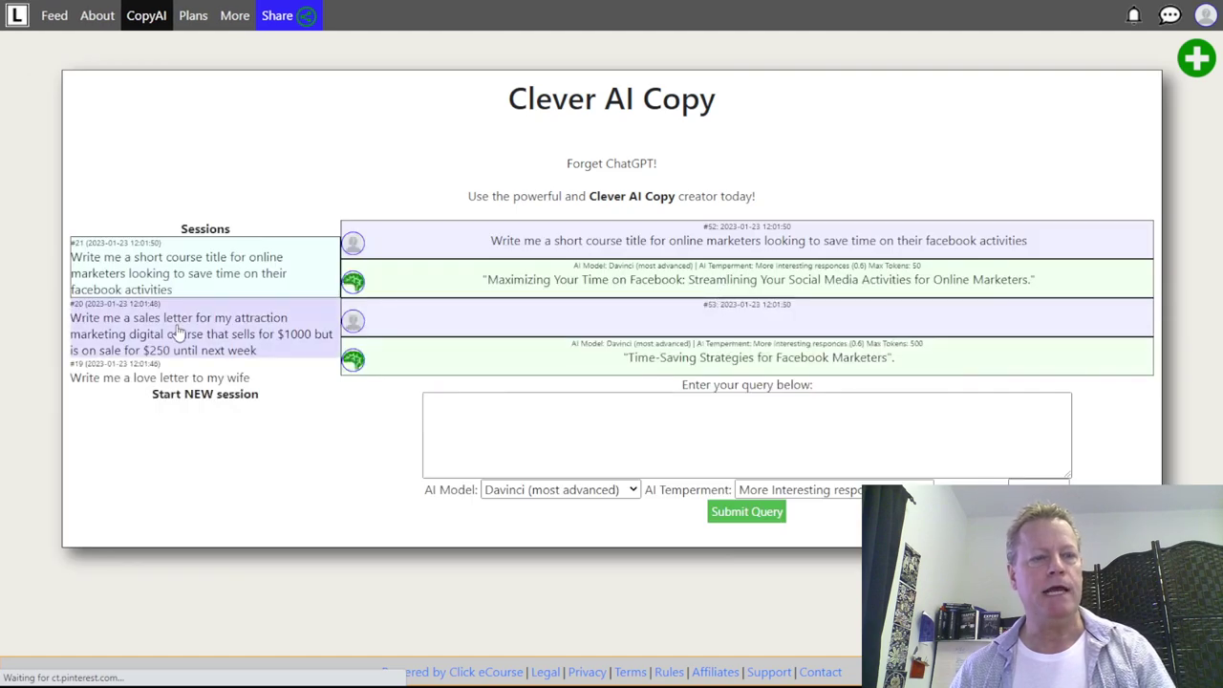
click(177, 330)
- Start a new session asking why to buy a personal branding course, plus a sales letter for online marketers
click(146, 378)
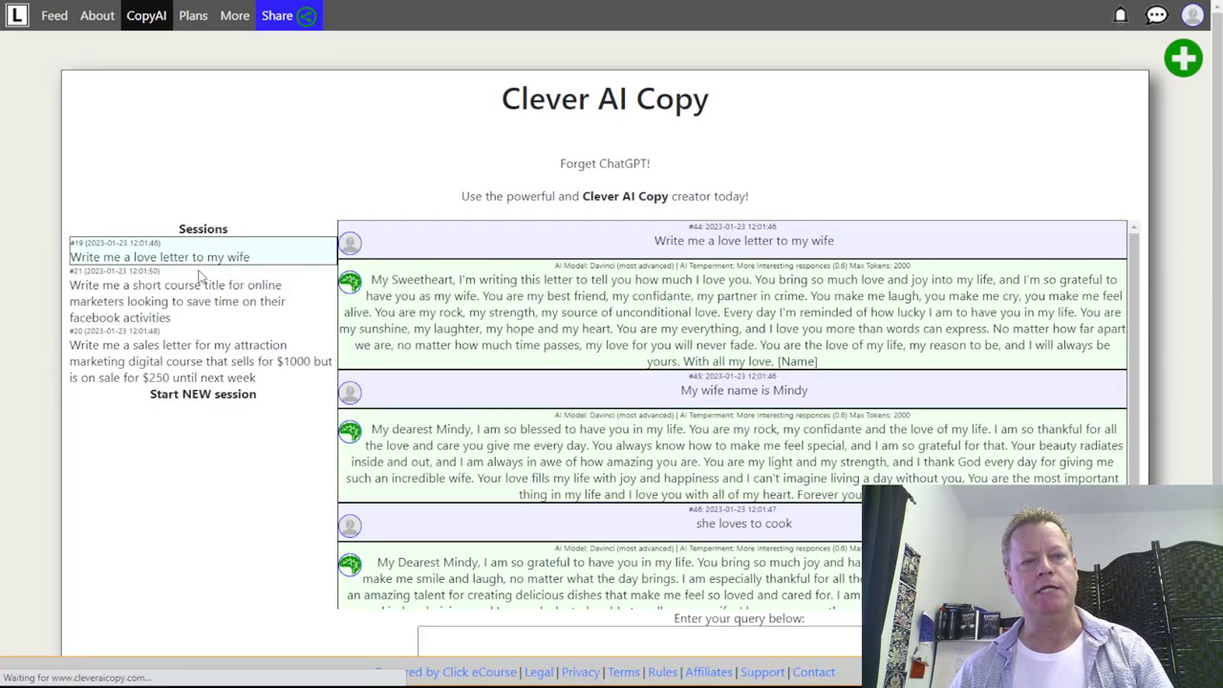
click(202, 395)
click(548, 270)
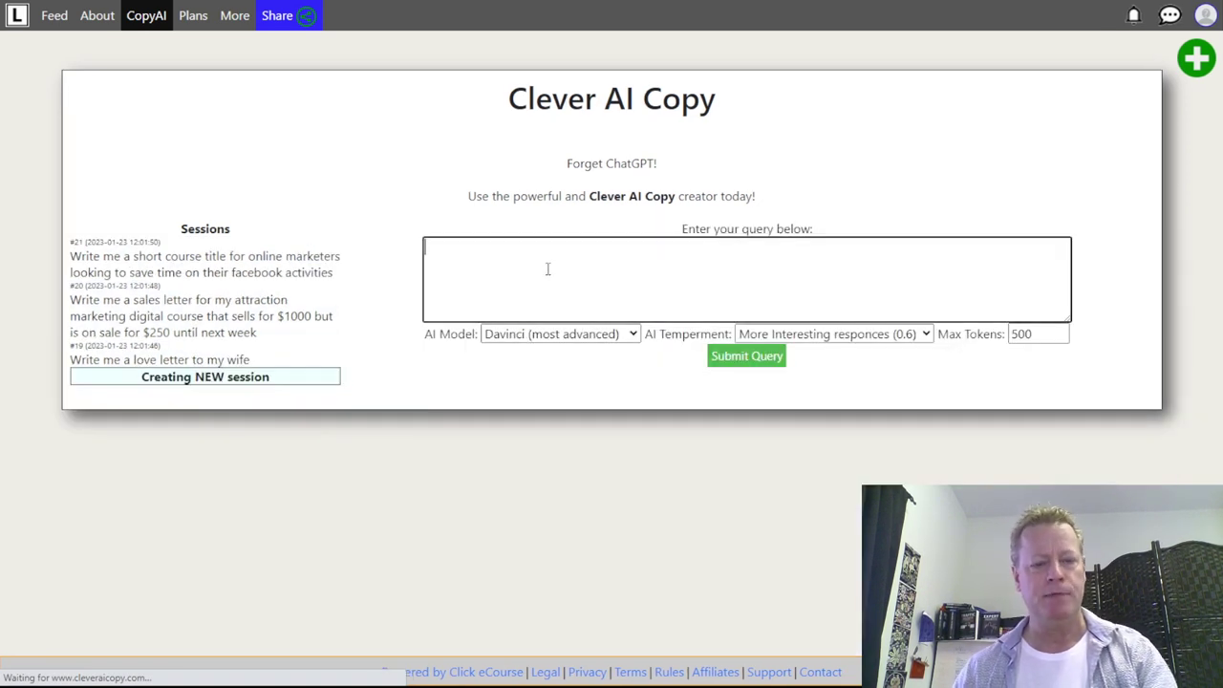
text(Why should I w)
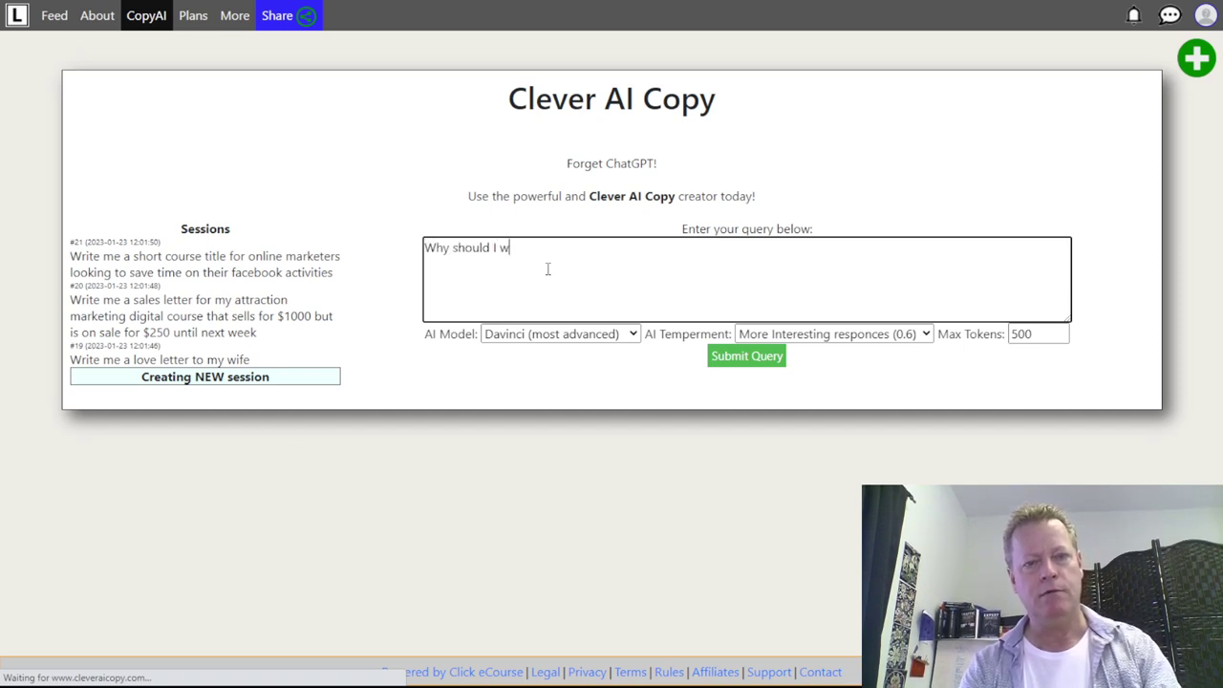
text(ant to buy a )
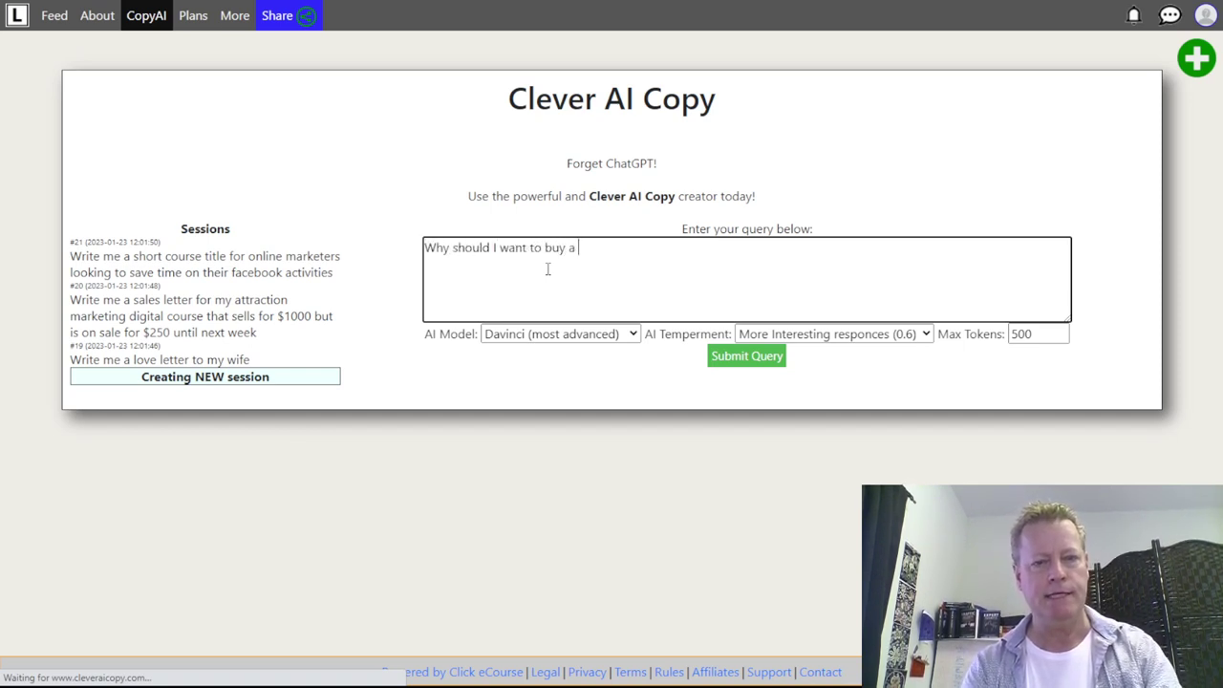
text(course o)
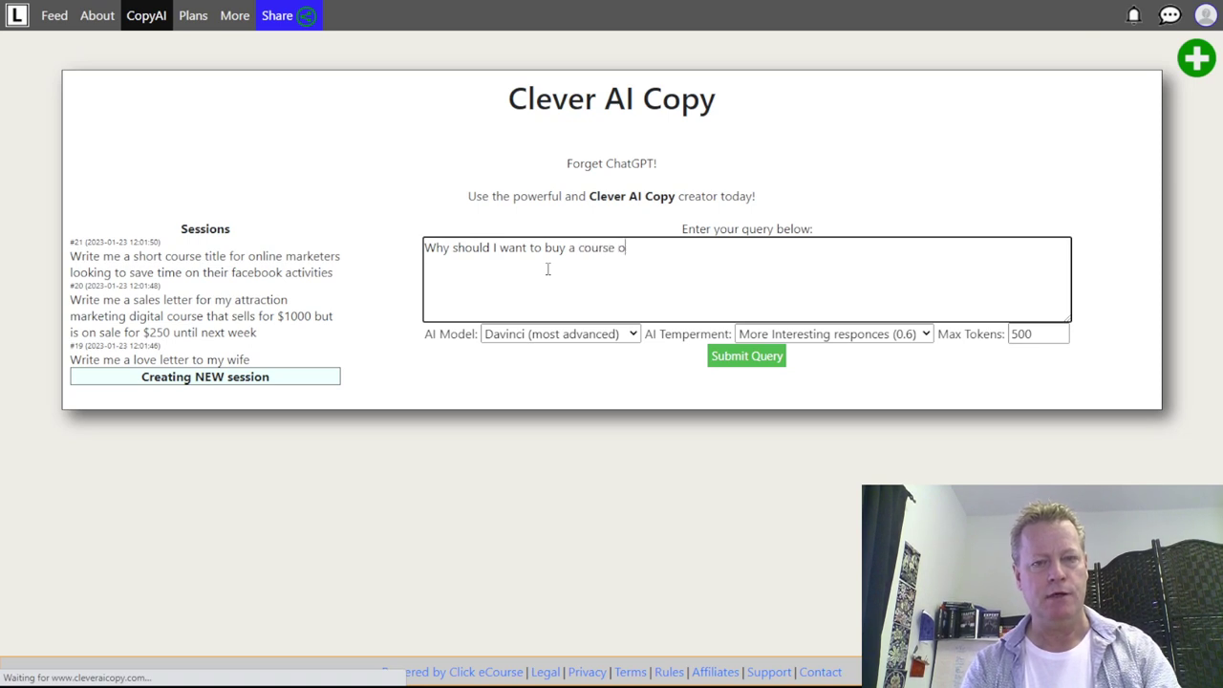
text(n personal brandi)
key(BackSpace)
key(BackSpace)
text(ding)
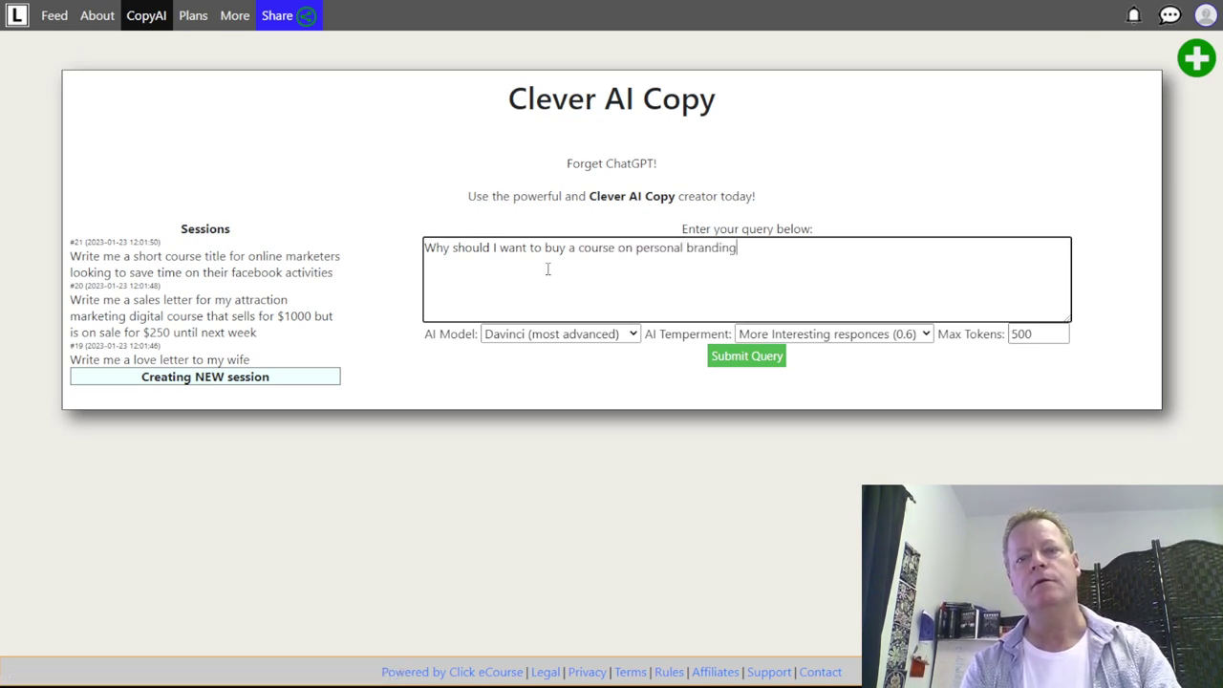
text(? Write me a )
text(sales le)
text(tter for )
text(online m)
text(arketes)
text(s)
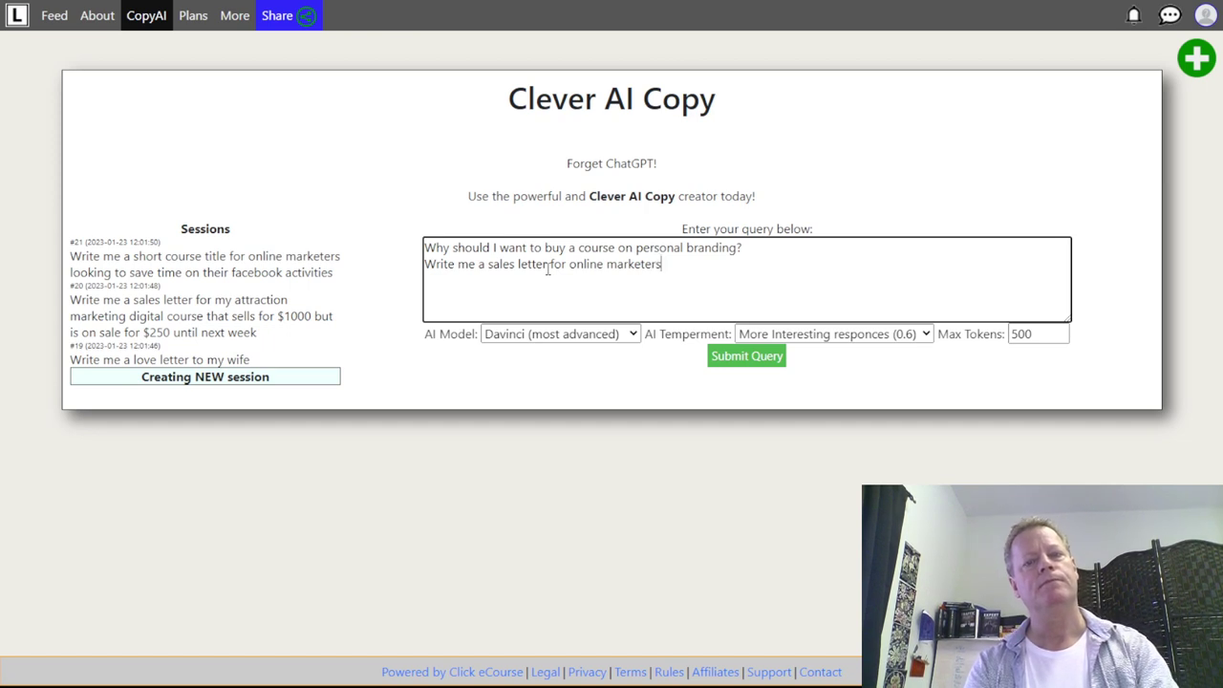
click(741, 357)
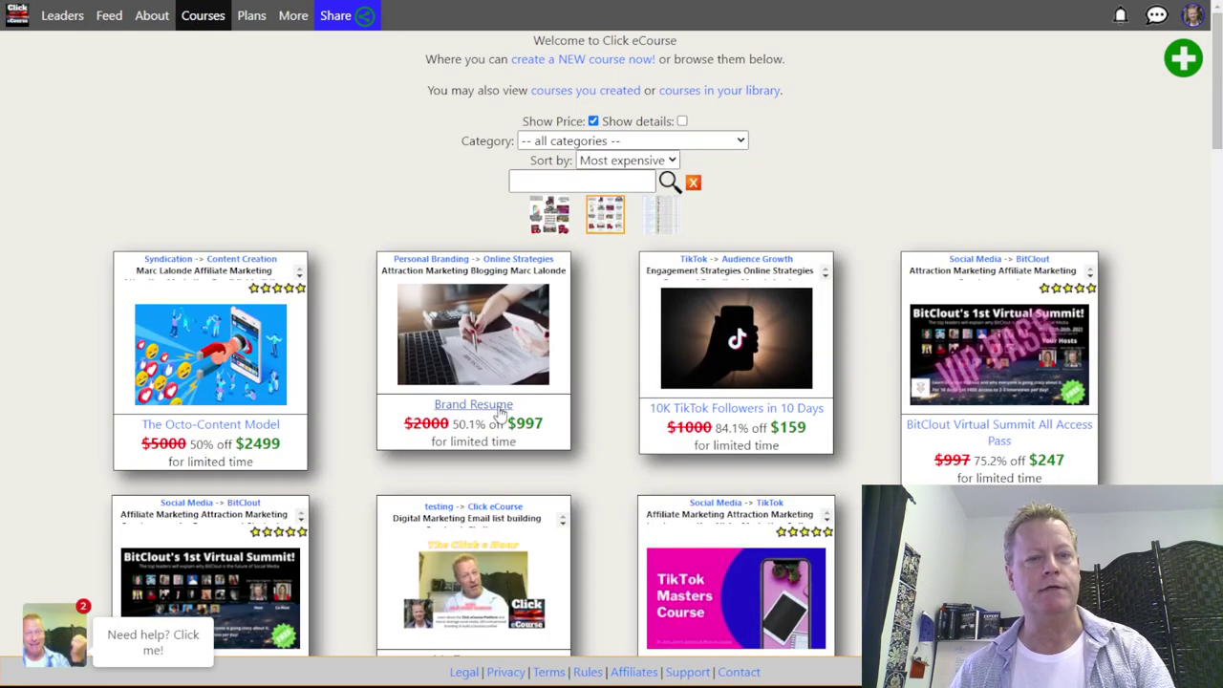
- Open the Brand Resume course page and scroll through its lesson cards
click(498, 409)
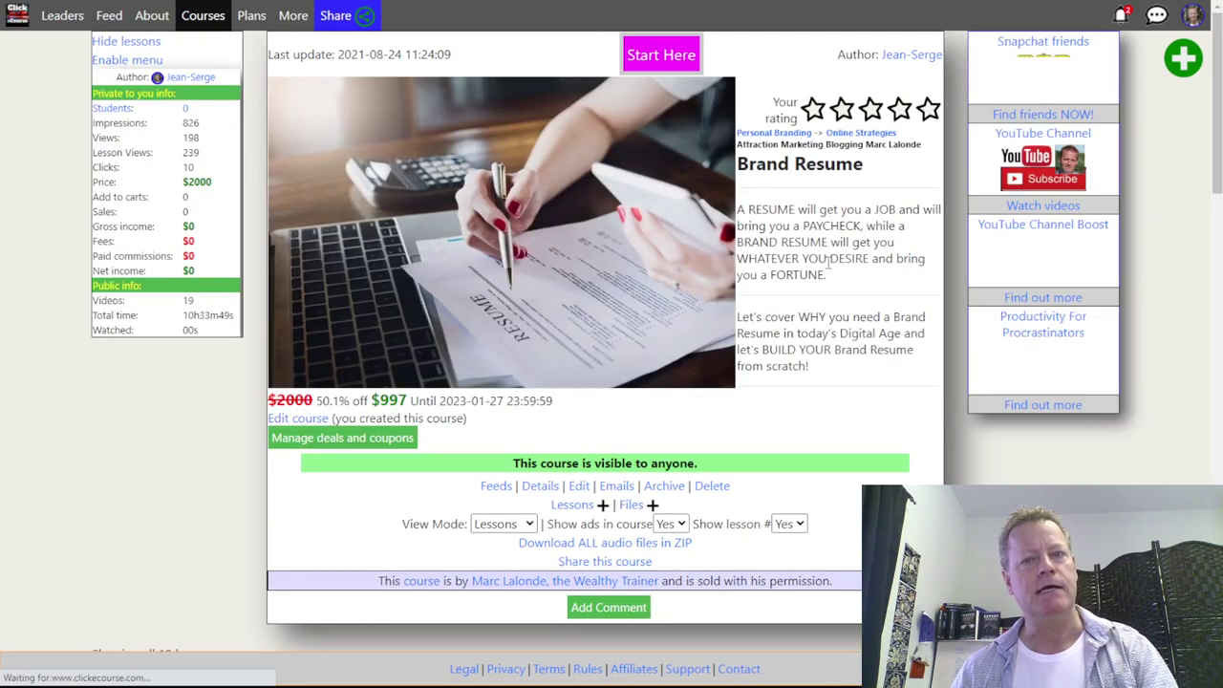
scroll(845, 266, down, 6)
scroll(844, 266, down, 2)
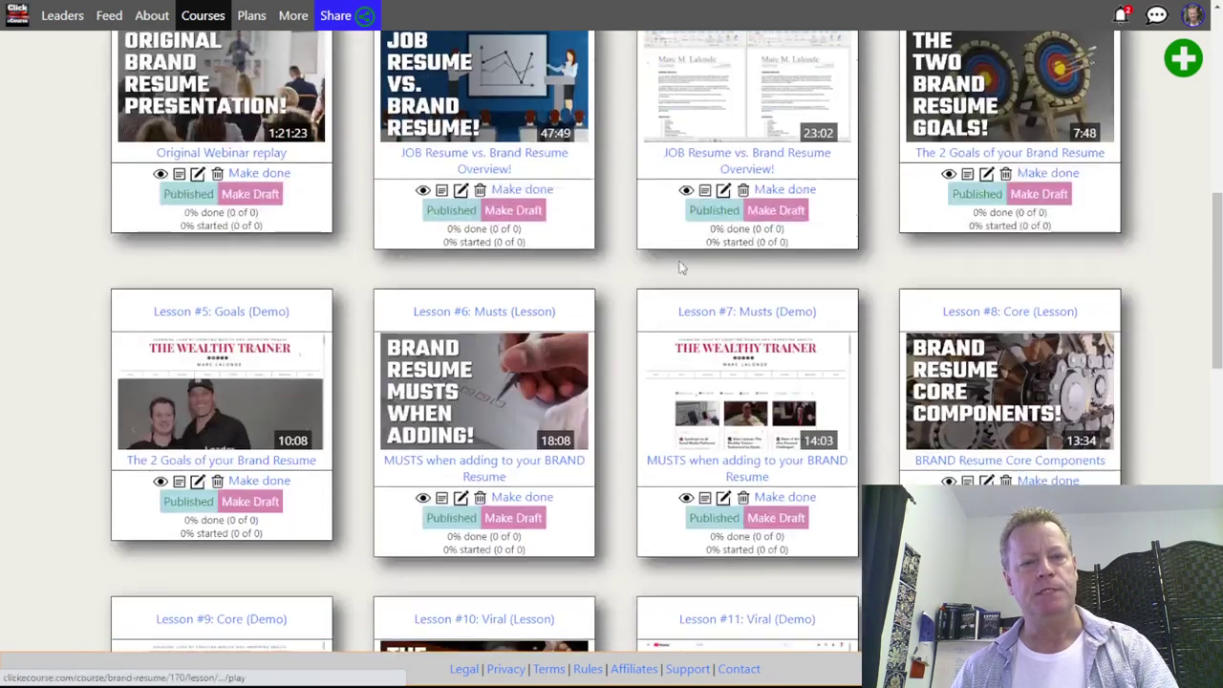
scroll(612, 459, up, 2)
scroll(612, 460, up, 6)
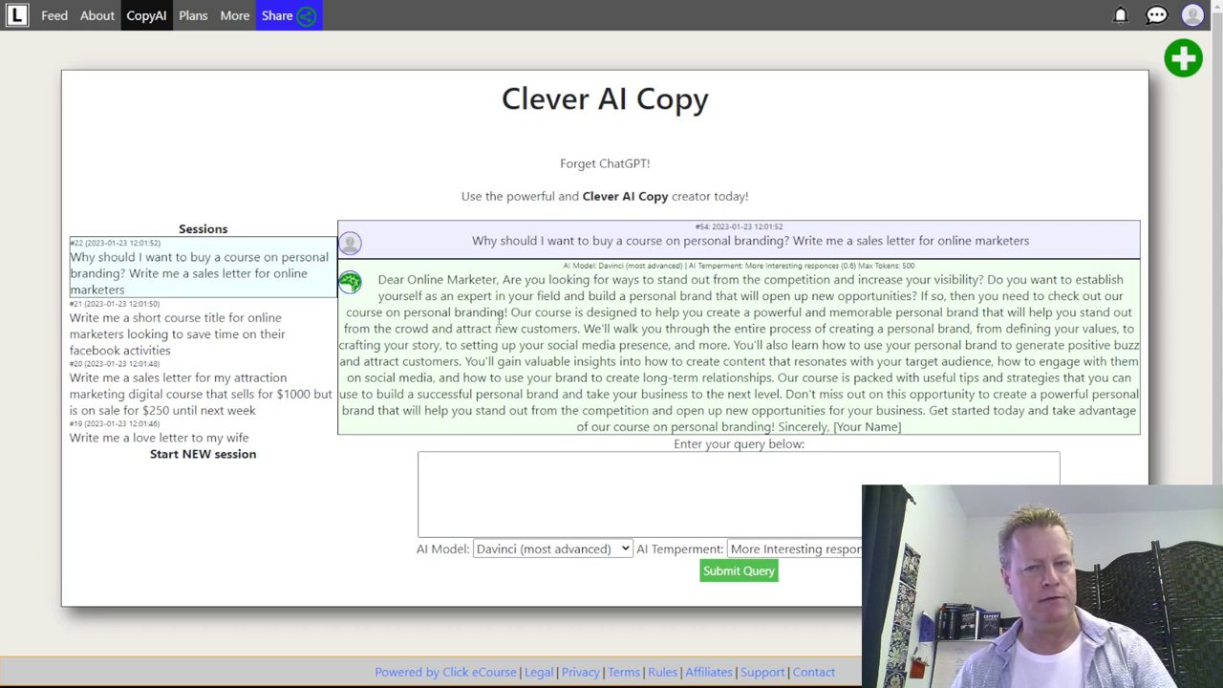
- Follow up by telling the AI the course name is 'brandresume'
click(538, 466)
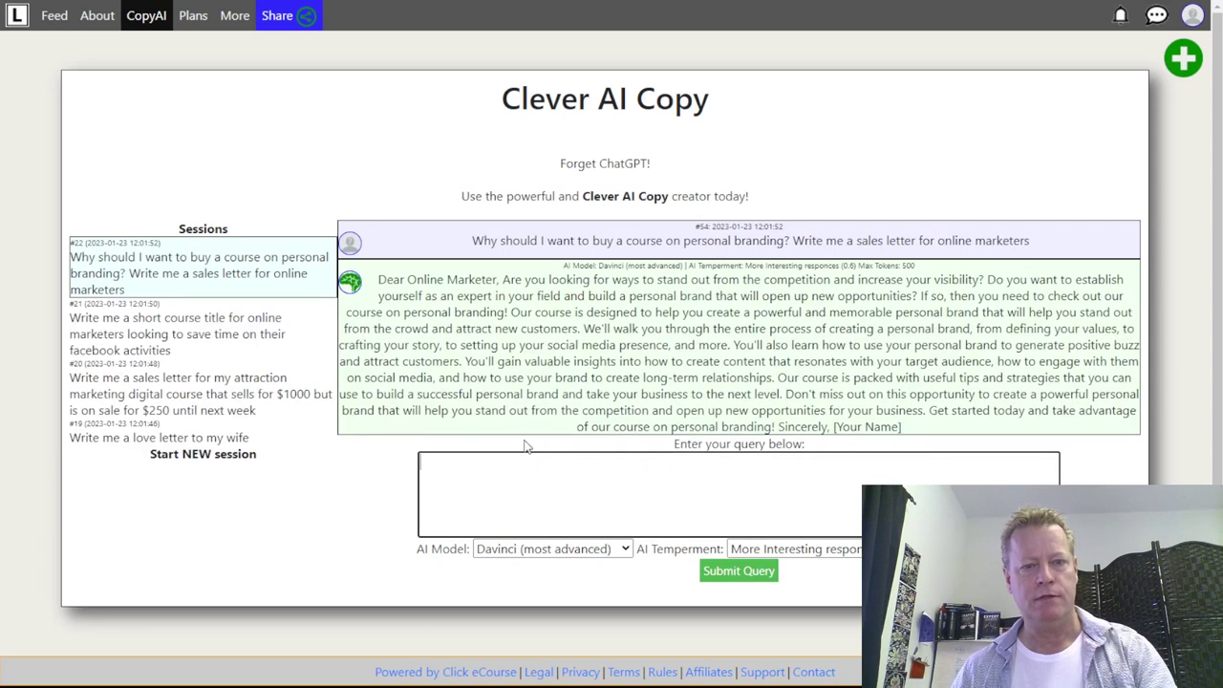
text(the course name is)
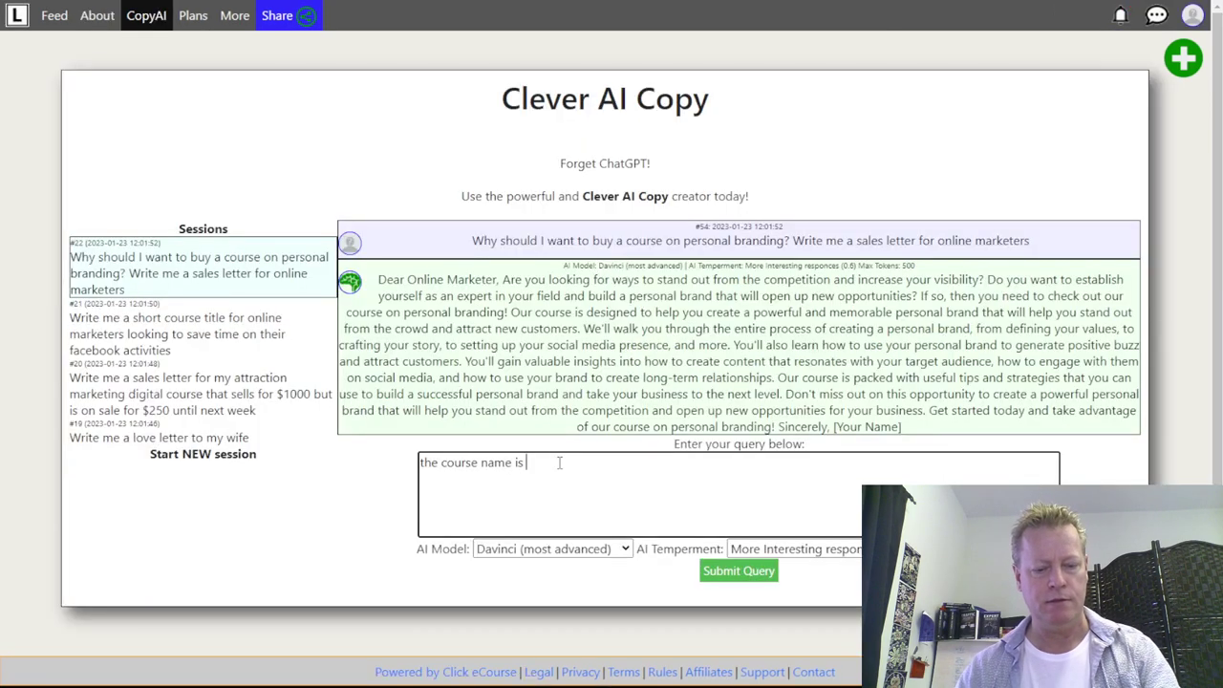
text(brandresume)
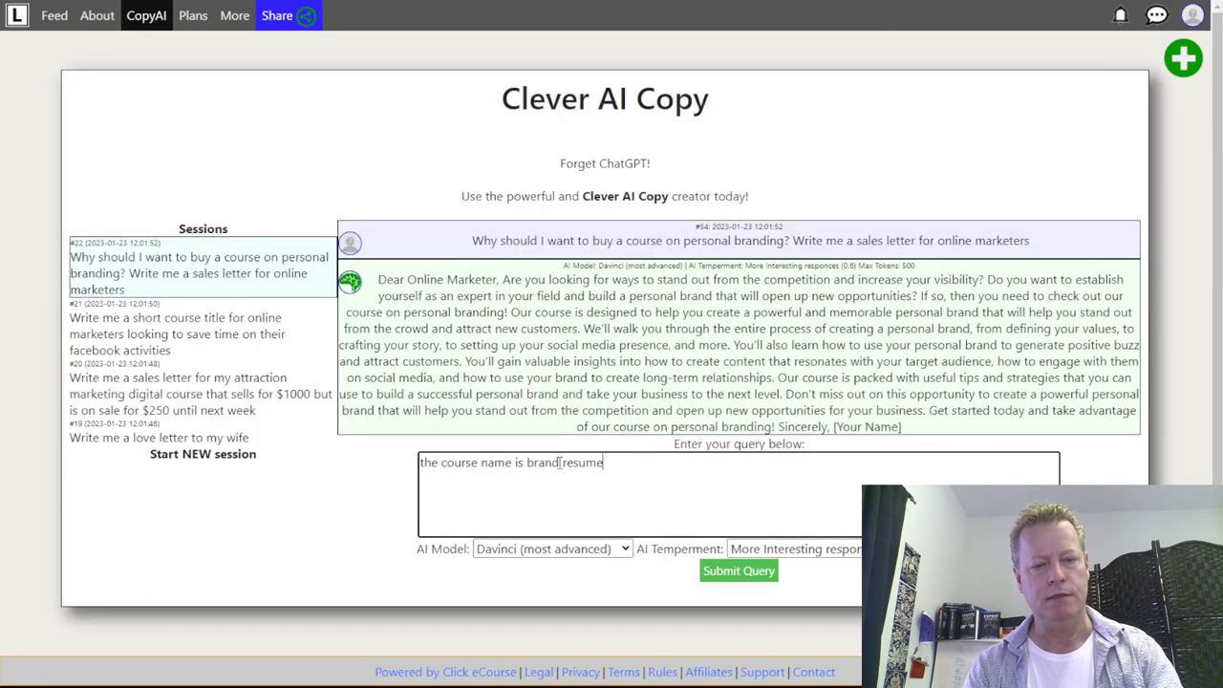
click(738, 570)
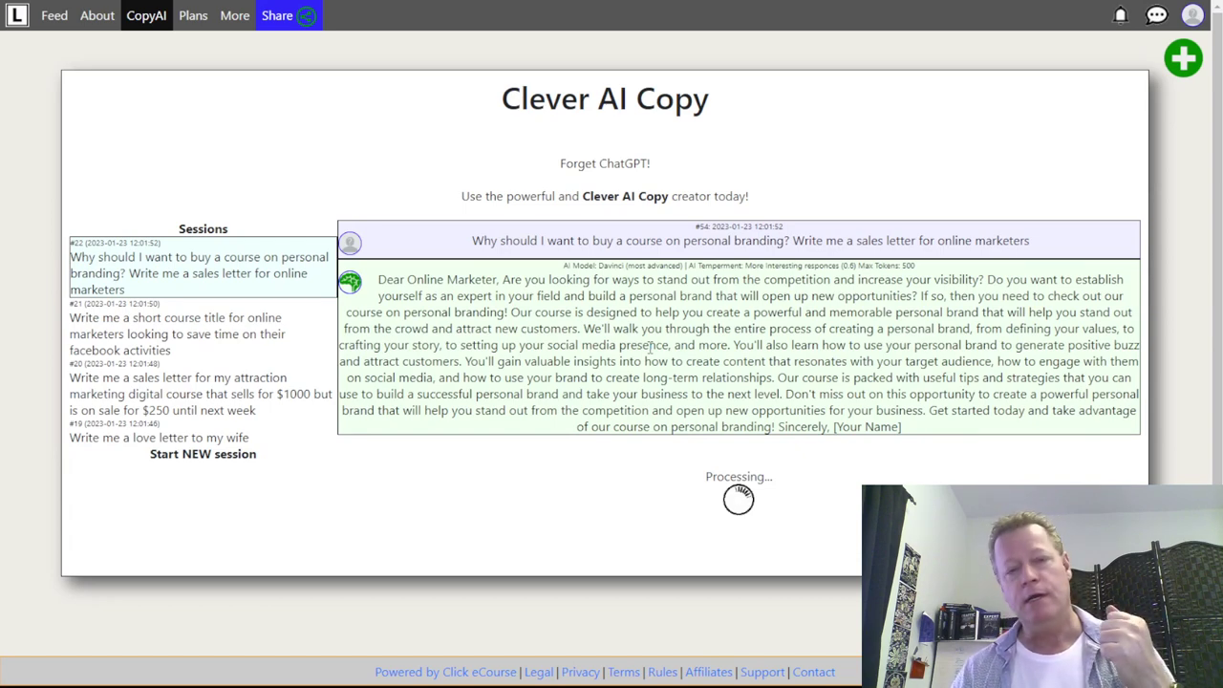
- Read the rewritten letter, highlighting the sign-up line and 'Brand Resume is the perfect course for'
scroll(574, 449, down, 5)
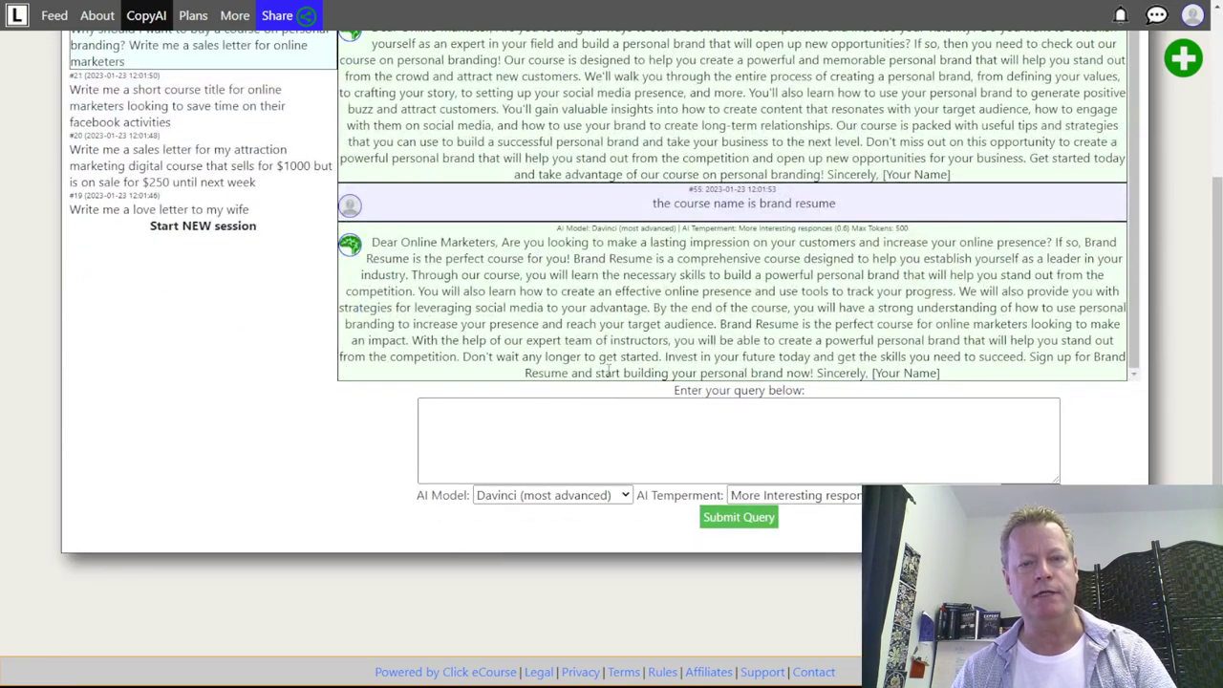
drag(1024, 356, 619, 374)
click(813, 363)
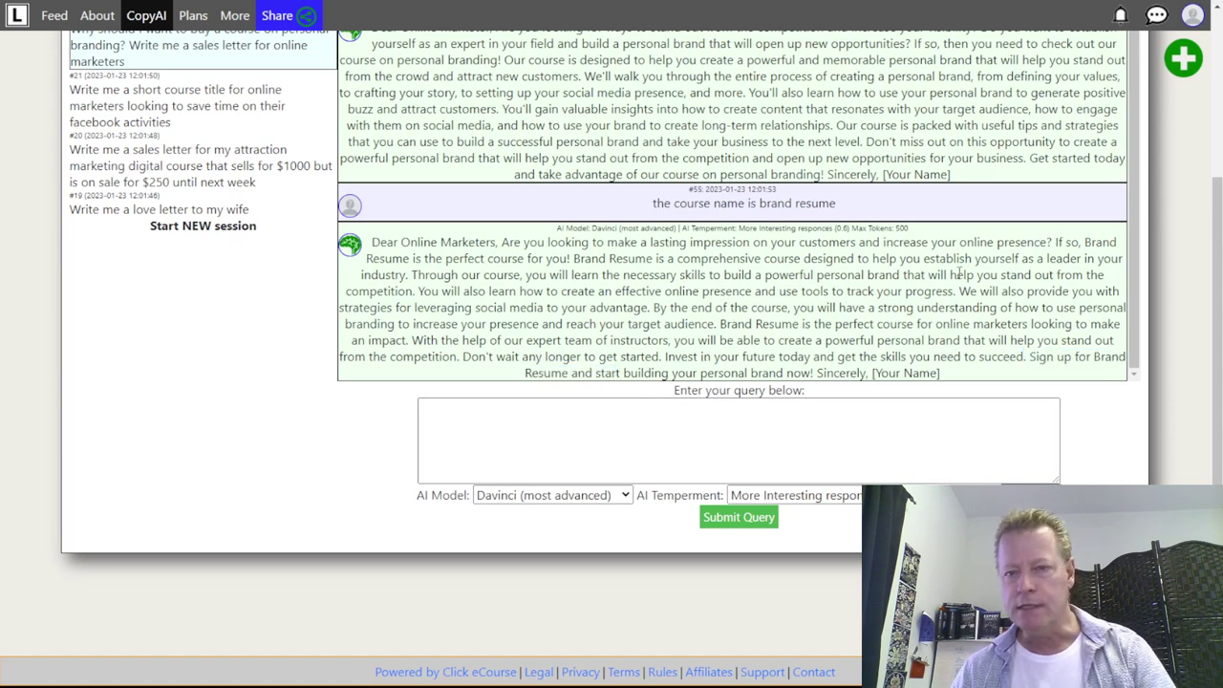
drag(1083, 243, 544, 260)
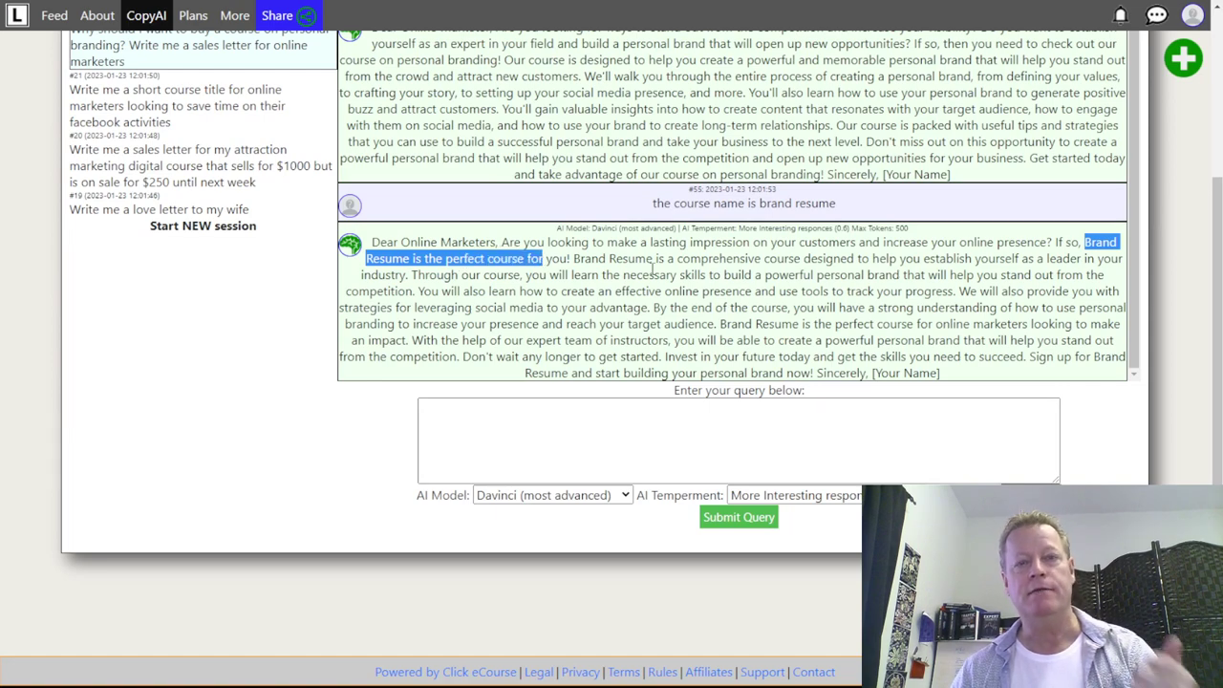
scroll(762, 280, up, 1)
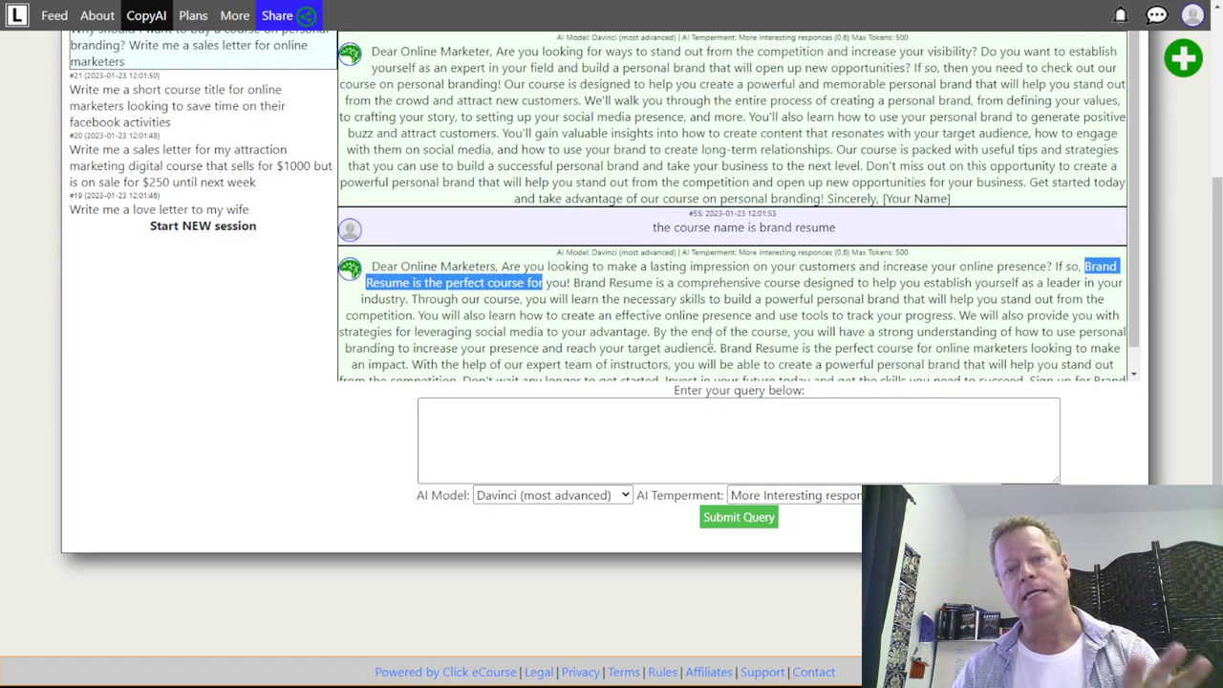
scroll(718, 333, up, 3)
scroll(745, 371, down, 1)
scroll(786, 465, down, 2)
scroll(787, 464, down, 2)
click(528, 241)
drag(372, 242, 941, 374)
click(842, 322)
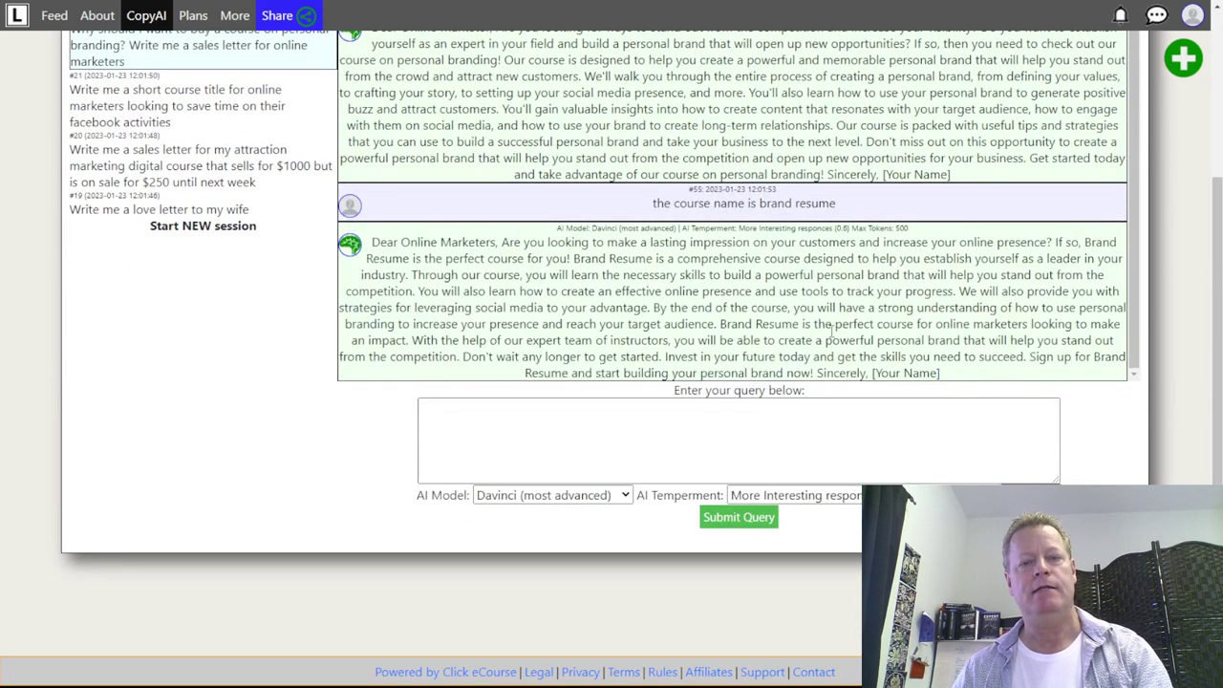
- Send a follow-up giving your own name and check that the letter's greeting uses it
click(759, 440)
text(my name Jean-Serge Gagnon)
click(750, 521)
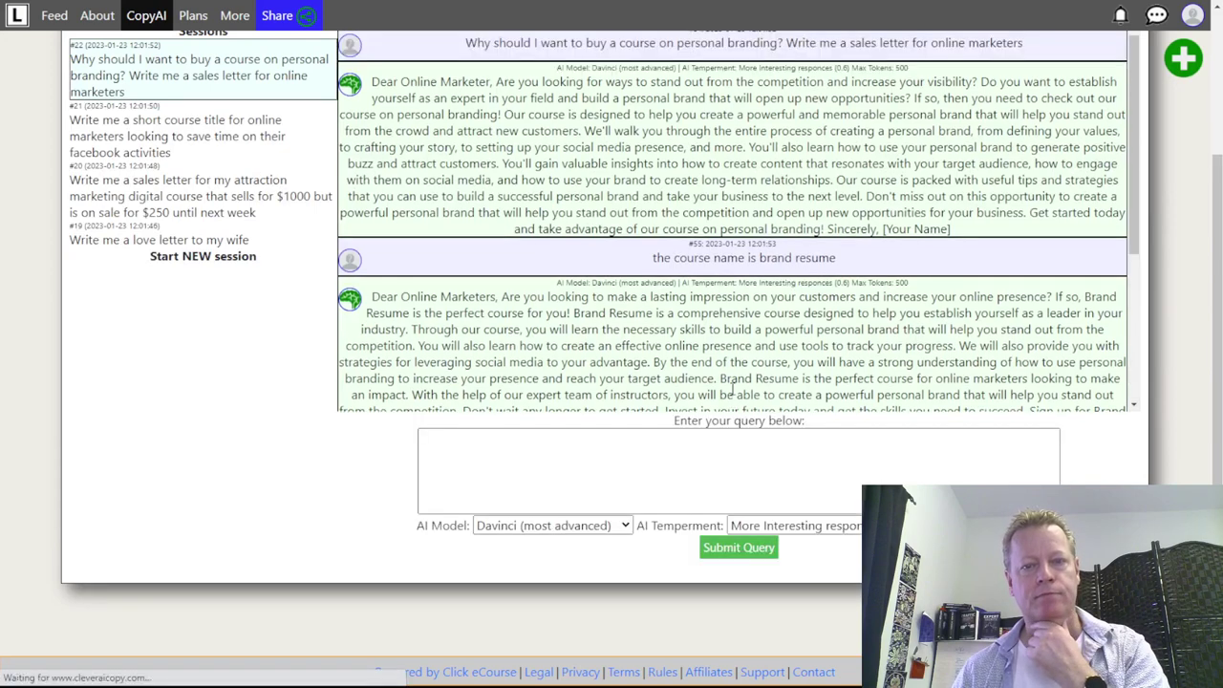
scroll(840, 355, down, 1)
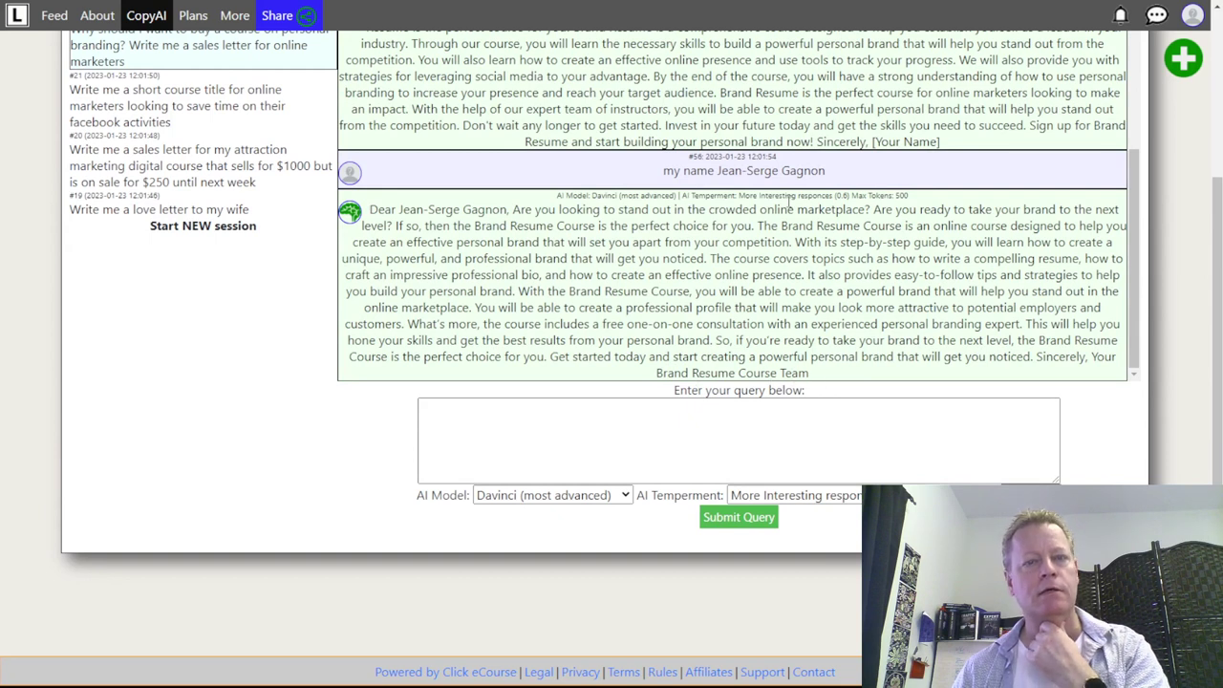
drag(384, 210, 525, 204)
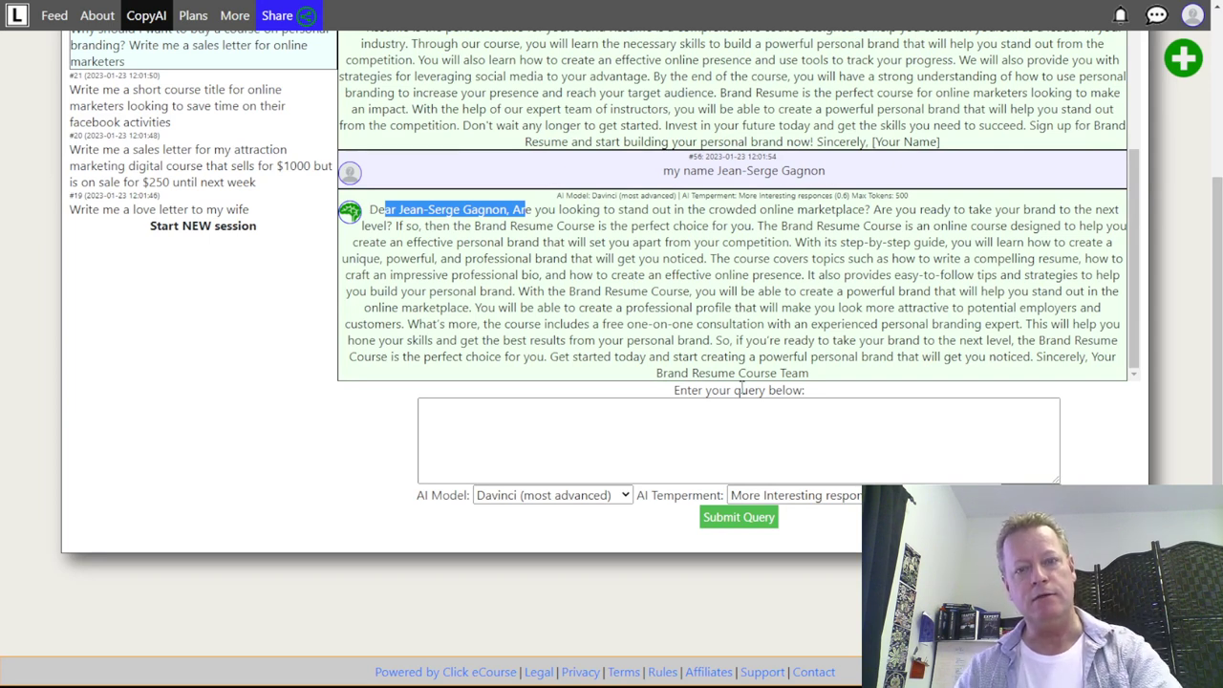
click(663, 415)
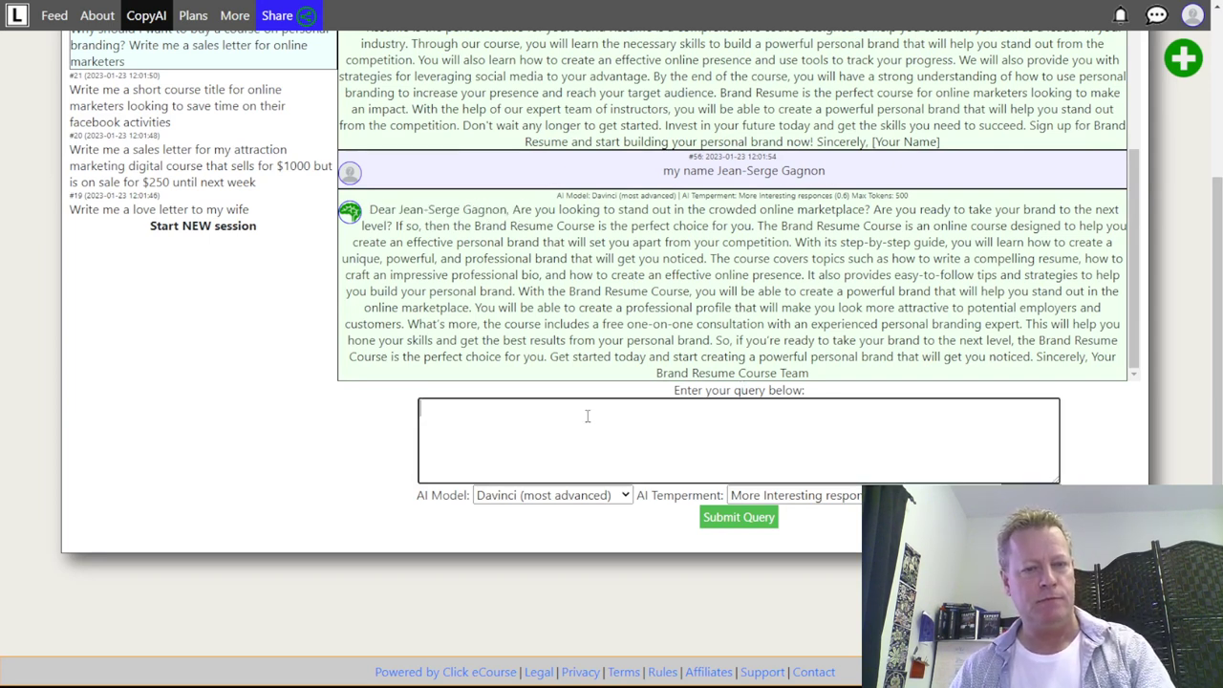
- Submit a follow-up saying the letter should be from your own name, correcting the typo first
text(the )
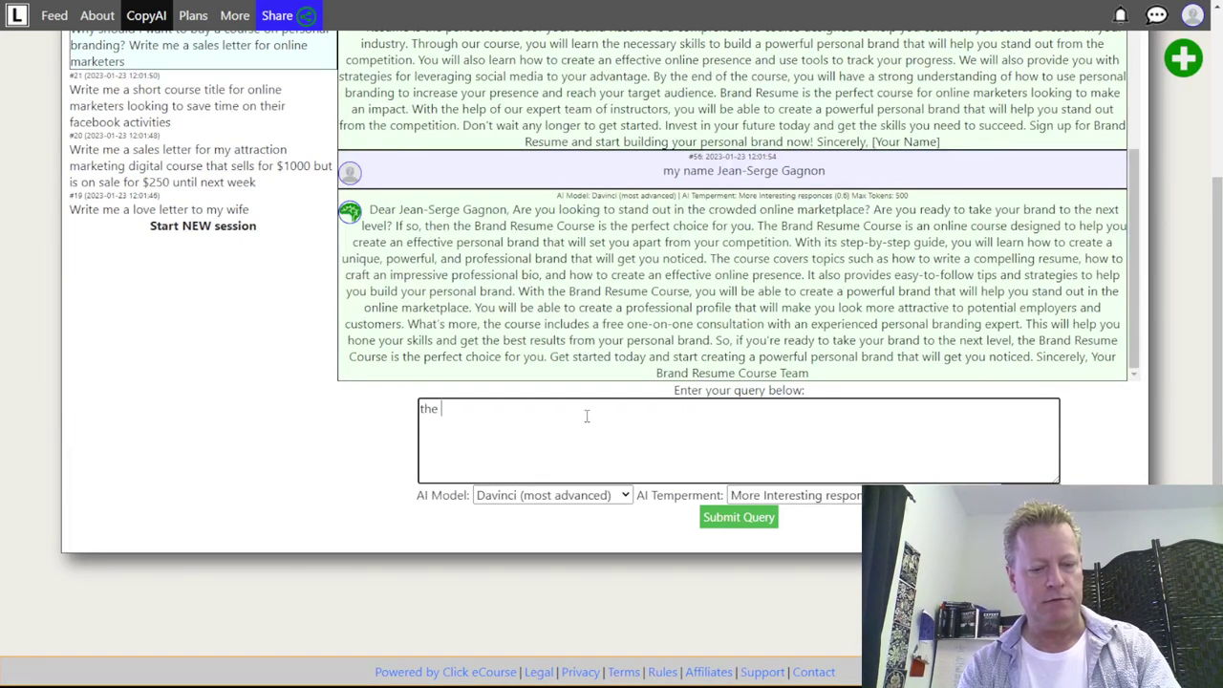
text(letter should )
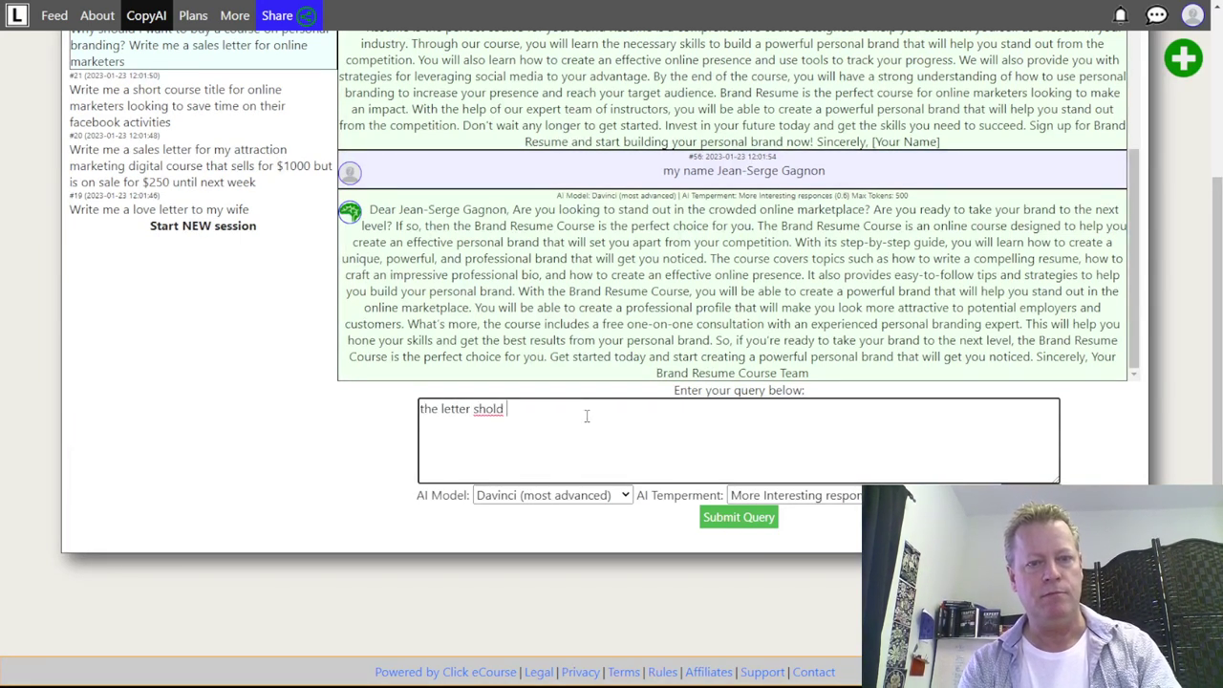
text(be )
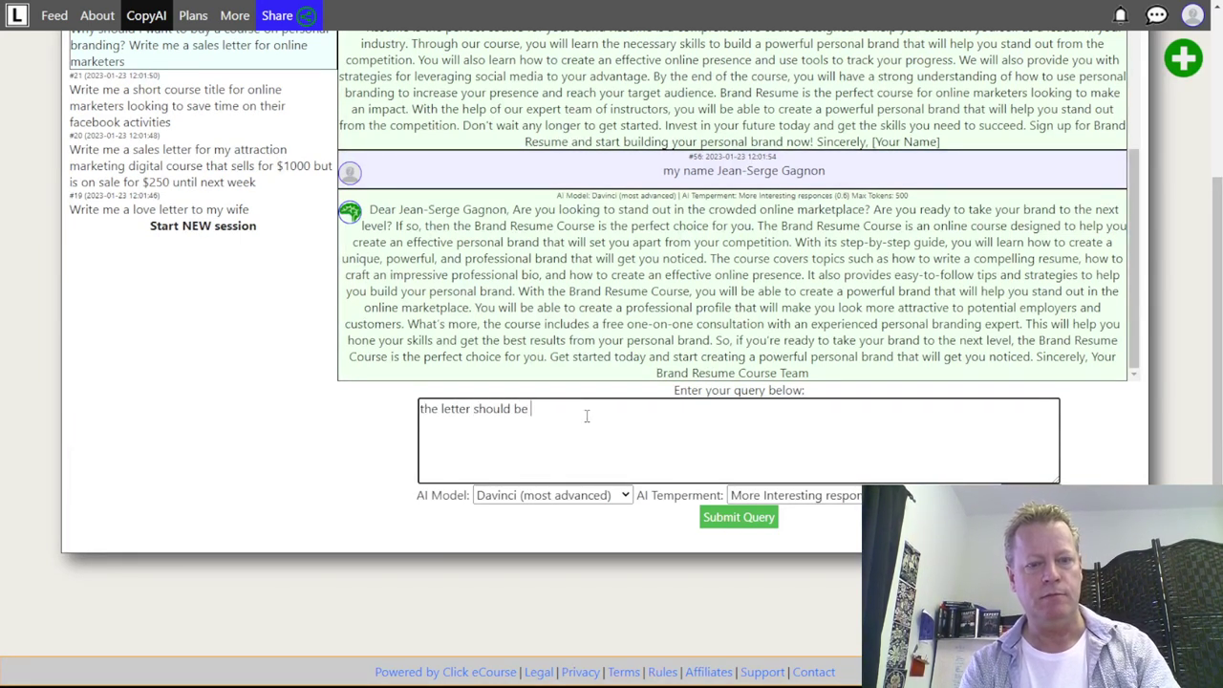
text(from Jean-Serhge)
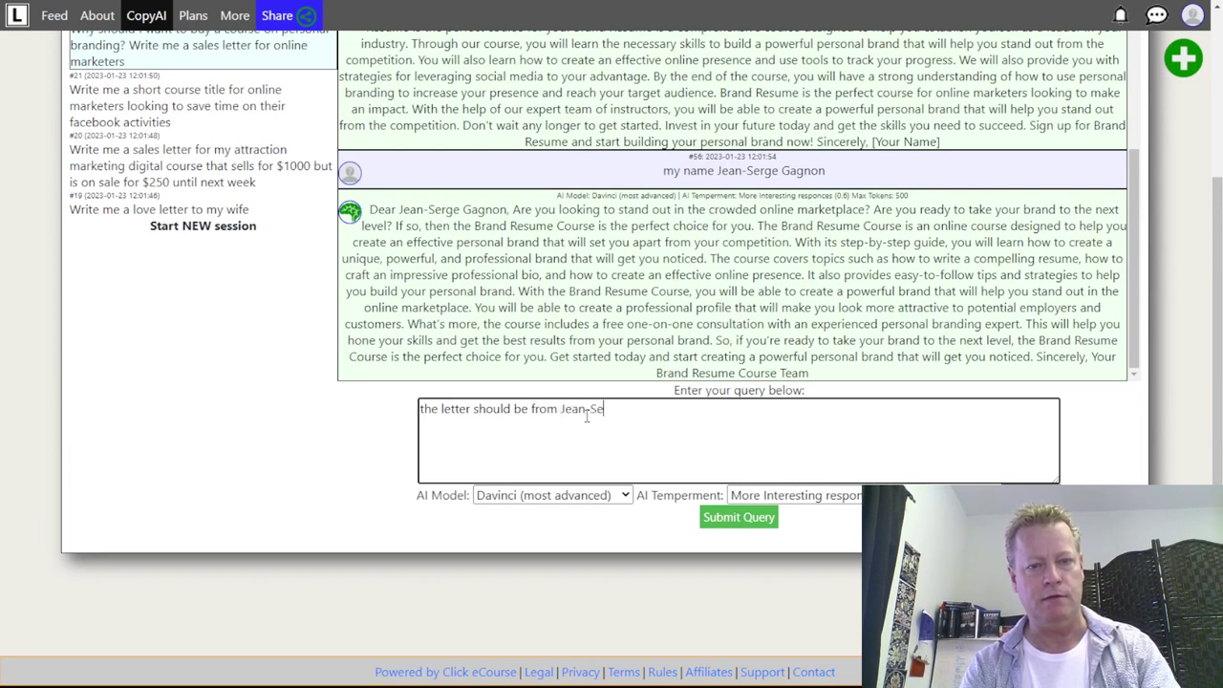
key(BackSpace)
key(BackSpace)
key(BackSpace)
text(ge Gagnon)
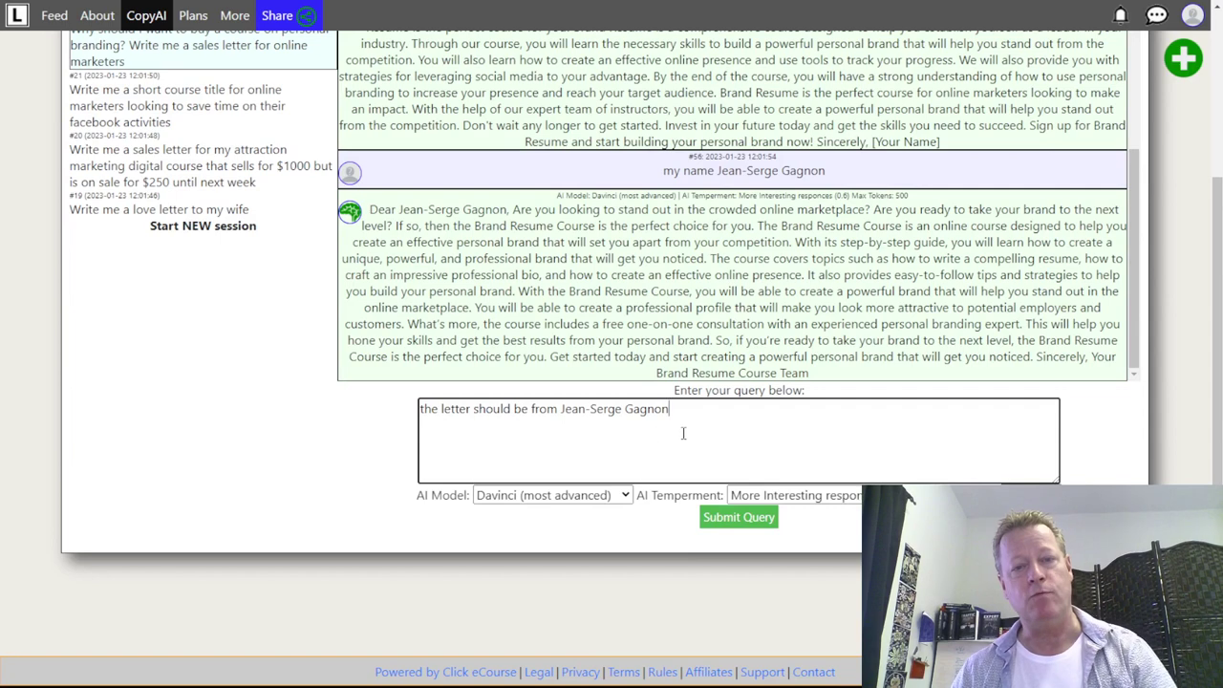
click(738, 517)
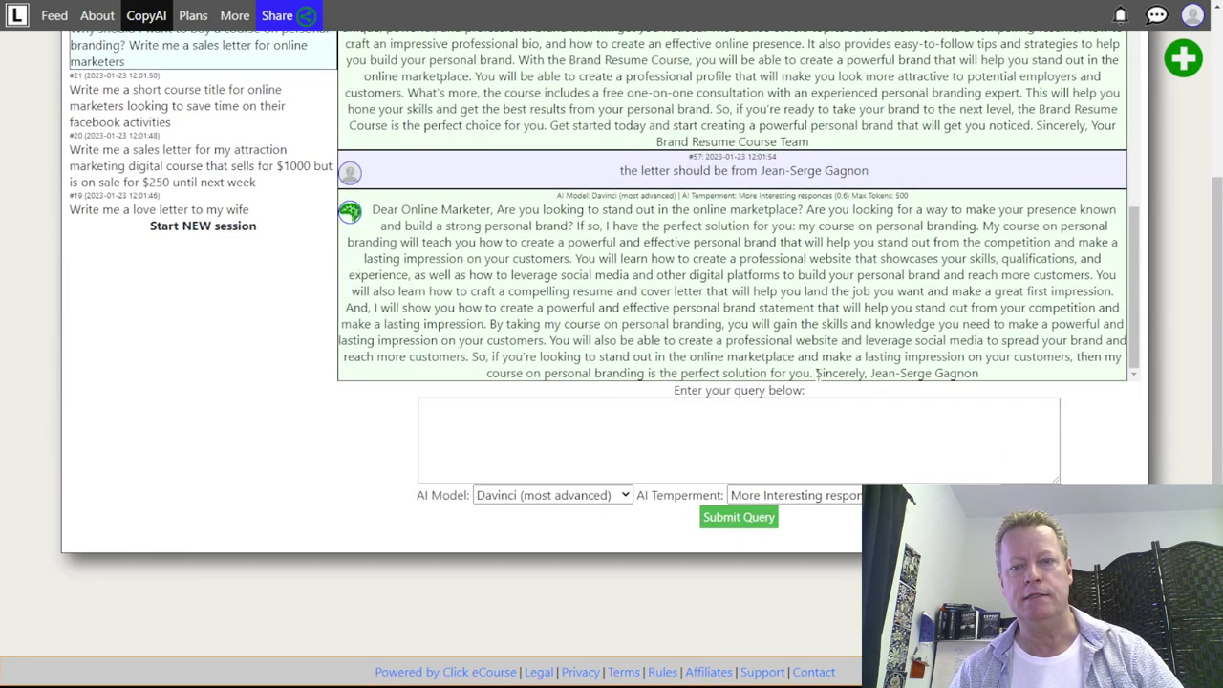
- Check the 'Sincerely' signature bears your name, then go to the Plans page
drag(818, 372, 984, 375)
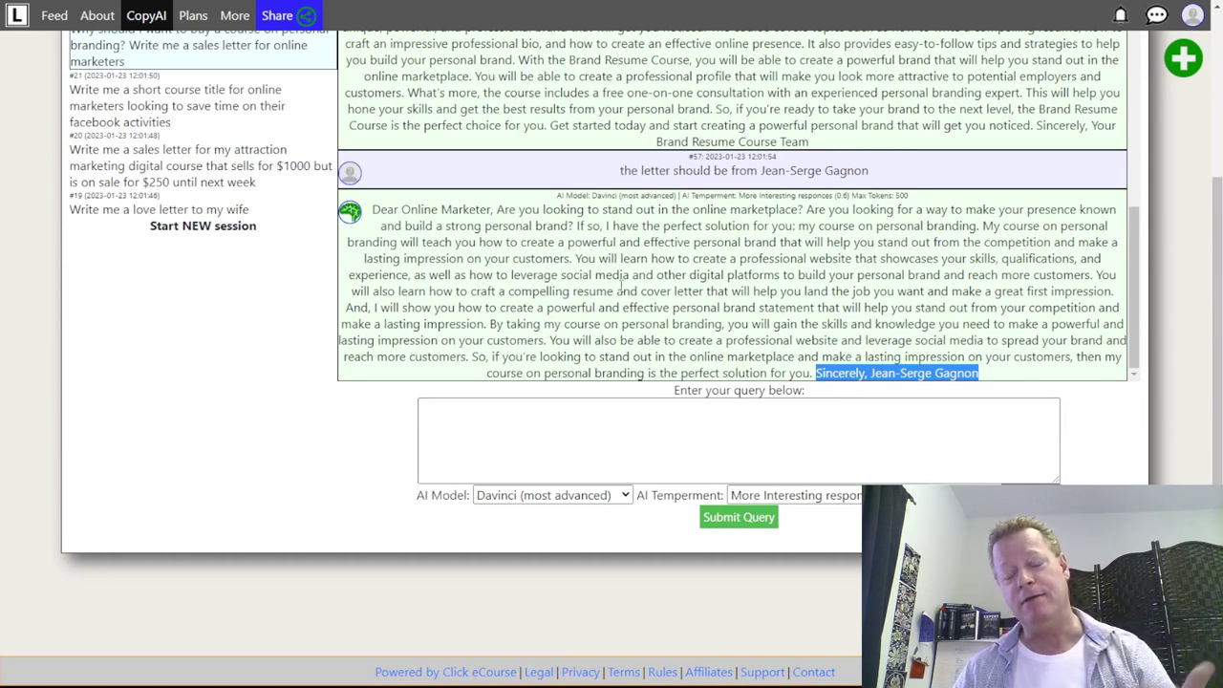
scroll(622, 286, up, 1)
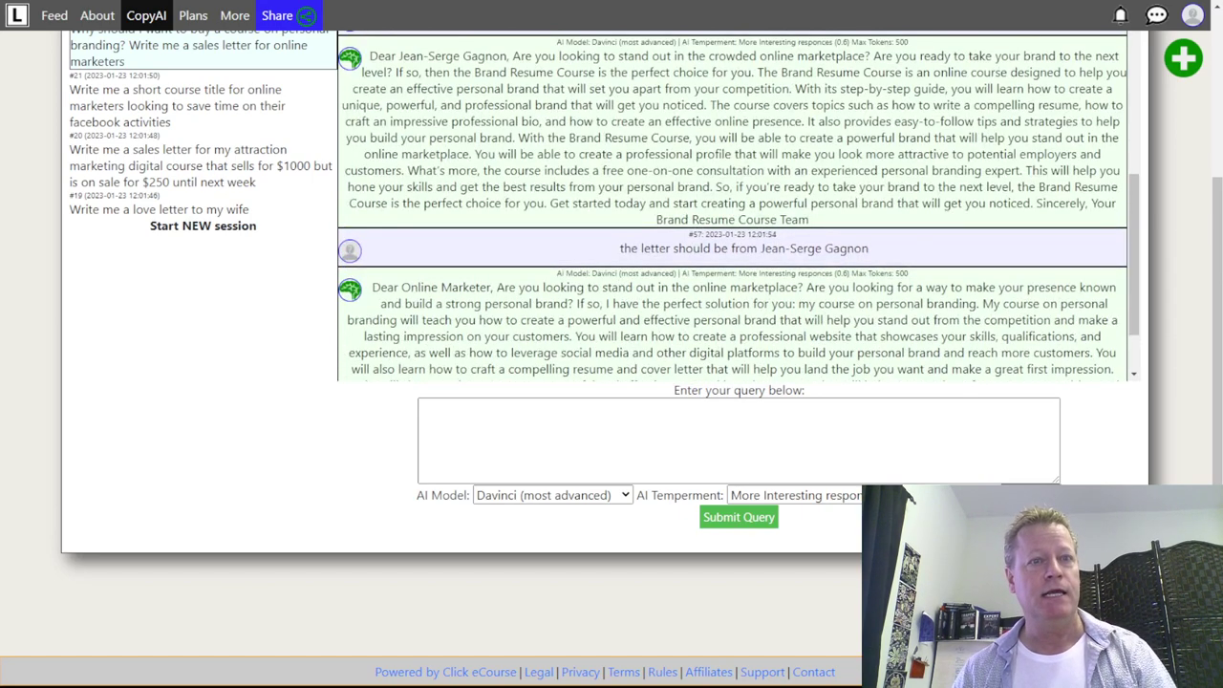
scroll(564, 124, up, 6)
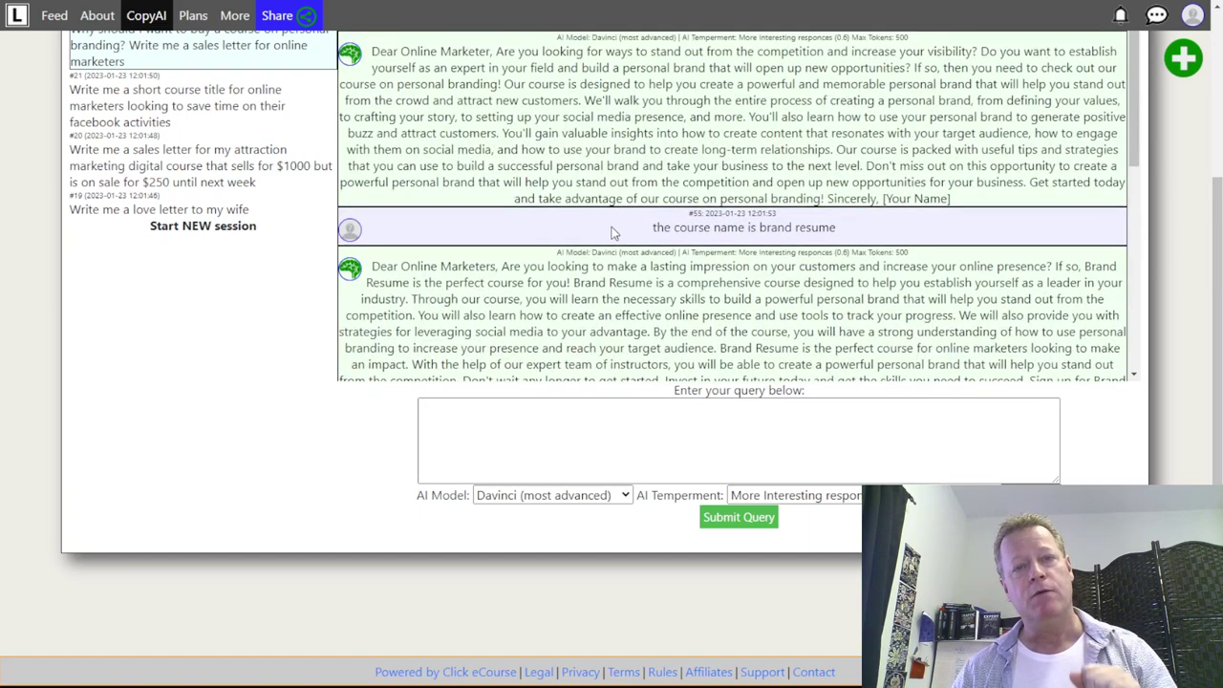
scroll(316, 381, up, 3)
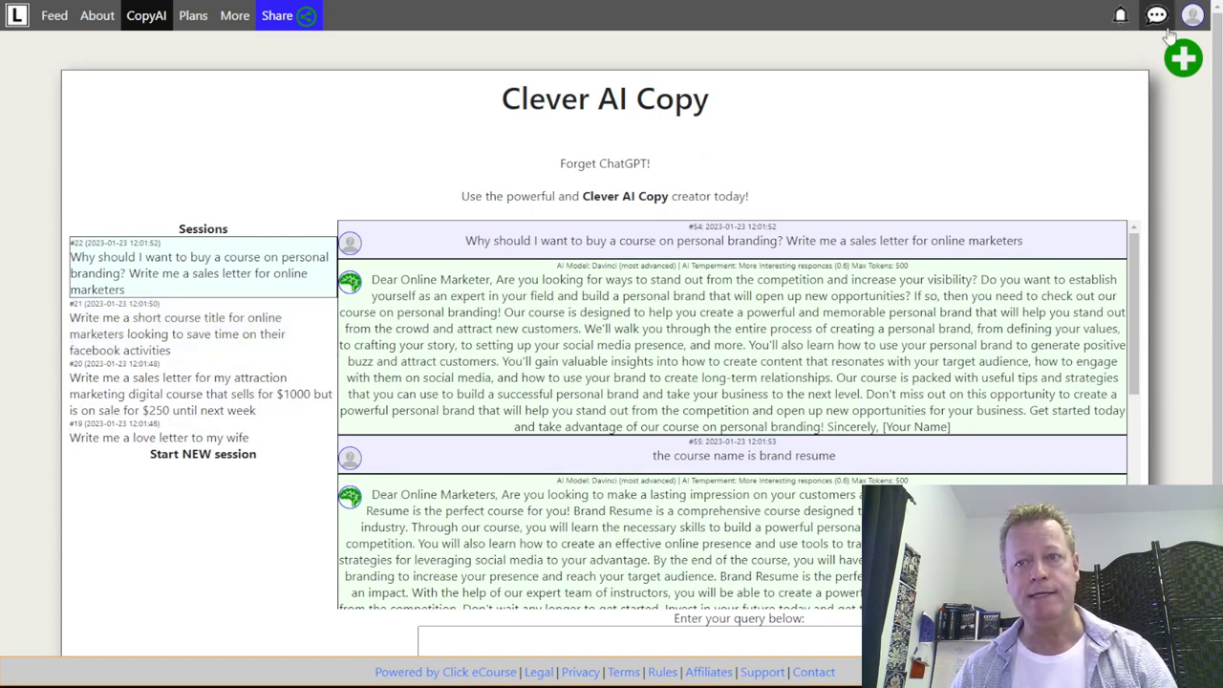
click(193, 15)
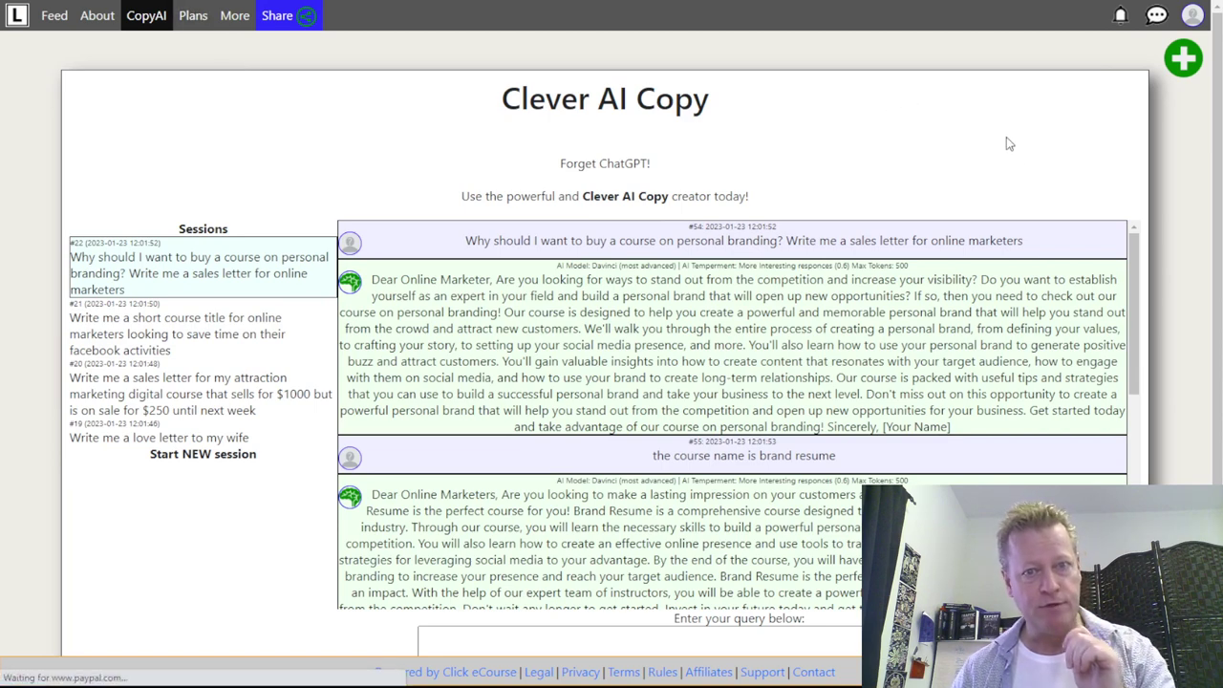
scroll(927, 433, down, 3)
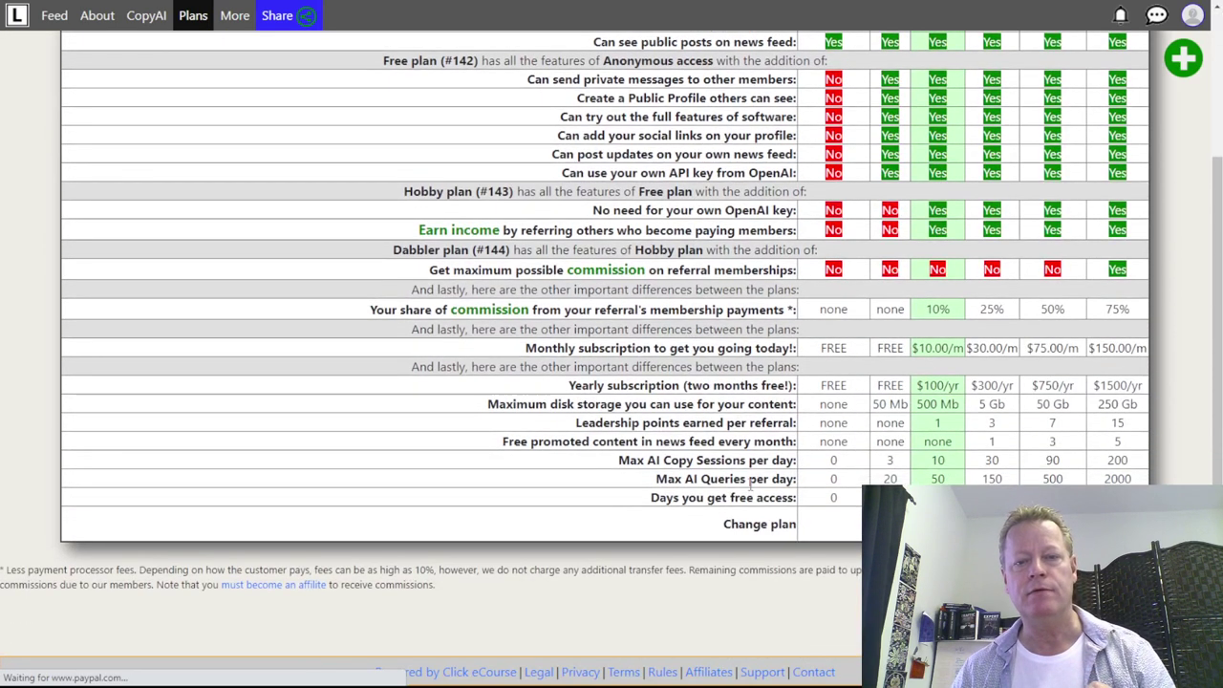
drag(622, 465, 963, 476)
click(938, 470)
double_click(889, 460)
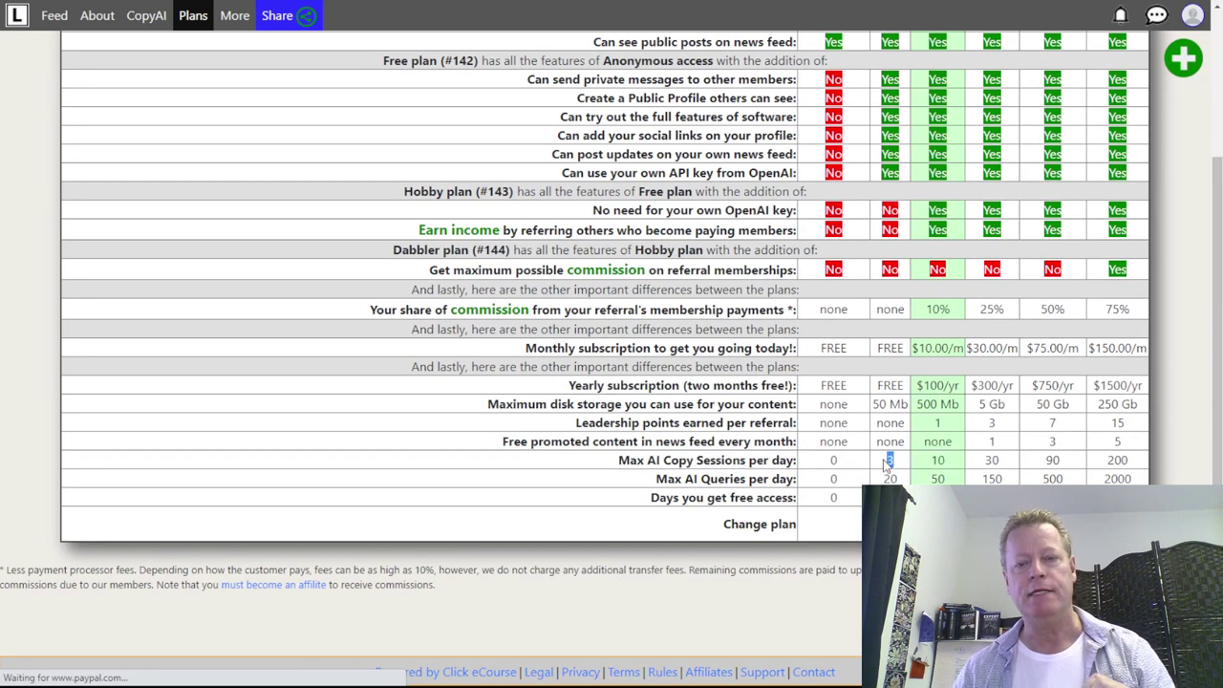
double_click(938, 463)
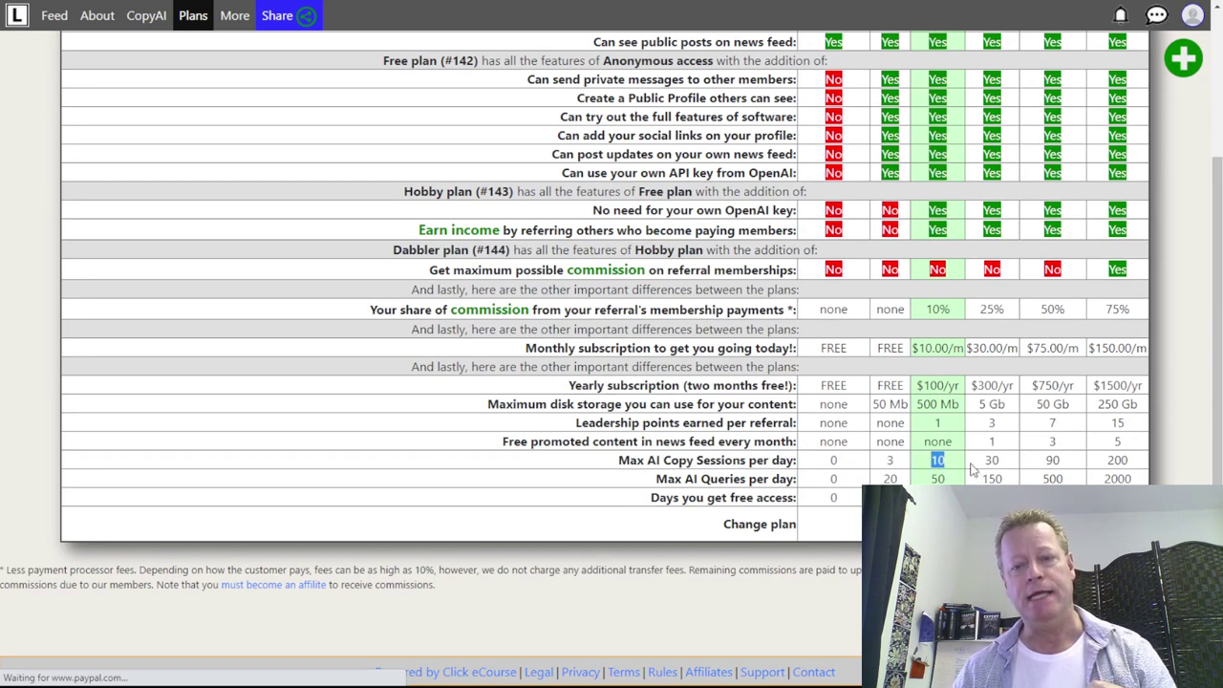
scroll(950, 316, up, 3)
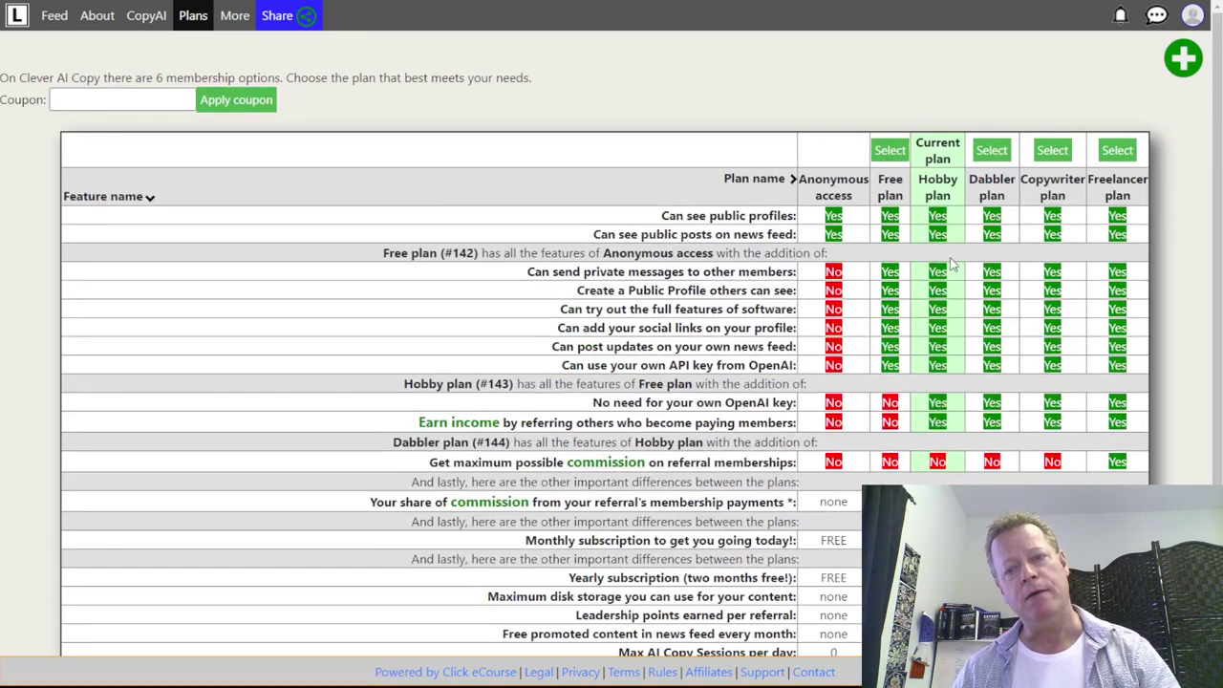
scroll(953, 287, down, 3)
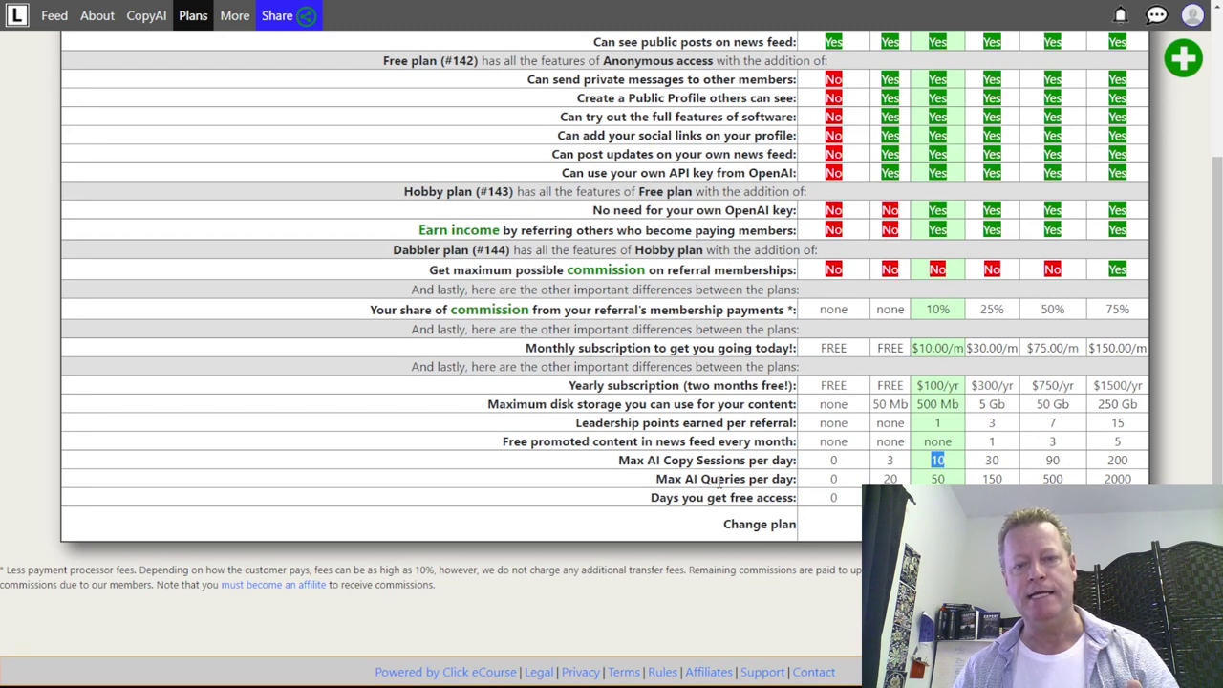
double_click(936, 479)
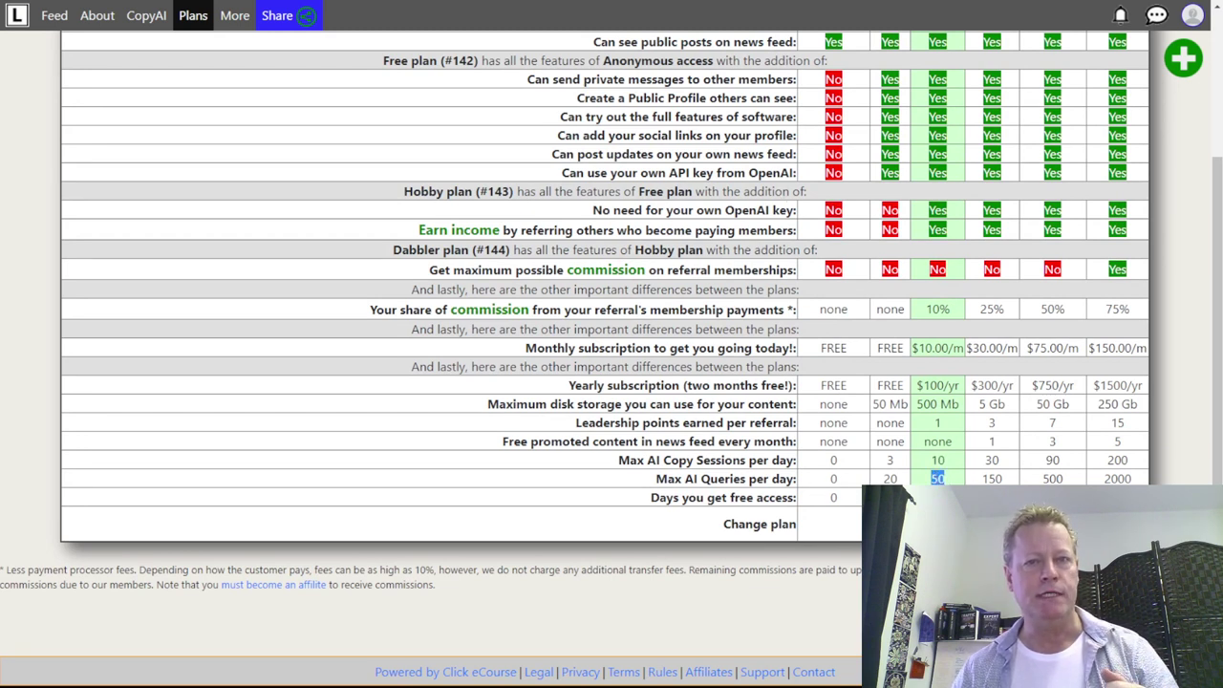
scroll(171, 36, up, 2)
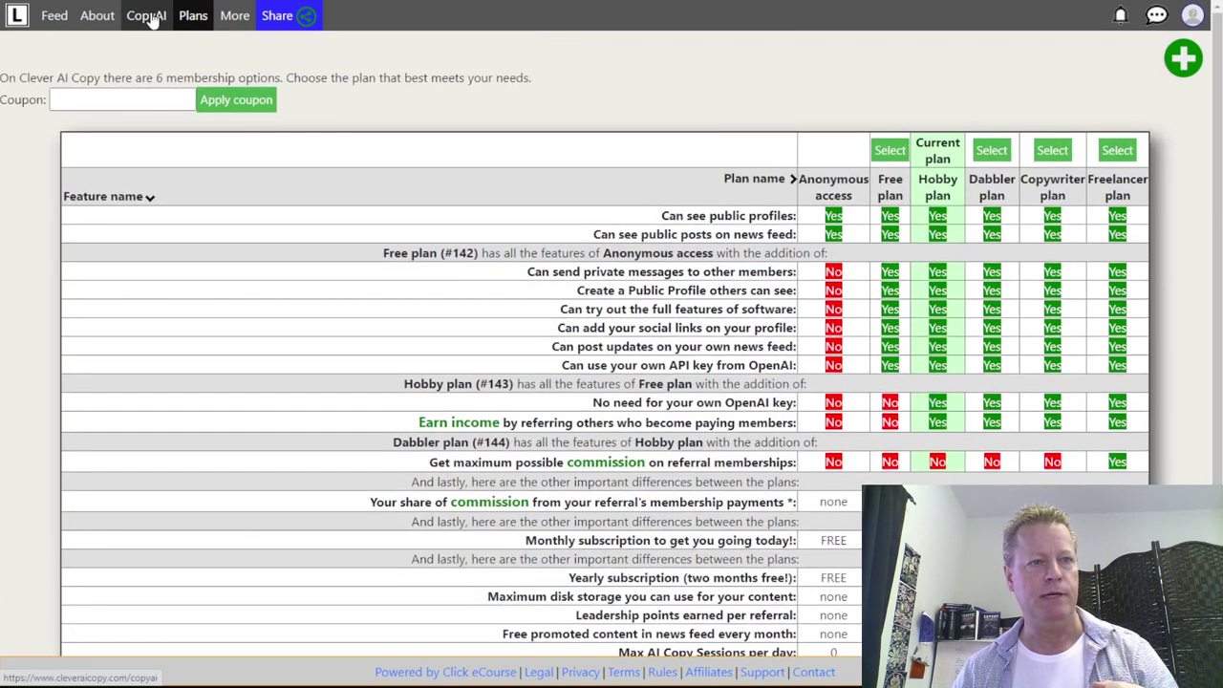
click(150, 17)
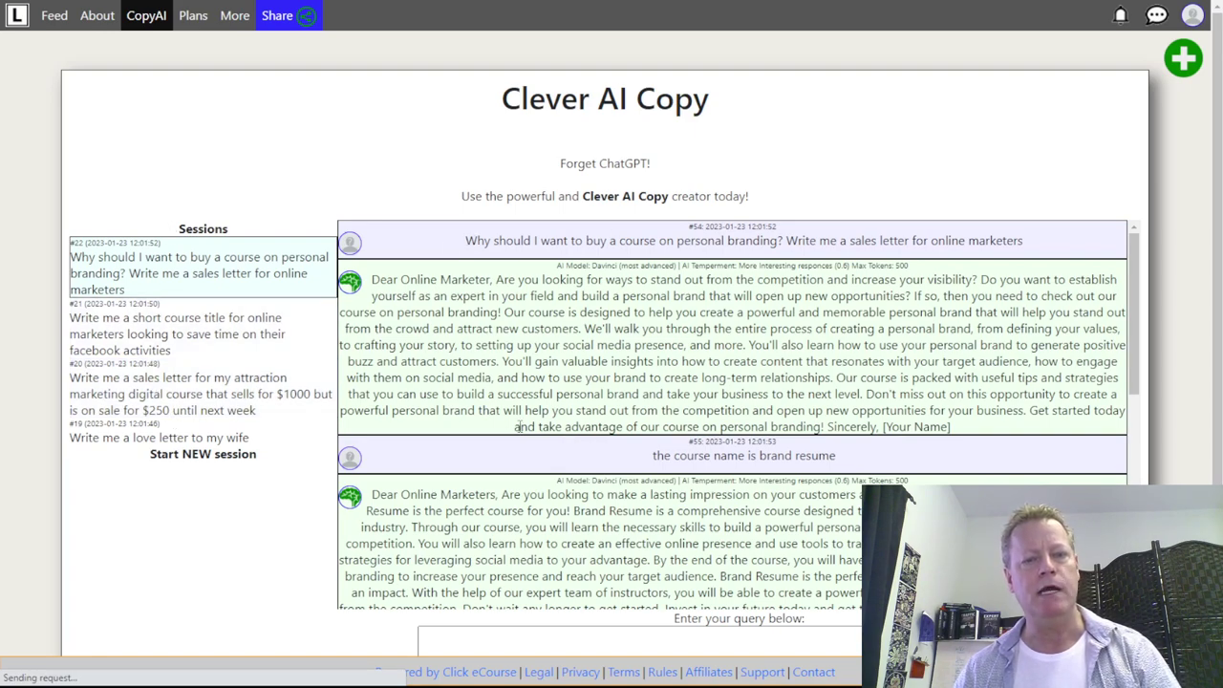
scroll(495, 443, down, 3)
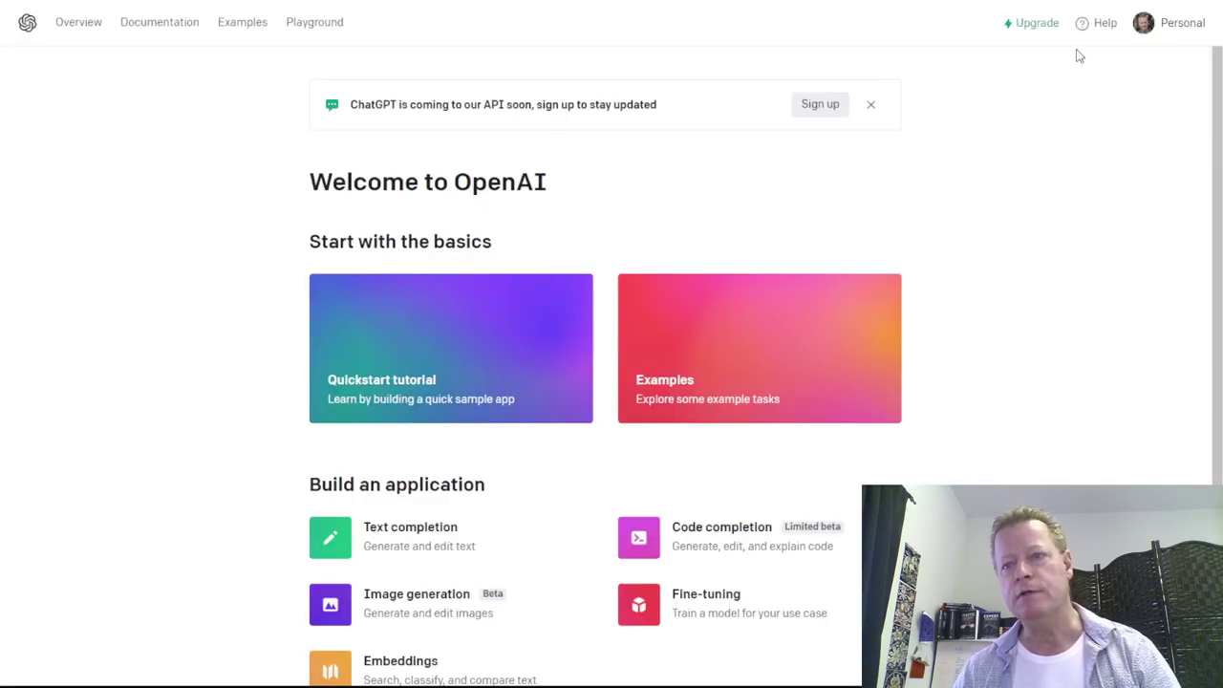
- Open Pricing from the Personal account menu and view the per-1K-token language model rates
scroll(606, 232, down, 3)
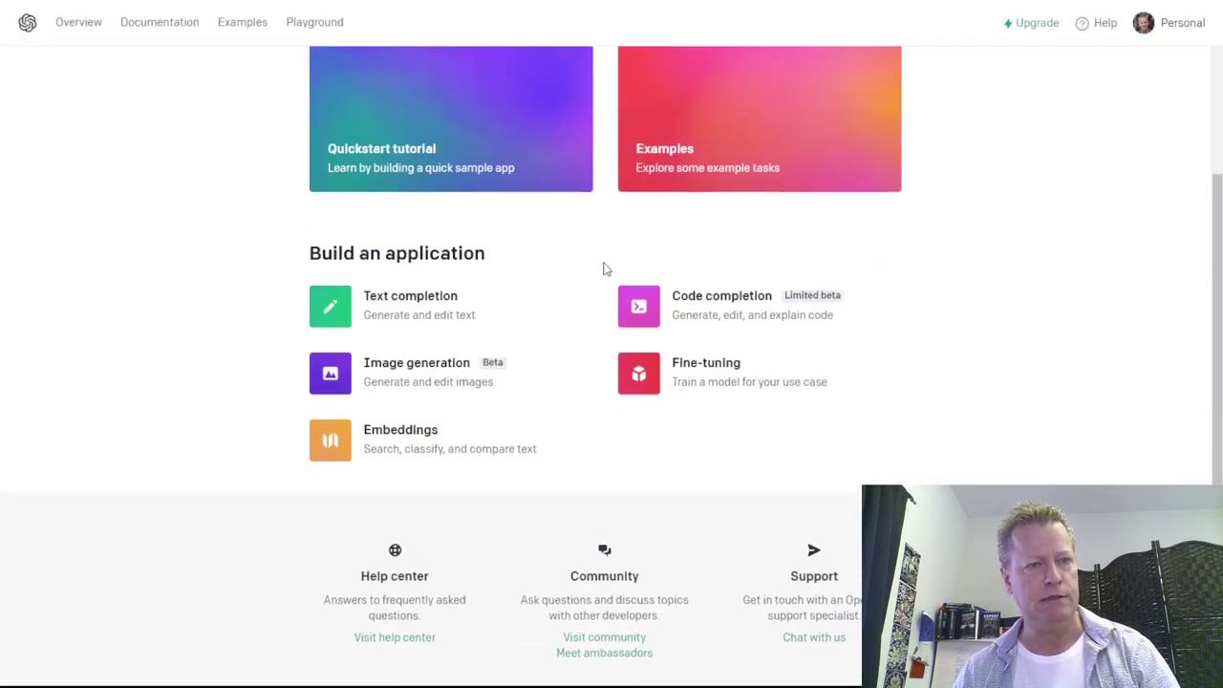
scroll(603, 268, up, 3)
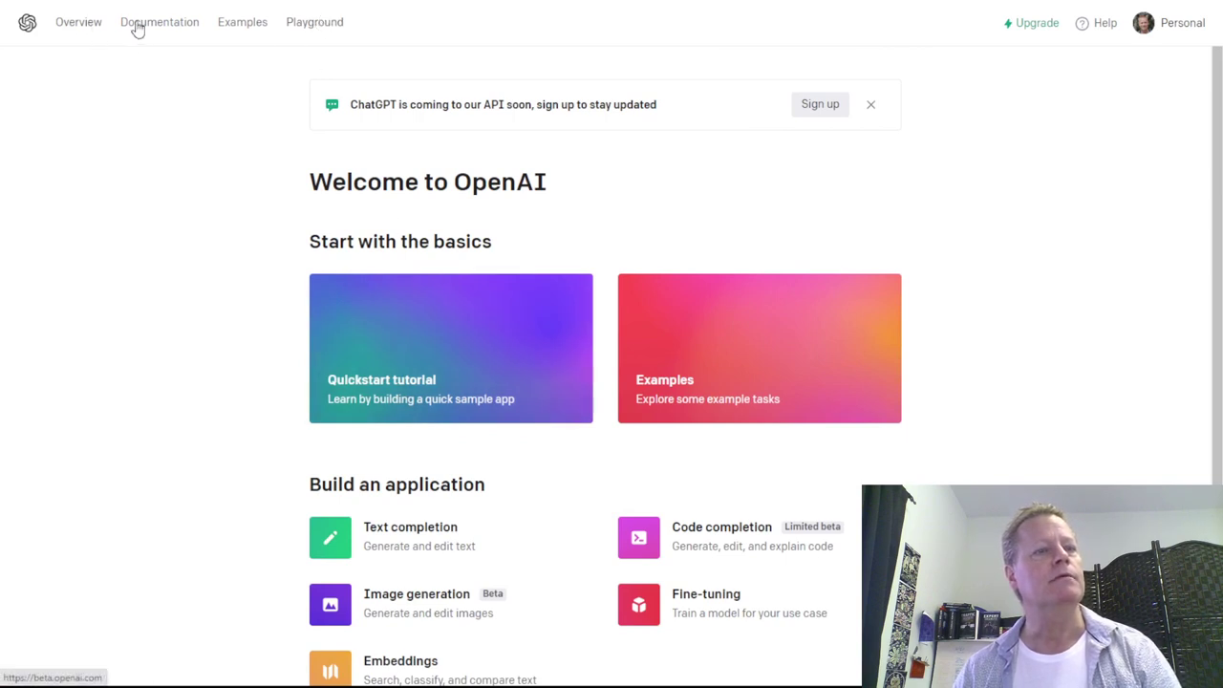
click(1180, 25)
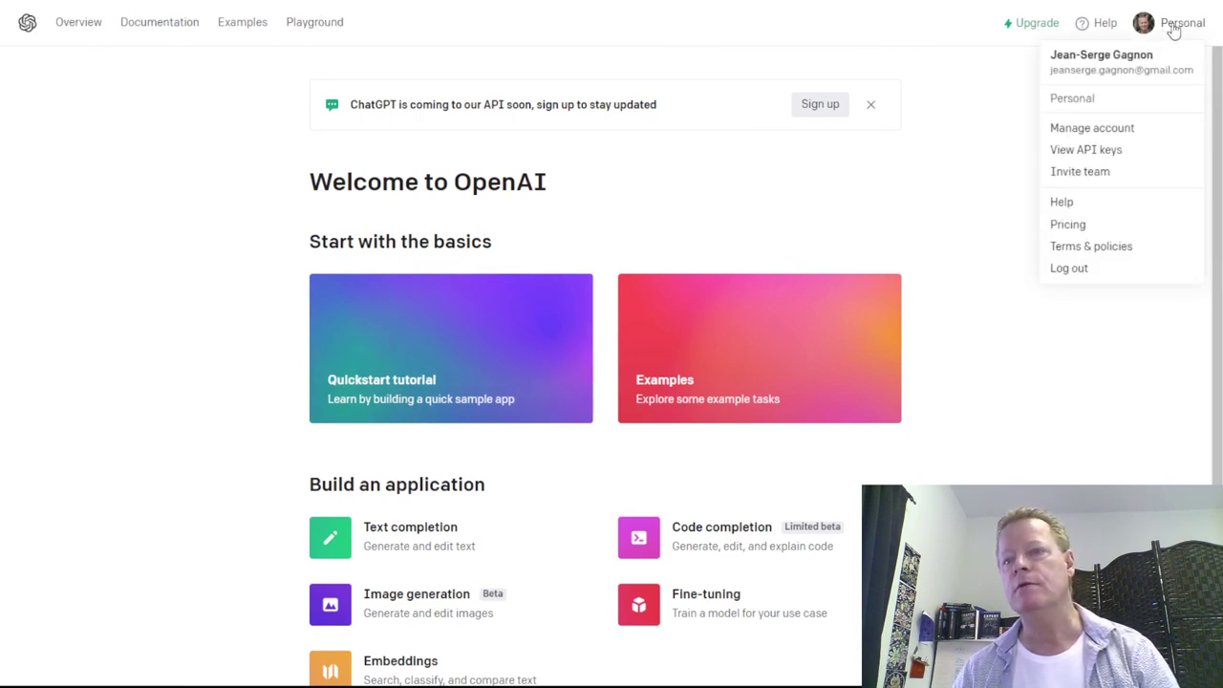
click(1077, 227)
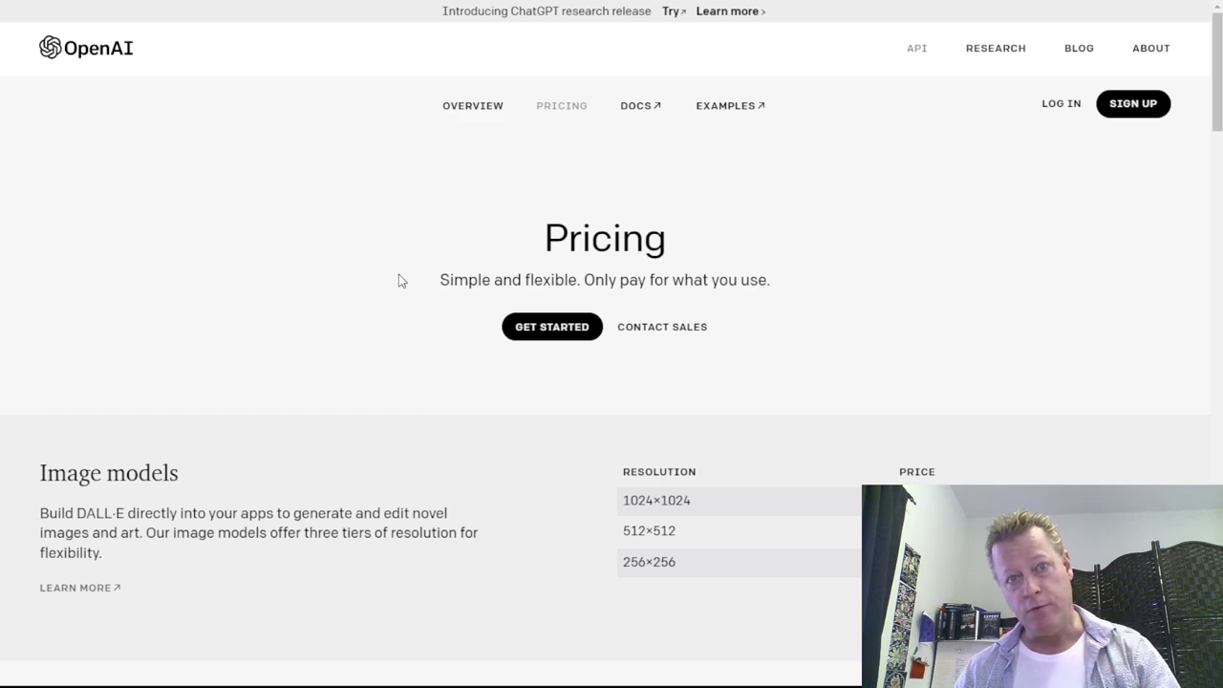
scroll(426, 257, down, 10)
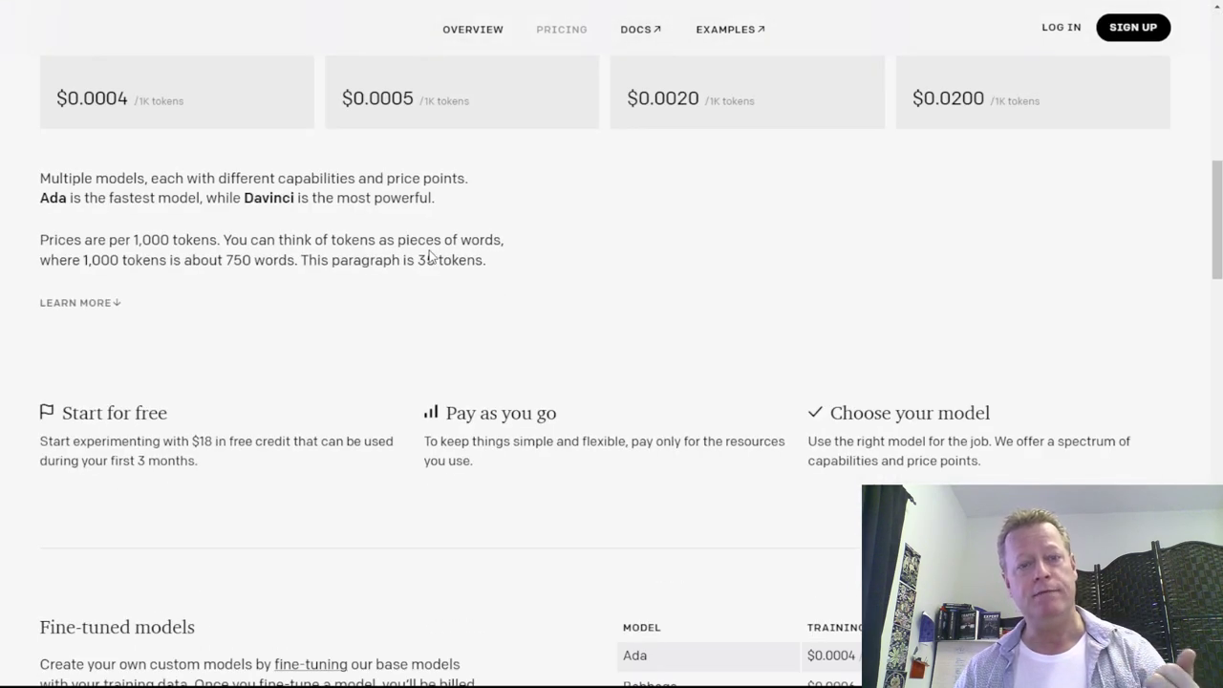
scroll(429, 256, up, 7)
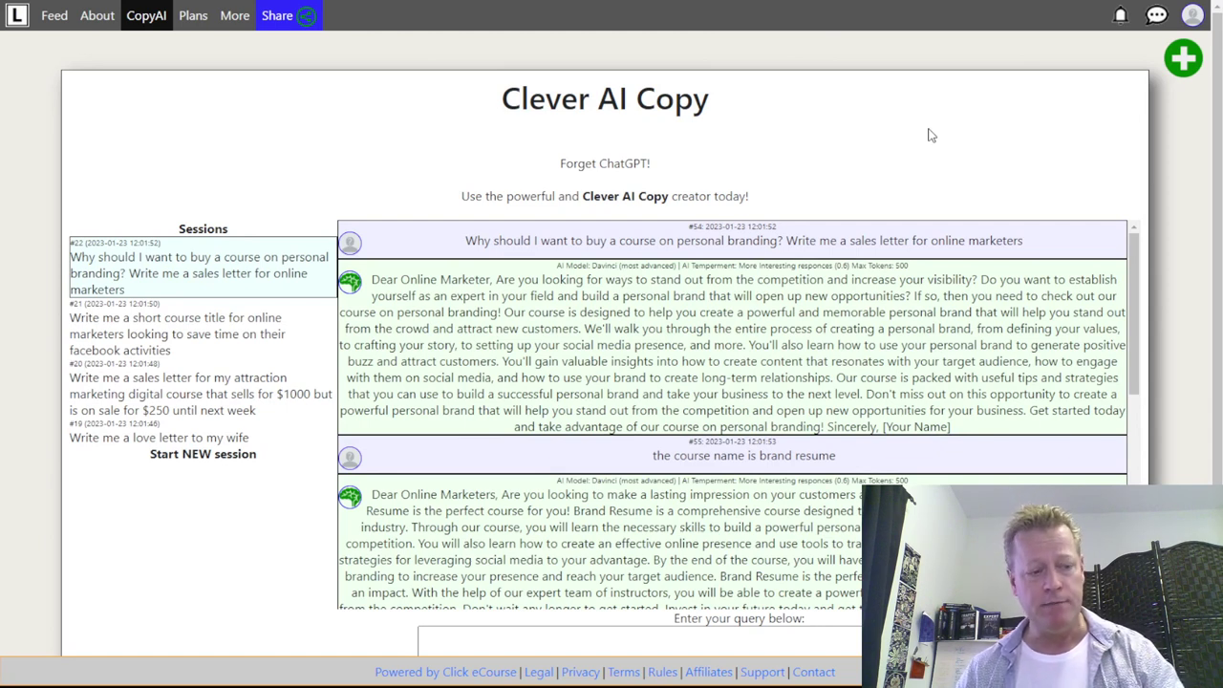
- Go to the invites page via the avatar menu and highlight the 10 active invites limit
click(234, 15)
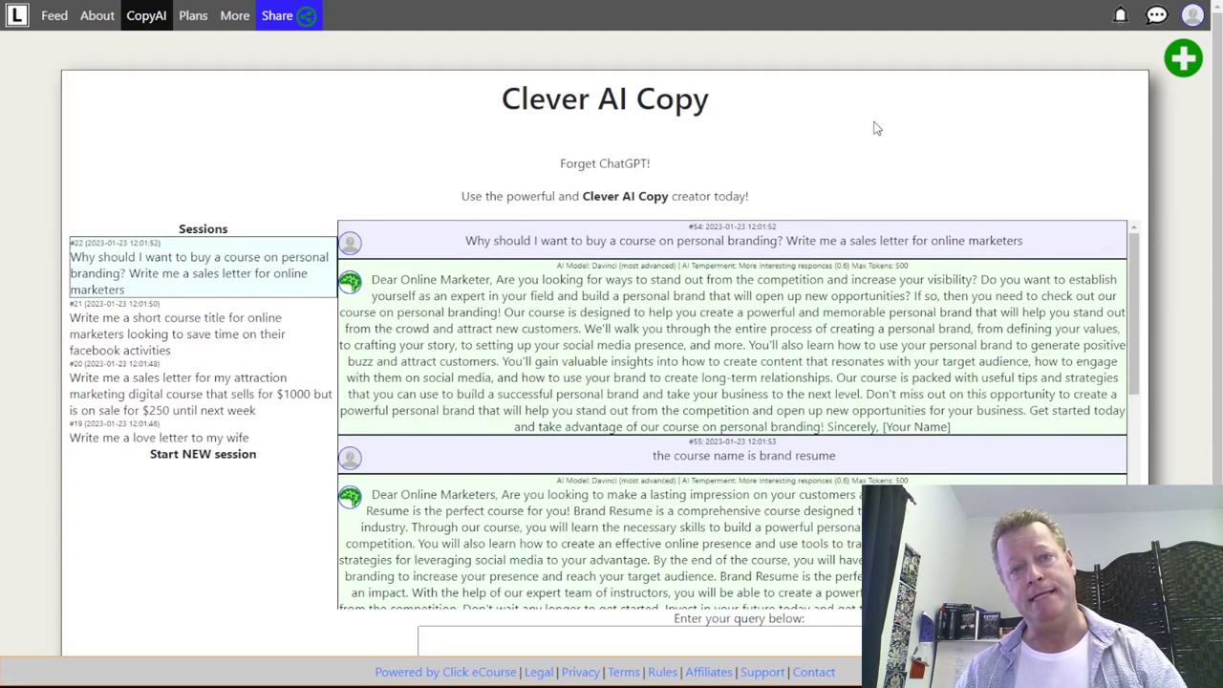
click(1194, 19)
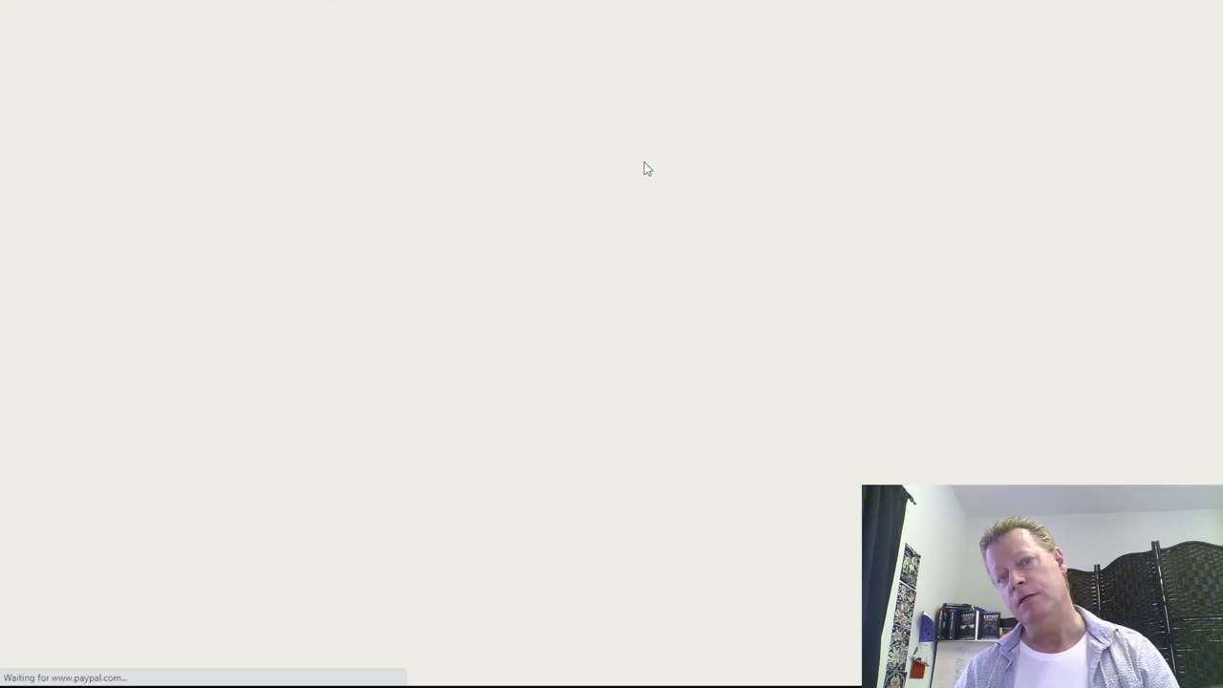
drag(507, 62, 728, 63)
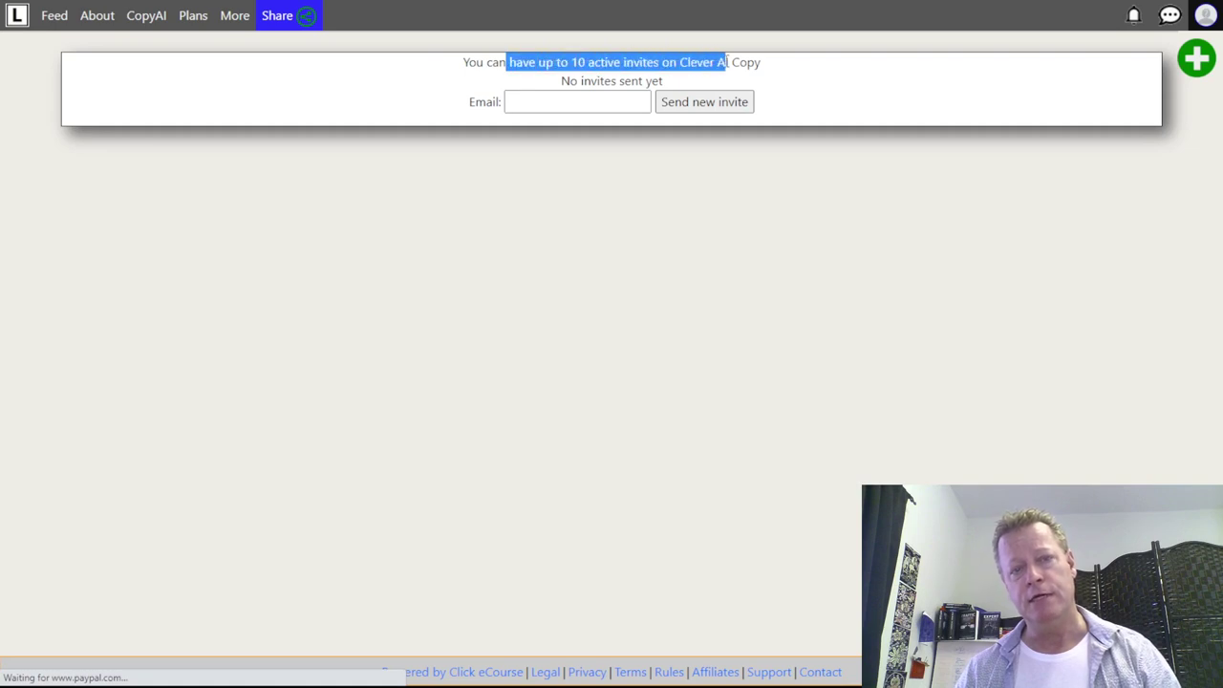
click(562, 99)
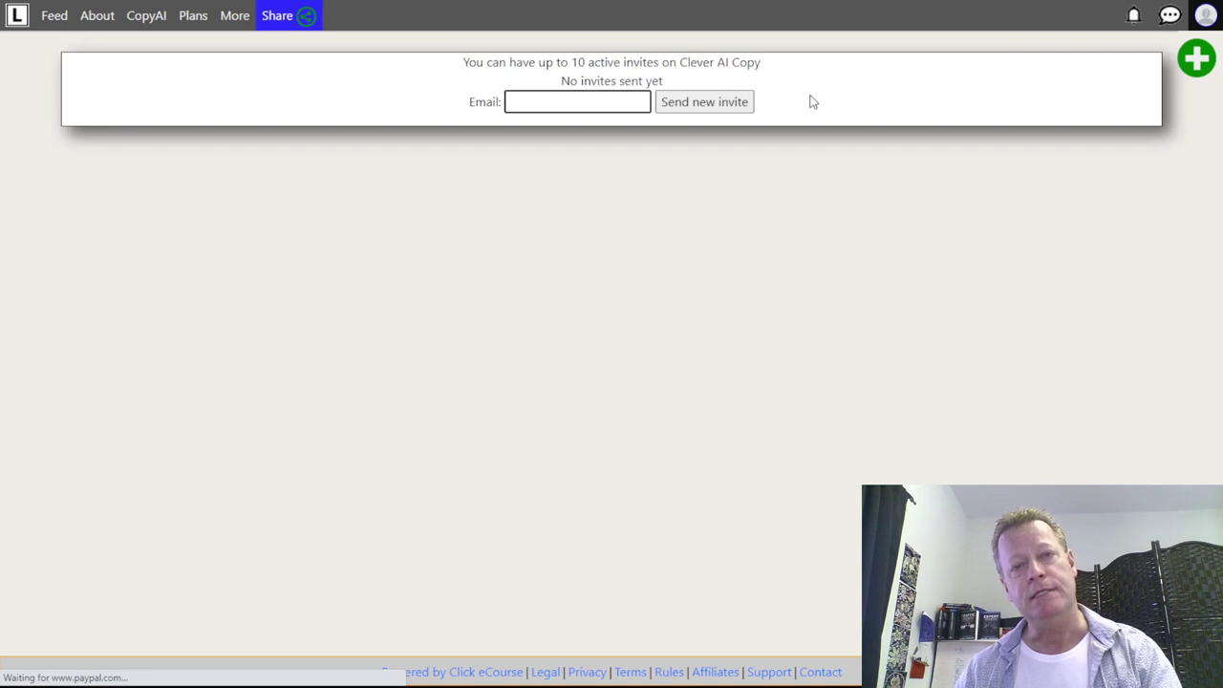
drag(634, 76, 673, 80)
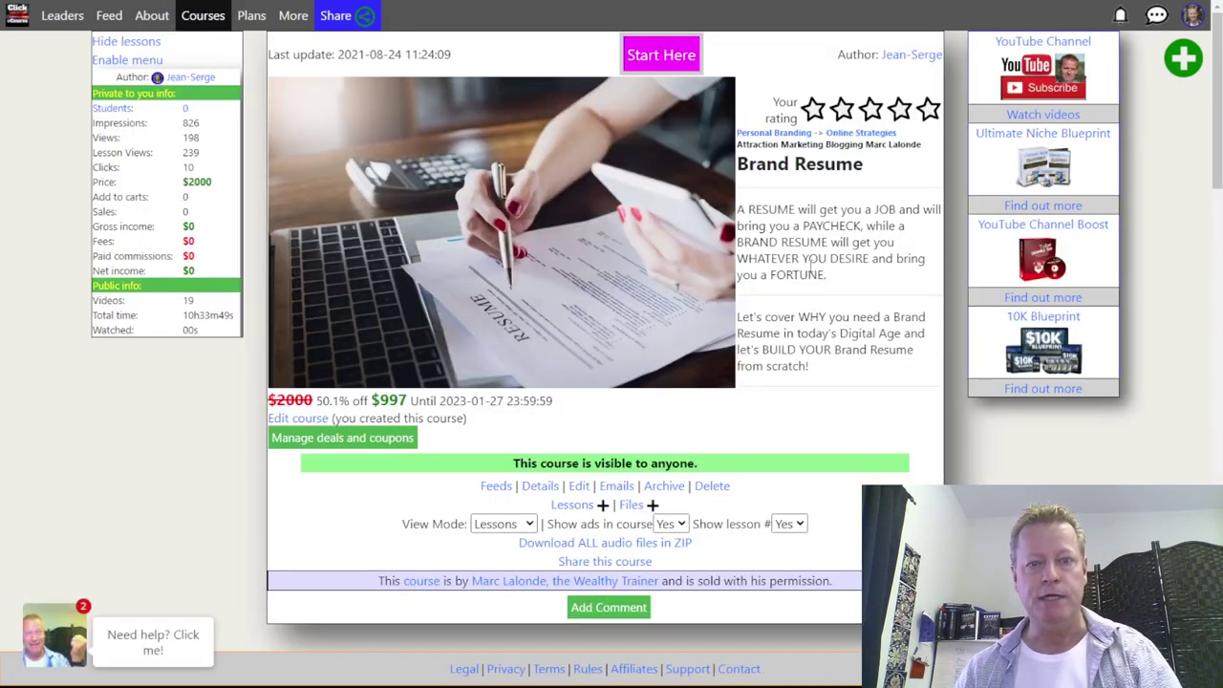
- Mark the Brand Resume summary paragraph and open the course for editing
drag(743, 212, 846, 287)
click(803, 229)
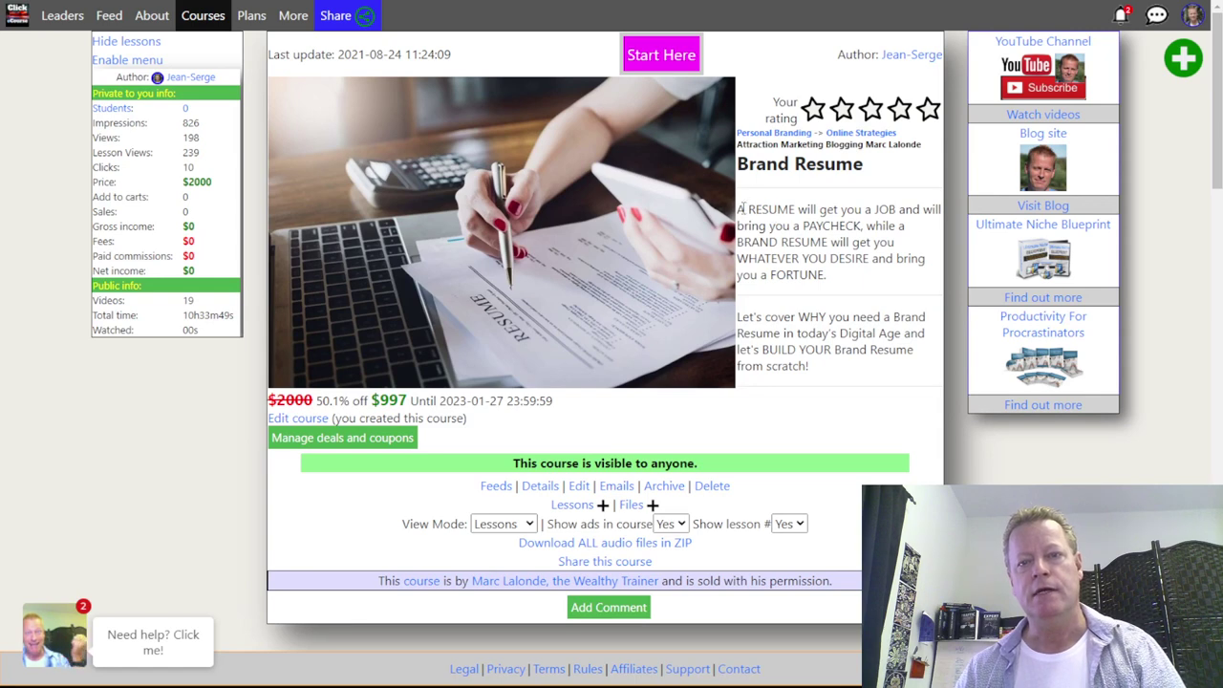
drag(739, 209, 829, 285)
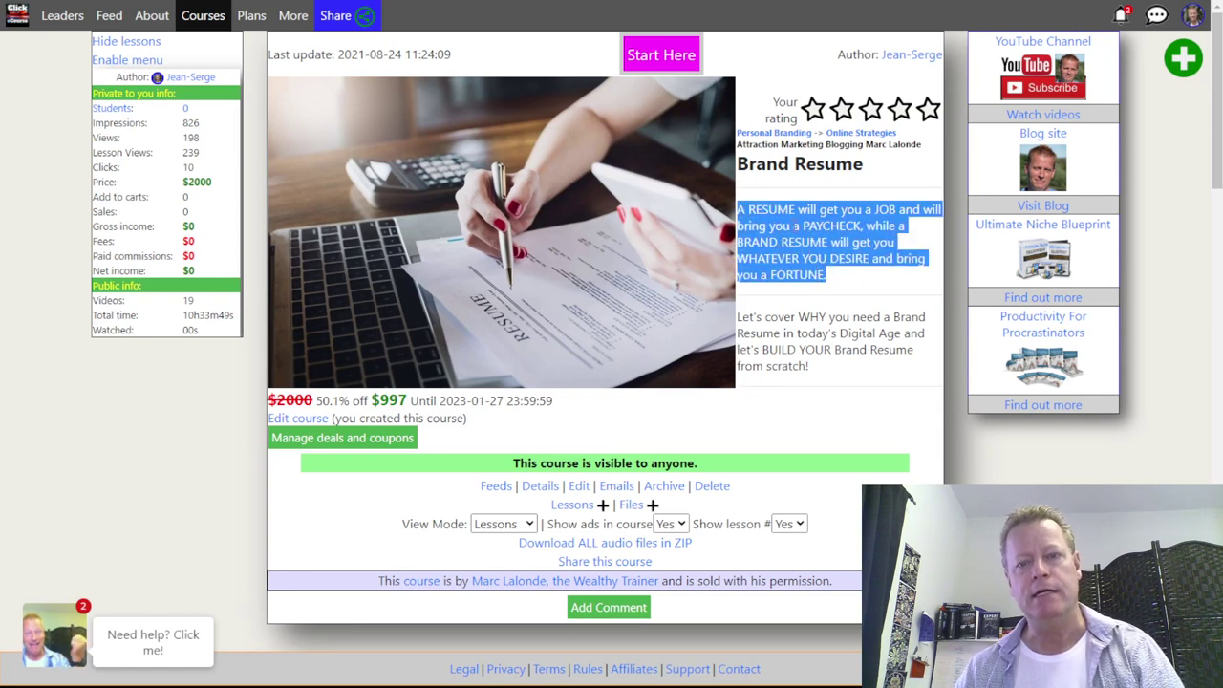
click(789, 330)
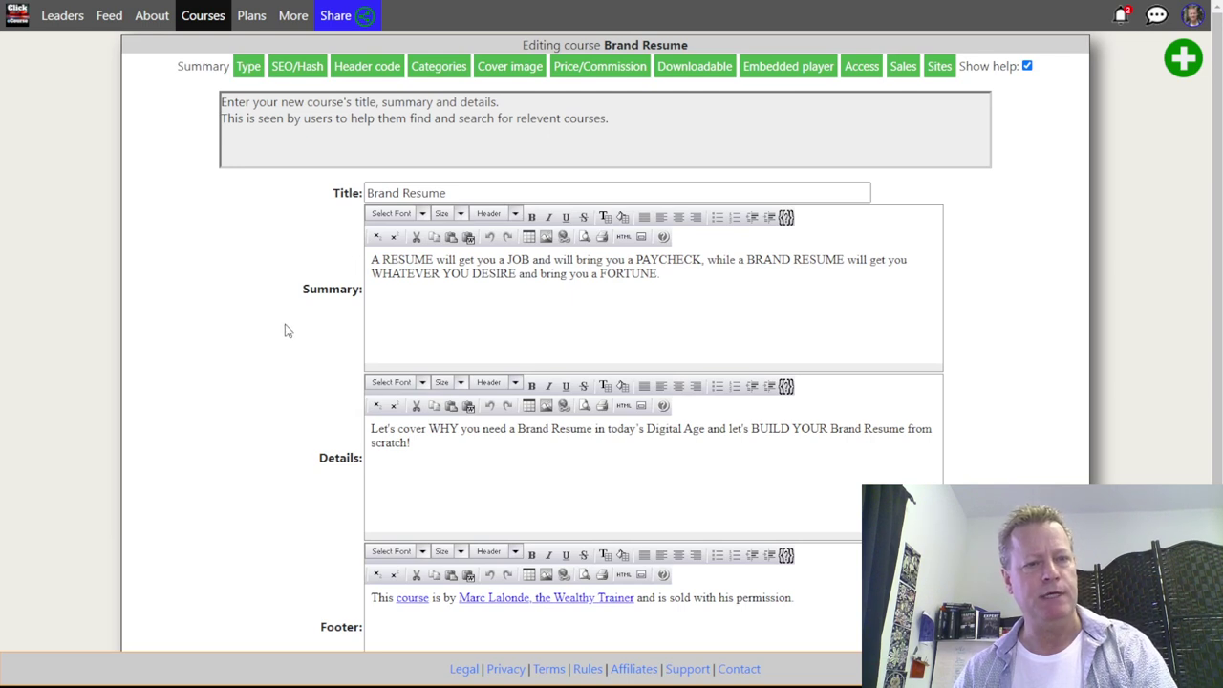
- Copy the Summary text and return to Clever AI Copy for a fresh session
drag(661, 276, 371, 260)
key(ctrl+c)
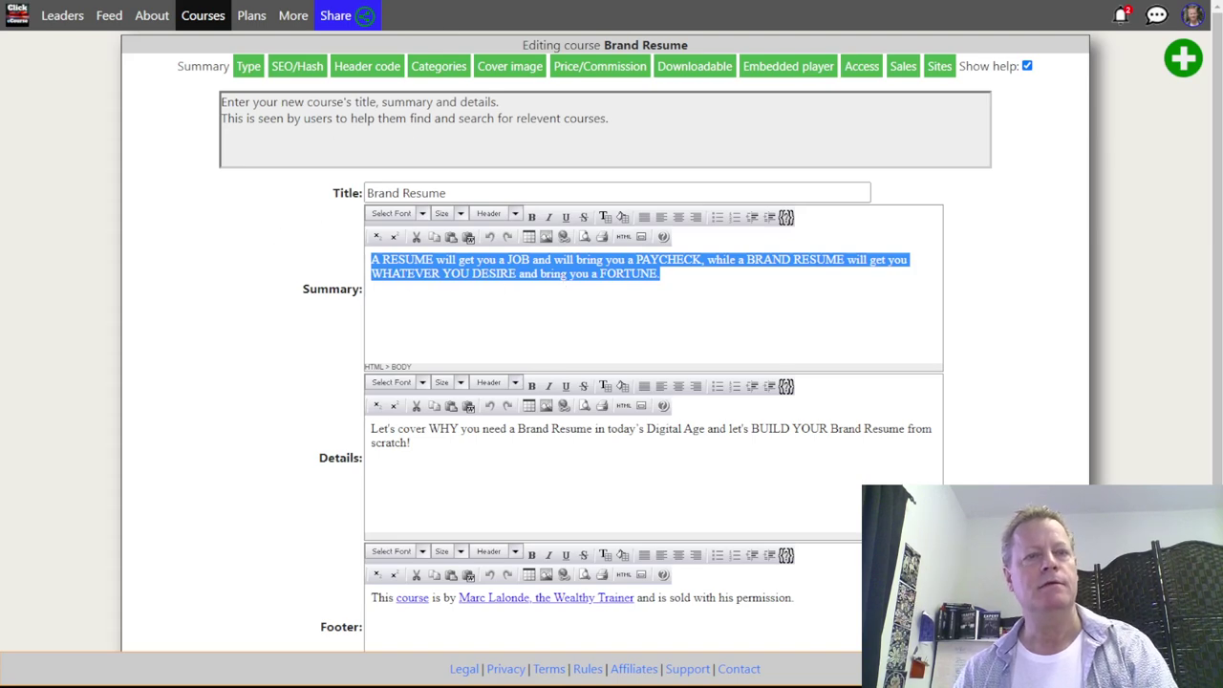
click(79, 205)
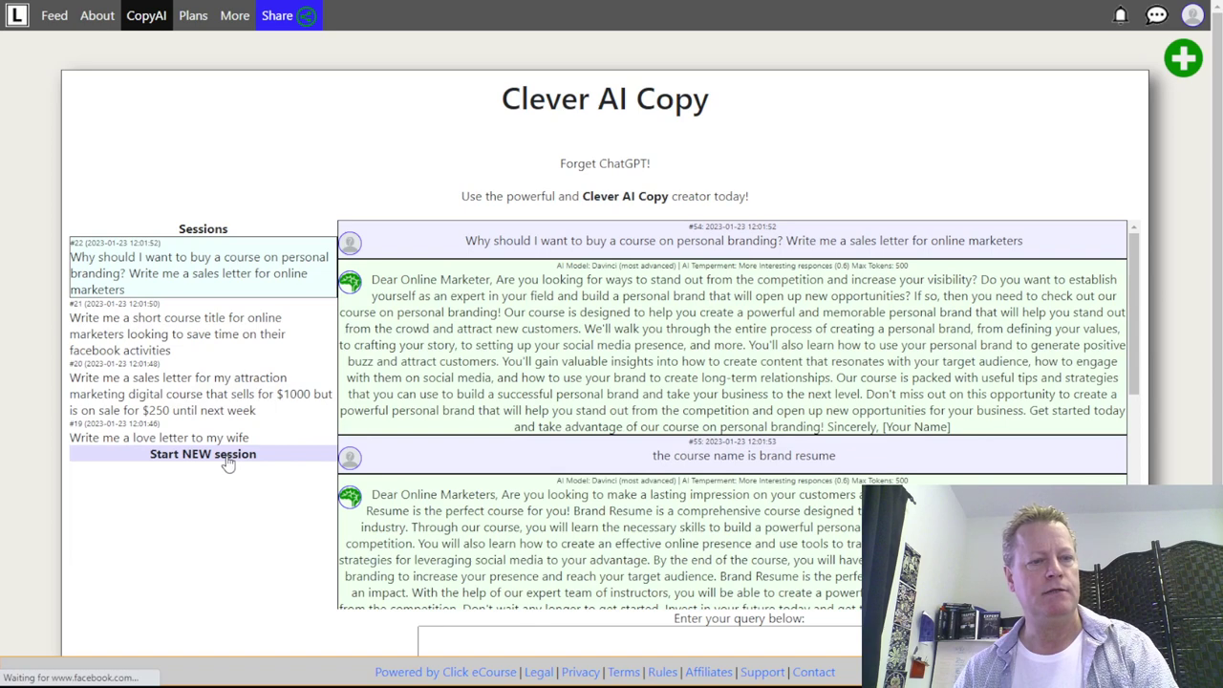
click(228, 457)
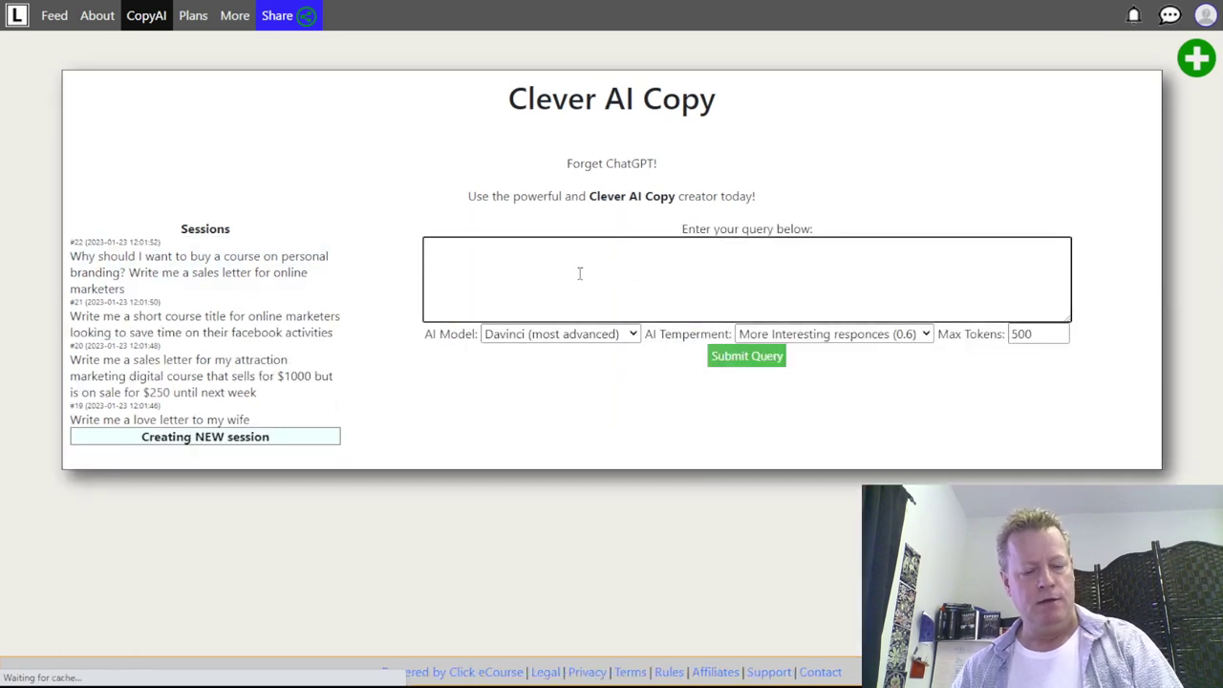
- Paste the course summary and submit 'Reword this phrase for better attraction to online marketers'
key(ctrl+v)
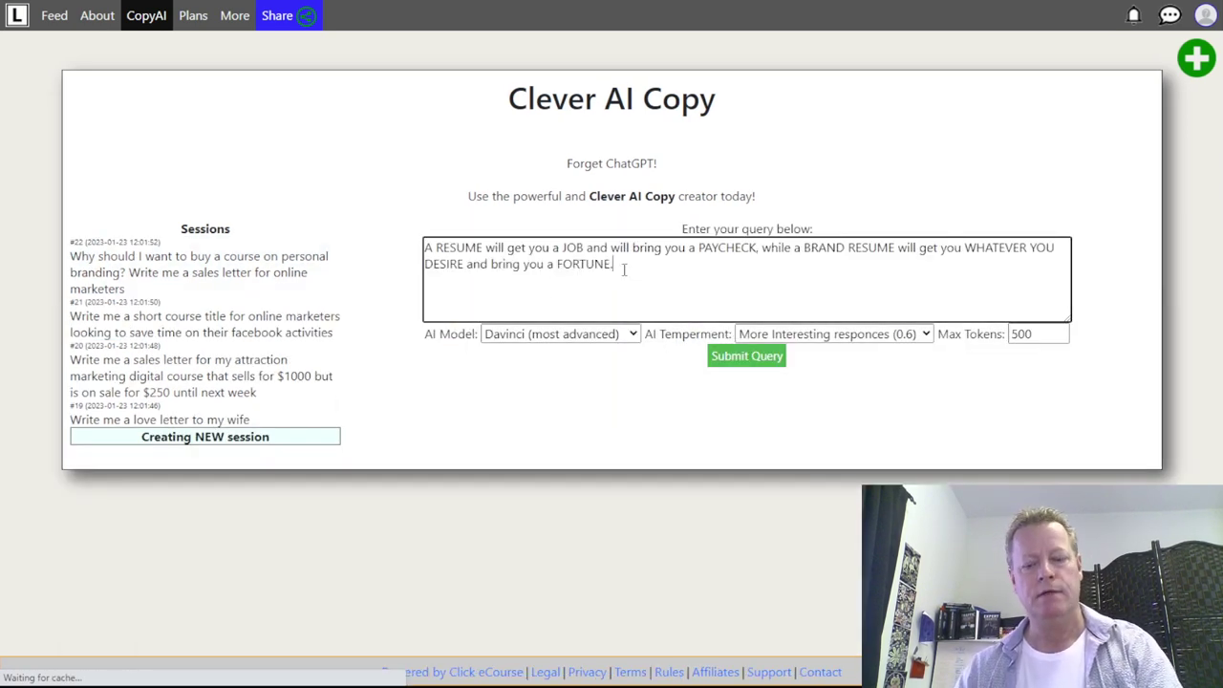
key(Return)
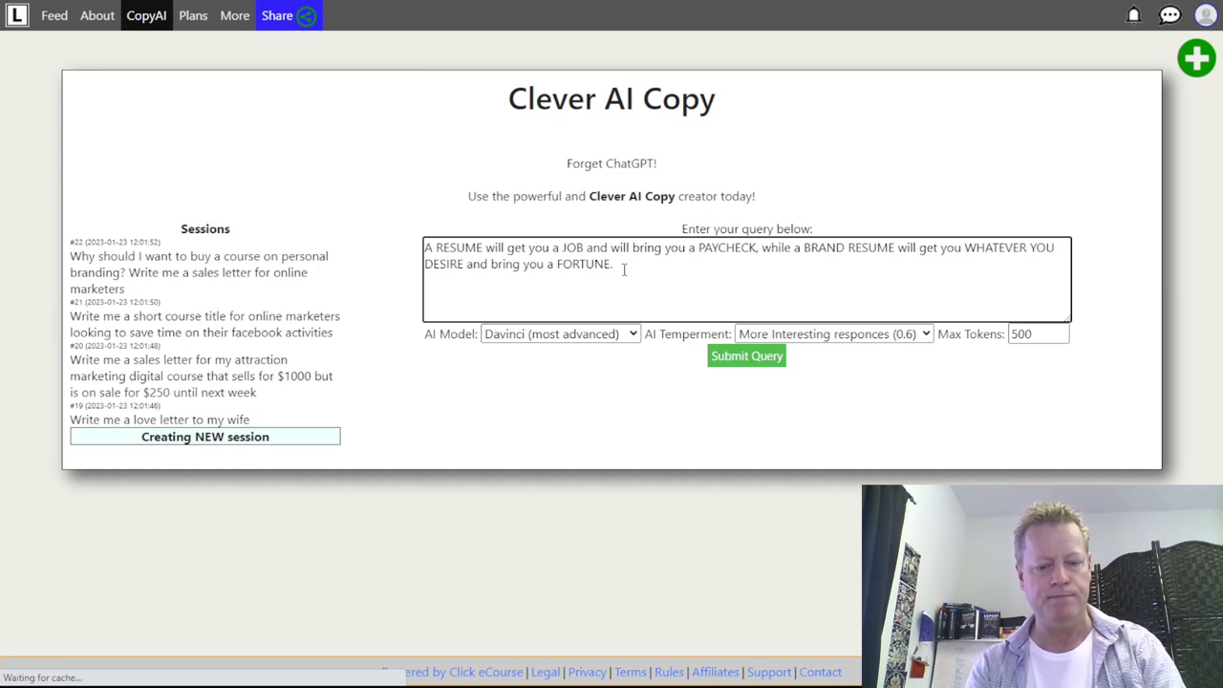
text(Reword this phrase for )
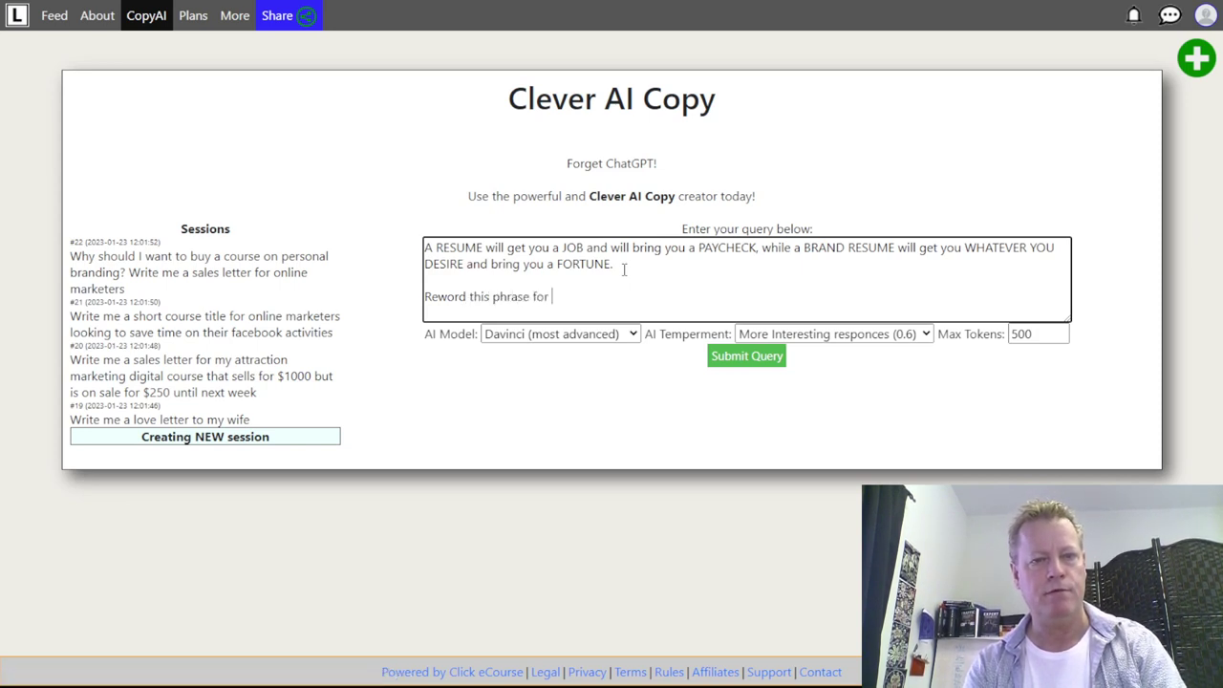
text(better )
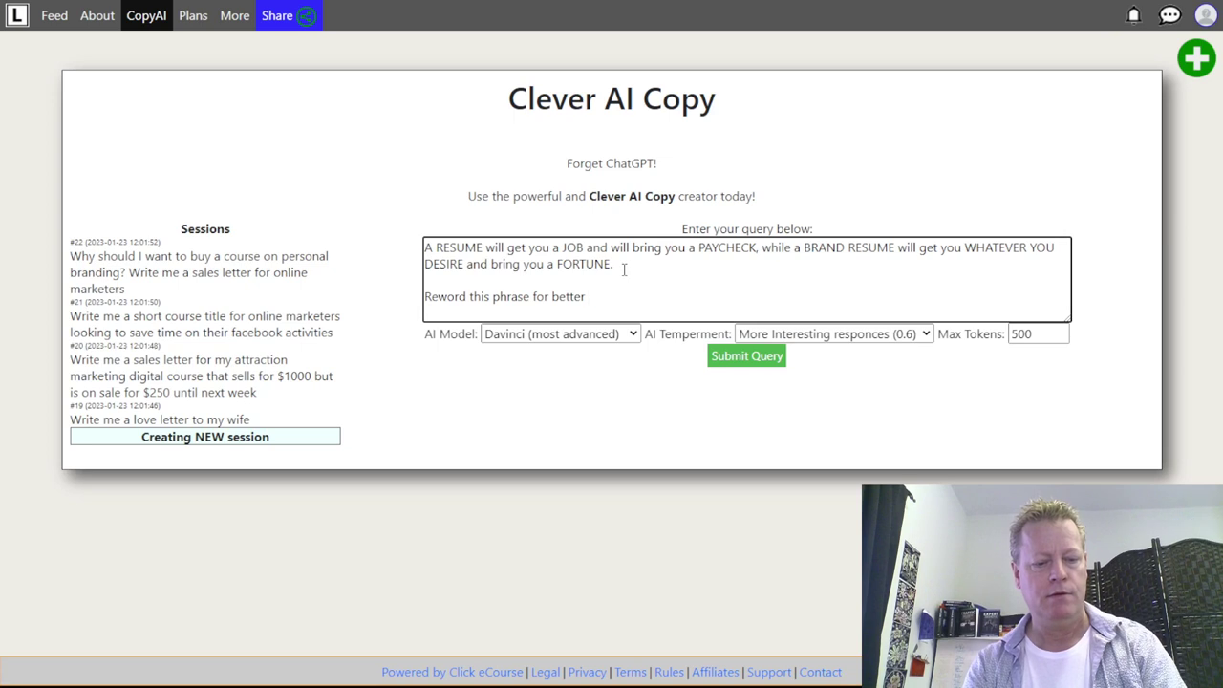
text(attraction to )
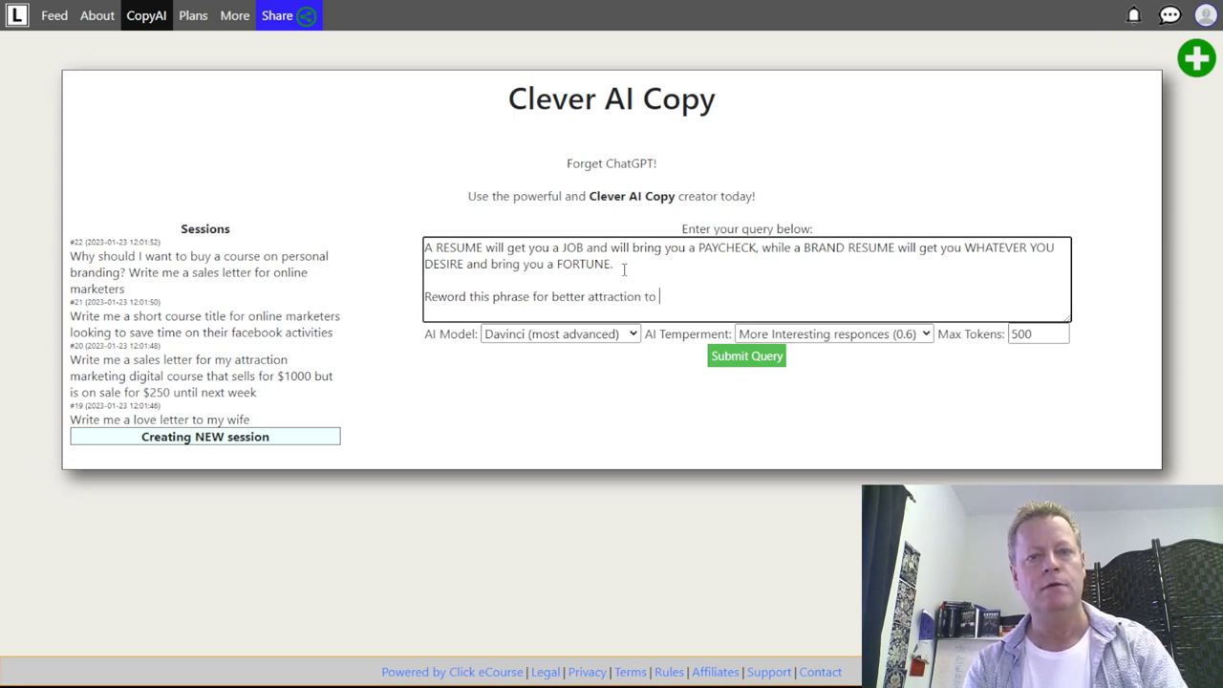
text(online mar)
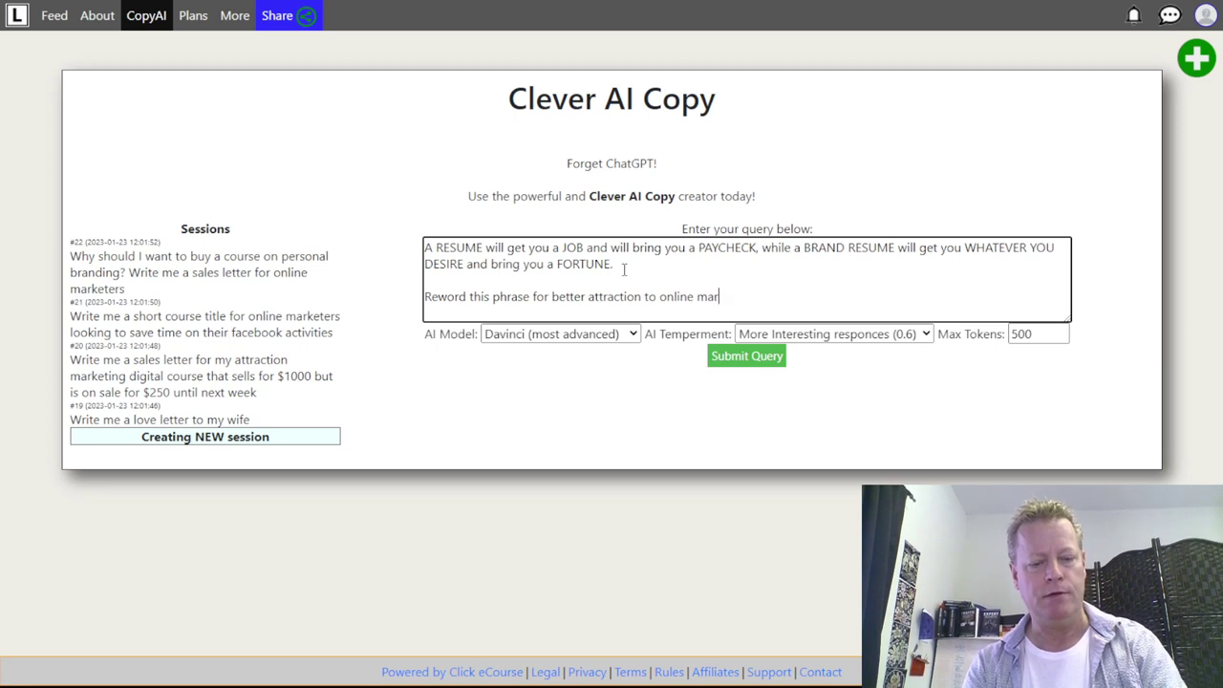
text(ketr)
key(BackSpace)
text(ters)
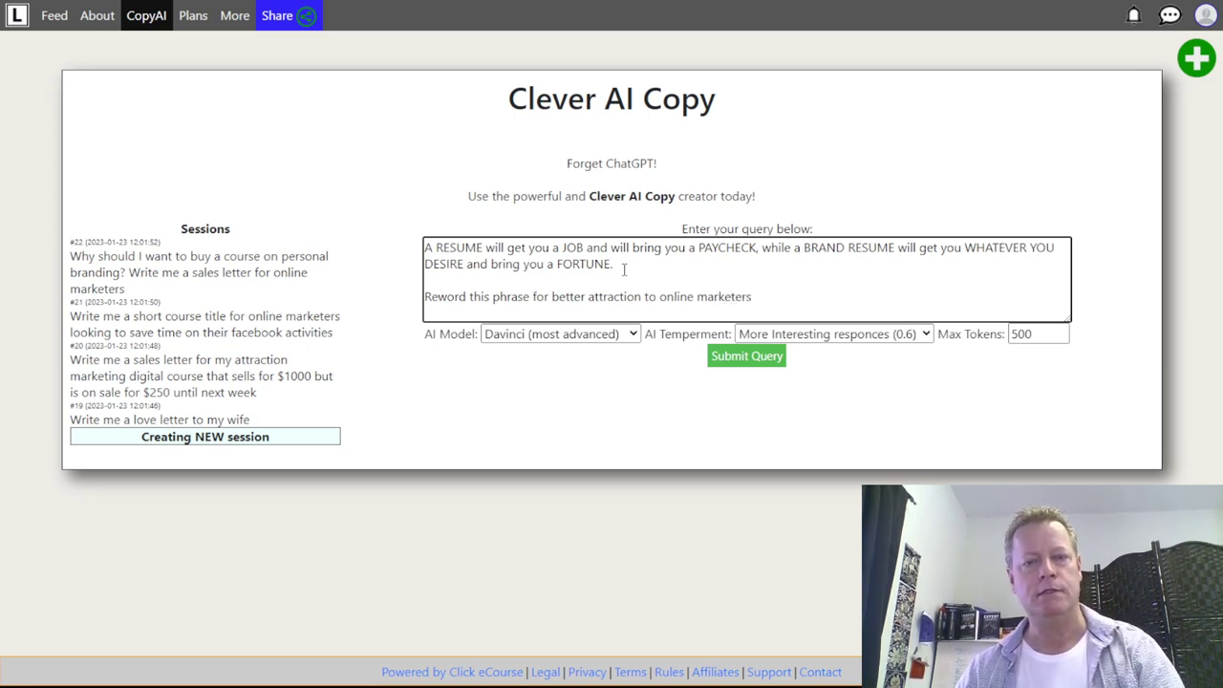
click(762, 357)
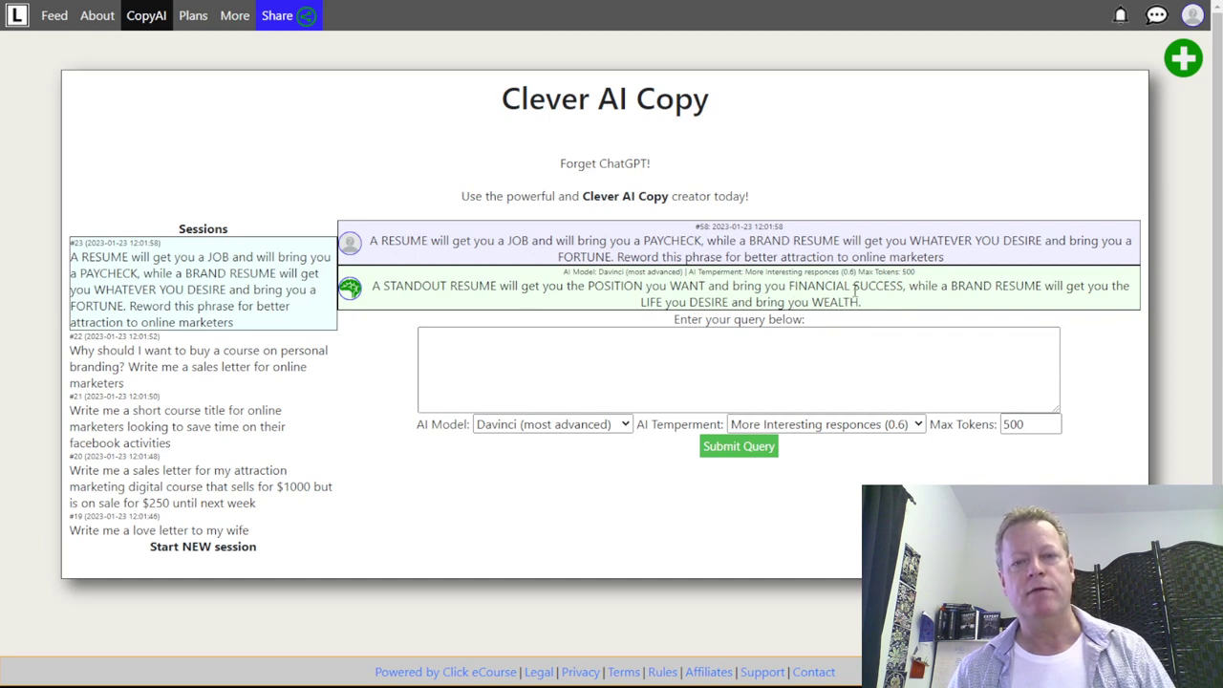
- Type 'make the first part about personal resume and second part about business resume', fixing typos
click(748, 372)
text(make the resume)
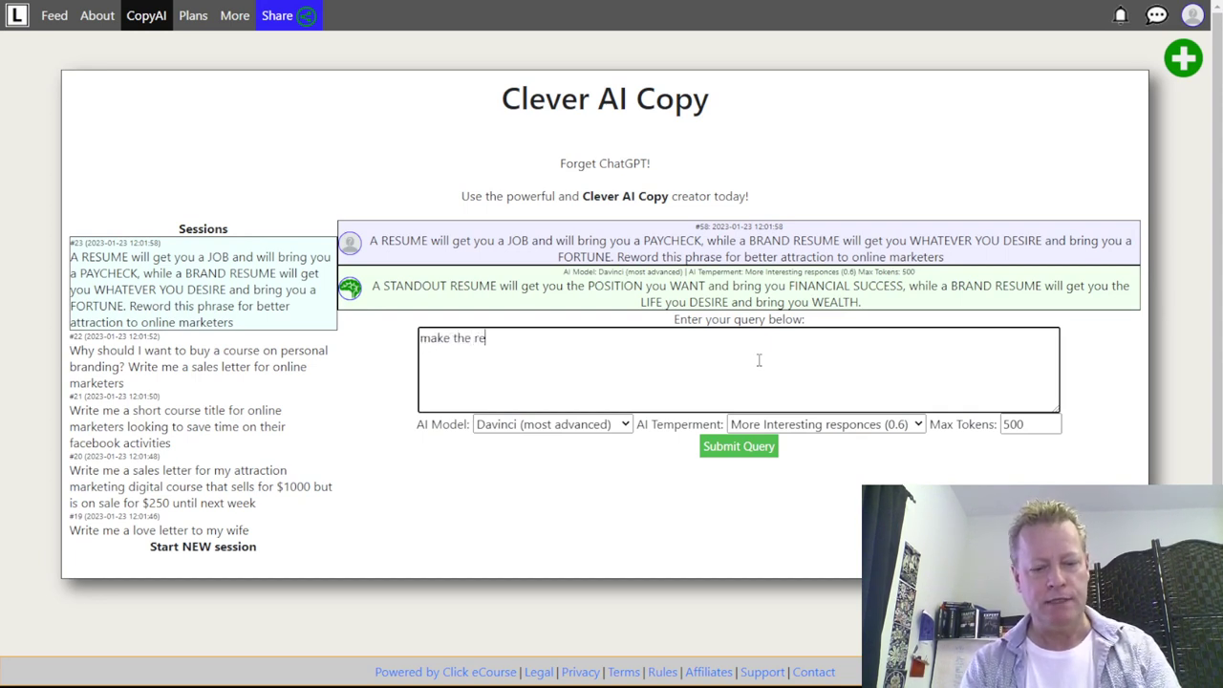
key(BackSpace)
key(BackSpace)
key(BackSpace)
key(BackSpace)
key(BackSpace)
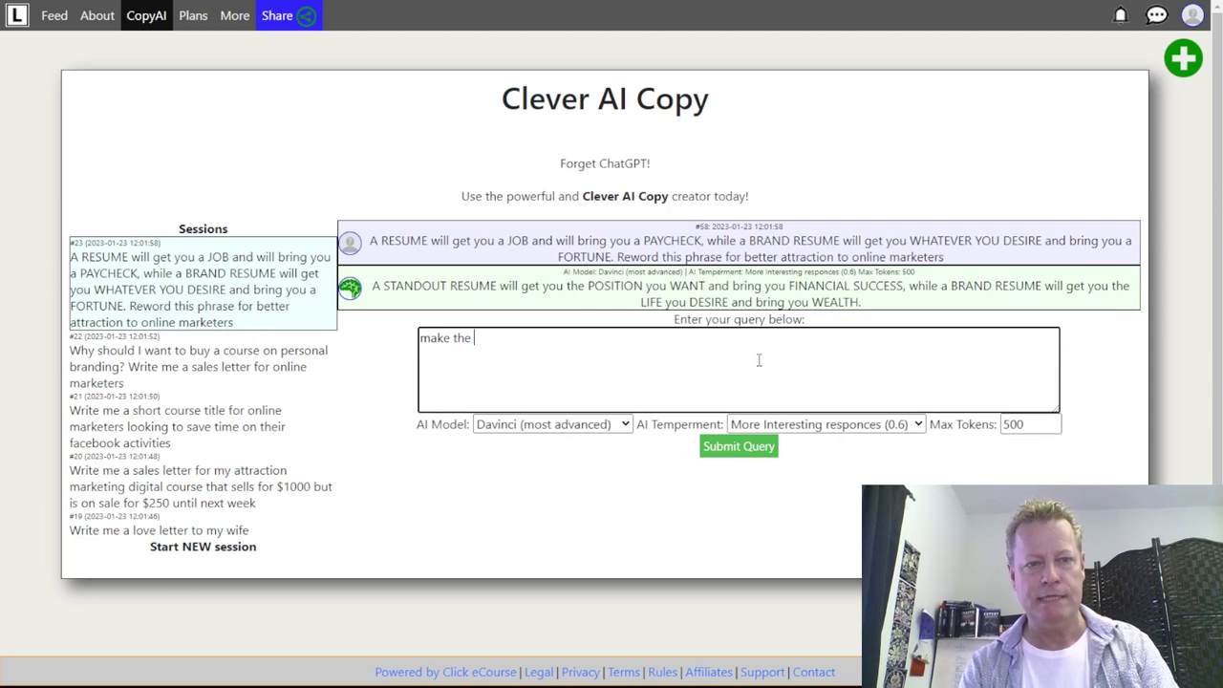
text(first par)
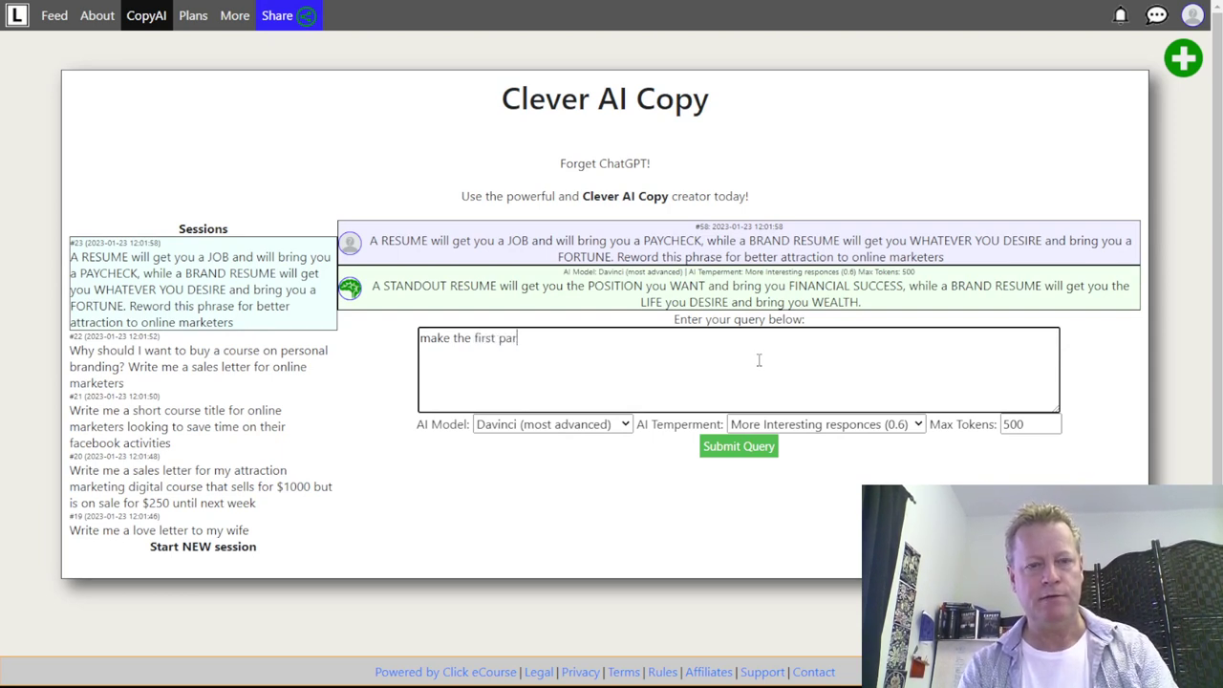
text(t about perso)
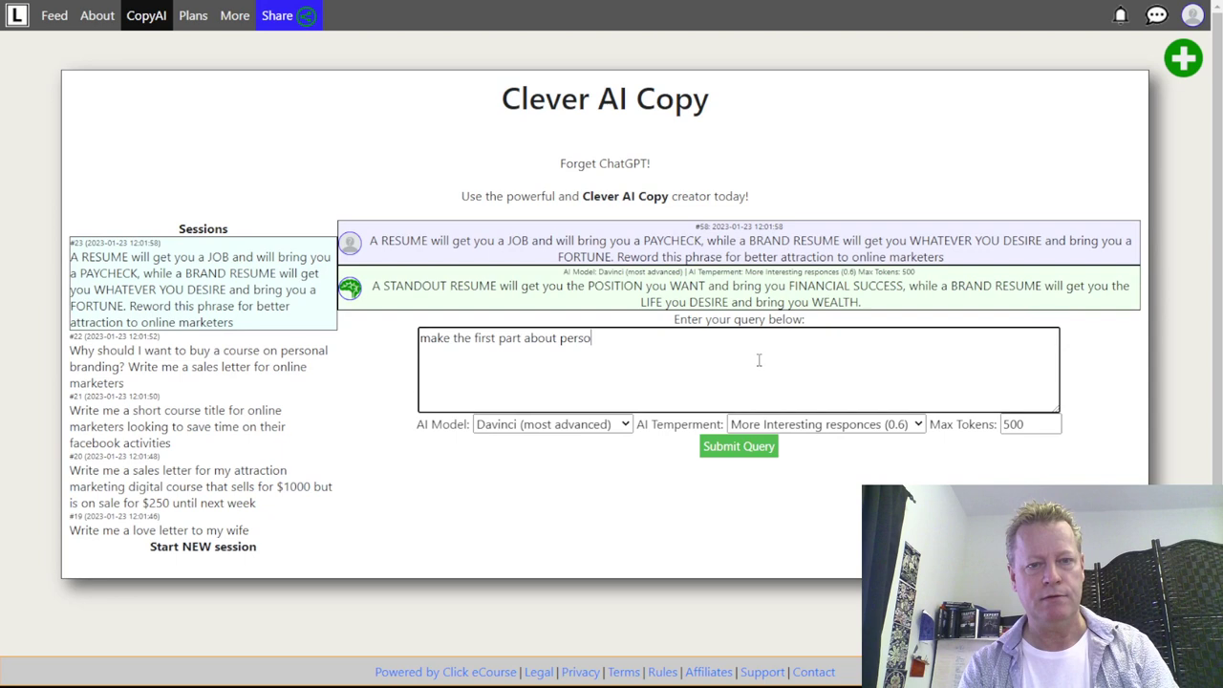
text(nal resume)
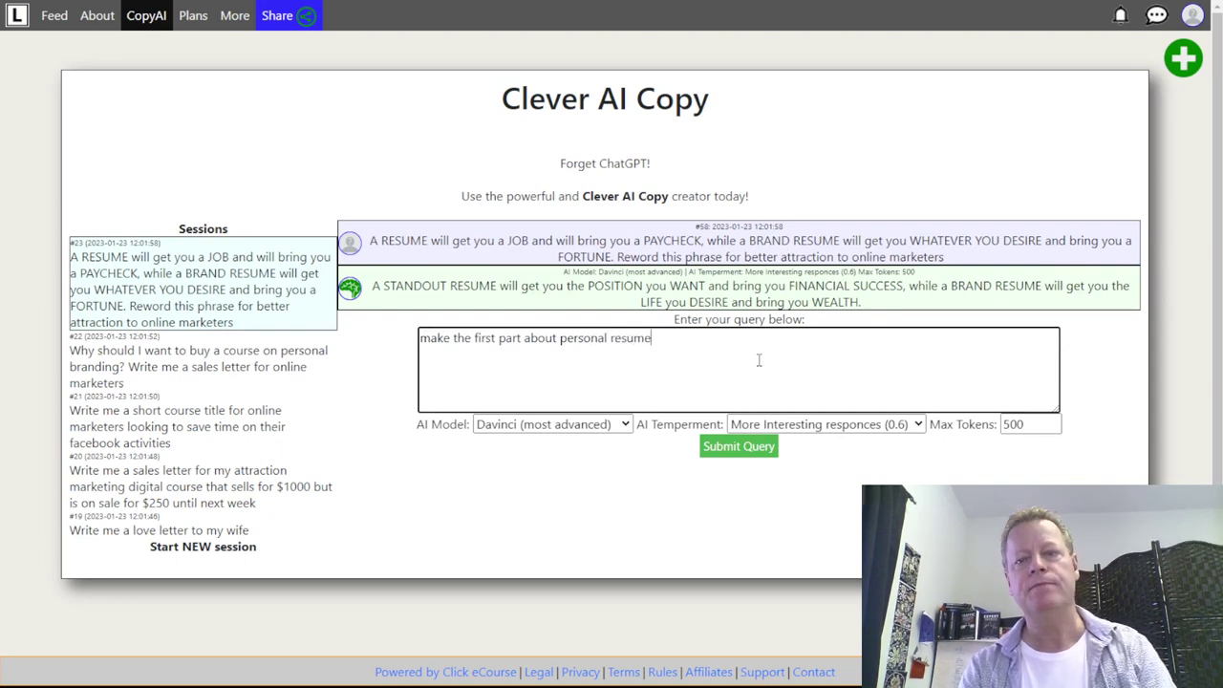
text( andn second)
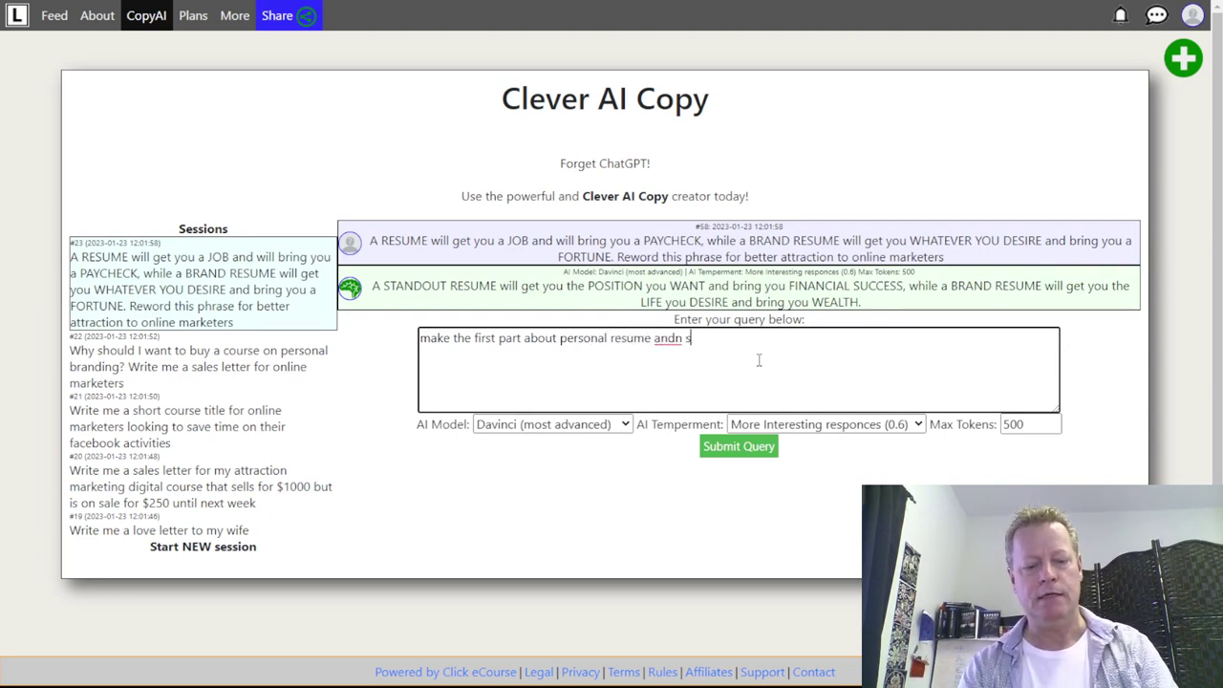
key(BackSpace)
key(BackSpace)
key(BackSpace)
key(BackSpace)
key(BackSpace)
key(BackSpace)
key(BackSpace)
key(BackSpace)
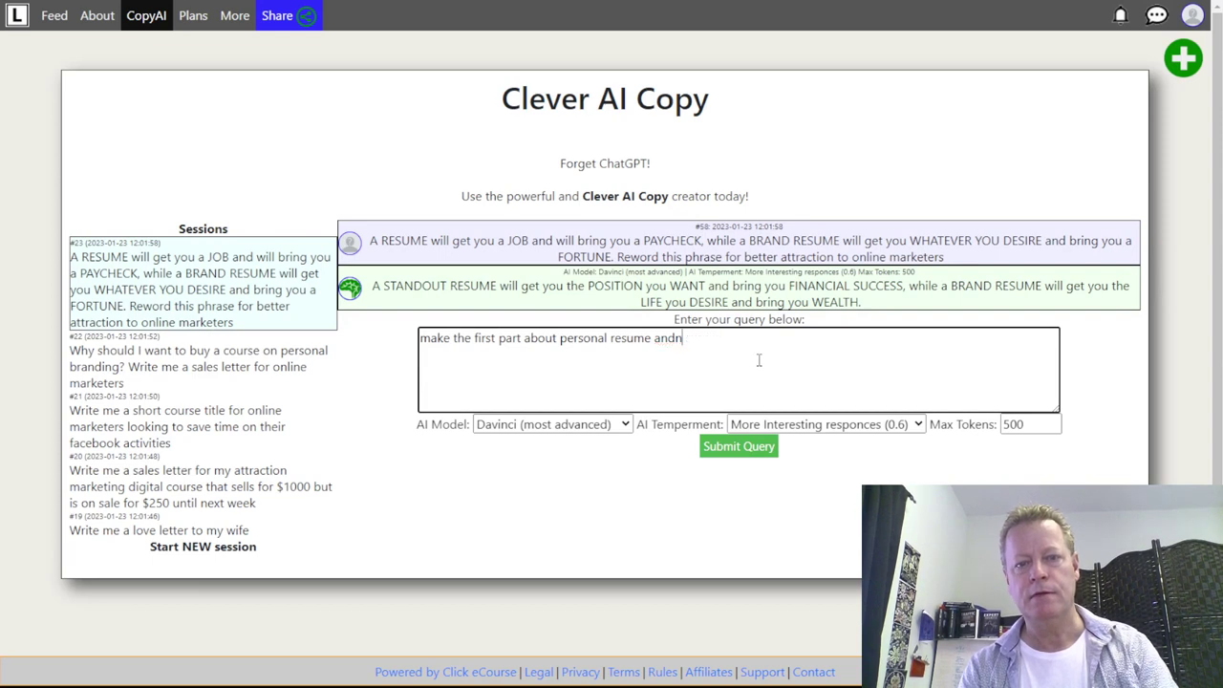
text(second part aout)
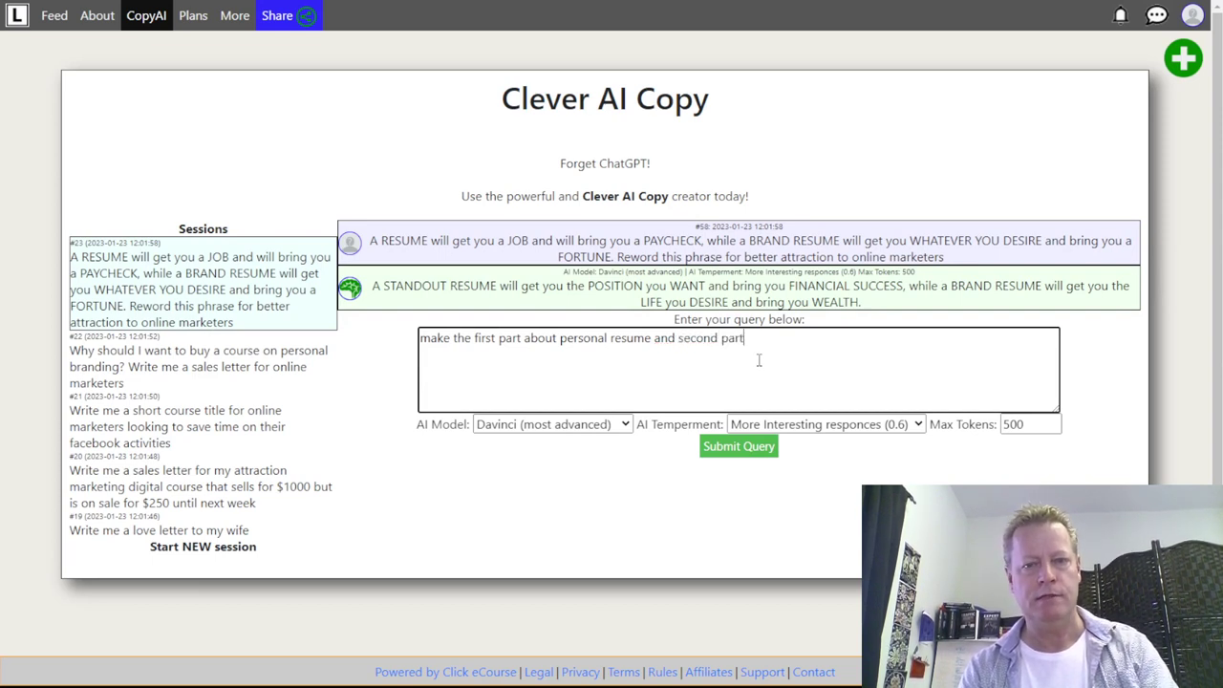
key(BackSpace)
key(BackSpace)
key(BackSpace)
text(bou)
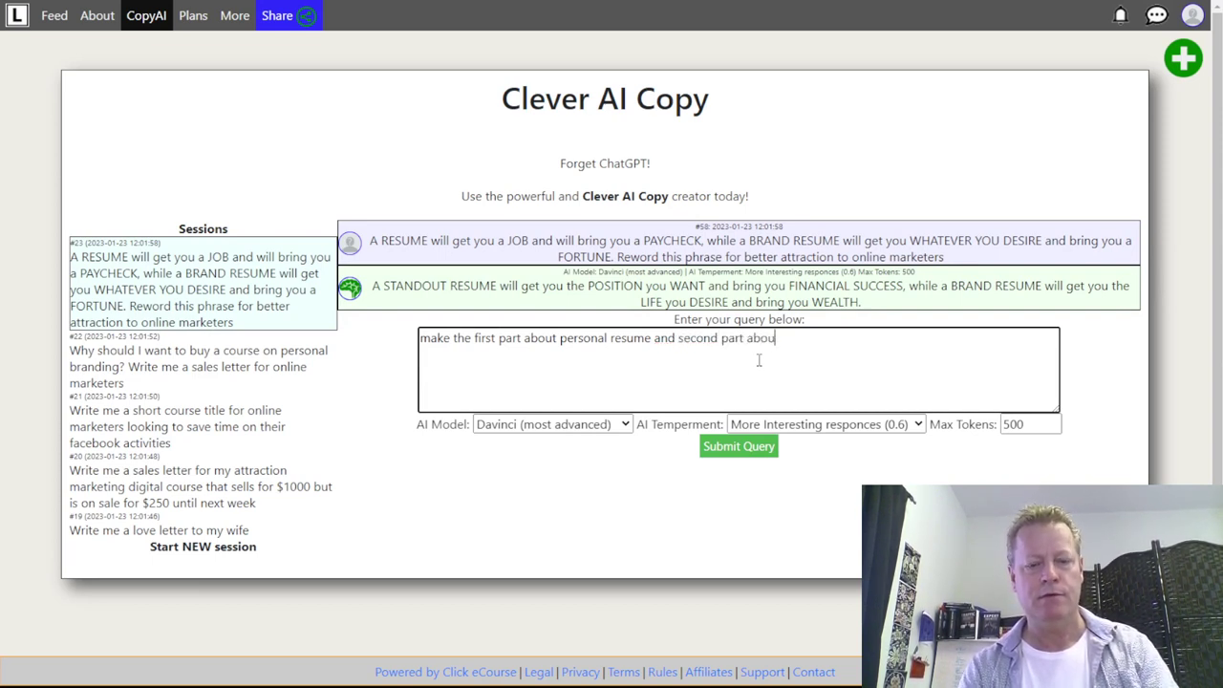
text(t buiness reume)
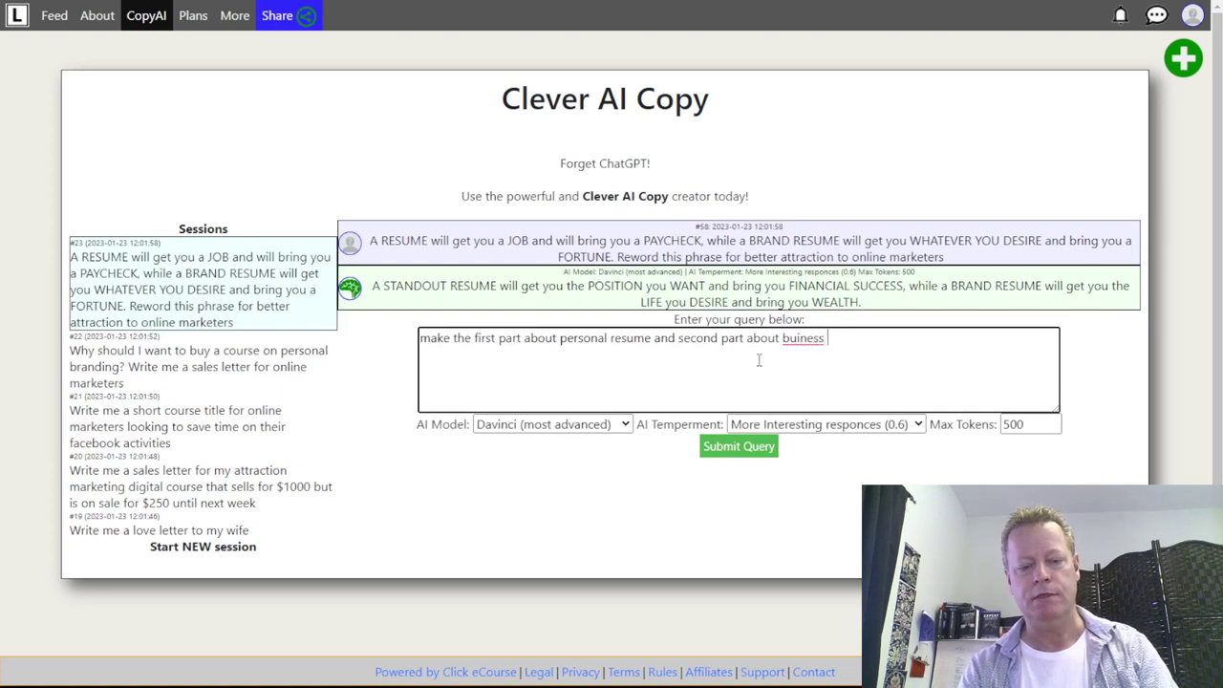
key(BackSpace)
key(BackSpace)
key(BackSpace)
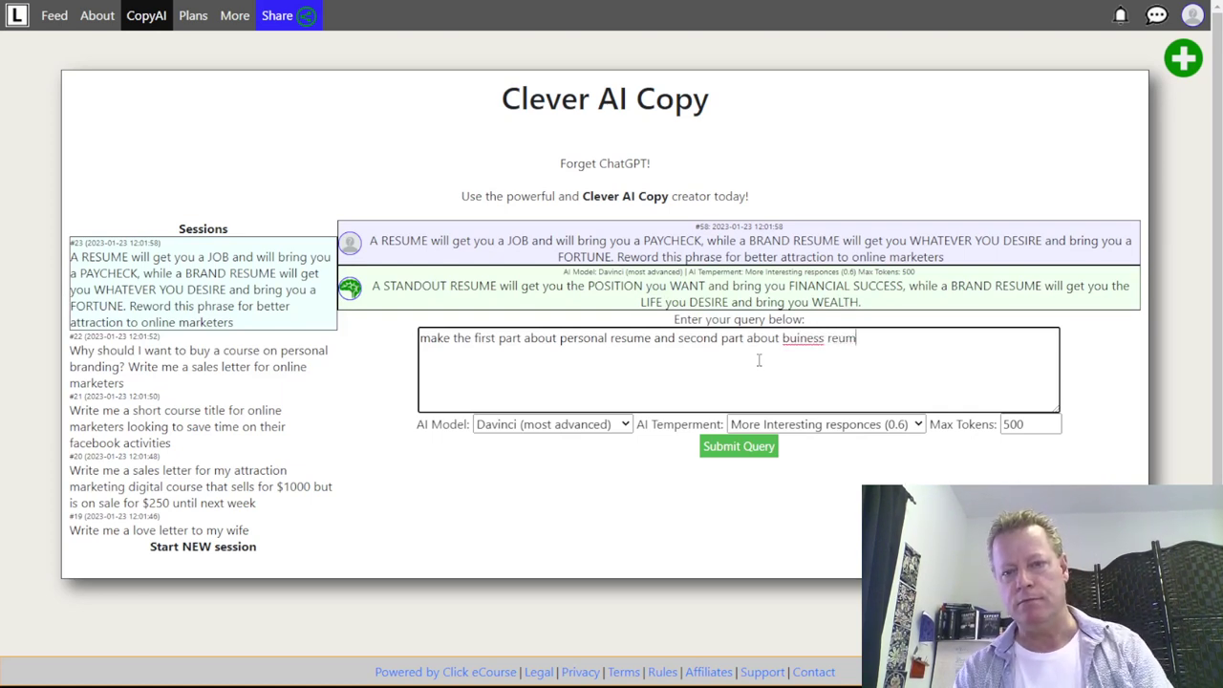
text(sume)
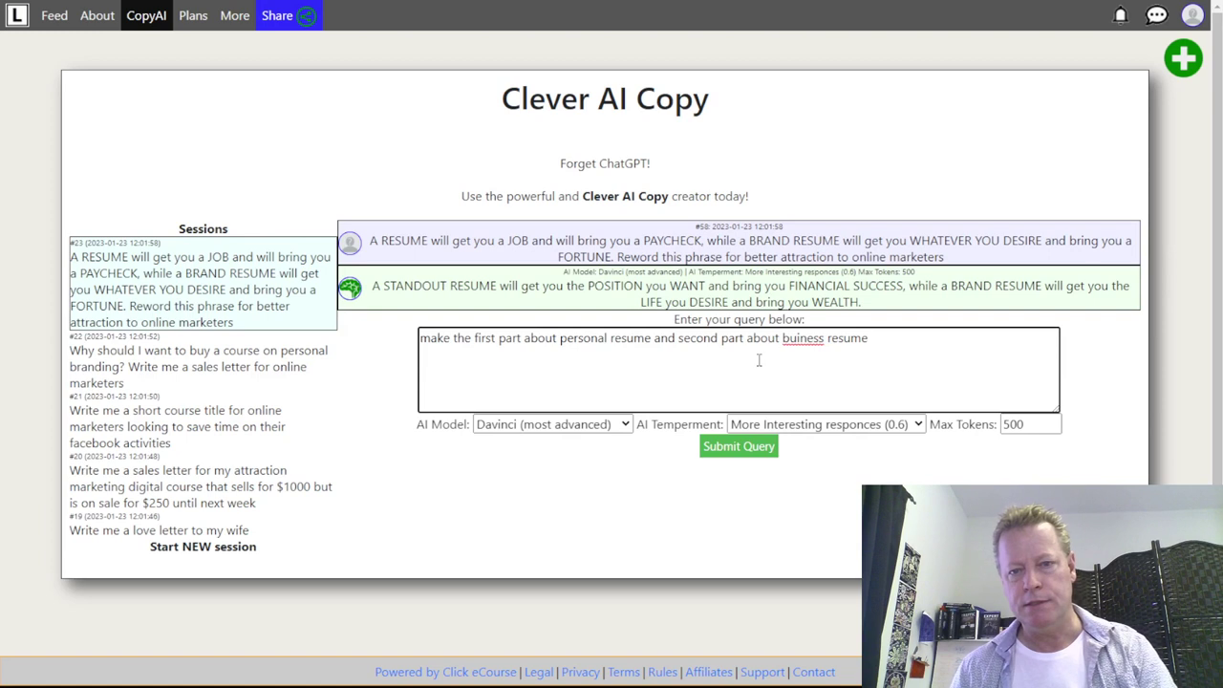
click(797, 339)
- Submit the personal/business resume query, then reopen session #23 to view the reply
text(s)
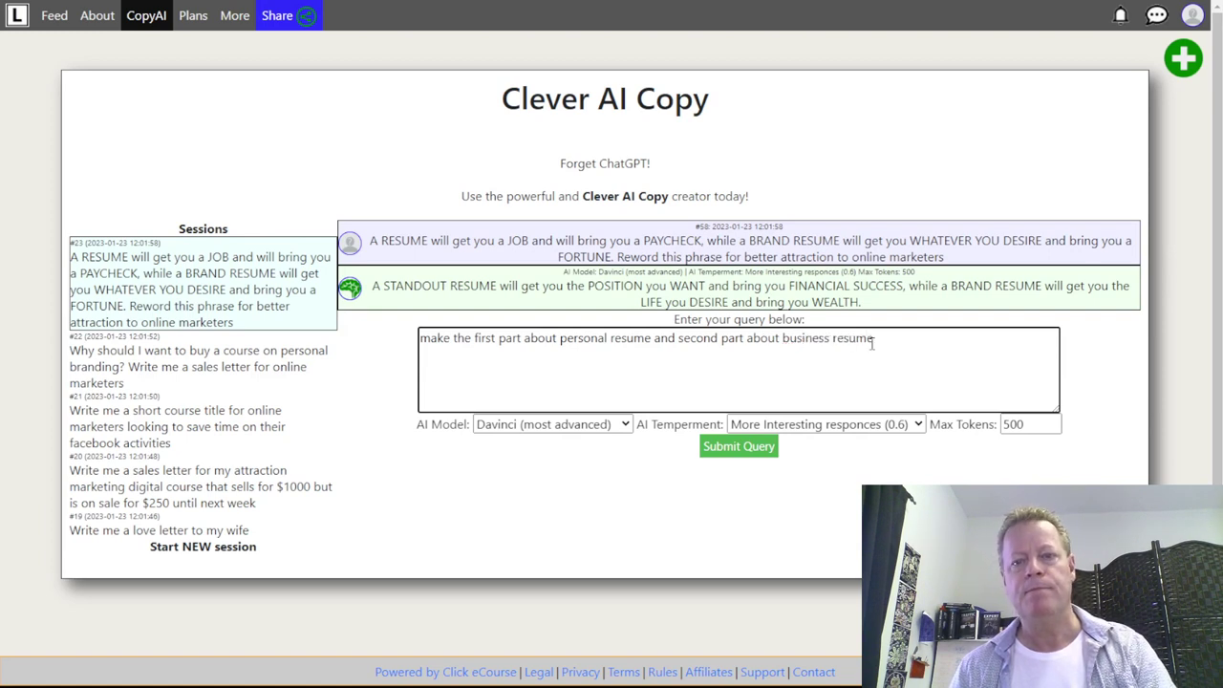
click(755, 447)
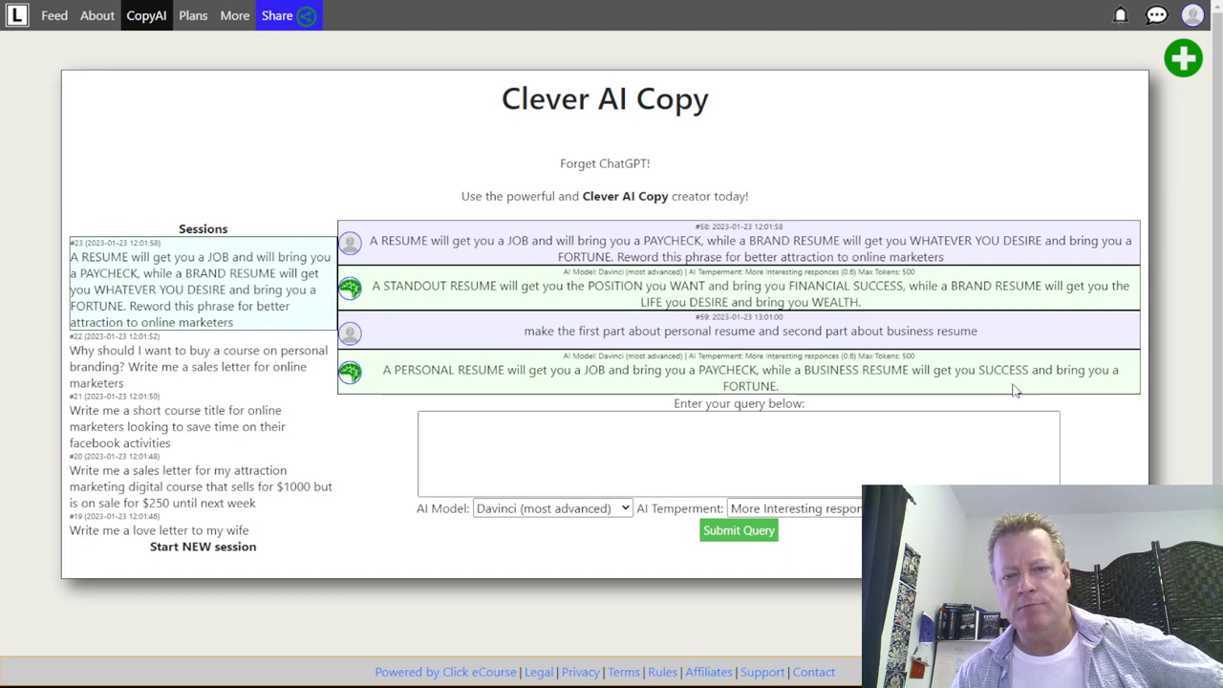
click(730, 446)
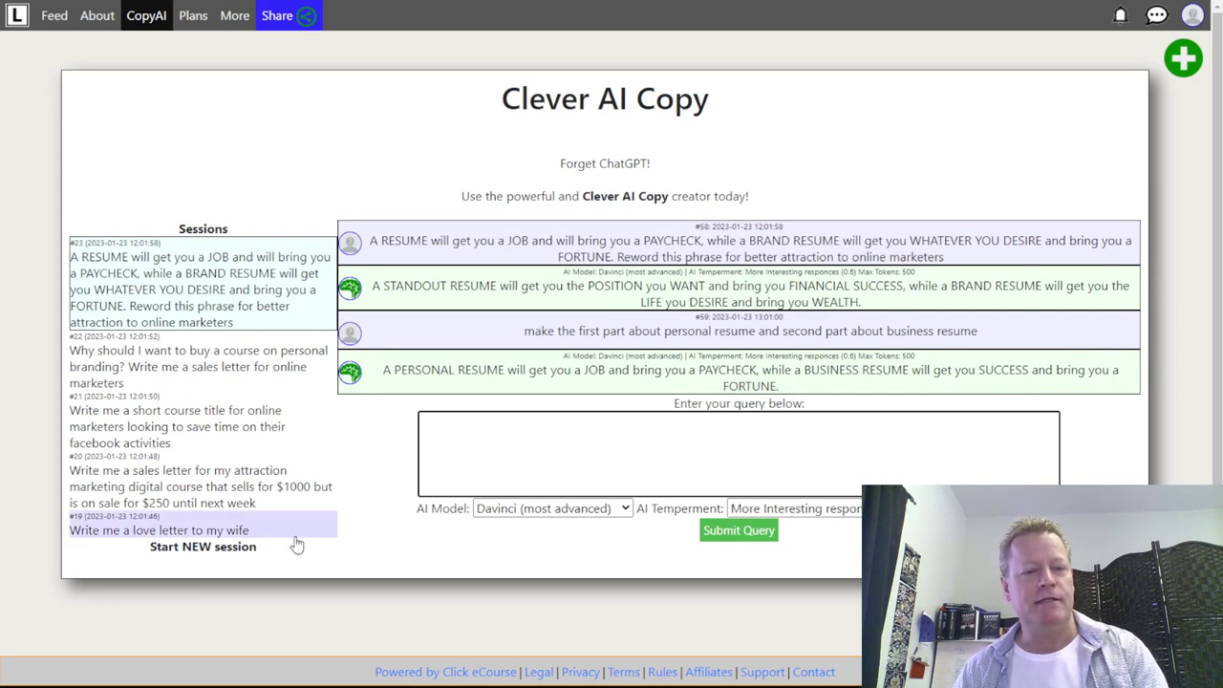
click(203, 549)
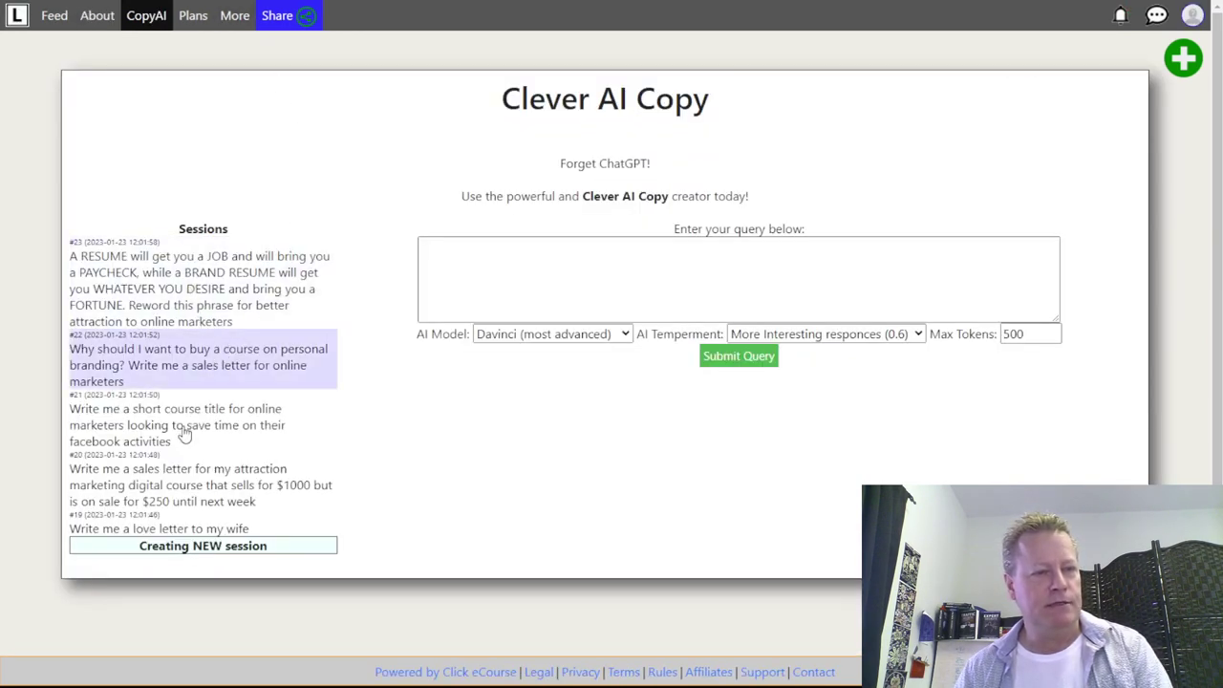
click(197, 264)
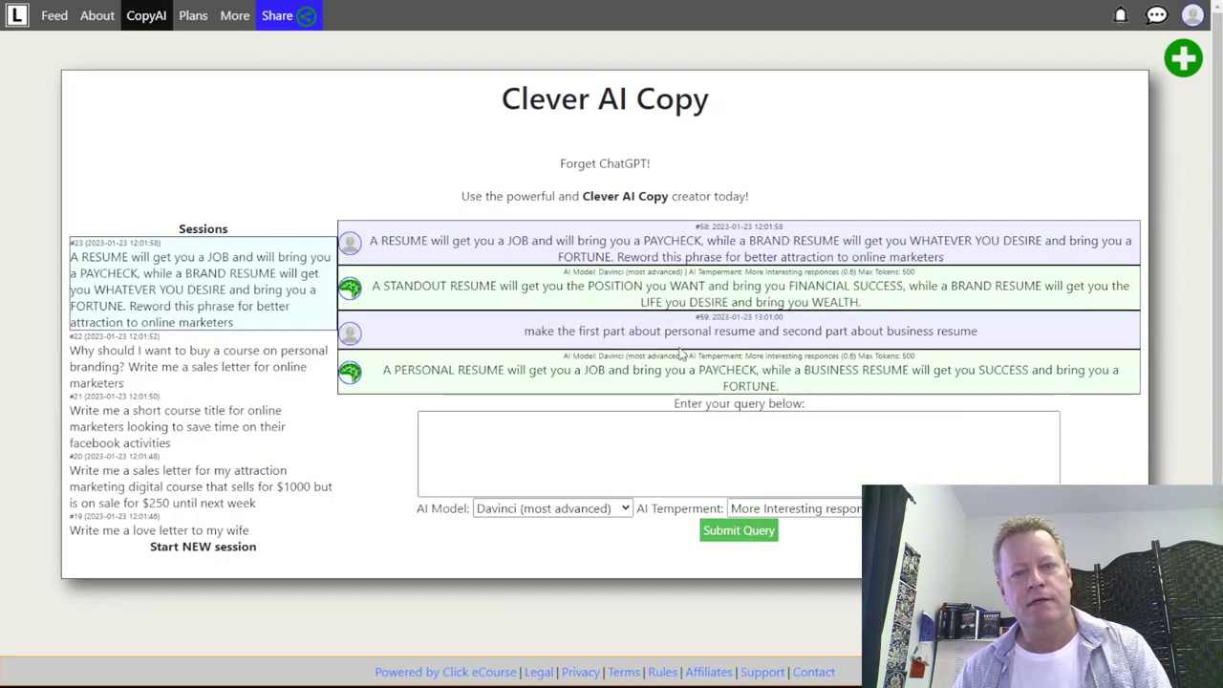
scroll(750, 372, down, 1)
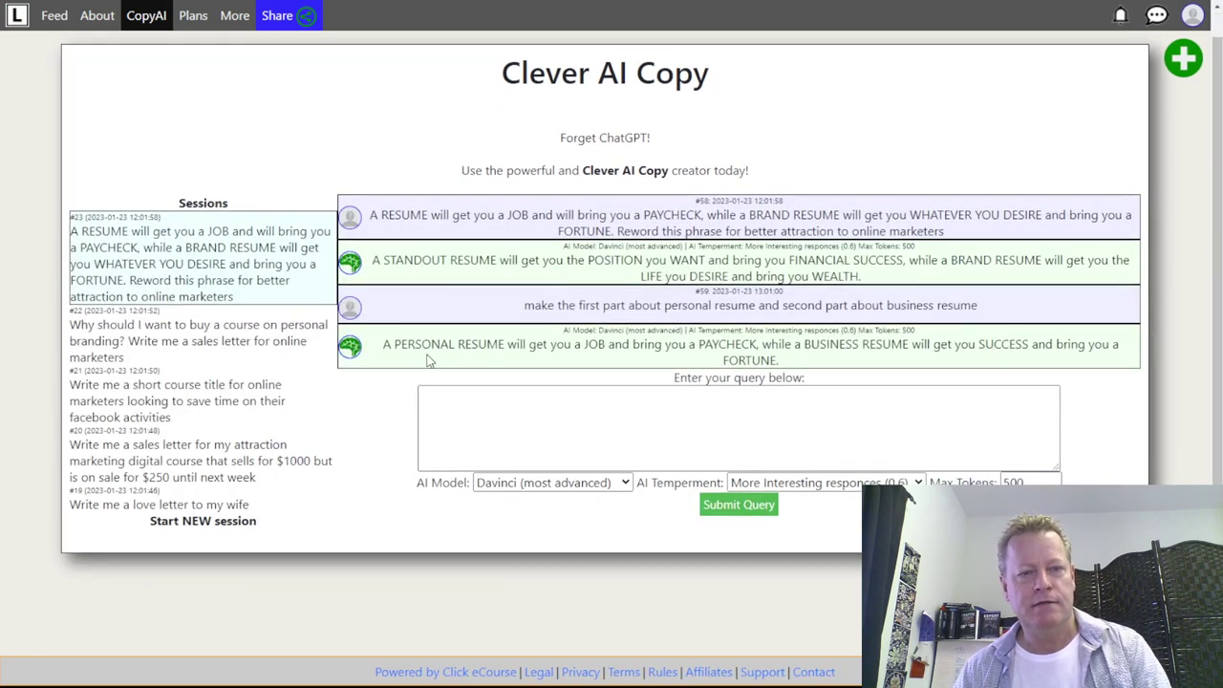
- Paste the AI's PERSONAL versus BUSINESS RESUME line after the summary, changing BUSINESS to BRAND
drag(383, 351, 784, 369)
key(ctrl+c)
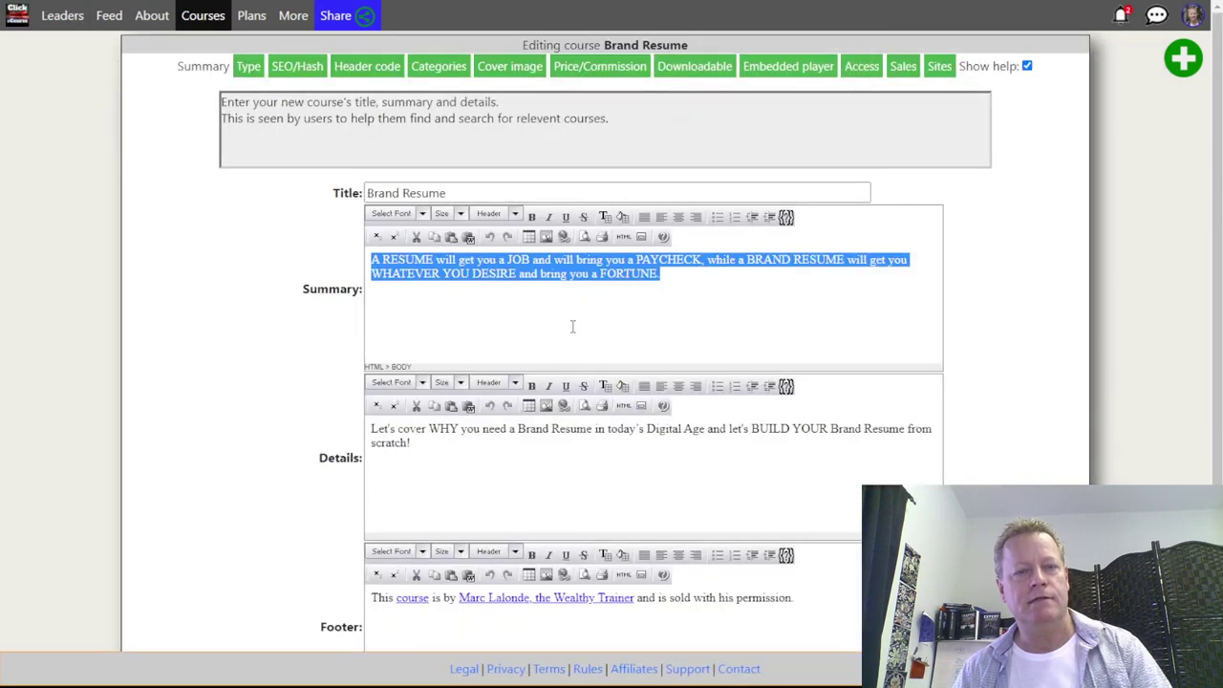
click(572, 326)
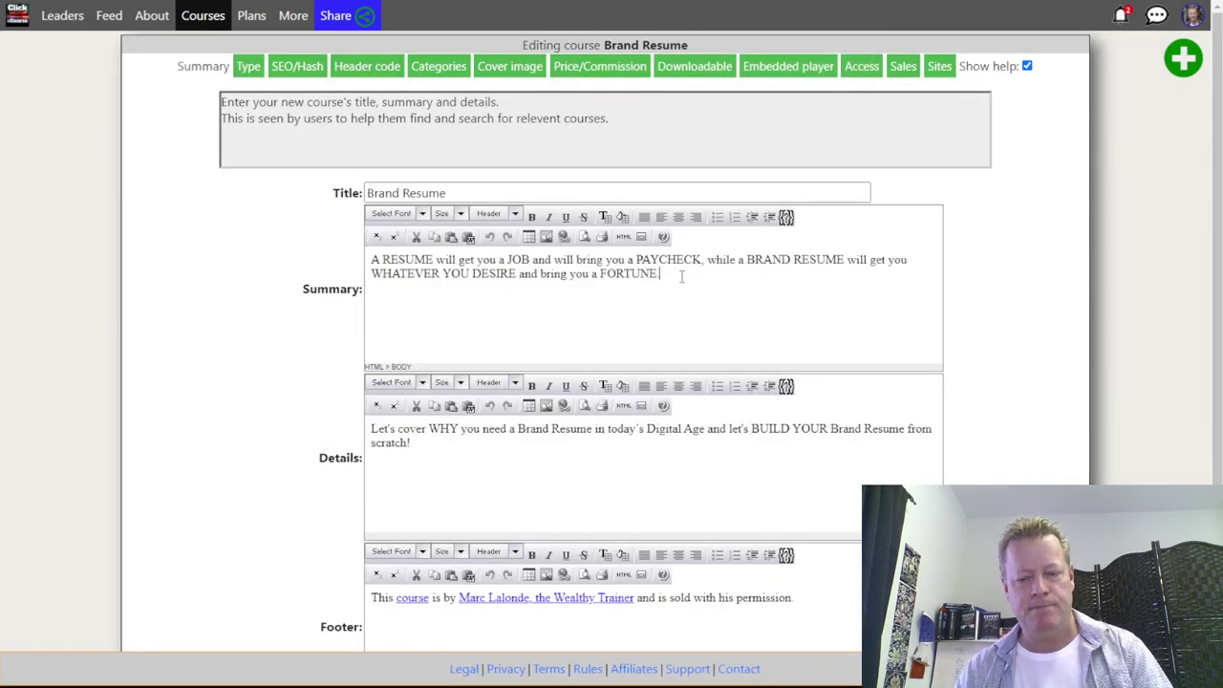
key(ctrl+v)
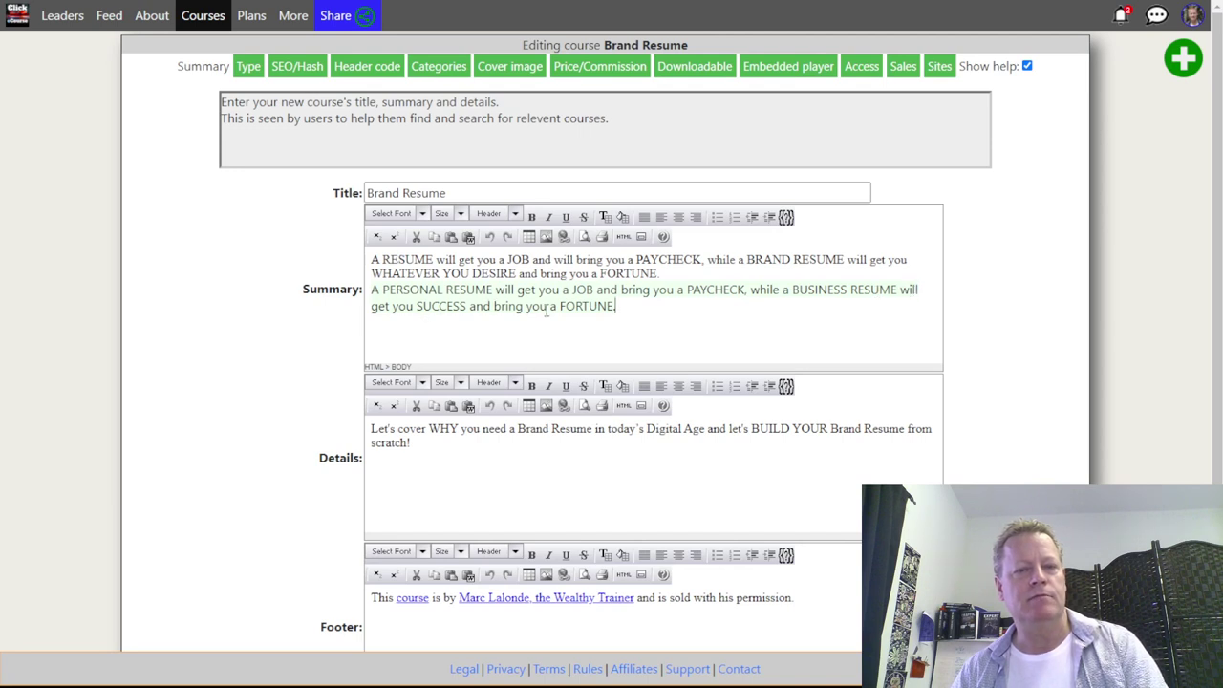
double_click(818, 288)
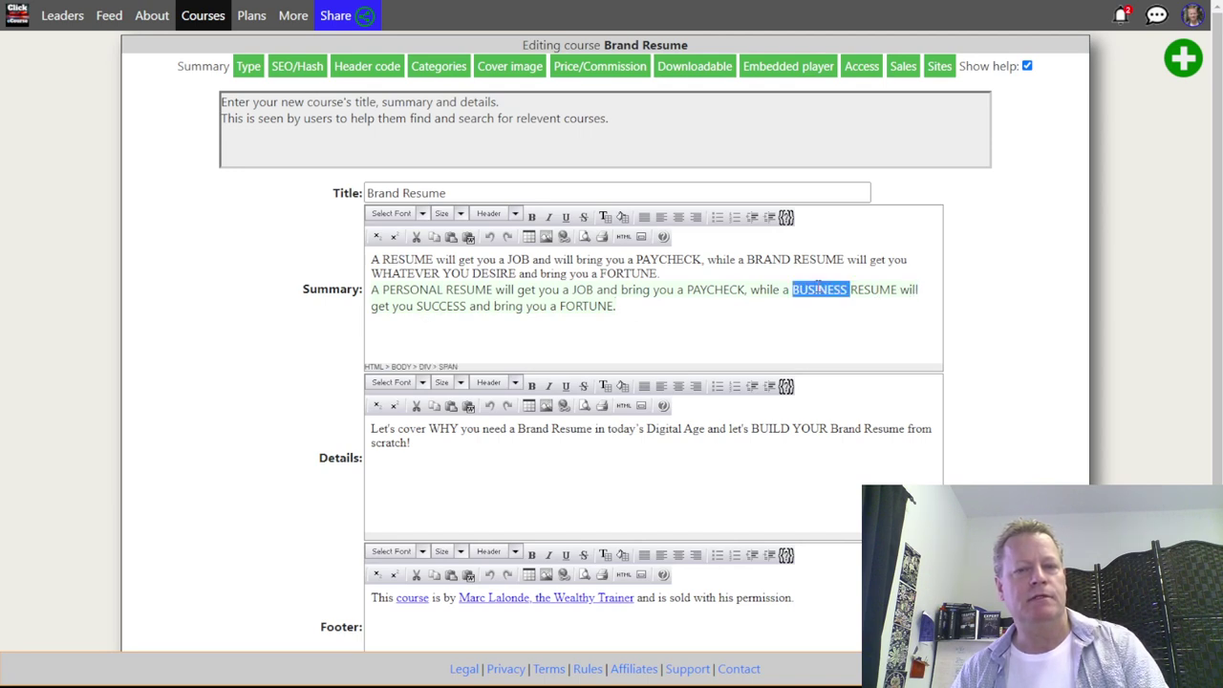
text(BA)
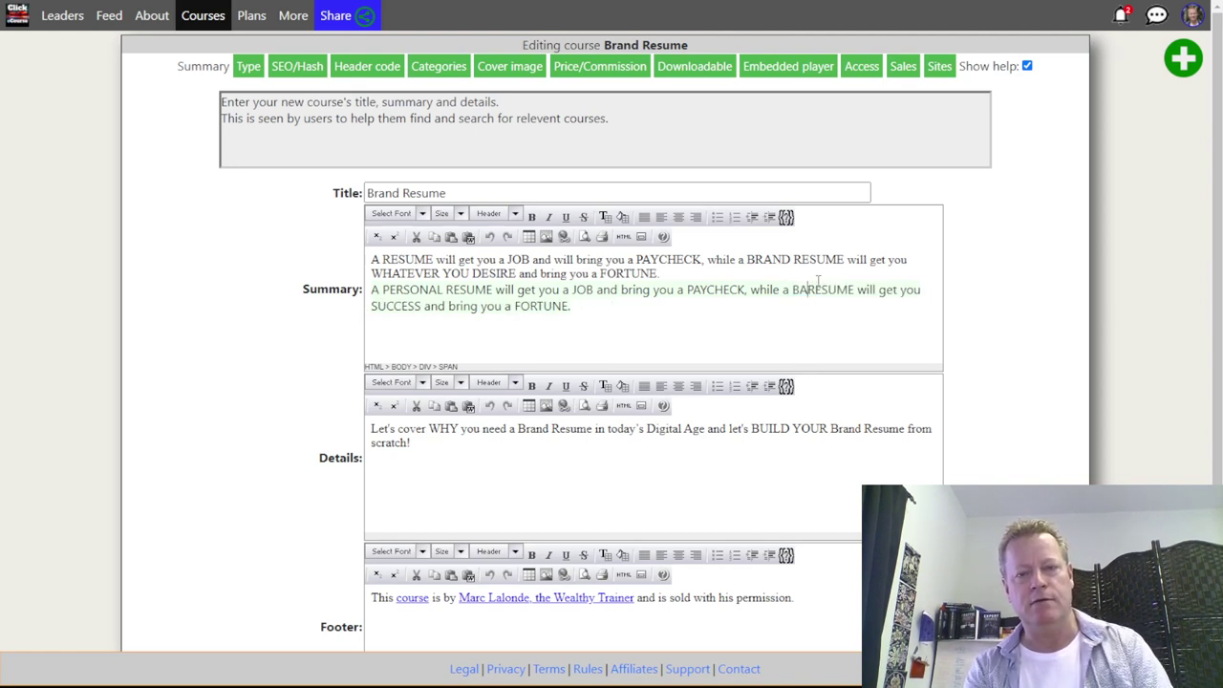
key(BackSpace)
text(RAND)
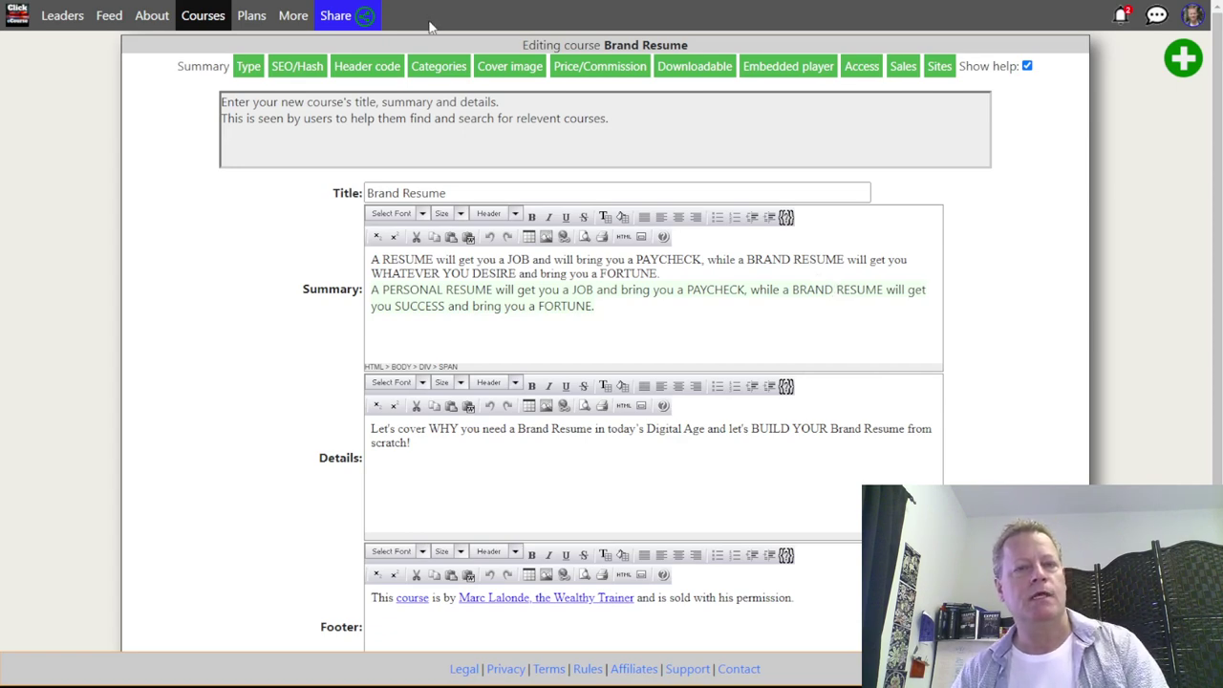
- Back in Clever AI Copy, begin typing the follow-up query 'make second part'
key(ctrl+Tab)
click(526, 436)
text(maske sedons a)
key(BackSpace)
key(BackSpace)
key(BackSpace)
key(BackSpace)
key(BackSpace)
key(BackSpace)
key(BackSpace)
key(BackSpace)
key(BackSpace)
key(BackSpace)
key(BackSpace)
key(BackSpace)
key(BackSpace)
key(BackSpace)
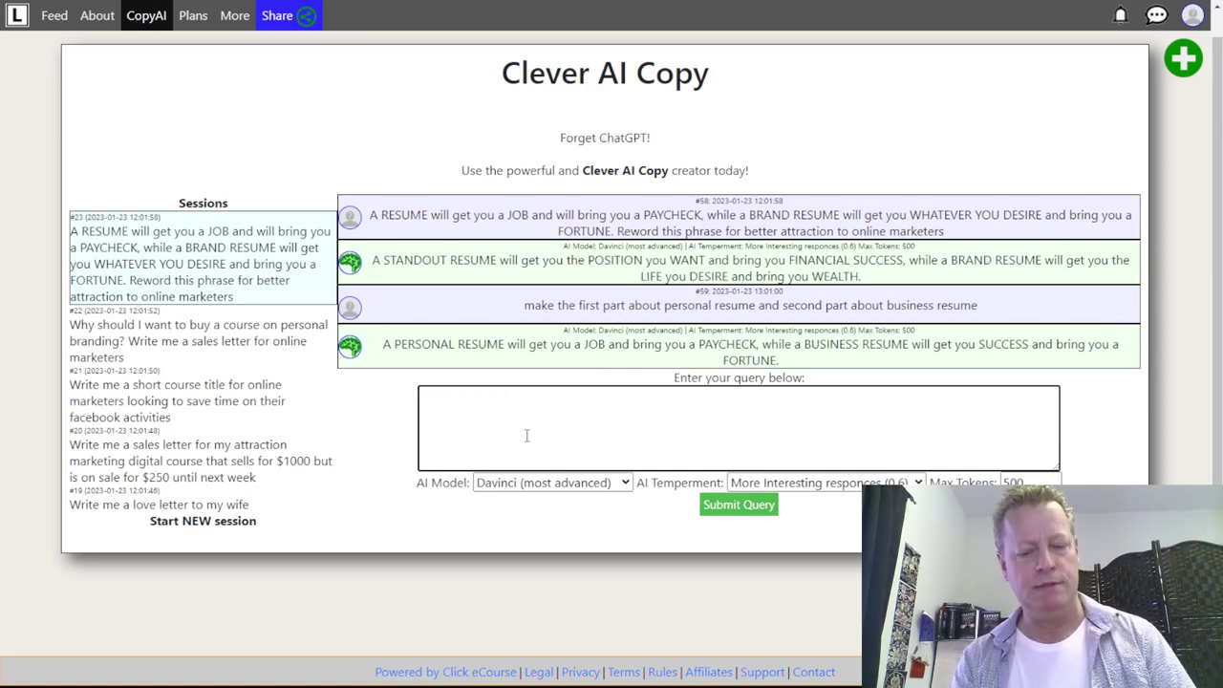
text(make second par t)
- Submit 'make second part about a brand resume' and grab the OPPORTUNITIES of a LIFETIME reply
key(BackSpace)
key(BackSpace)
text(t about)
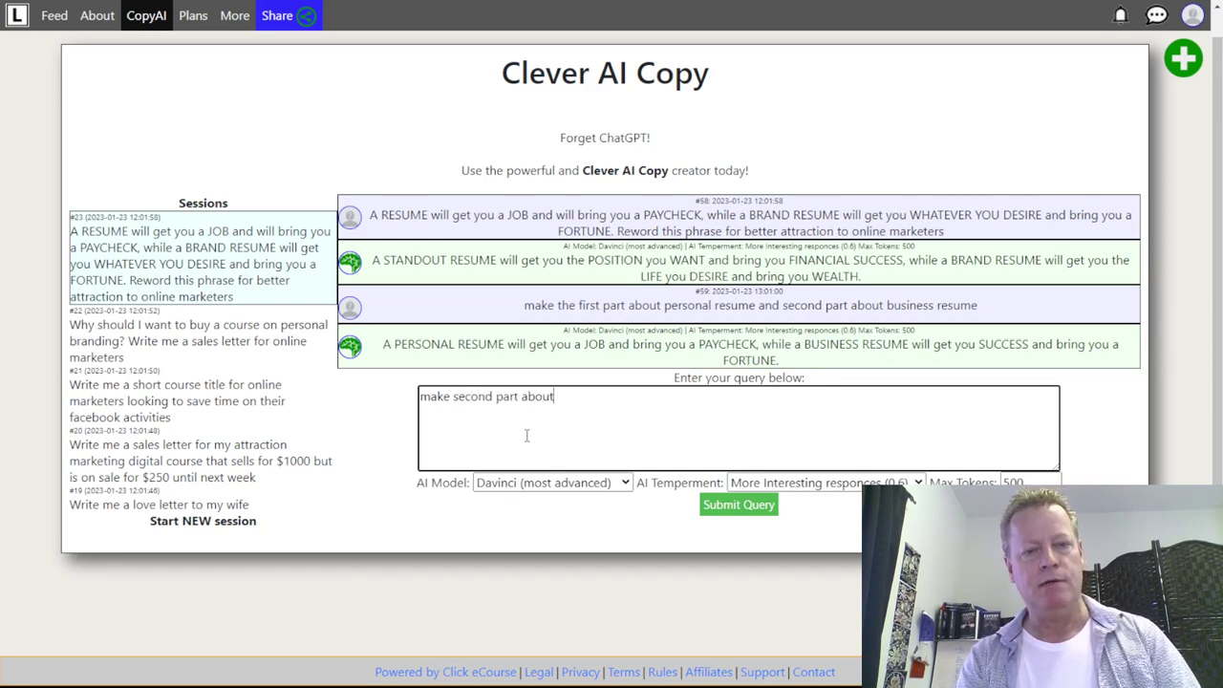
text( a brand resume)
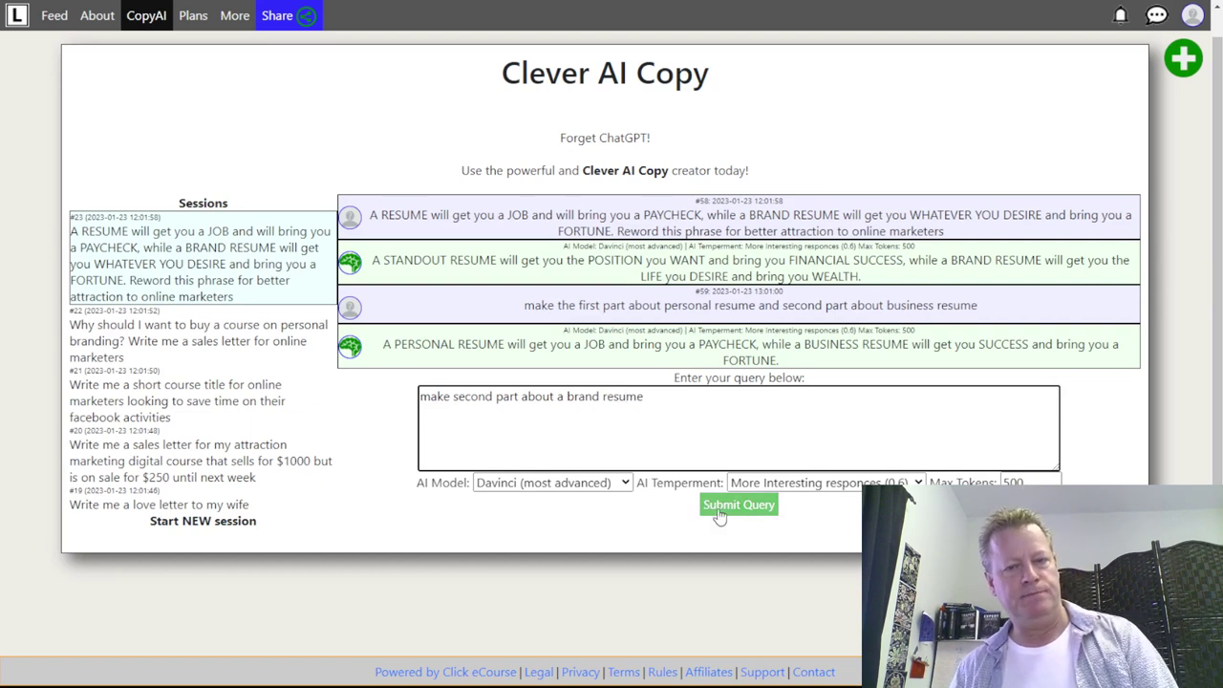
click(729, 508)
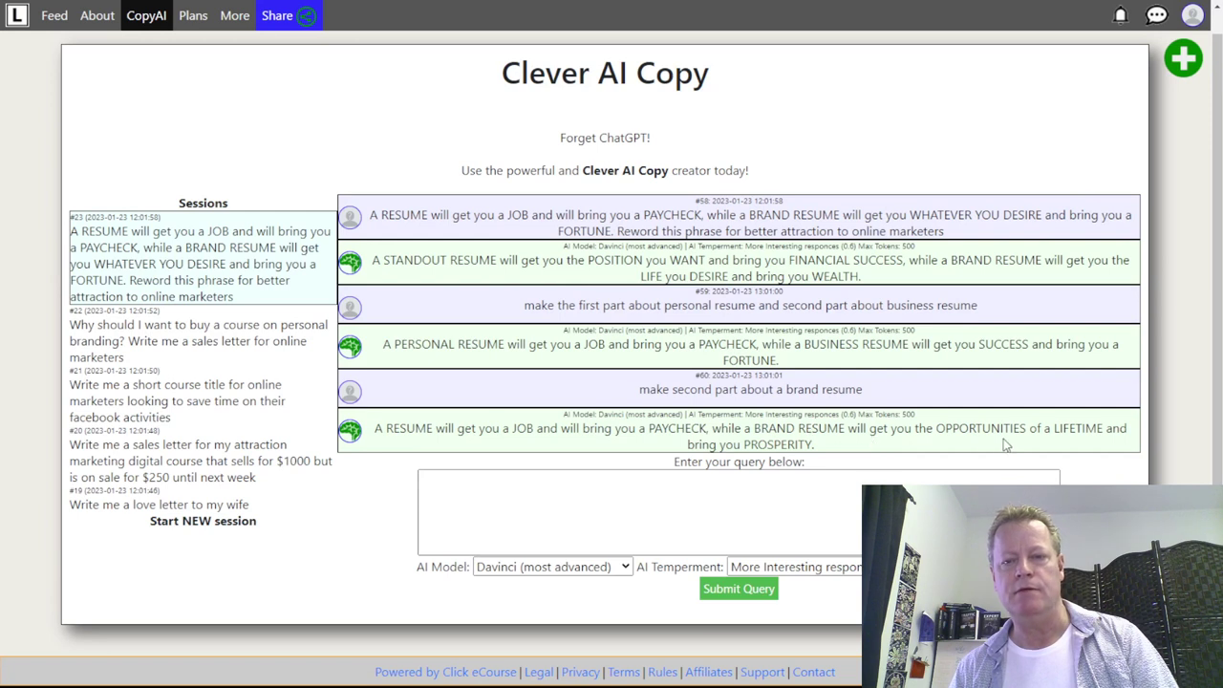
drag(827, 449, 377, 428)
key(ctrl+c)
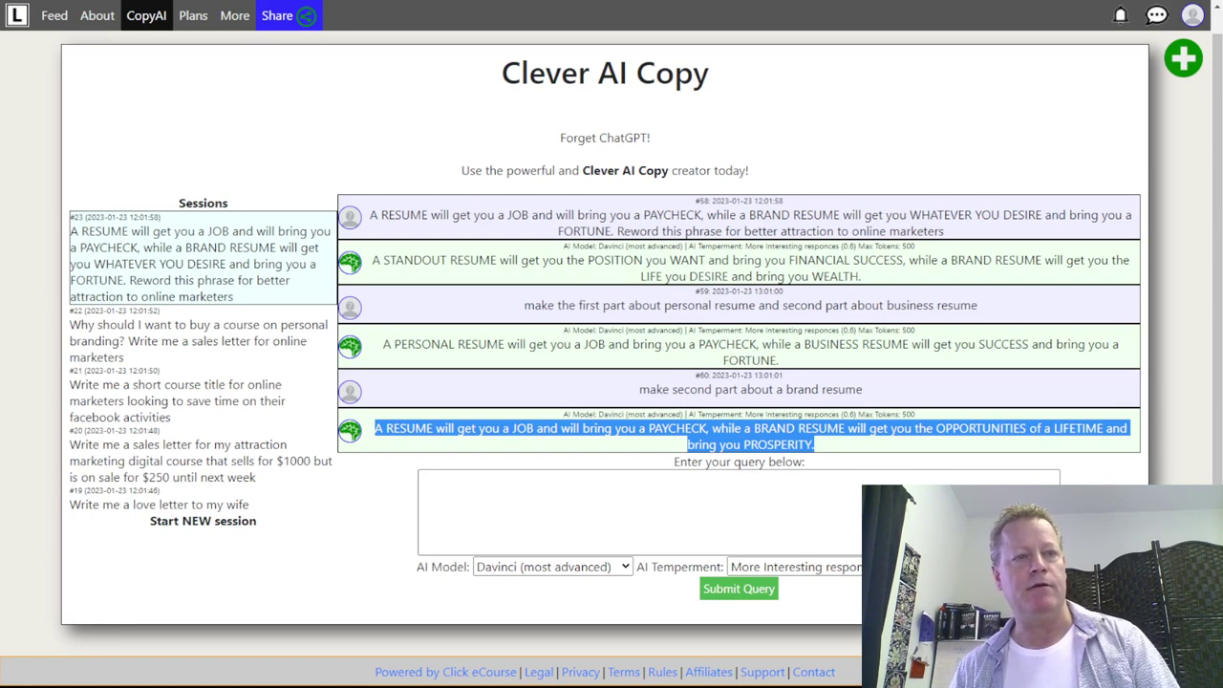
key(ctrl+Tab)
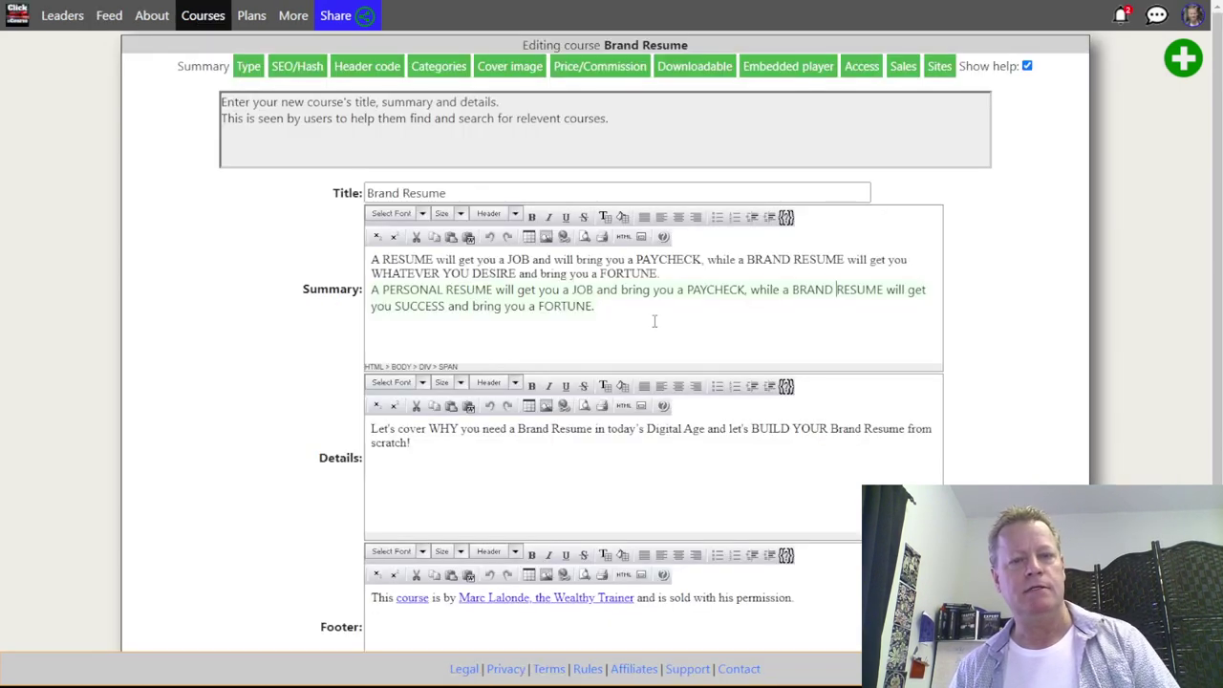
- Replace the old summary text with the pasted OPPORTUNITIES of a LIFETIME… PROSPERITY line
drag(594, 306, 367, 260)
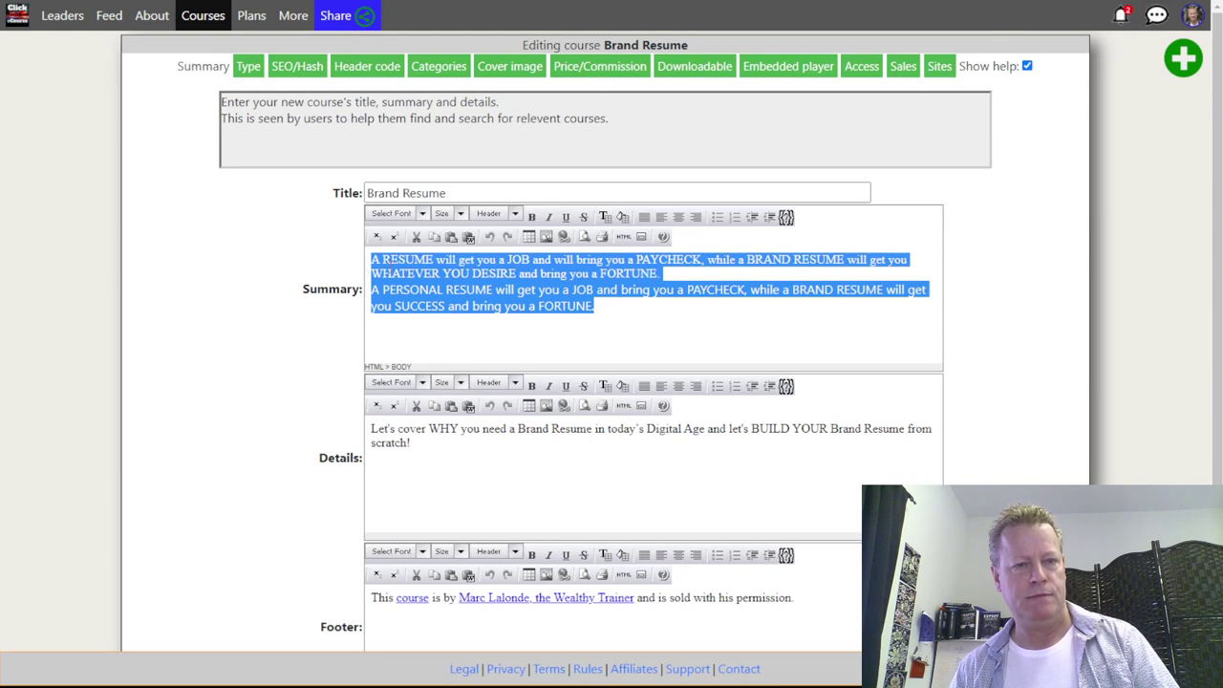
key(Delete)
key(ctrl+v)
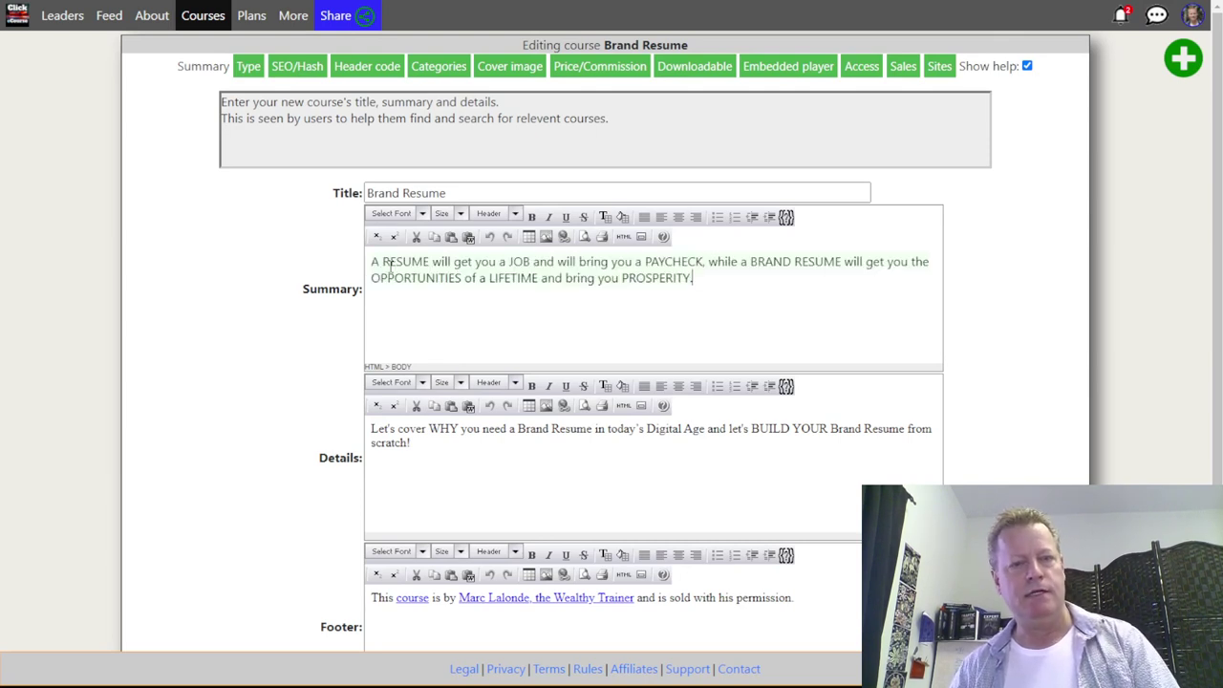
drag(712, 278, 499, 262)
click(490, 278)
drag(713, 278, 358, 268)
click(590, 283)
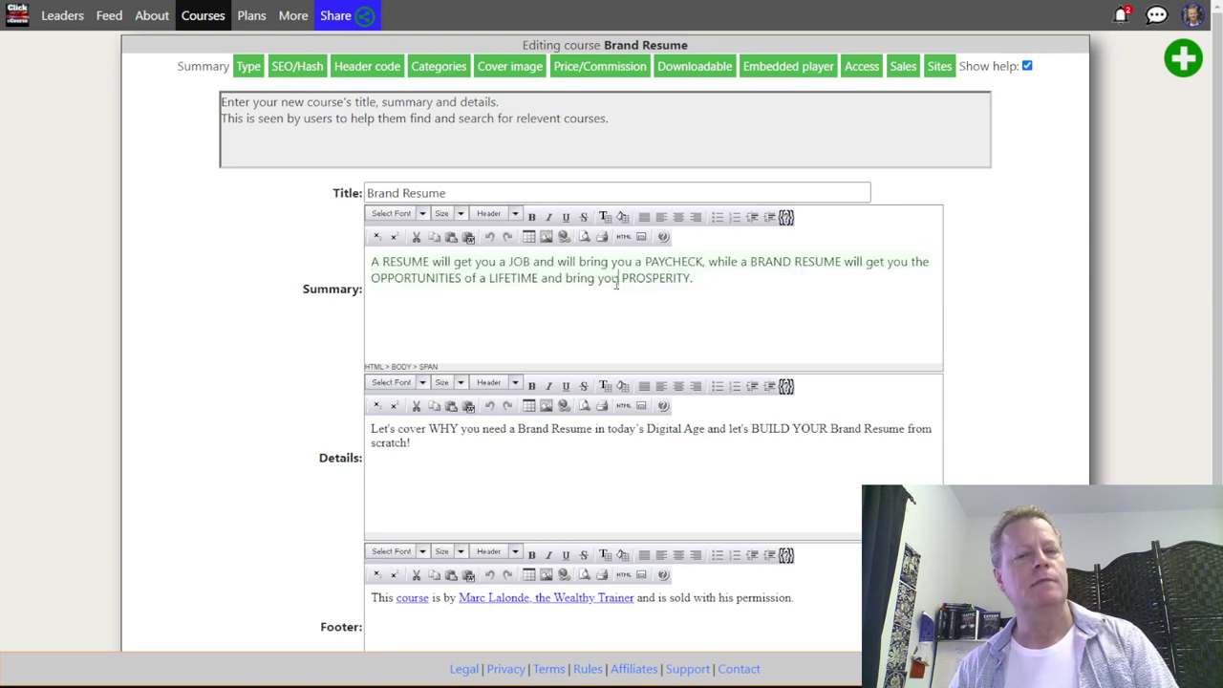
- Review the summary's HTML source to clean the pasted formatting, then check the Details text
click(623, 237)
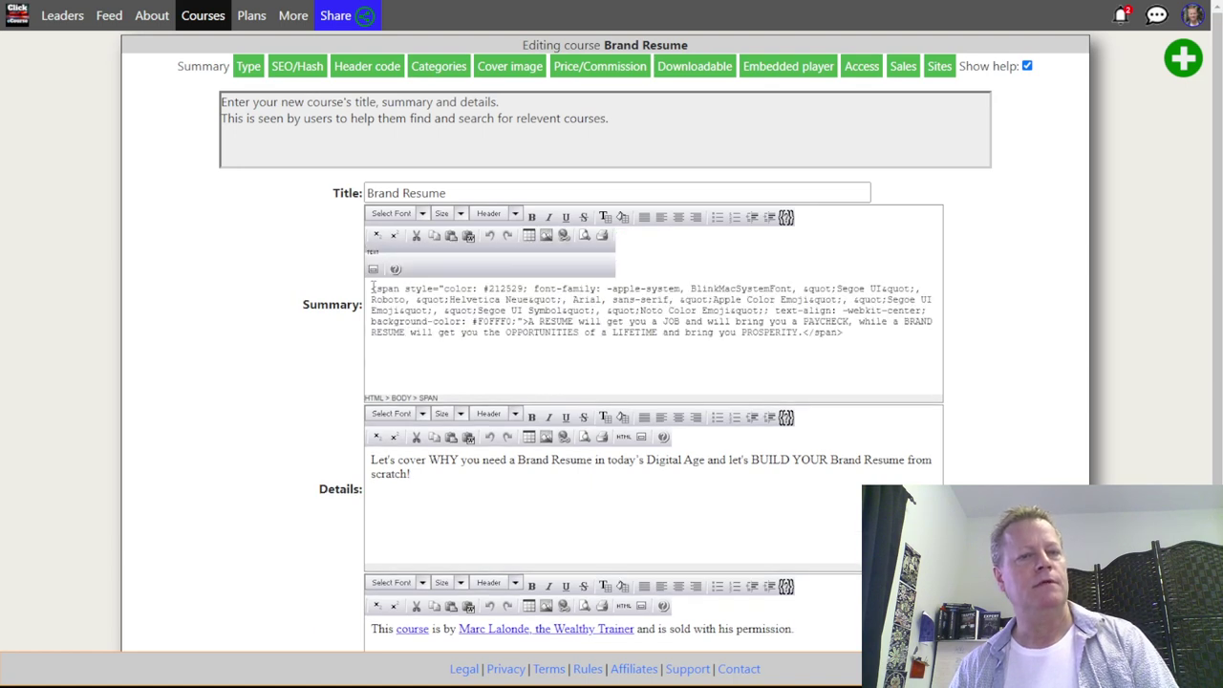
drag(371, 286, 915, 397)
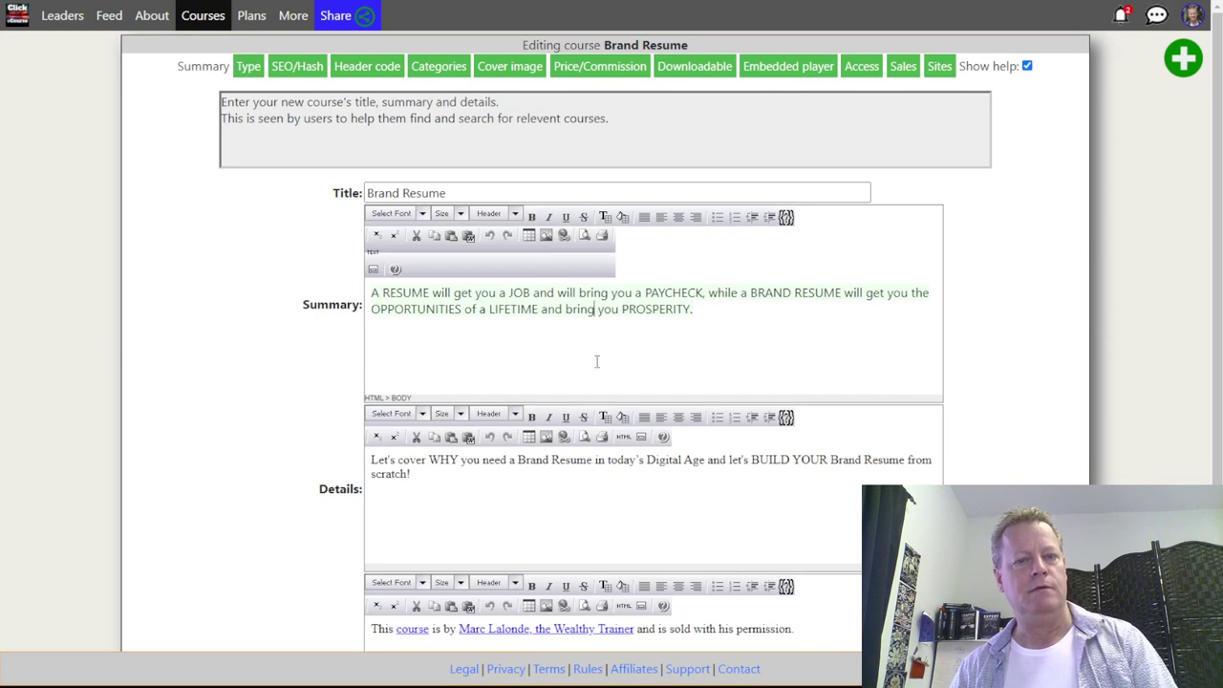
click(636, 303)
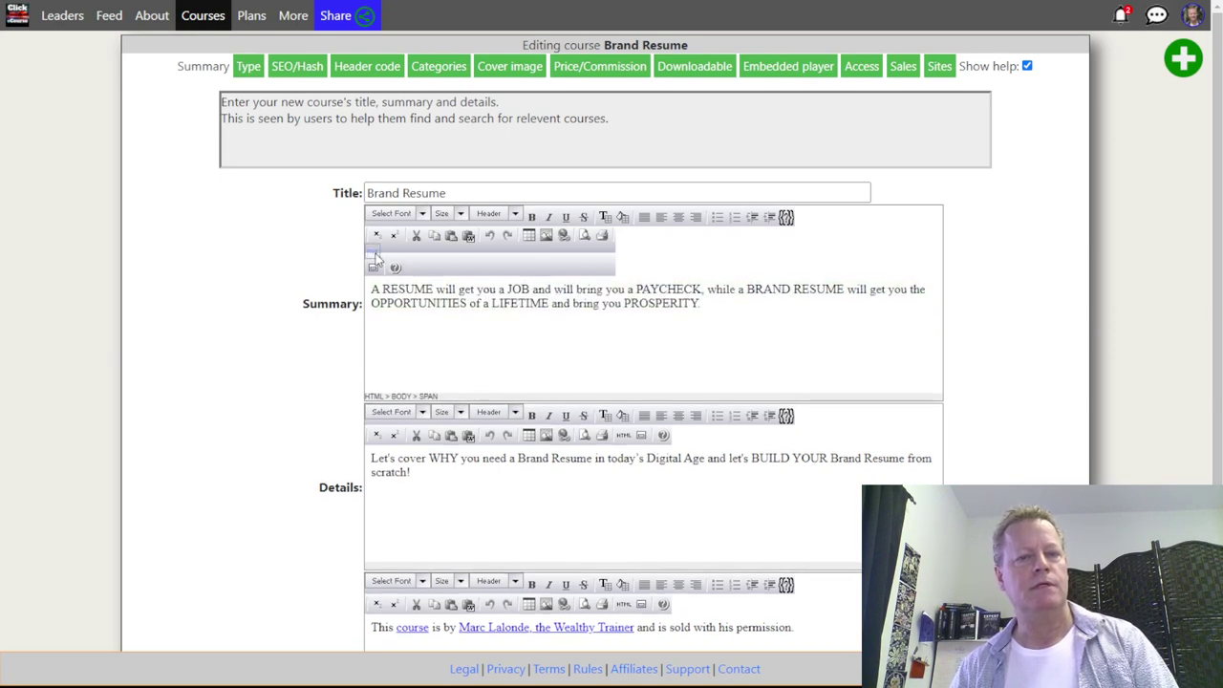
scroll(638, 339, down, 3)
click(516, 339)
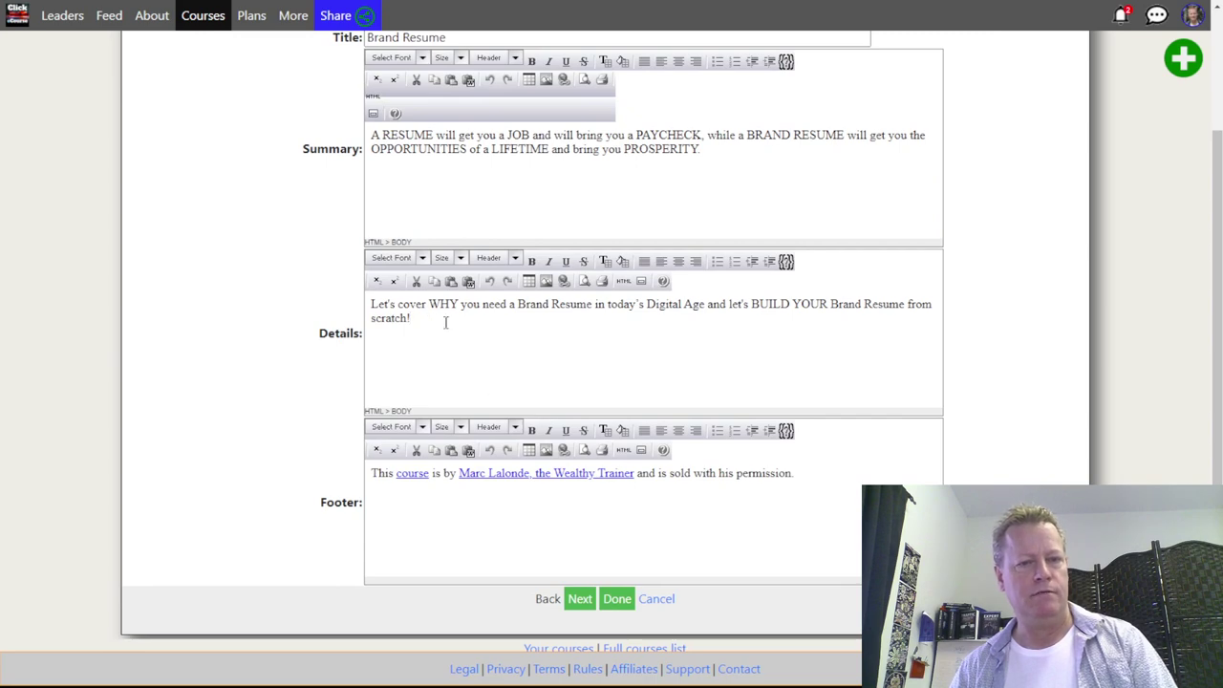
scroll(514, 357, up, 1)
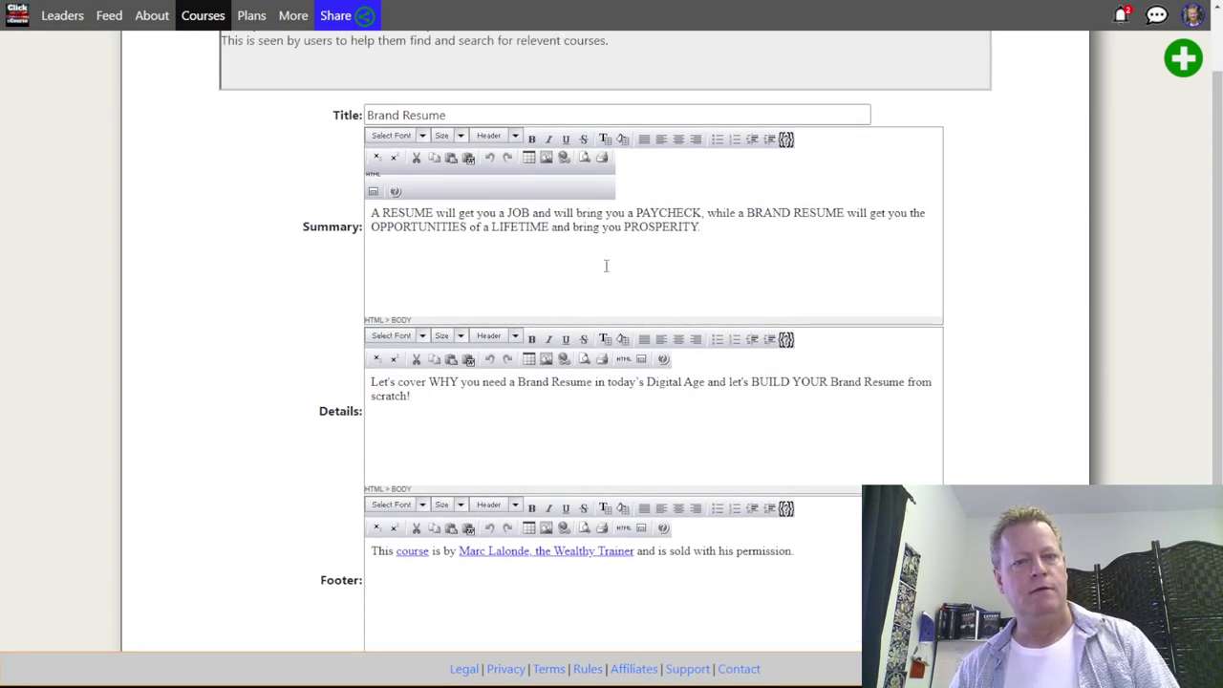
key(ctrl+Tab)
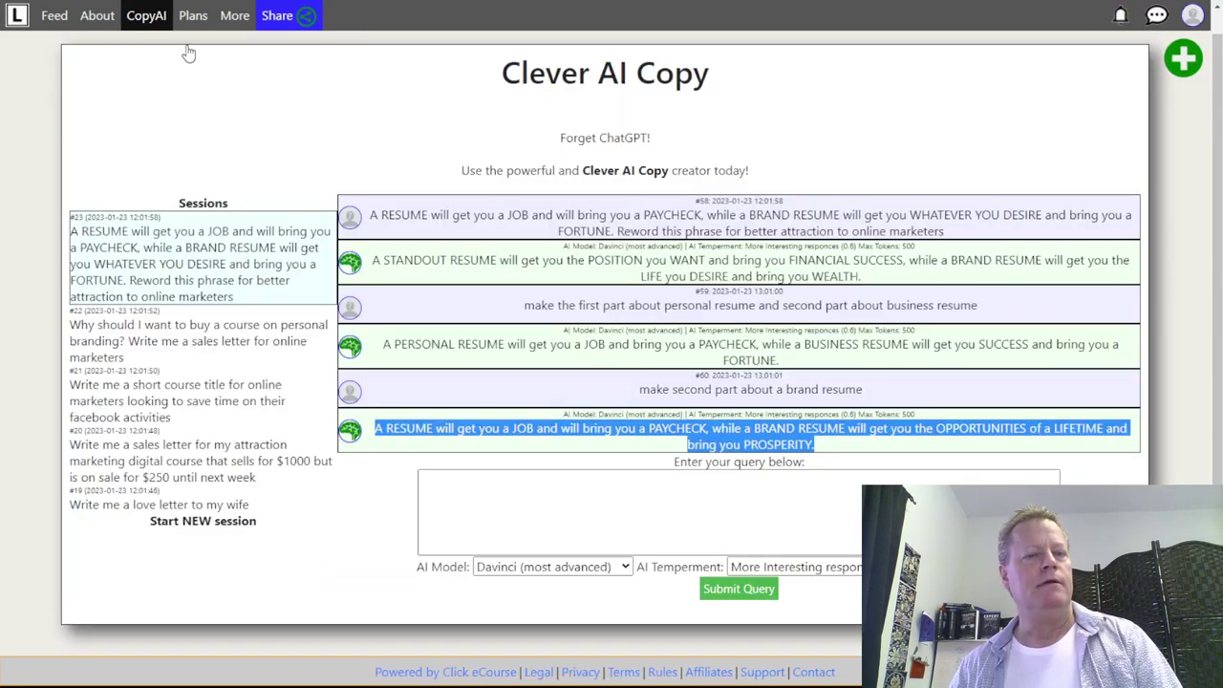
- Have the AI convert the tagline into a digital-course summary on creating a brand resume, then start a new session
click(644, 494)
text(convert this )
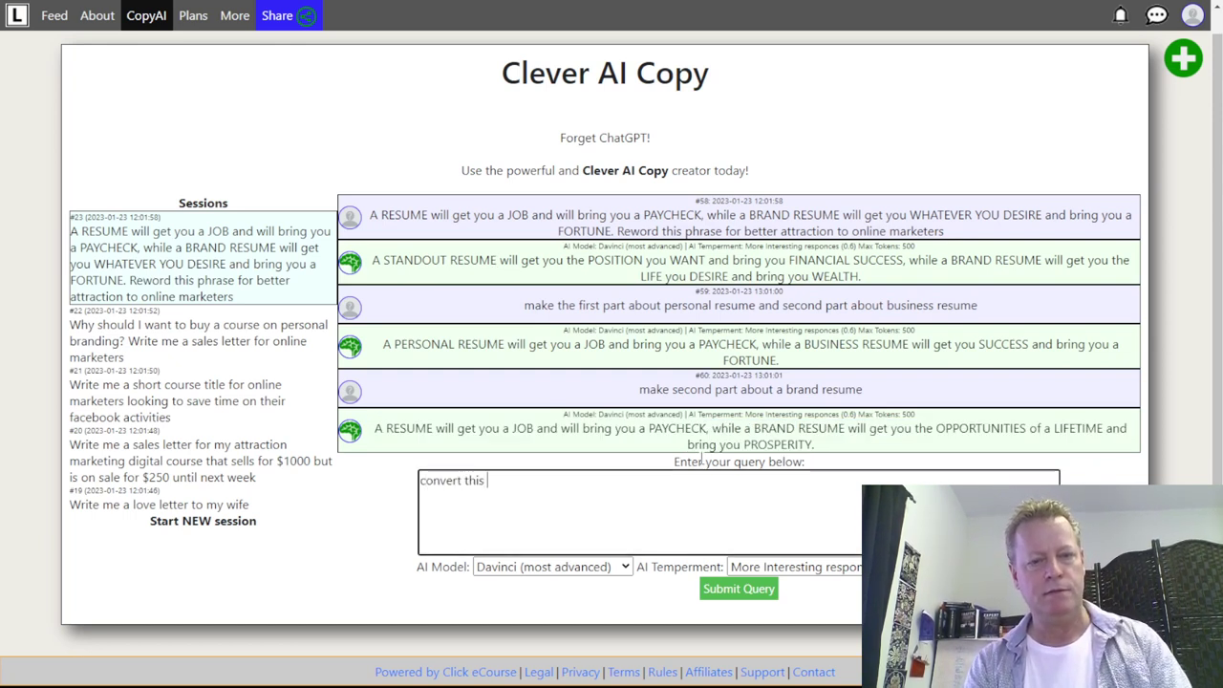
text(to a summary of wha)
text(t we will )
text(el)
text(ear)
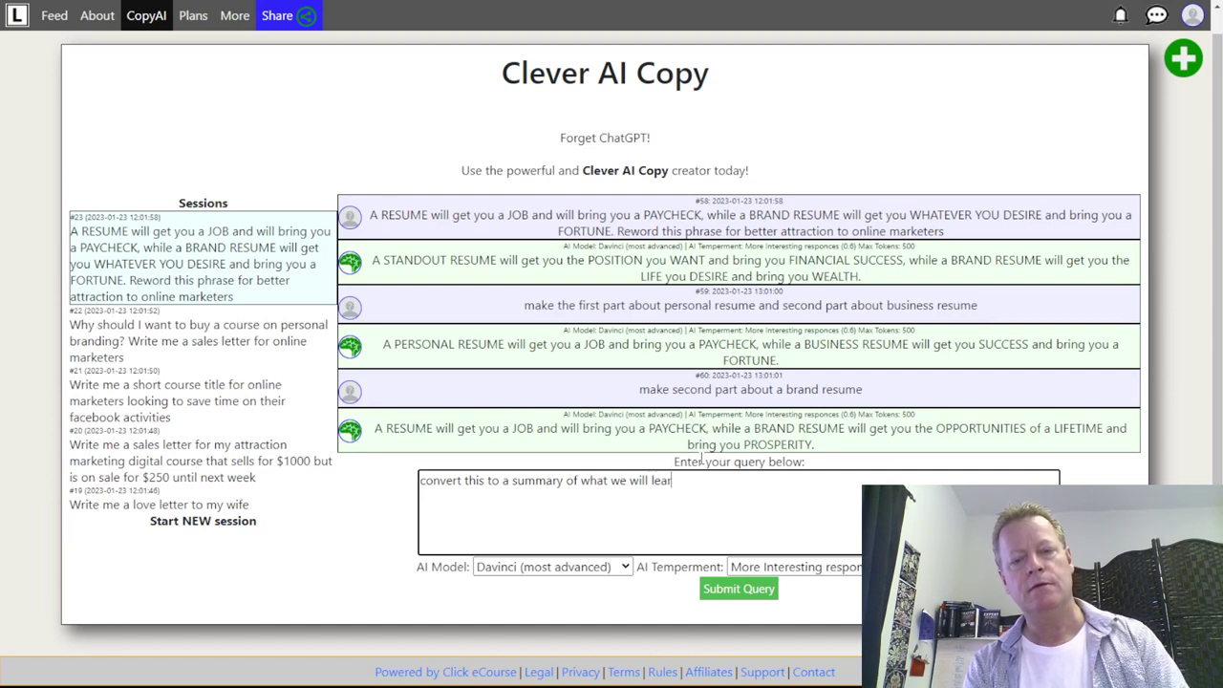
text(n in a )
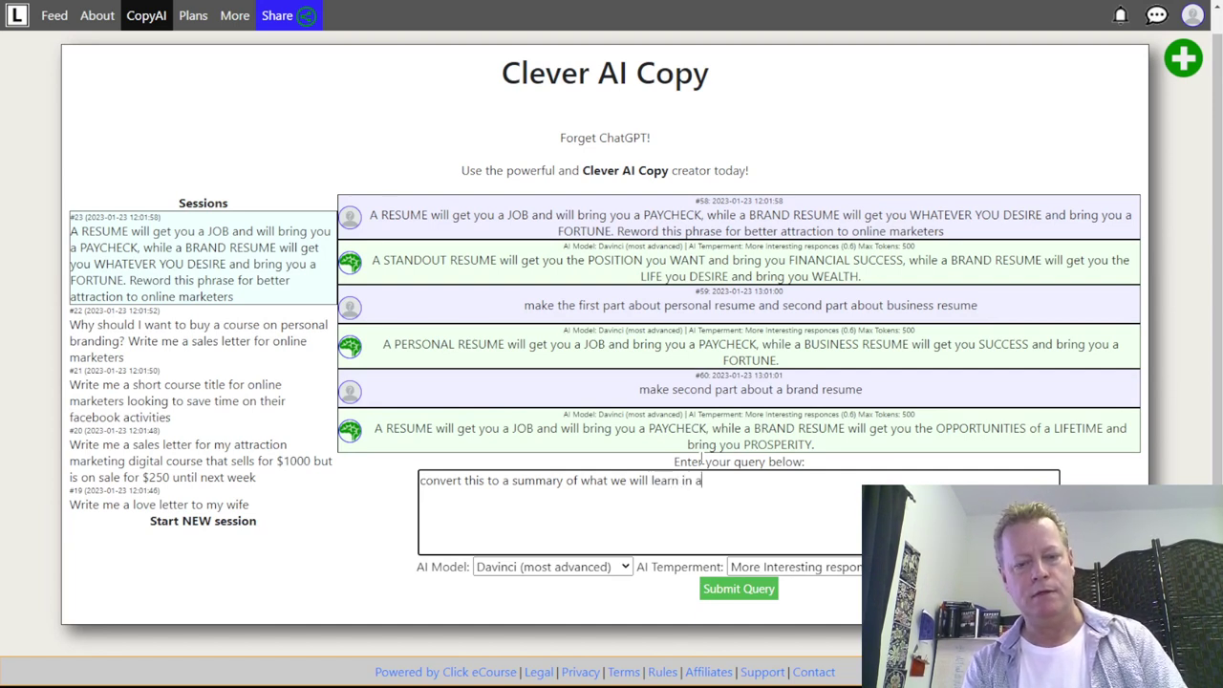
text(digital course on how to create a brand)
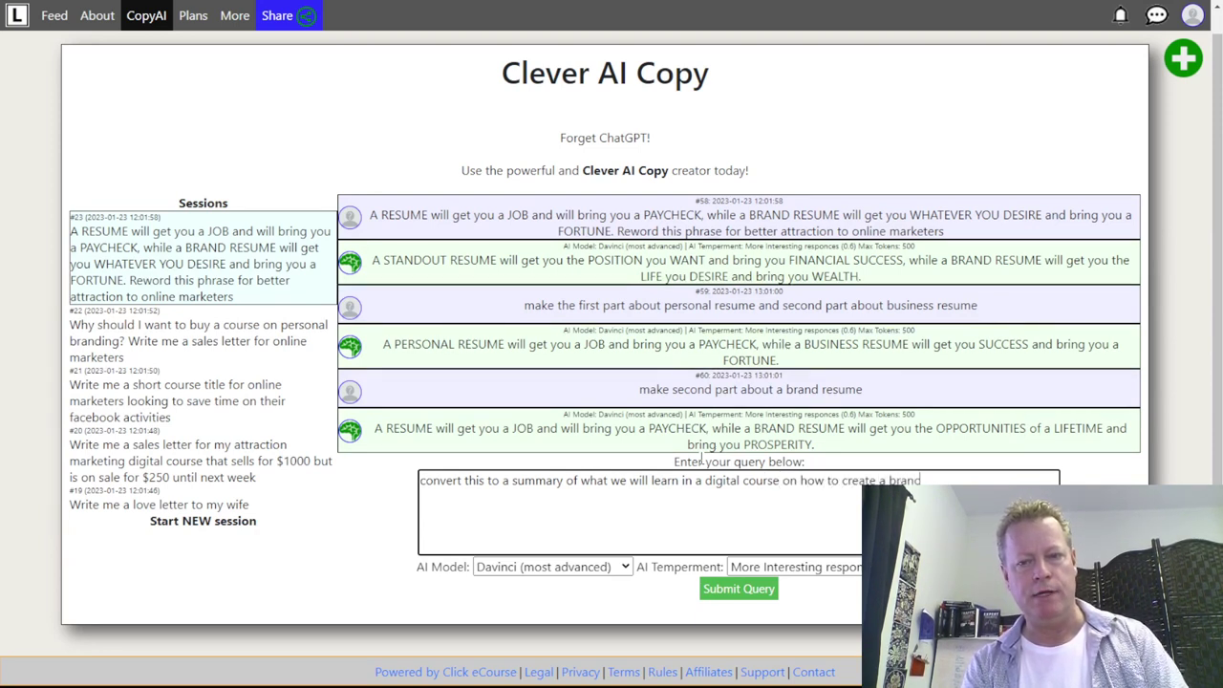
text( resume)
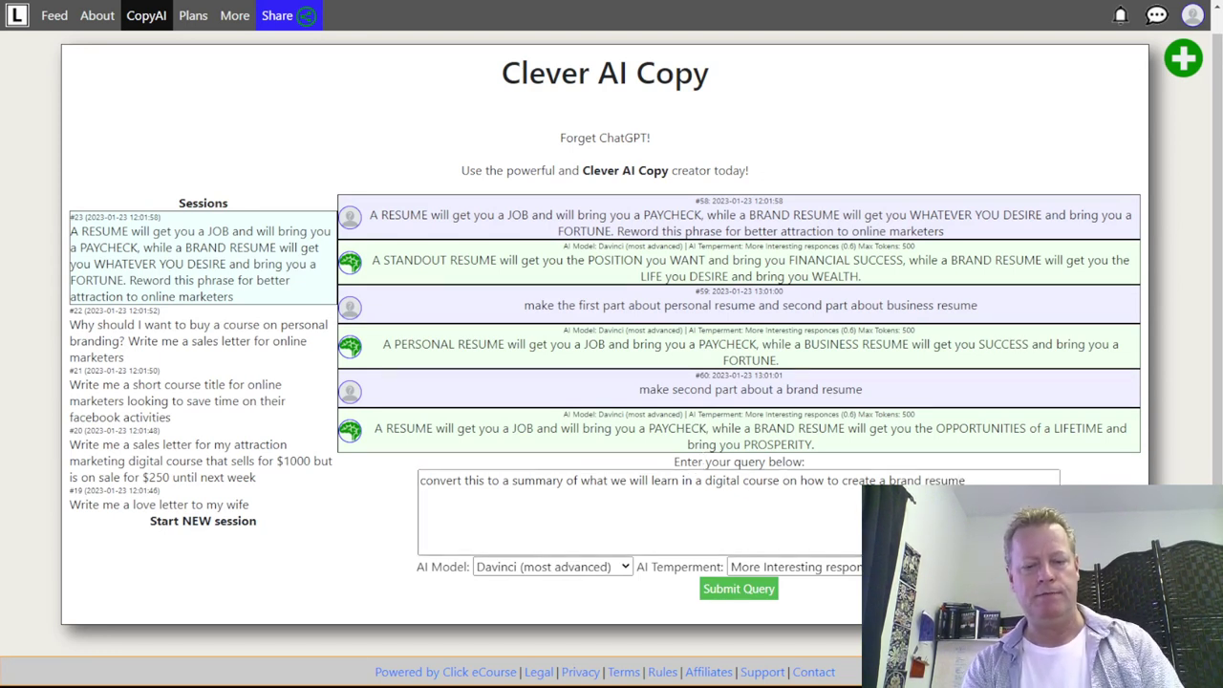
click(737, 590)
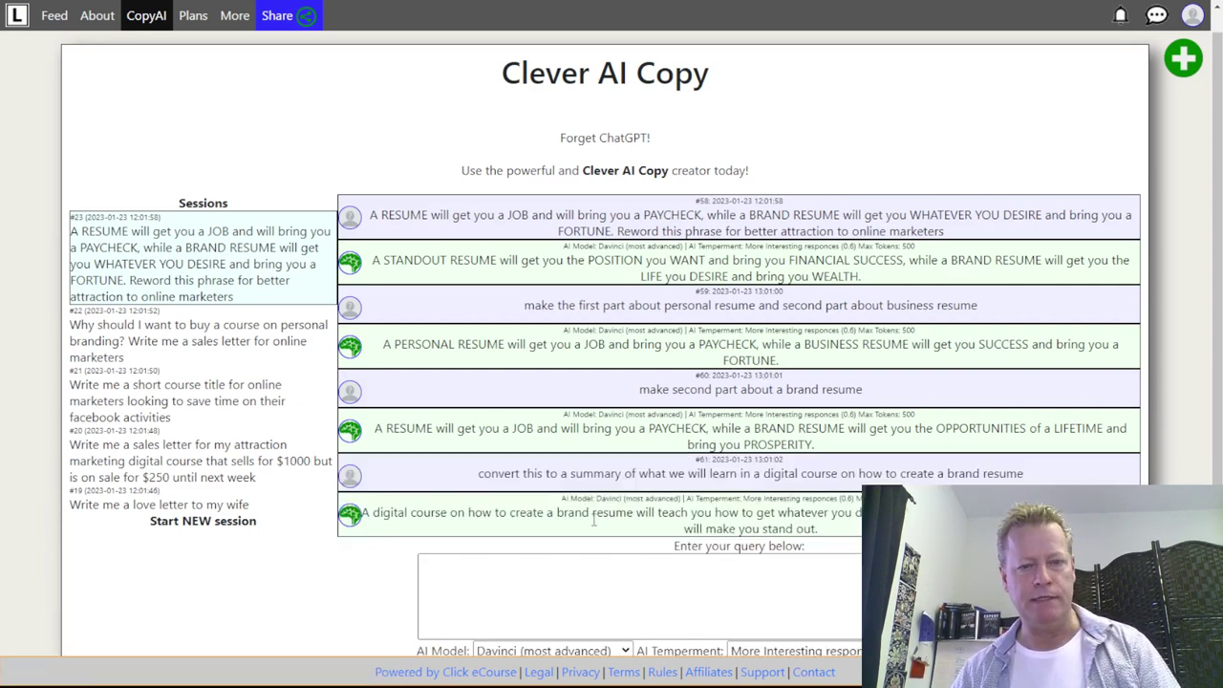
scroll(747, 520, down, 2)
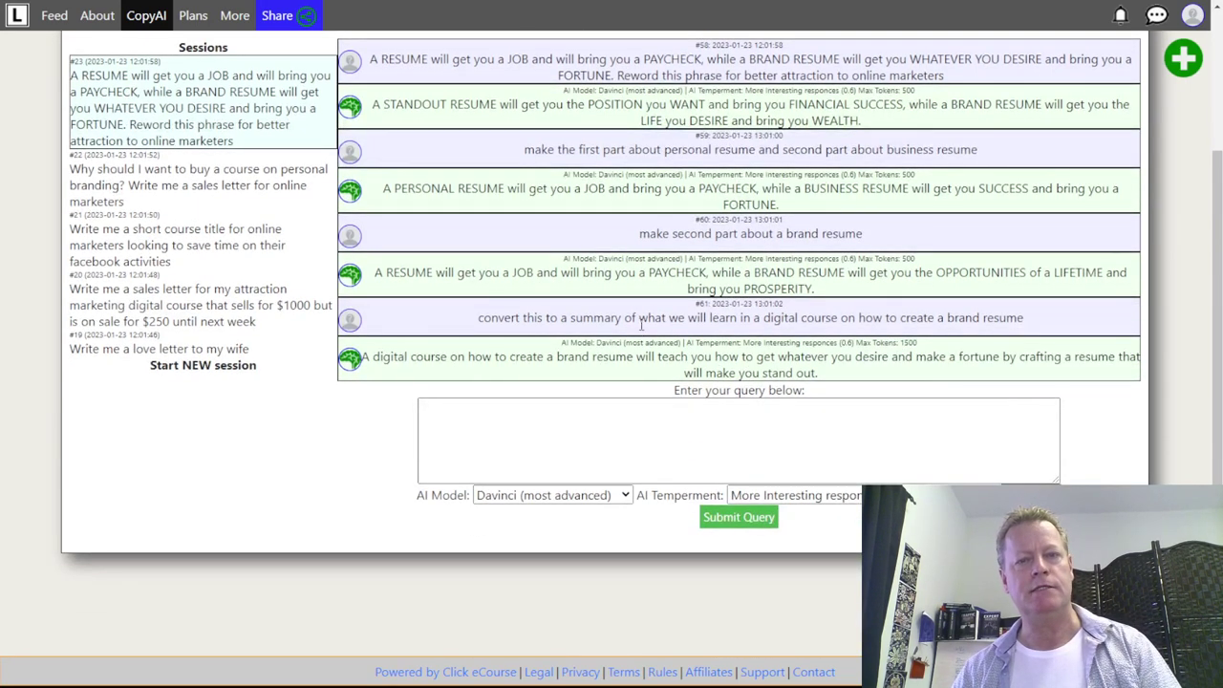
scroll(205, 315, up, 2)
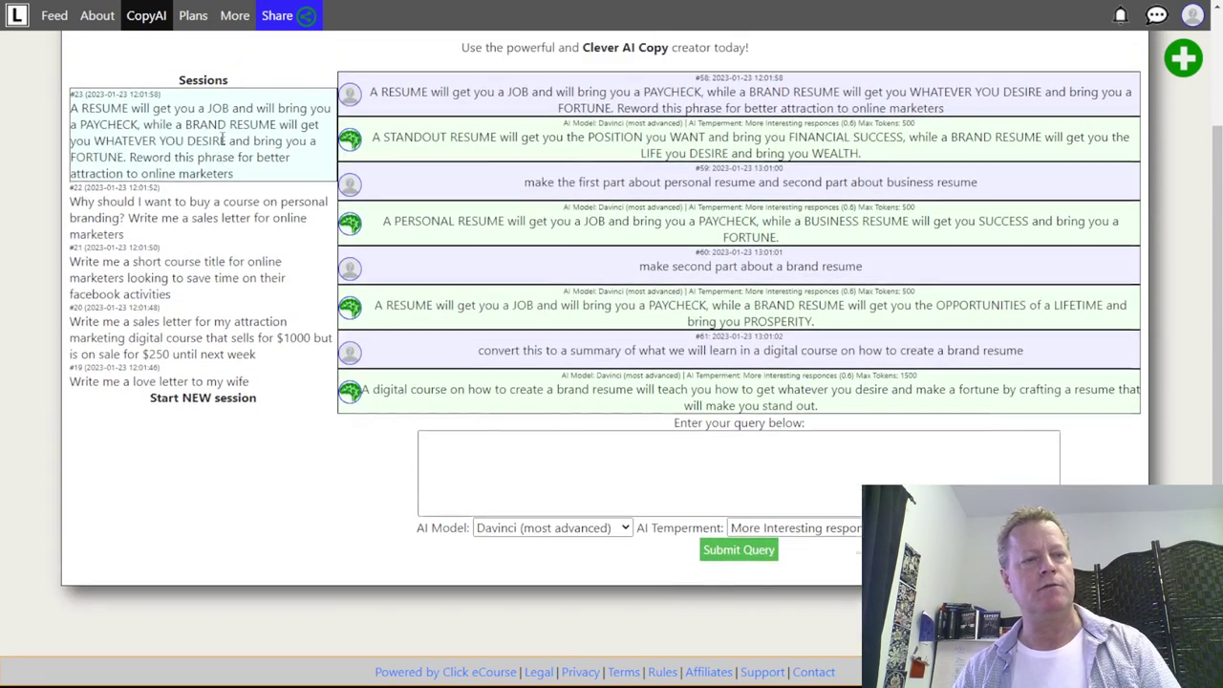
click(196, 549)
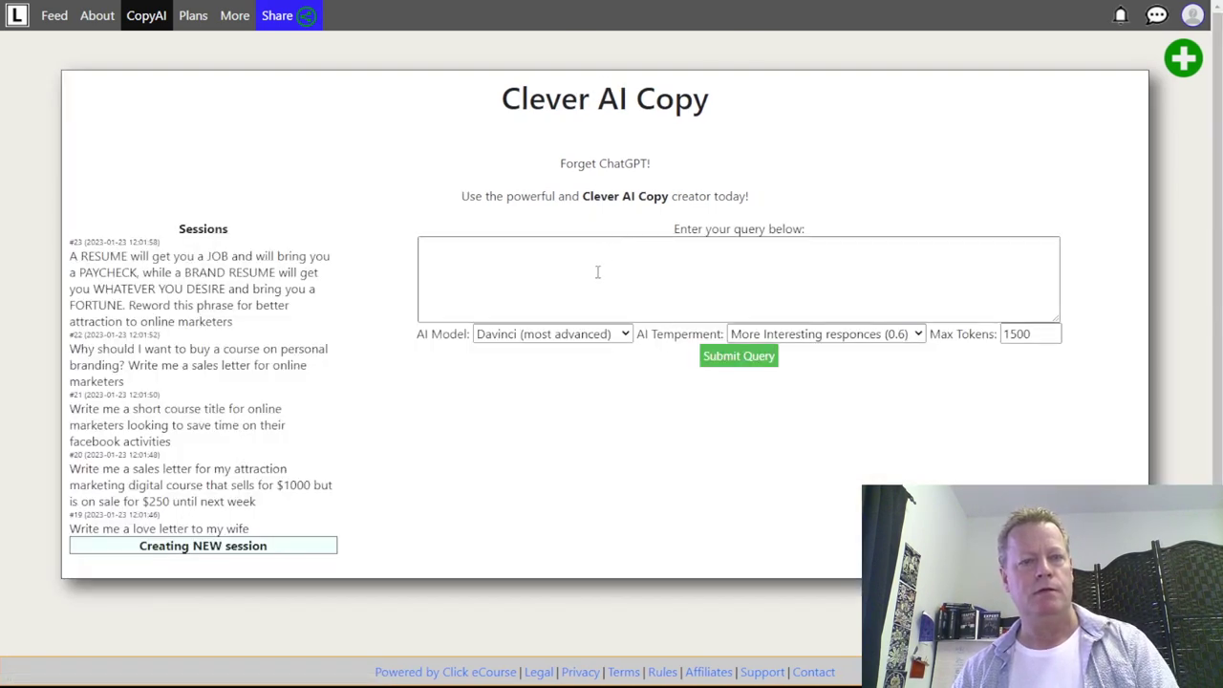
click(599, 271)
- Submit 'write me a course summary for a digital course about building a brand resume' with marketing, content, social and branding strategies
text(w)
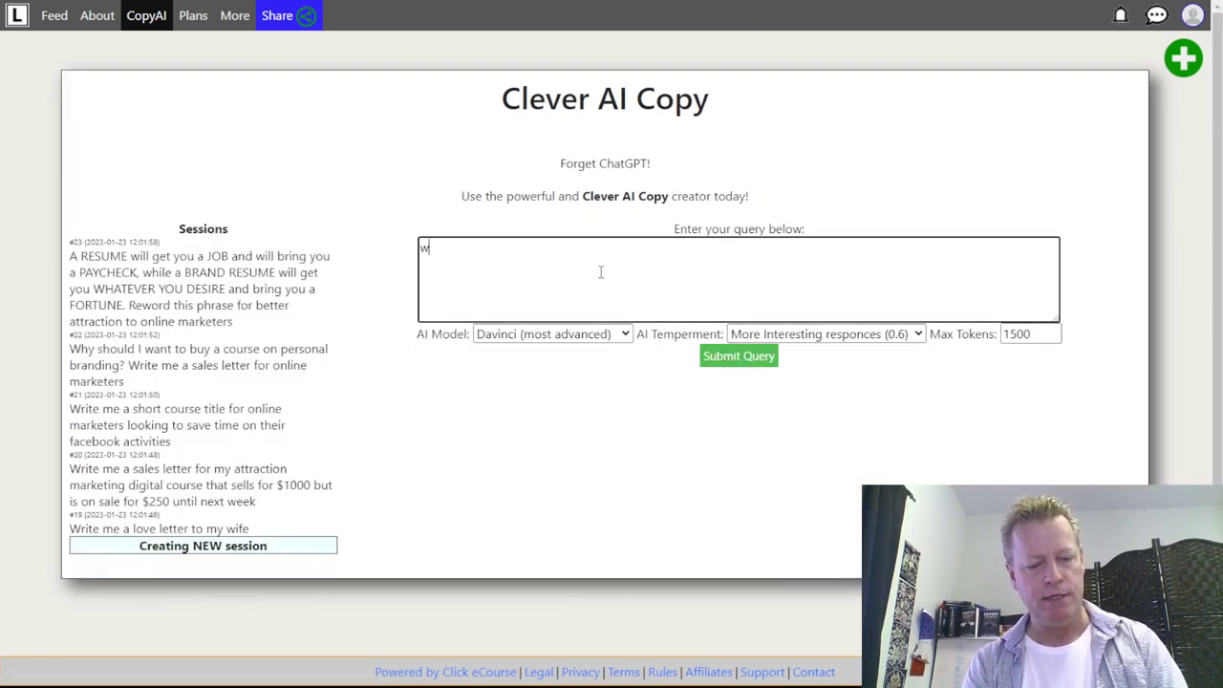
text(rite me a course summary)
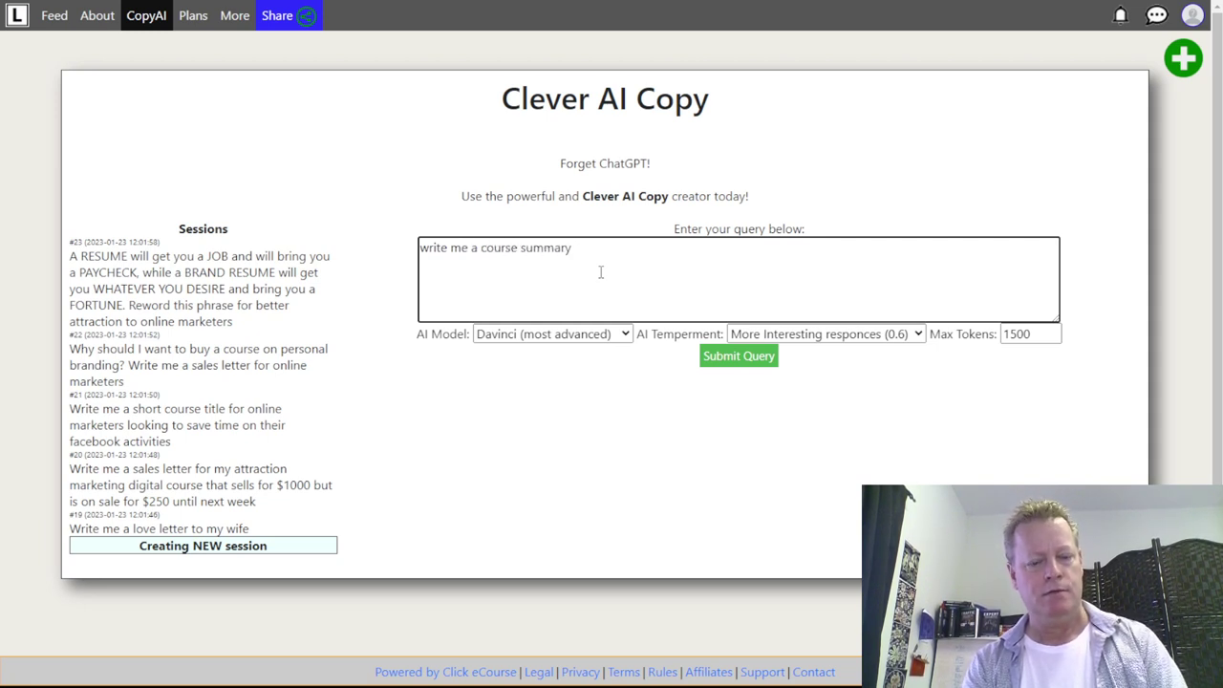
text( for )
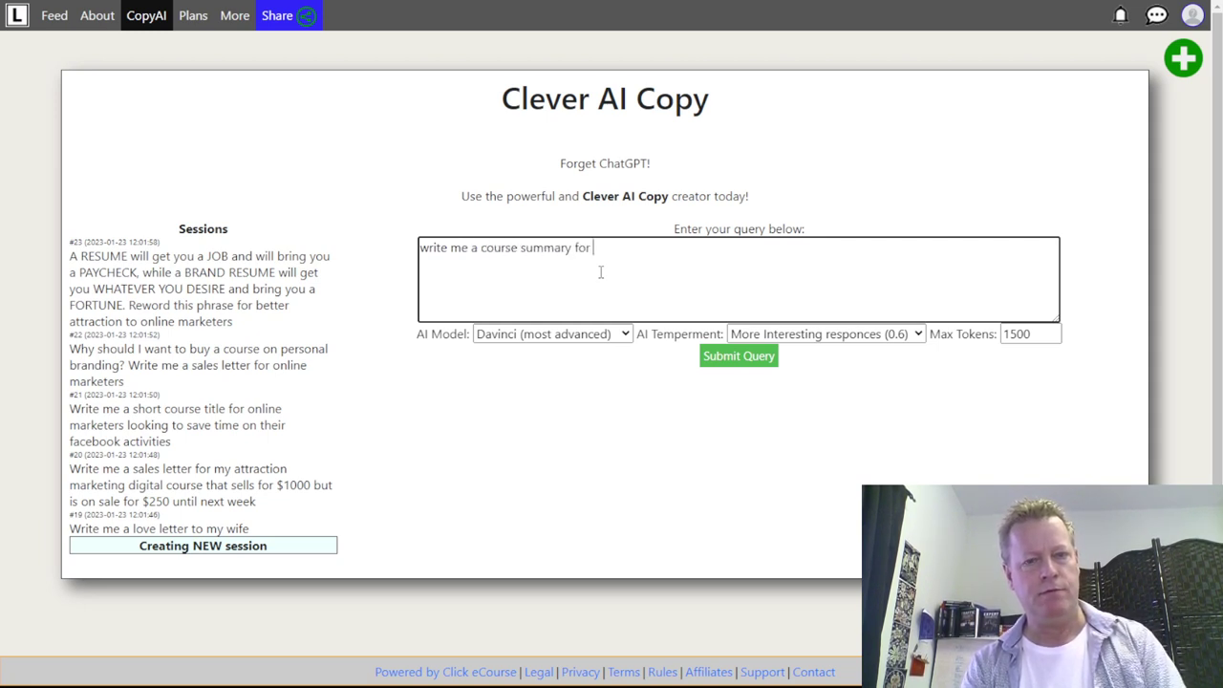
text(a digital course about building )
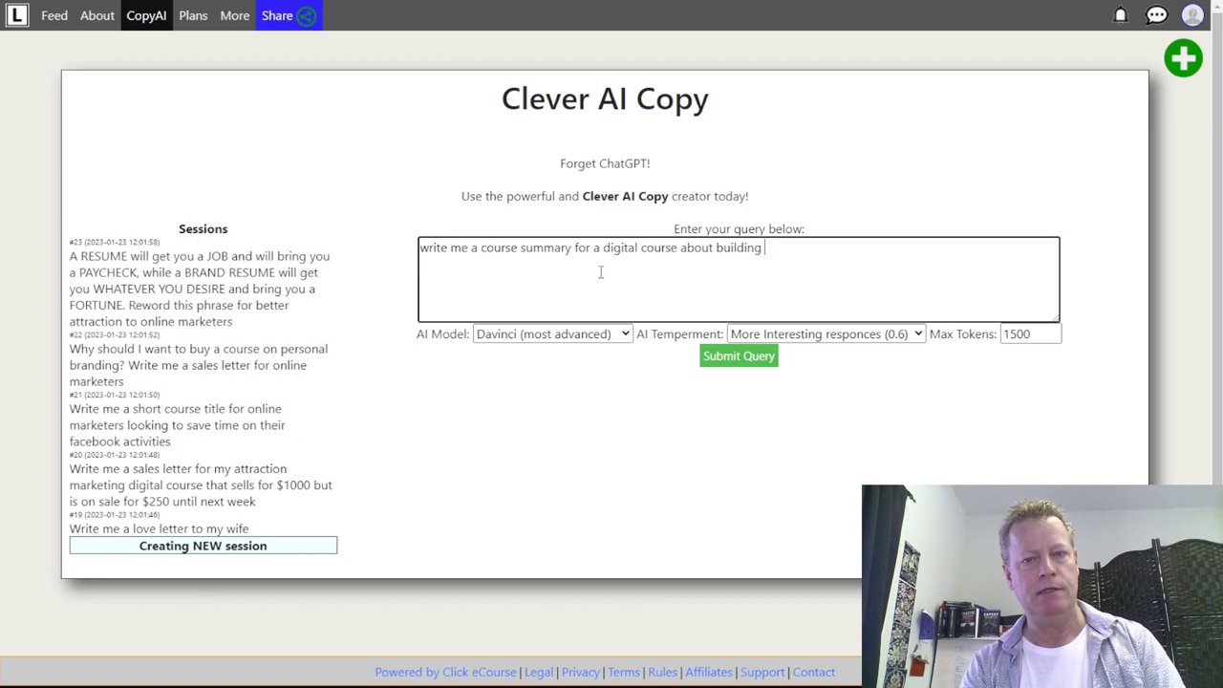
text(a brand resu)
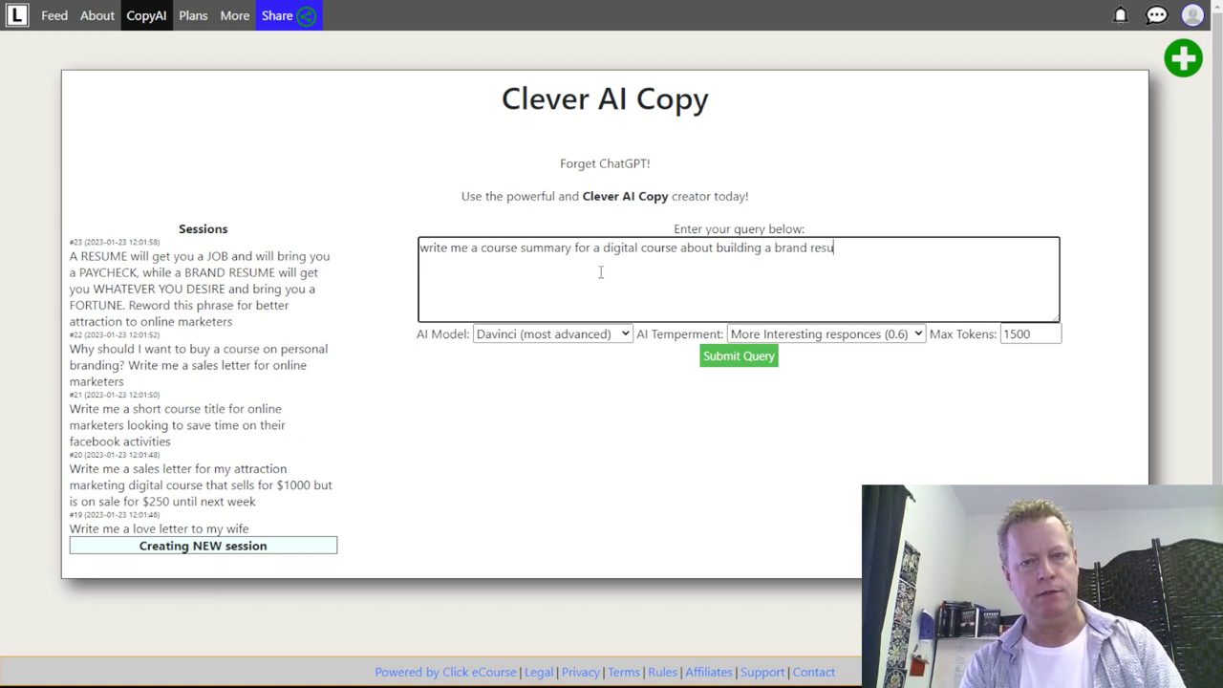
text(me using onl)
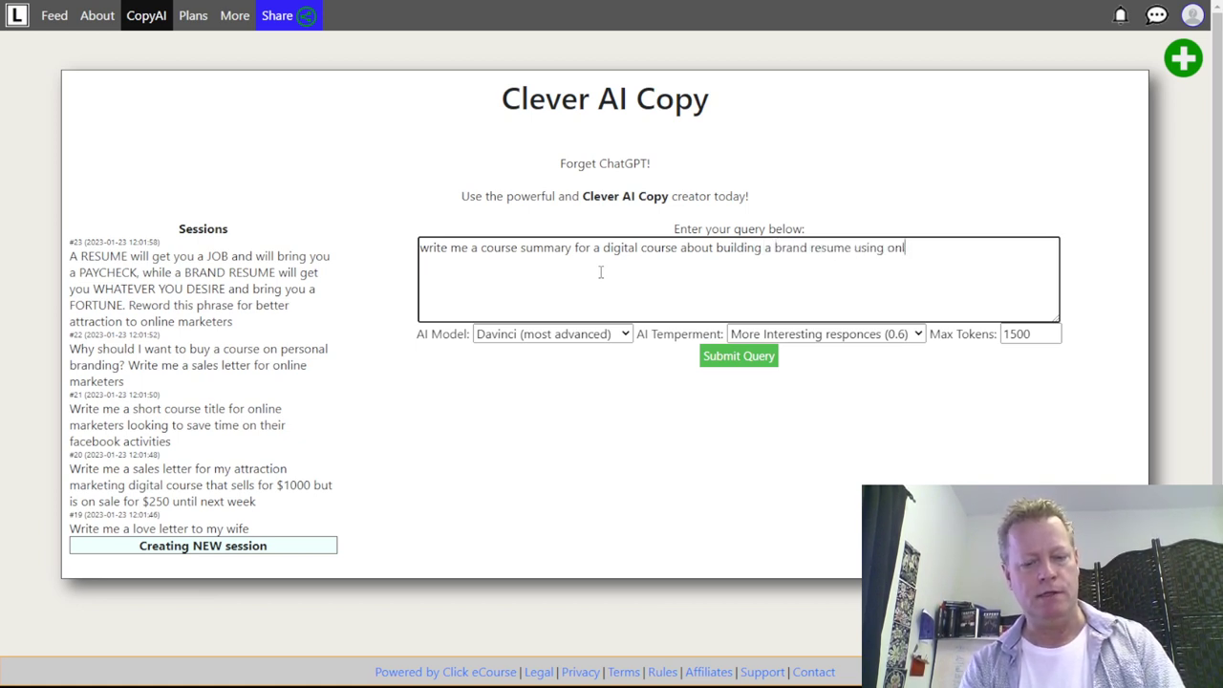
text(ine marketing and)
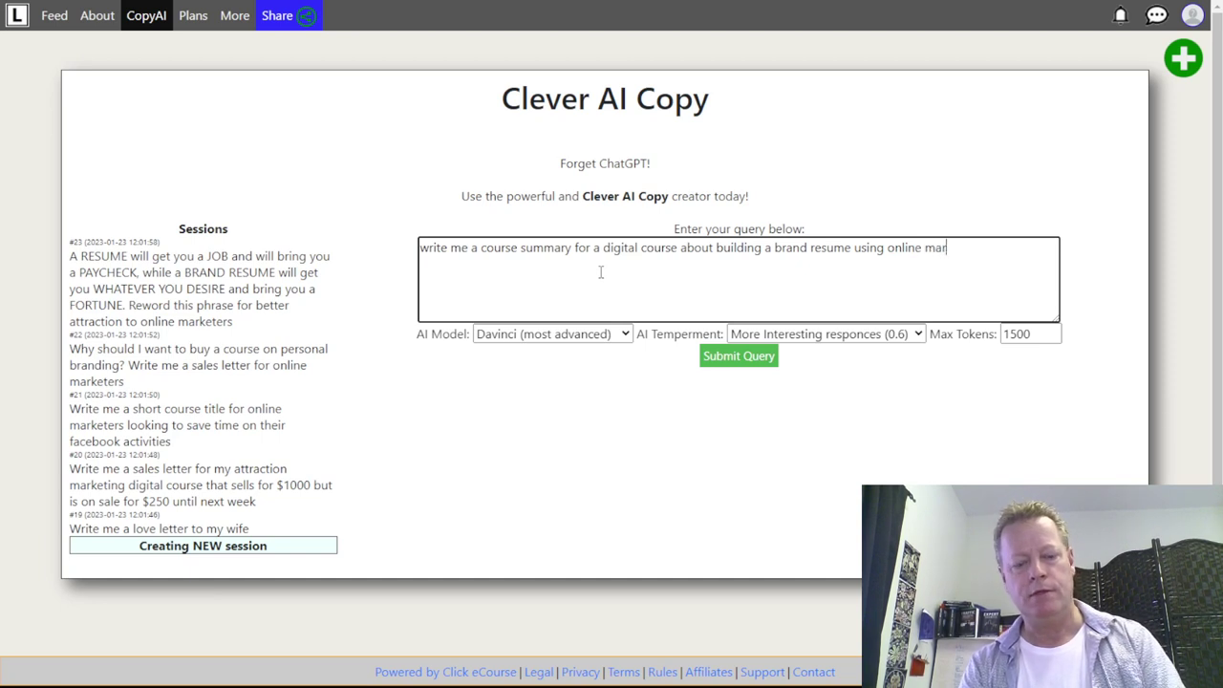
key(BackSpace)
key(BackSpace)
key(BackSpace)
text(, digical)
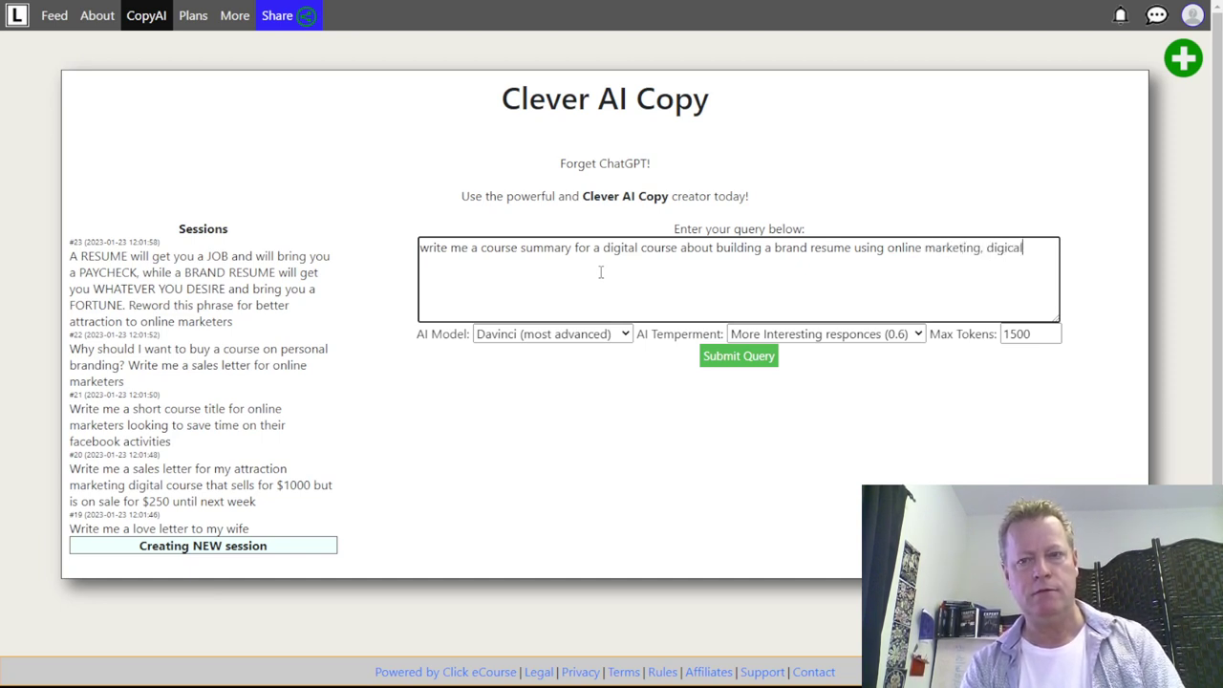
text(il cont)
key(BackSpace)
key(BackSpace)
key(BackSpace)
key(BackSpace)
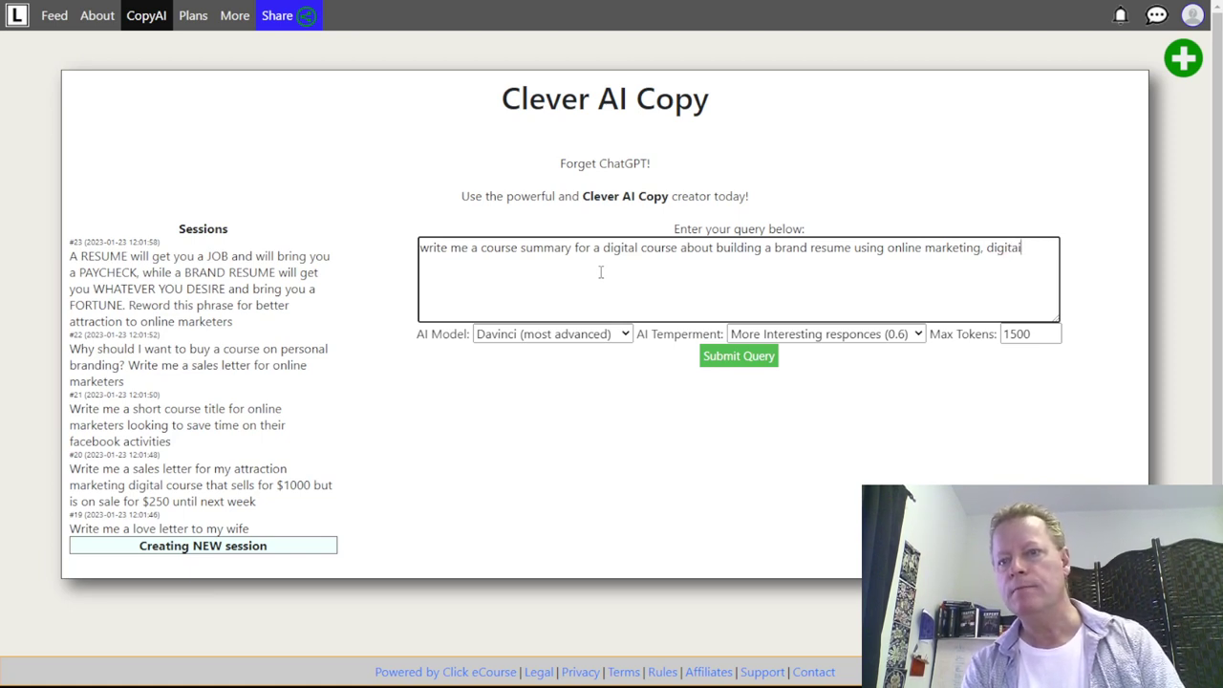
text(conte)
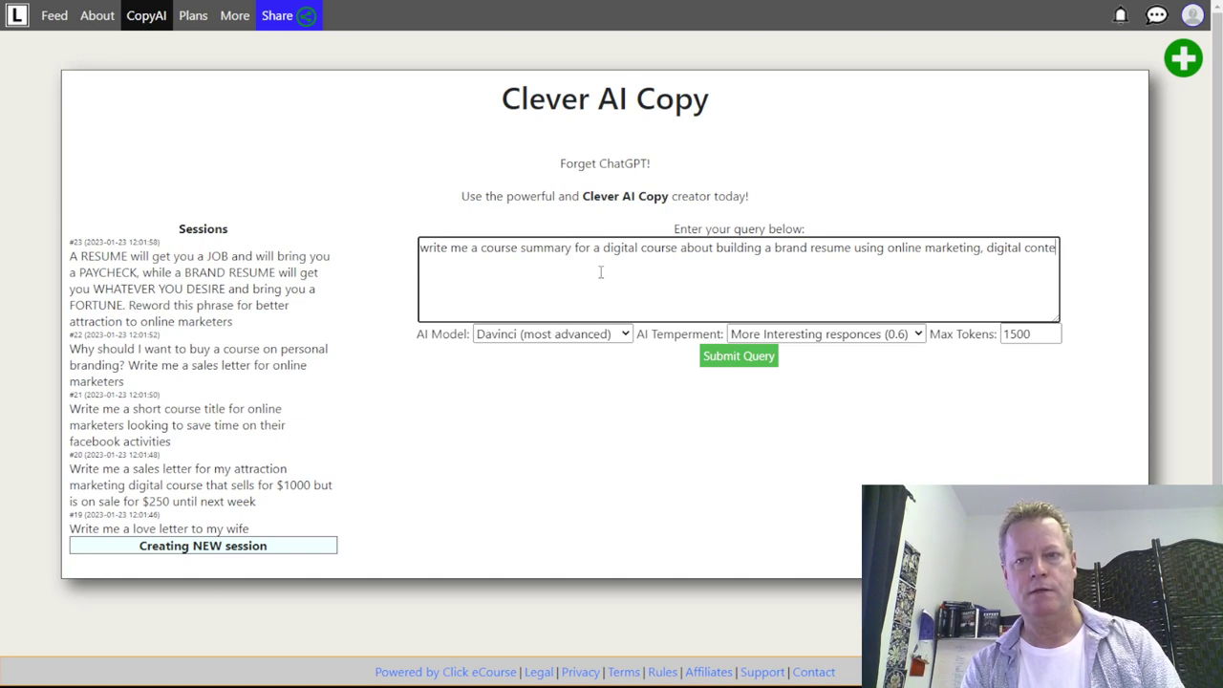
text(nt, social )
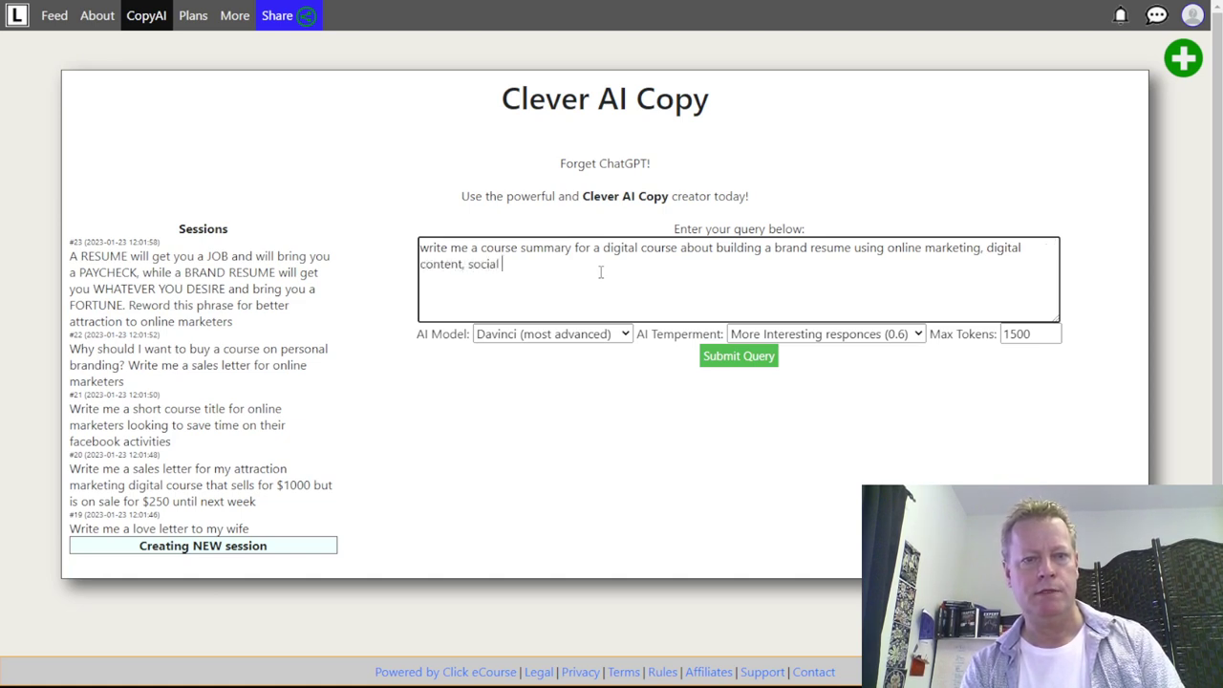
text(media platfor)
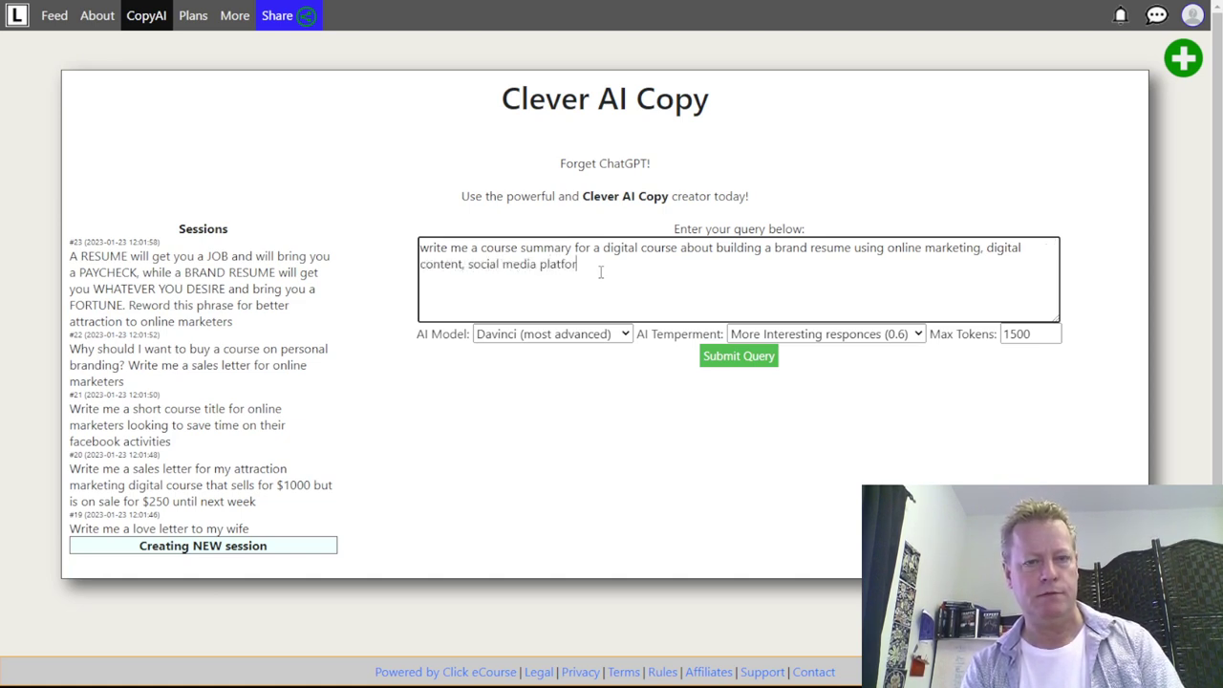
text(ms and )
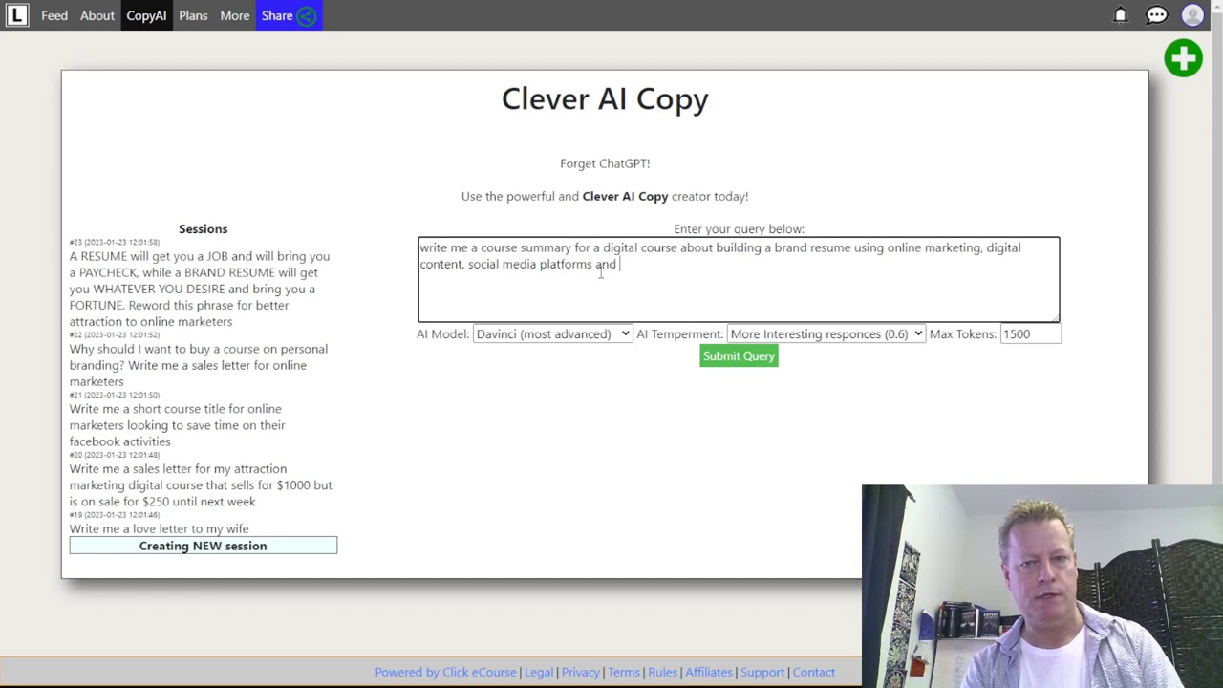
text(pperso)
text(nal branding)
text( strategir)
text(e)
text(es)
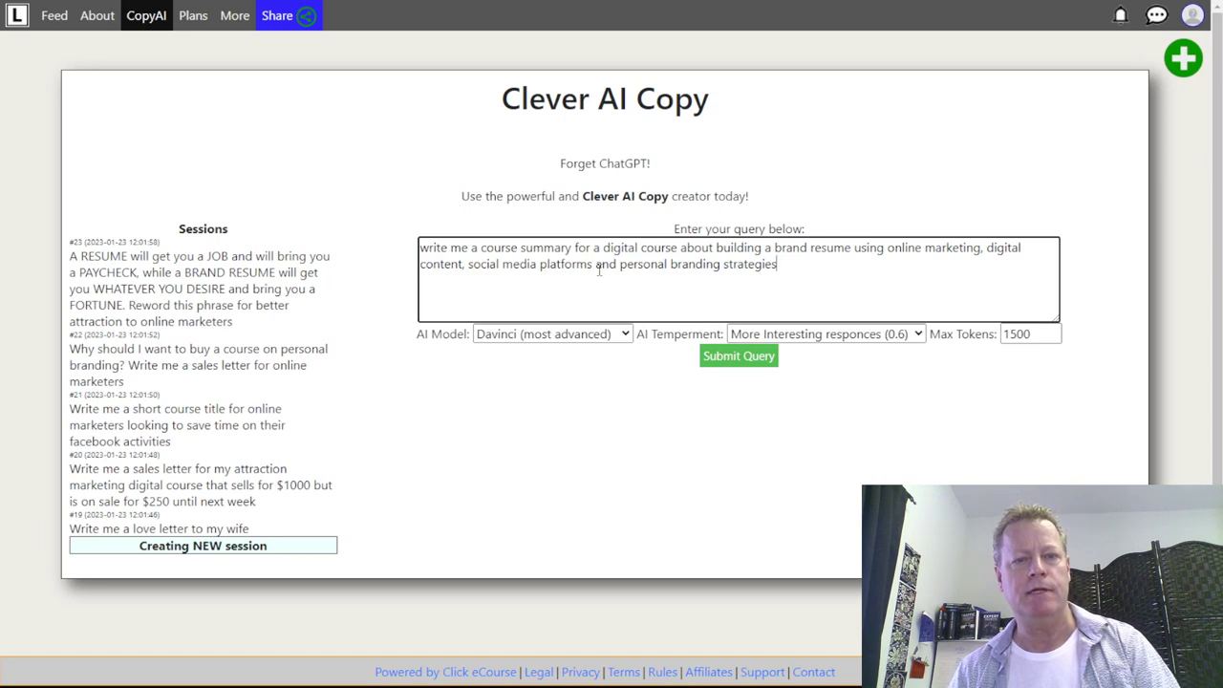
click(739, 360)
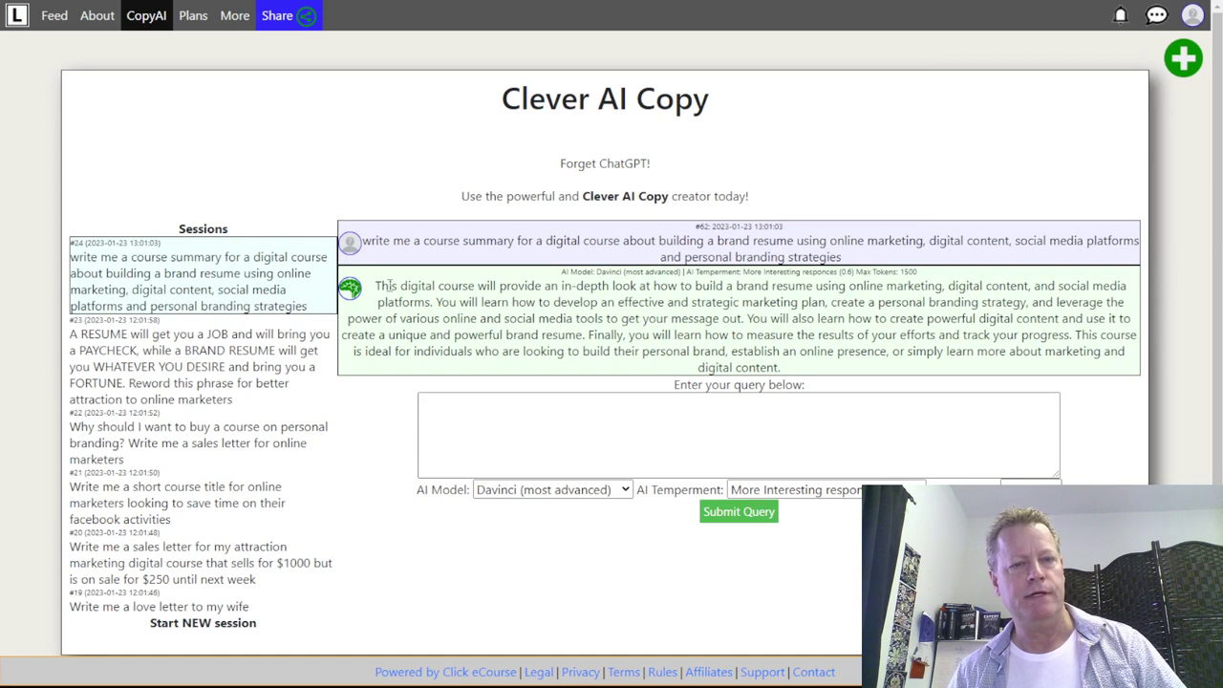
- Ask to make it more about generating multiple streams of income and becoming wealthy, then select the new reply
drag(376, 285, 804, 374)
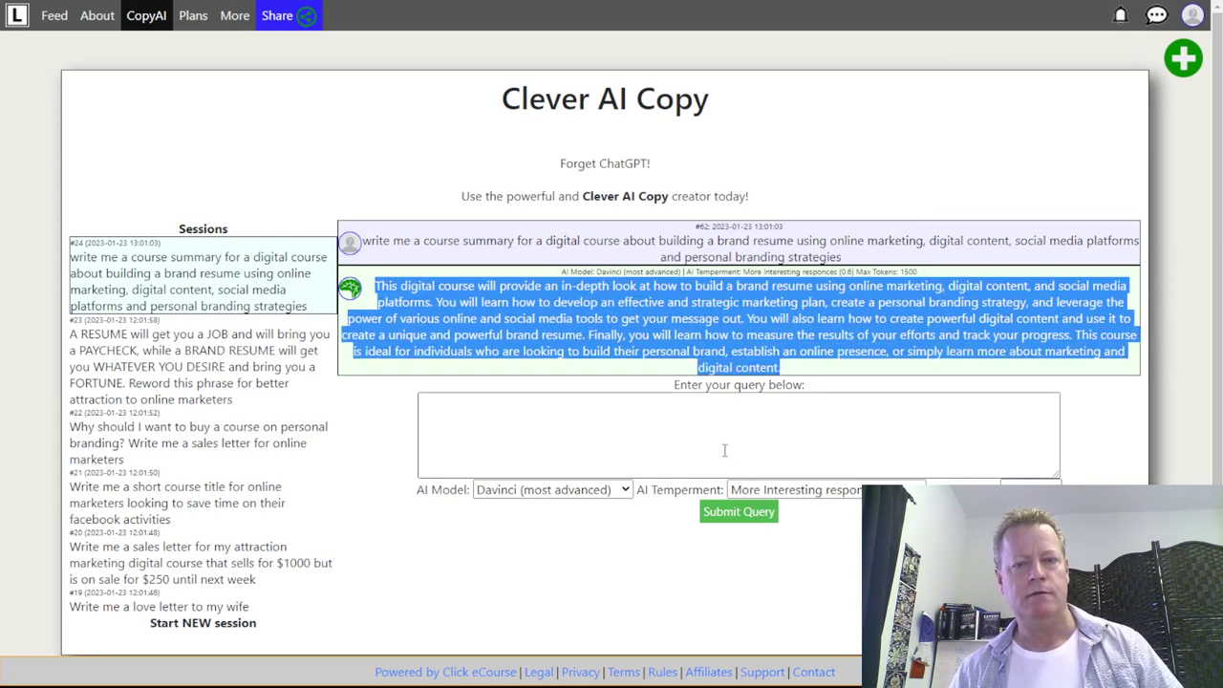
click(713, 440)
text(make the c)
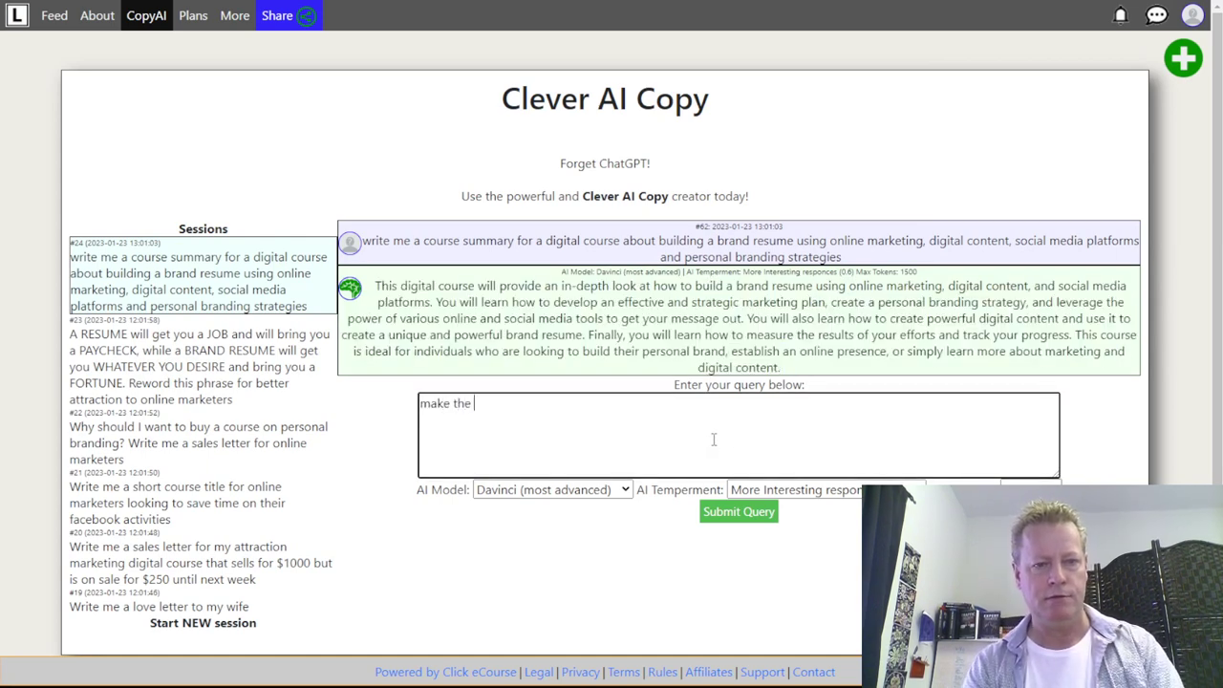
key(BackSpace)
key(BackSpace)
key(BackSpace)
key(BackSpace)
text(it more about gene)
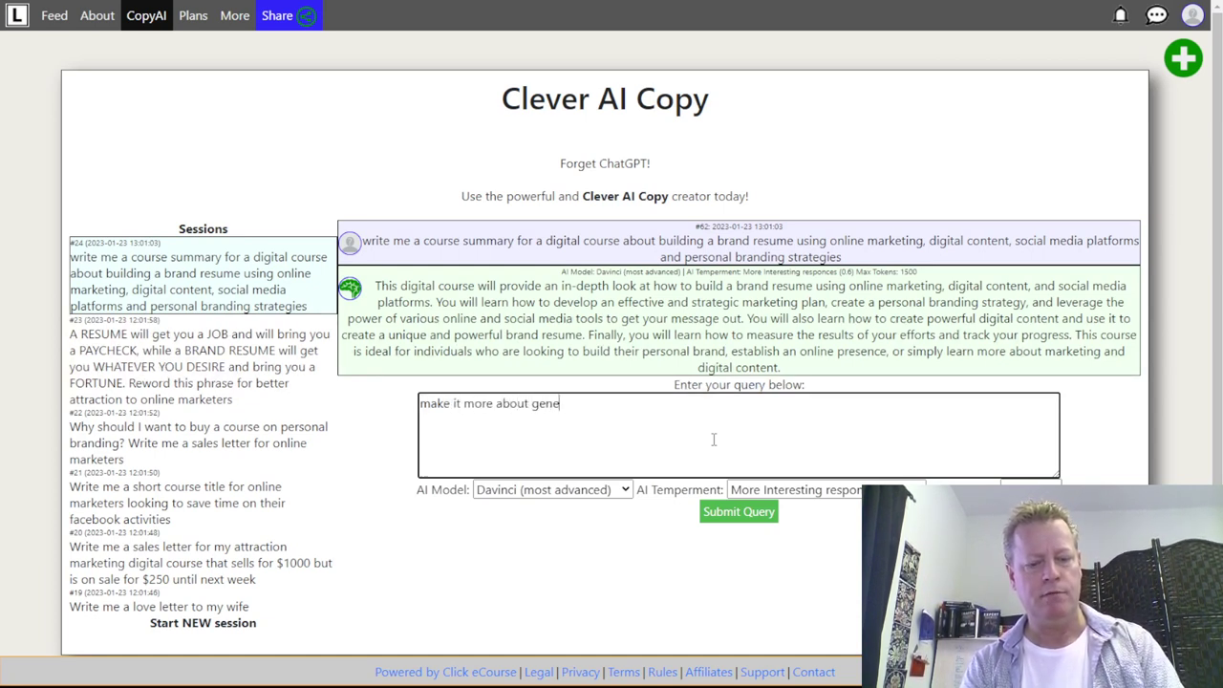
text(rating multiple streams of income and)
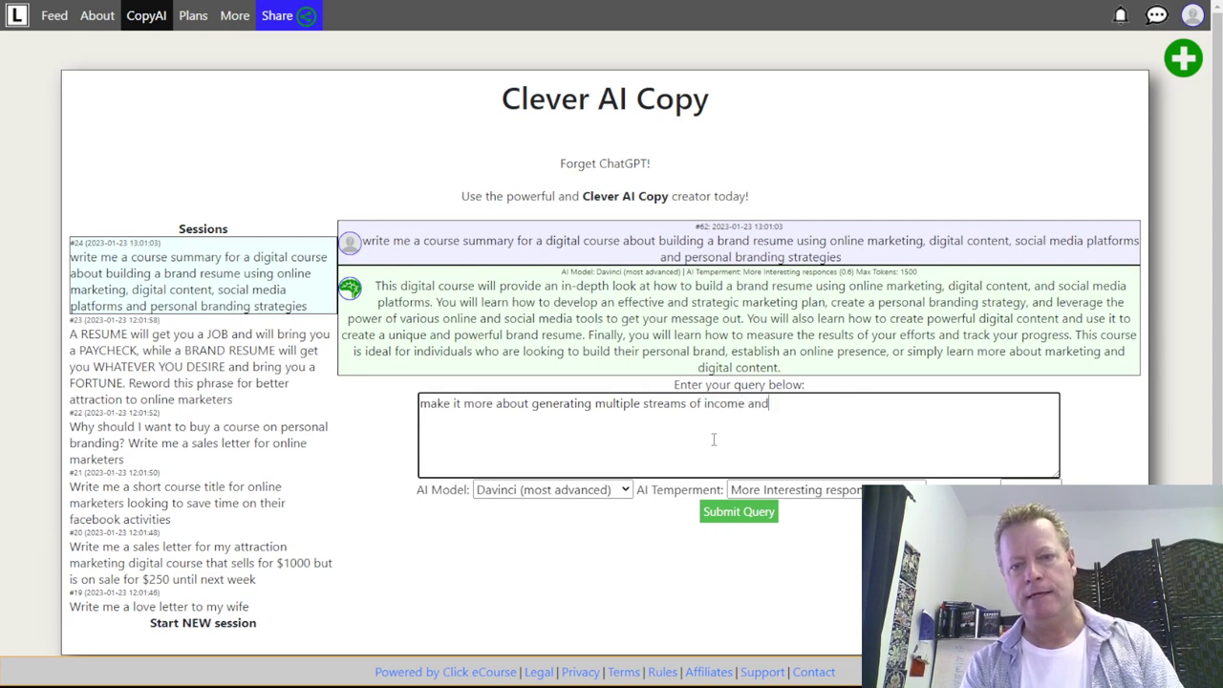
text( beingoming wealthy)
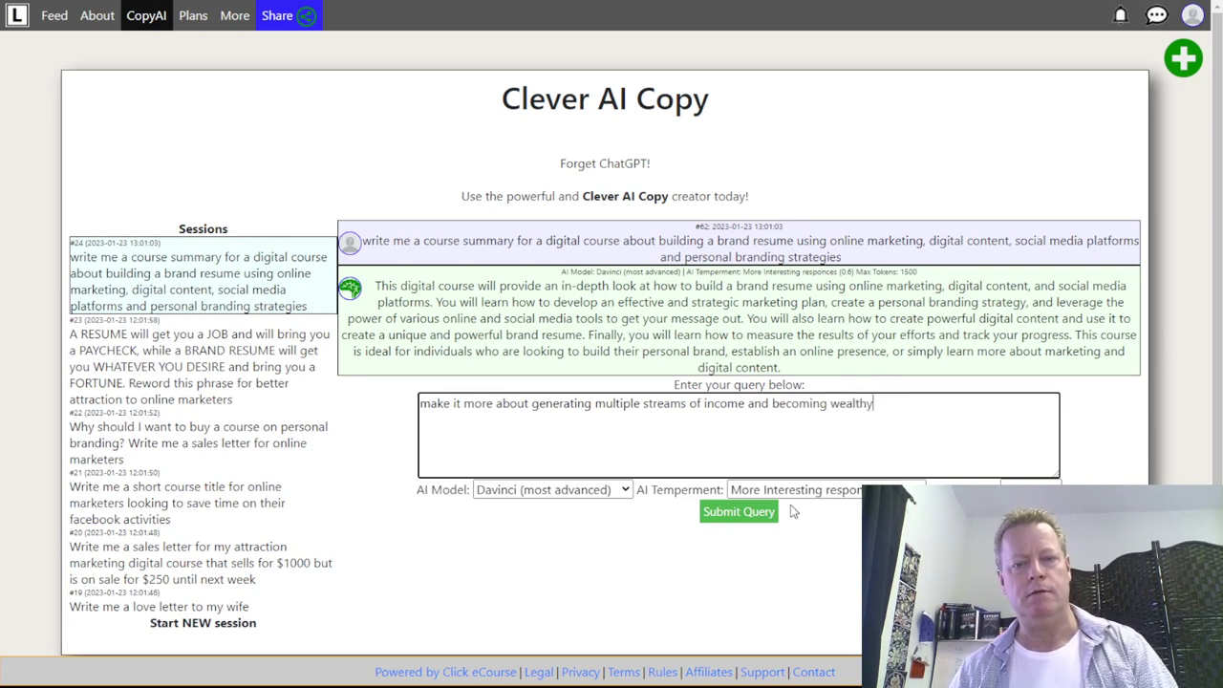
click(739, 513)
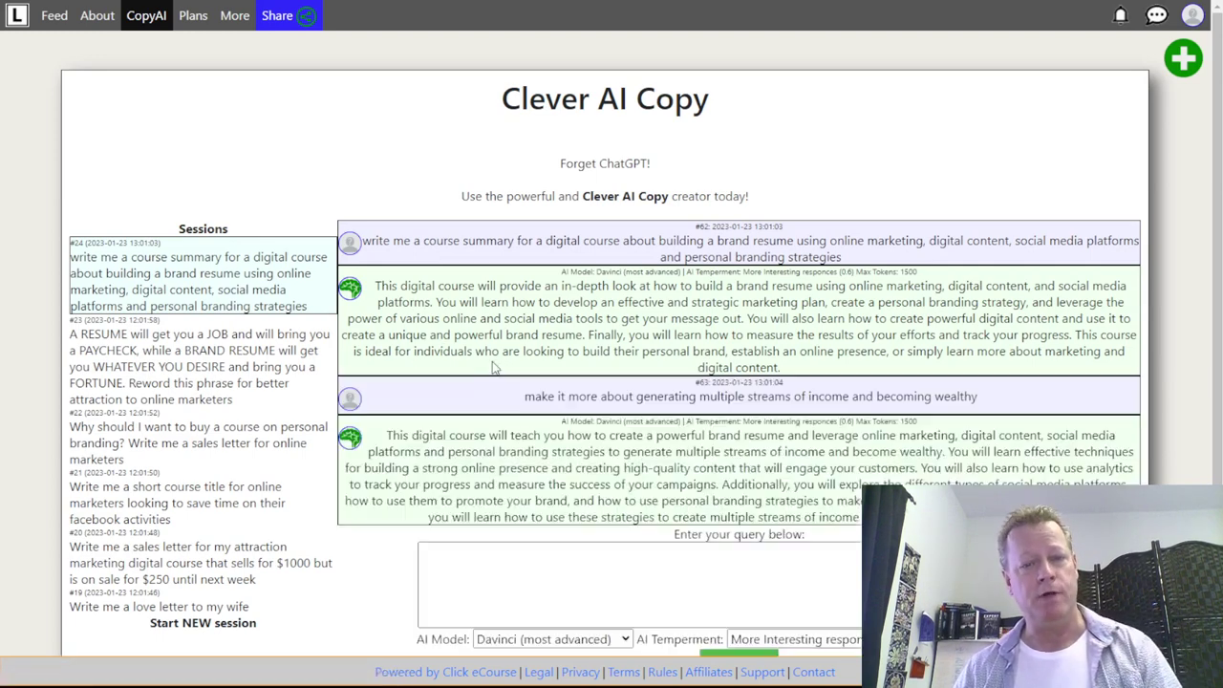
triple_click(387, 436)
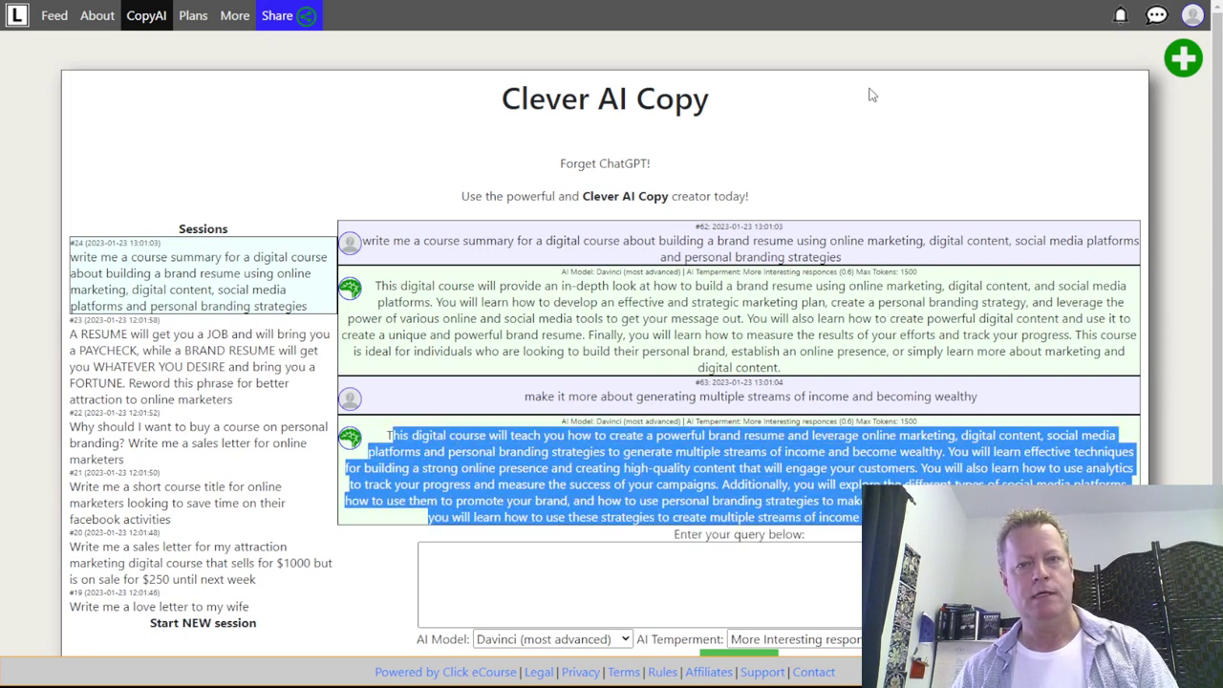
- Paste the AI's income-streams paragraph over the Brand Resume Details text in source view and save
key(ctrl+Tab)
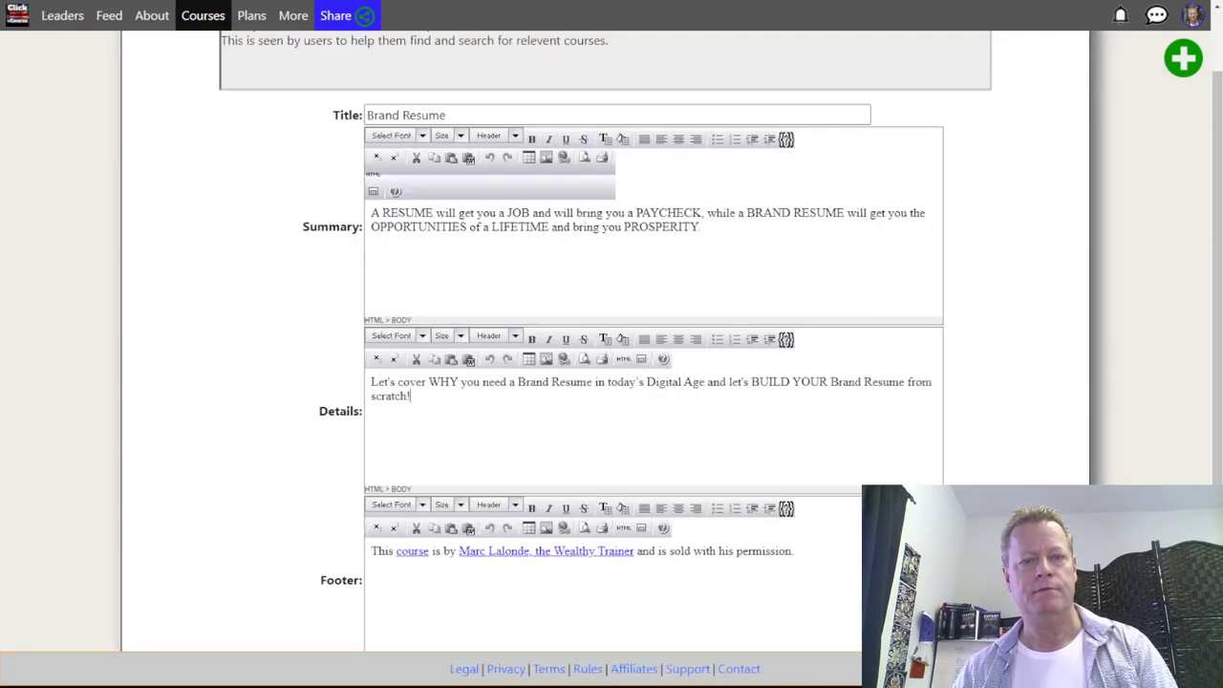
drag(430, 420, 363, 385)
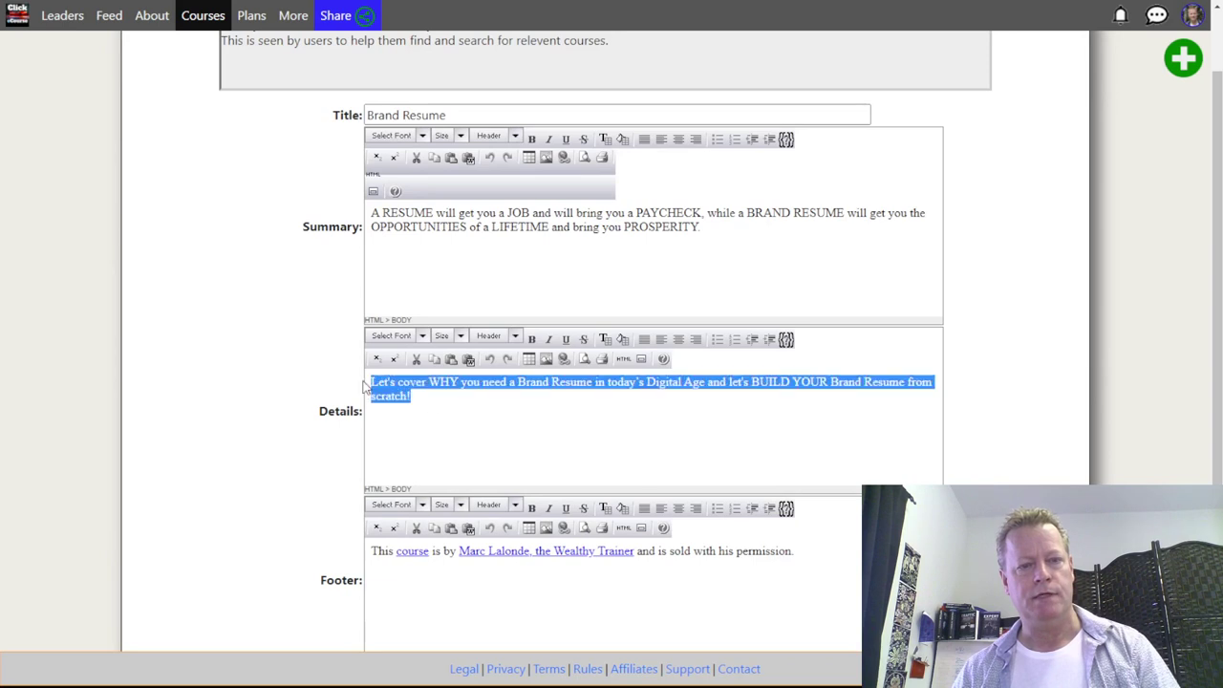
click(623, 359)
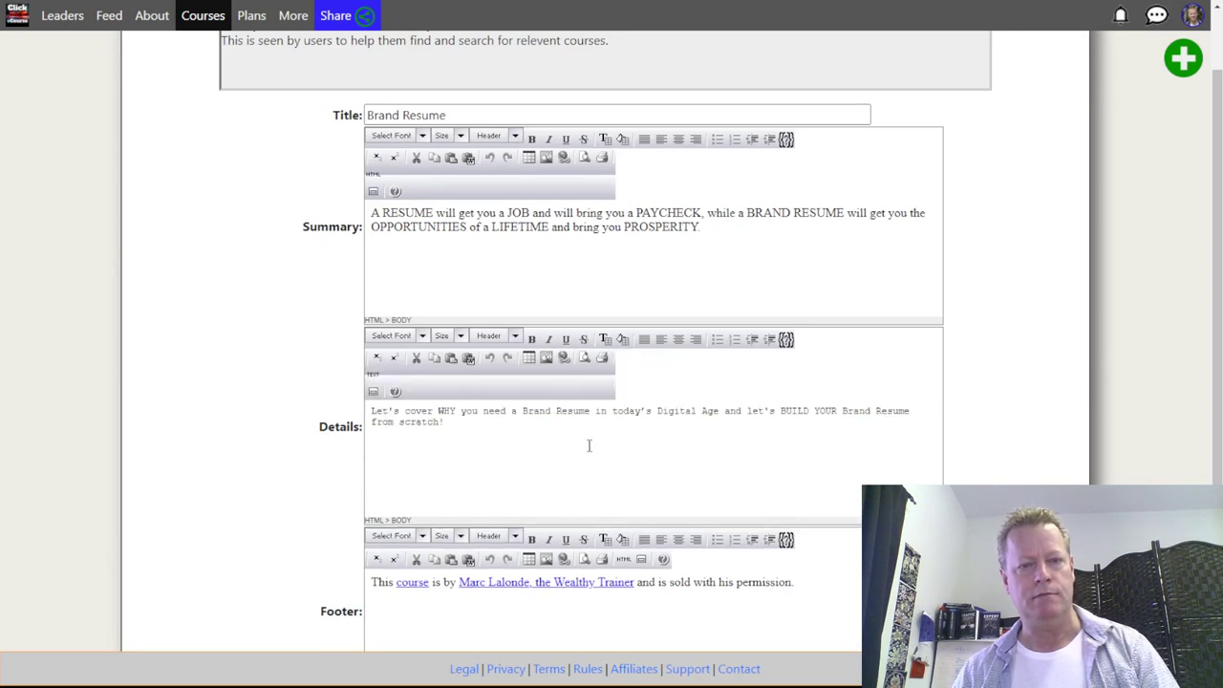
drag(441, 422, 363, 418)
key(ctrl+v)
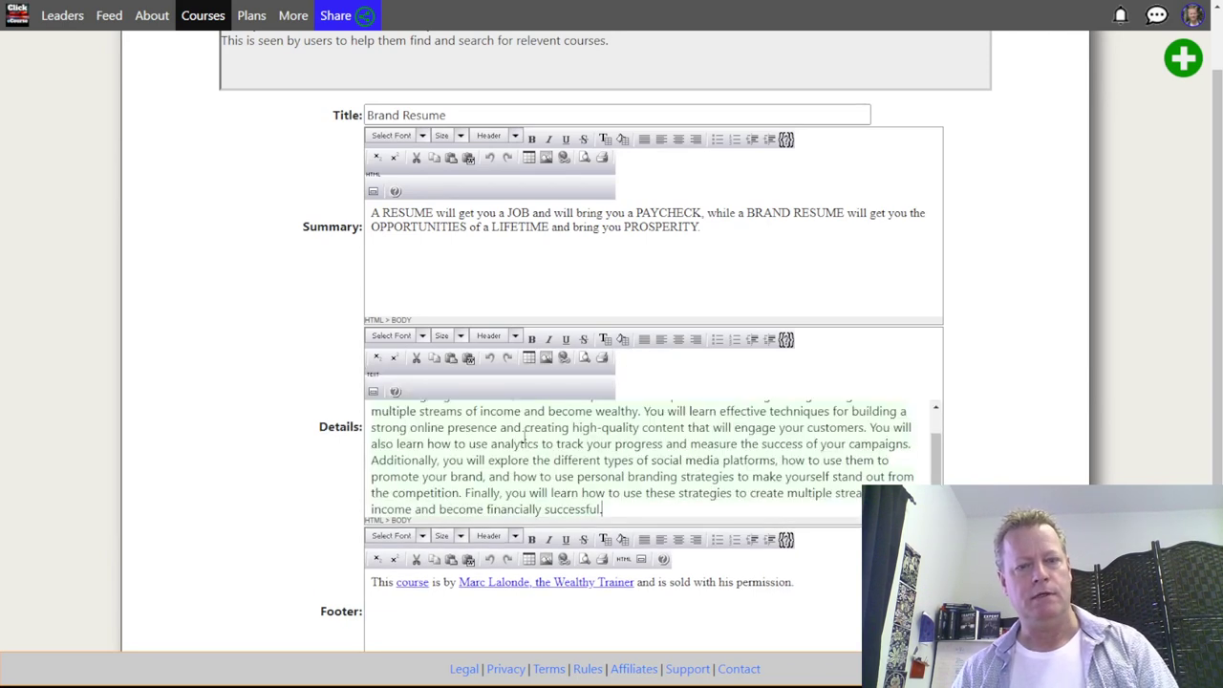
click(374, 391)
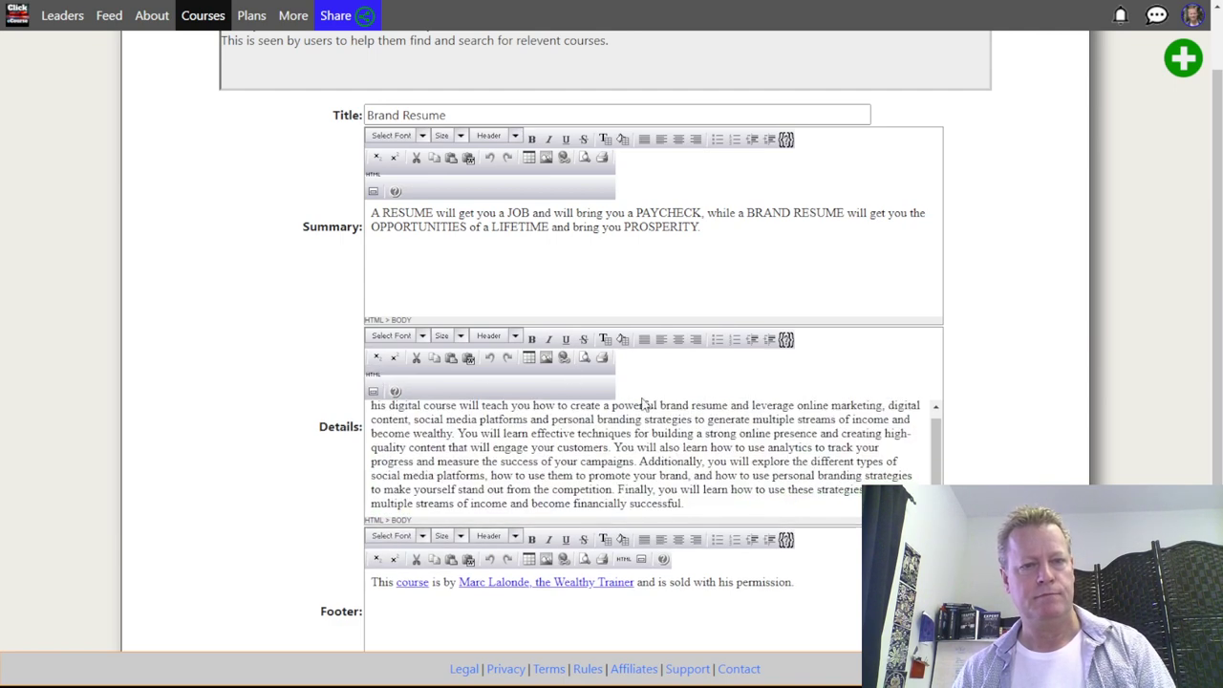
scroll(1023, 441, down, 2)
click(607, 571)
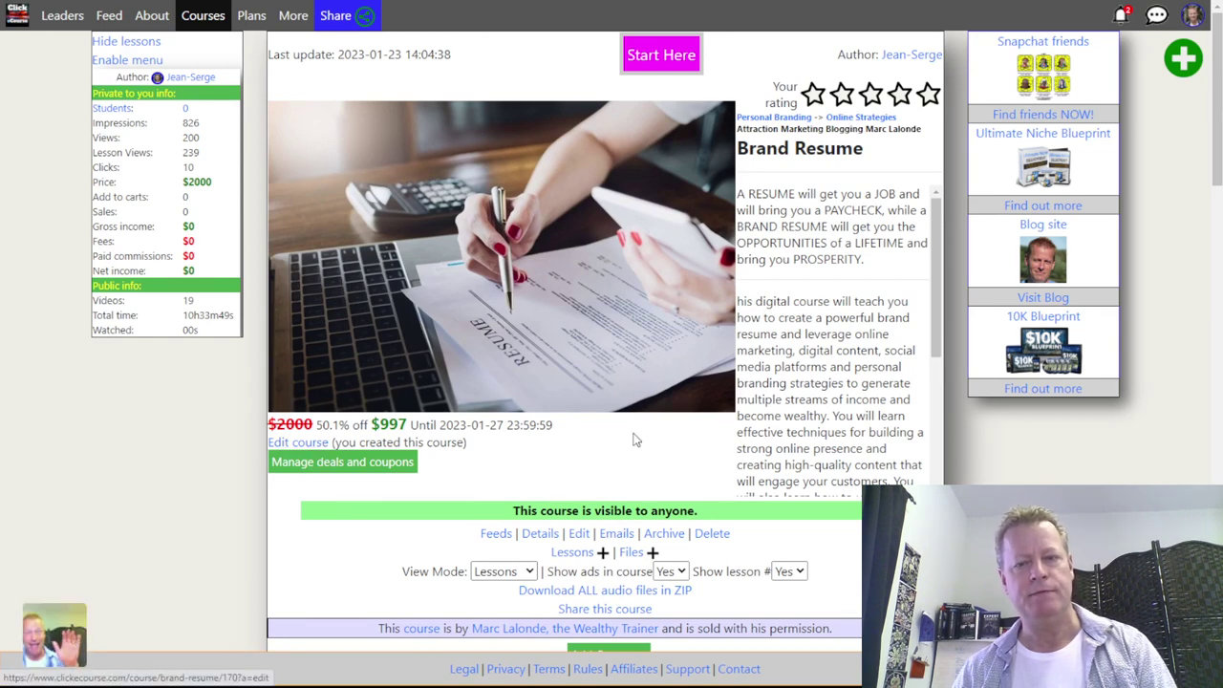
- Reopen the Brand Resume course for editing and save it again
click(778, 353)
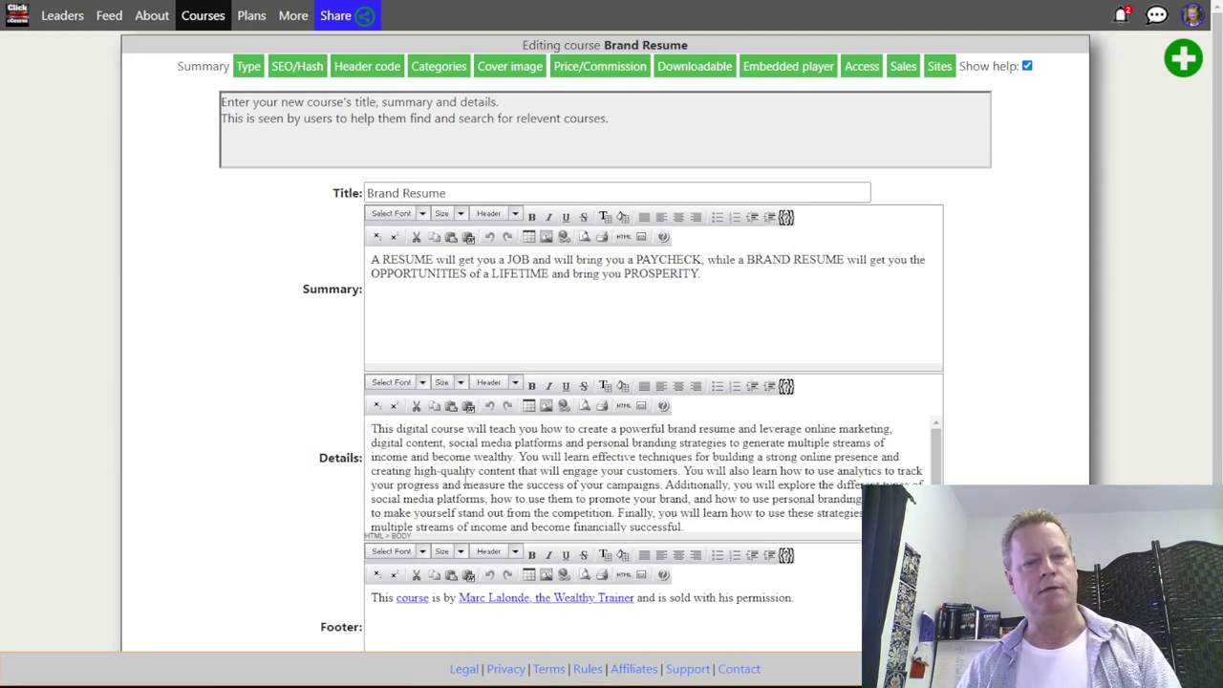
scroll(311, 499, down, 2)
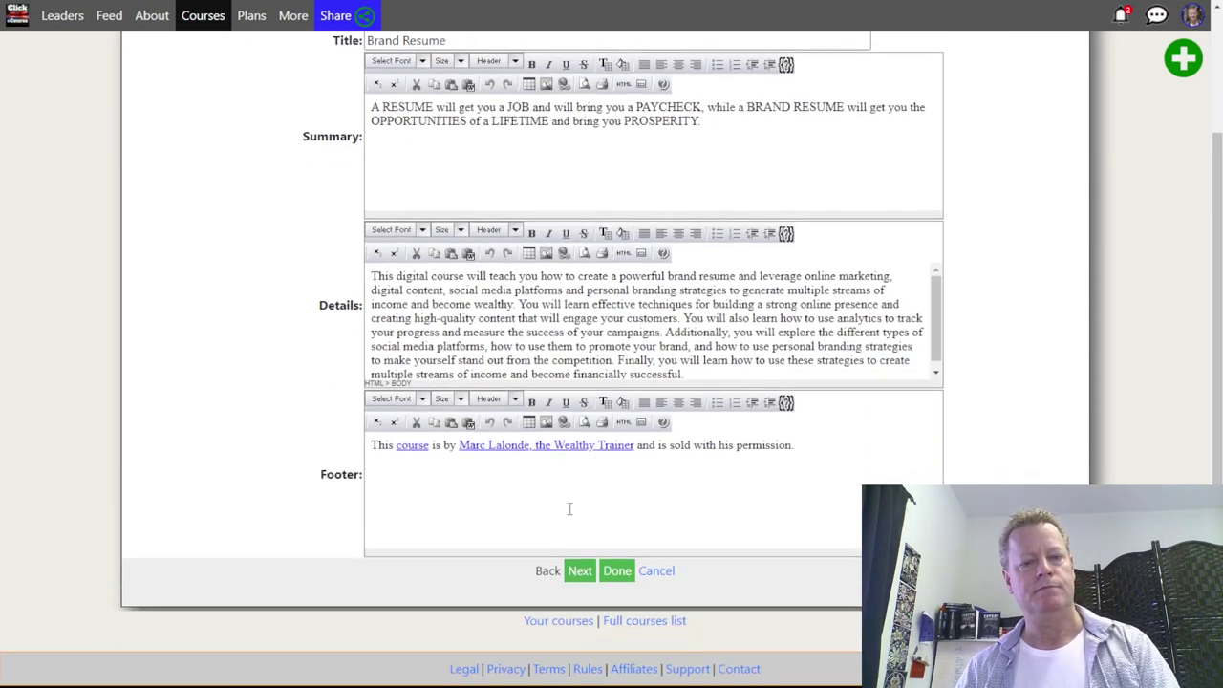
click(616, 571)
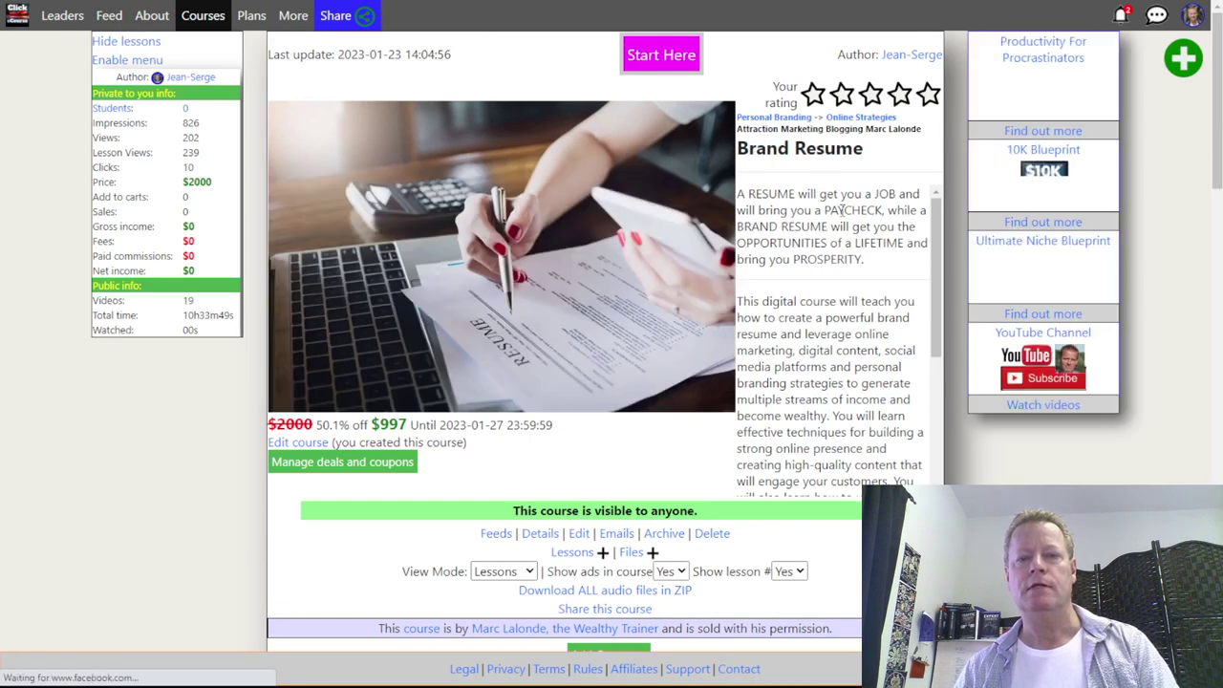
- Scroll through the saved Brand Resume page to review the tagline and income-streams description
scroll(834, 346, down, 3)
scroll(834, 345, up, 3)
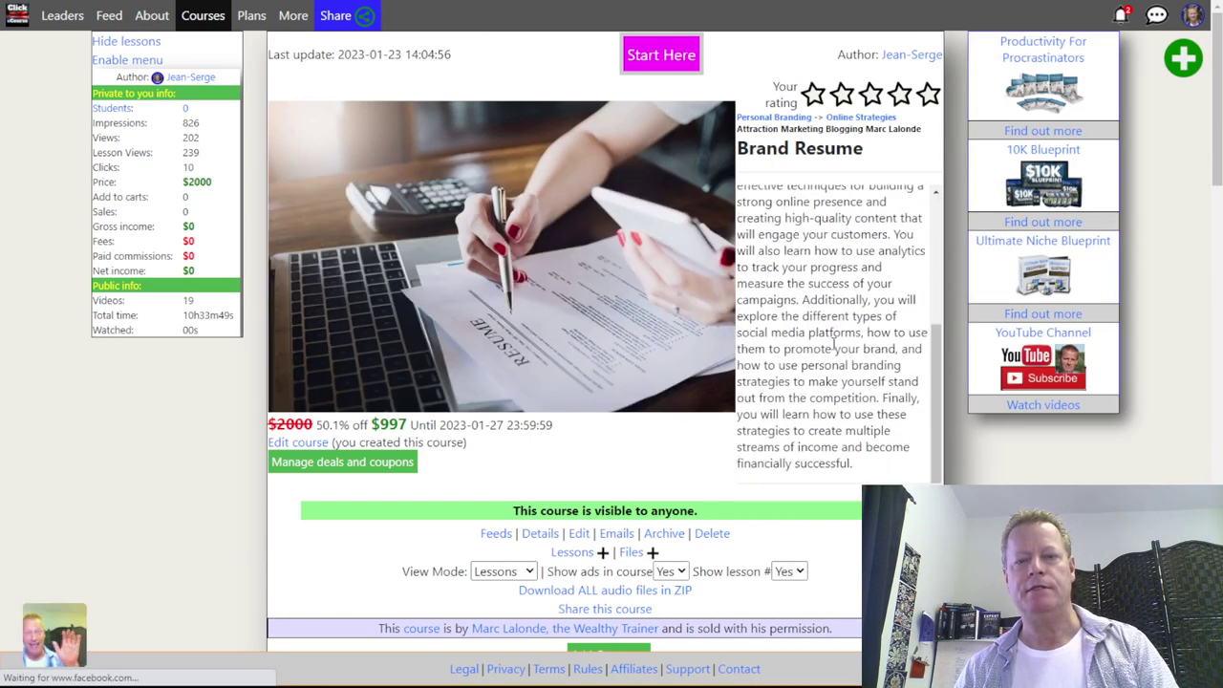
scroll(834, 346, down, 3)
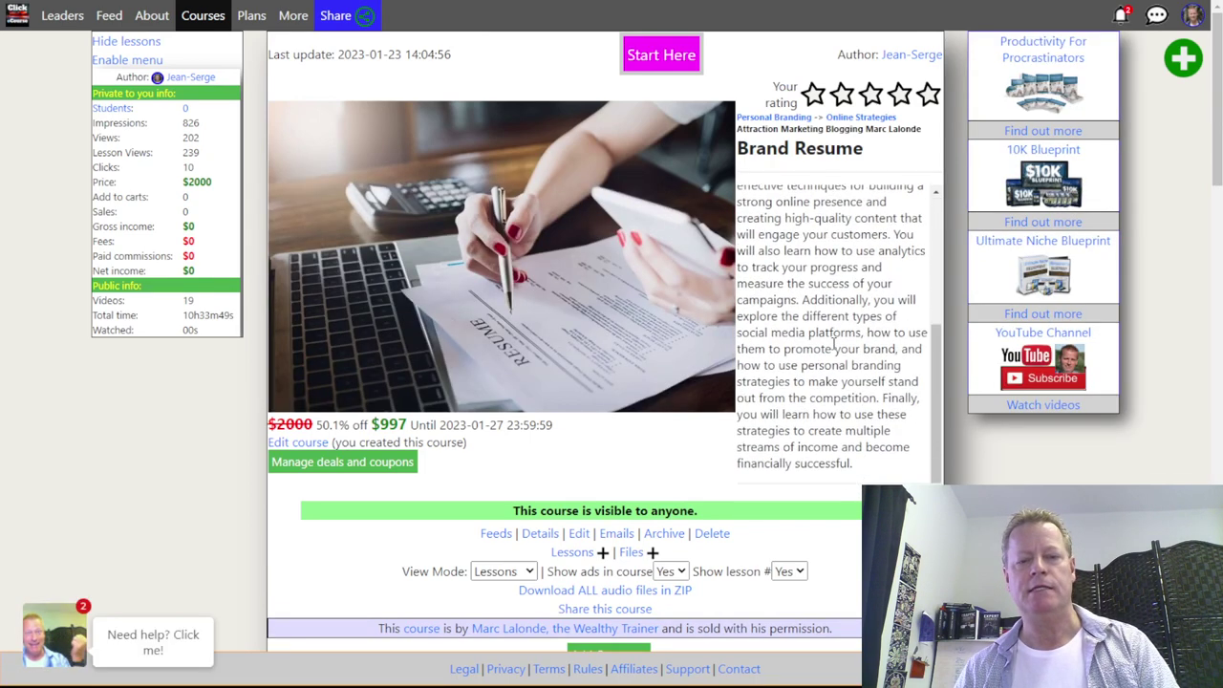
scroll(822, 334, up, 3)
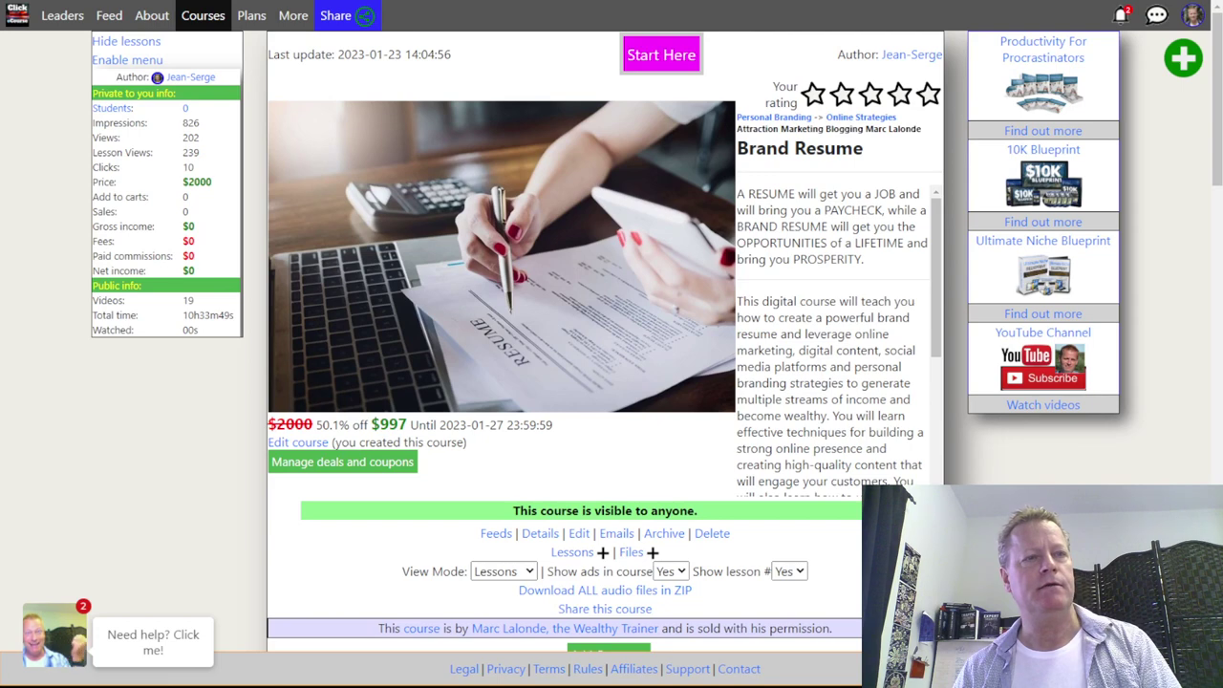
key(ctrl+Tab)
- Submit 'convert to ad for facebook' to turn the course description into a Facebook ad
click(643, 619)
text(convert to ad for fa)
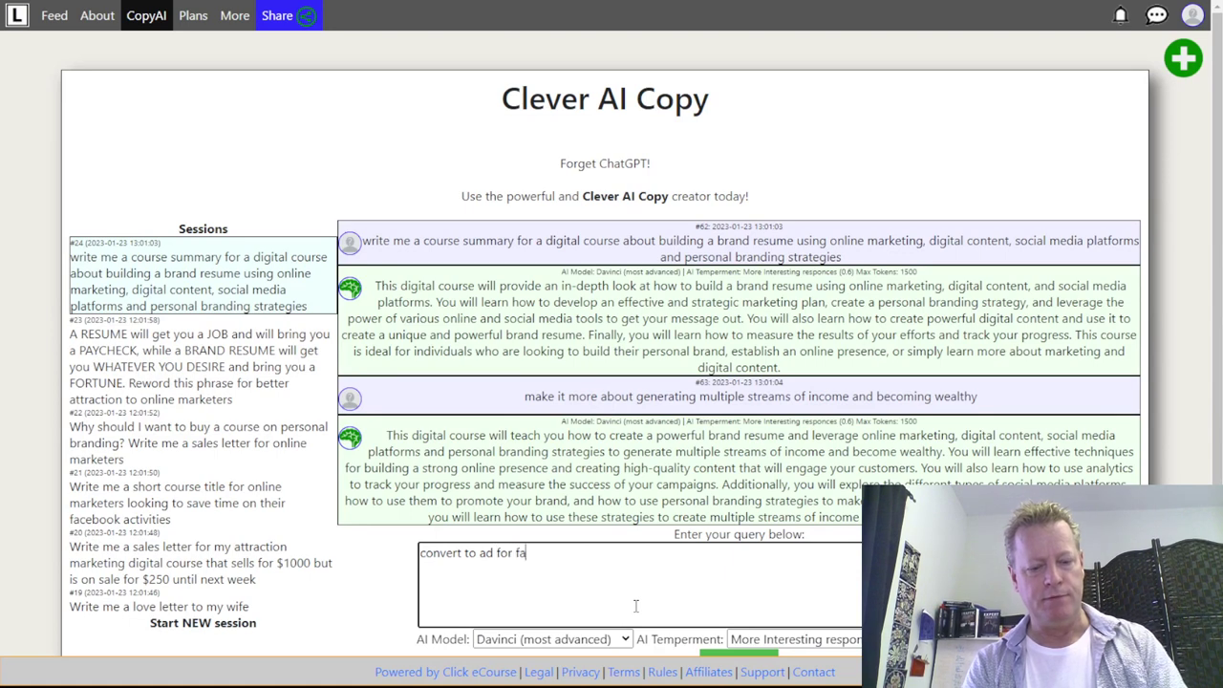
text(cebook)
scroll(636, 606, down, 3)
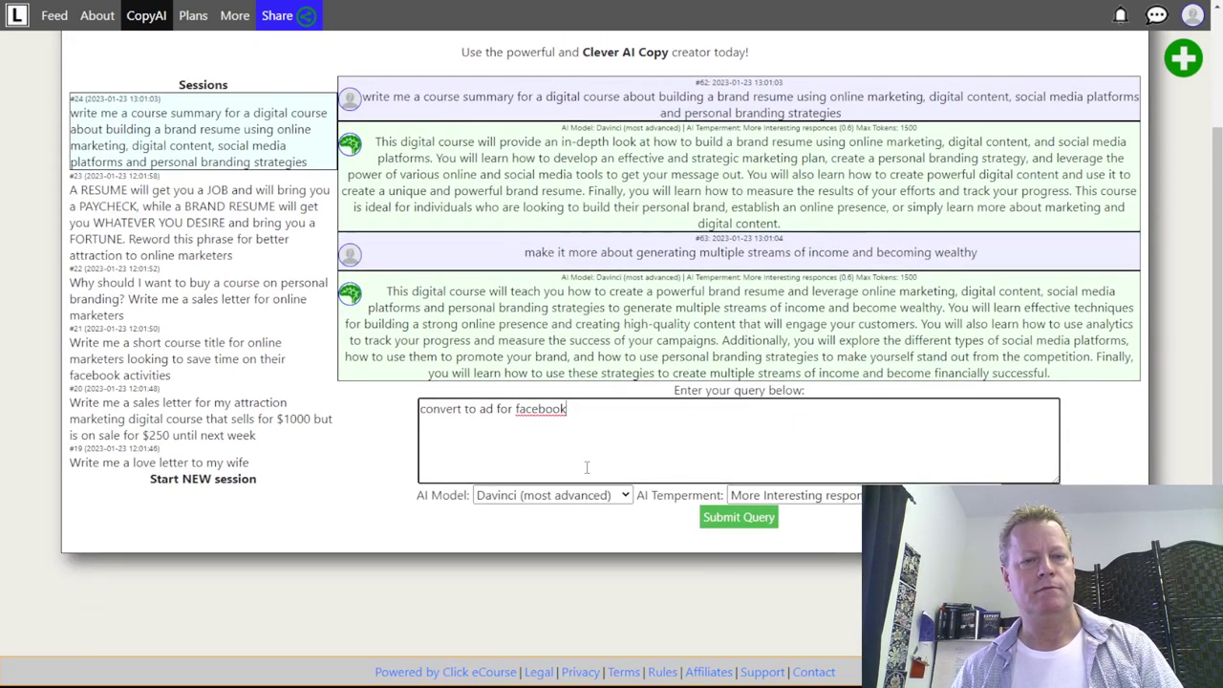
click(497, 416)
text(ver)
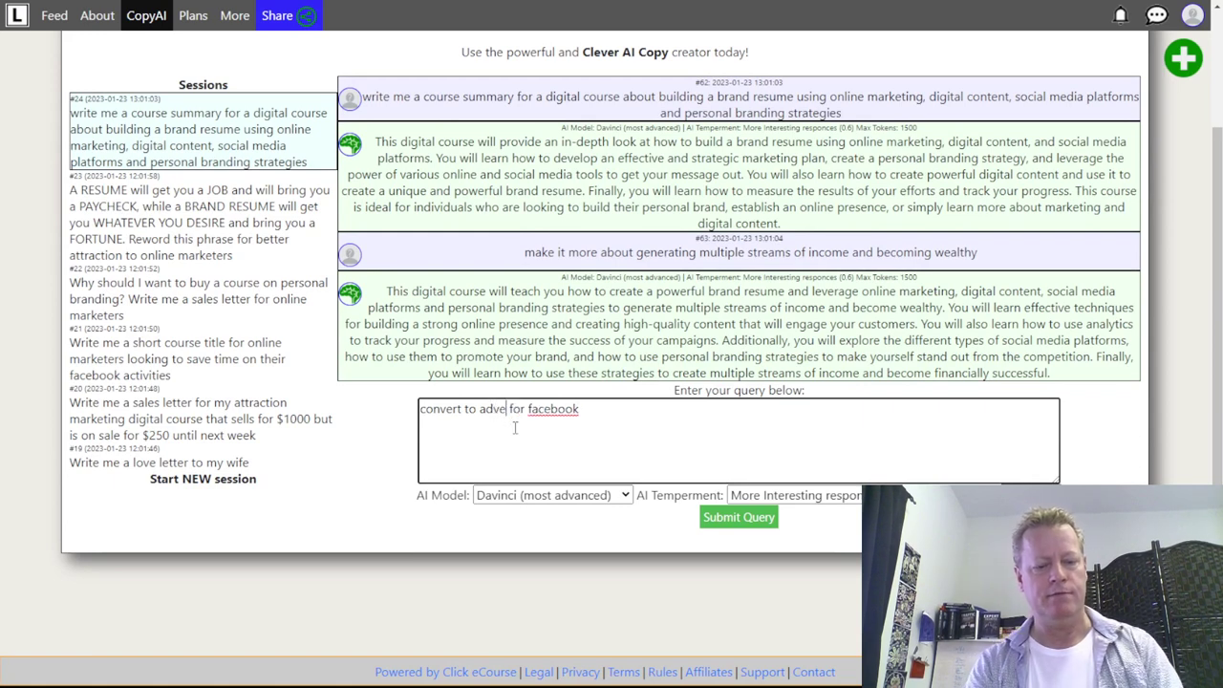
key(BackSpace)
key(BackSpace)
key(BackSpace)
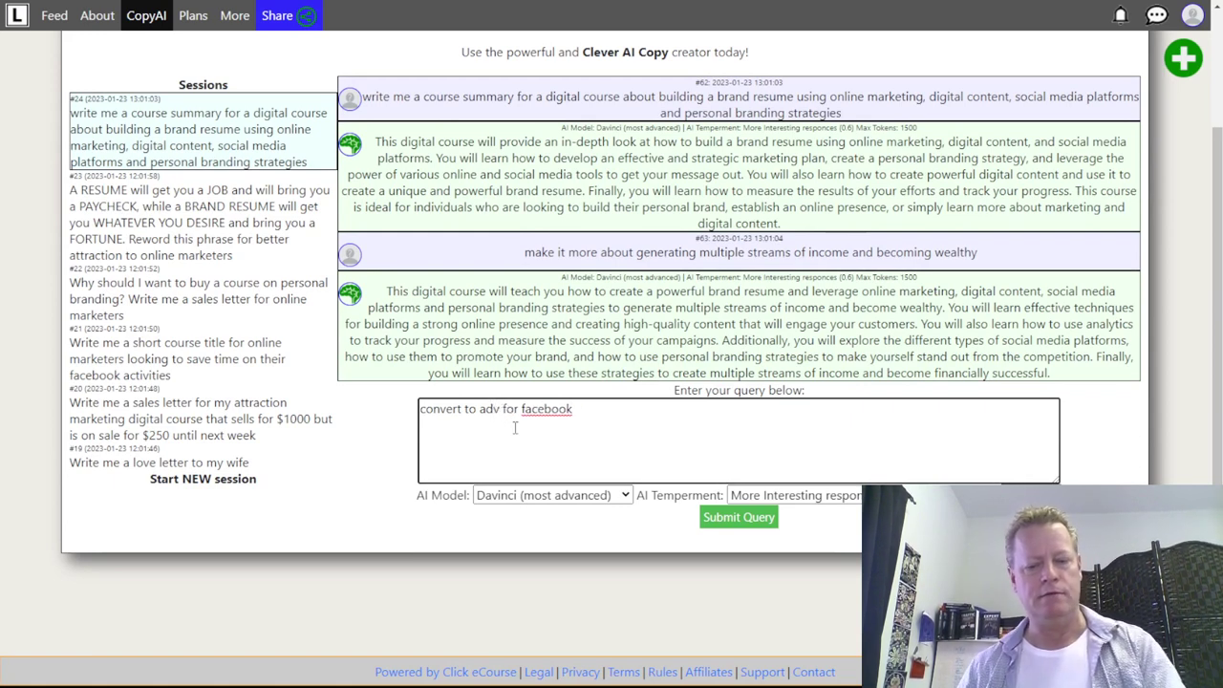
click(739, 517)
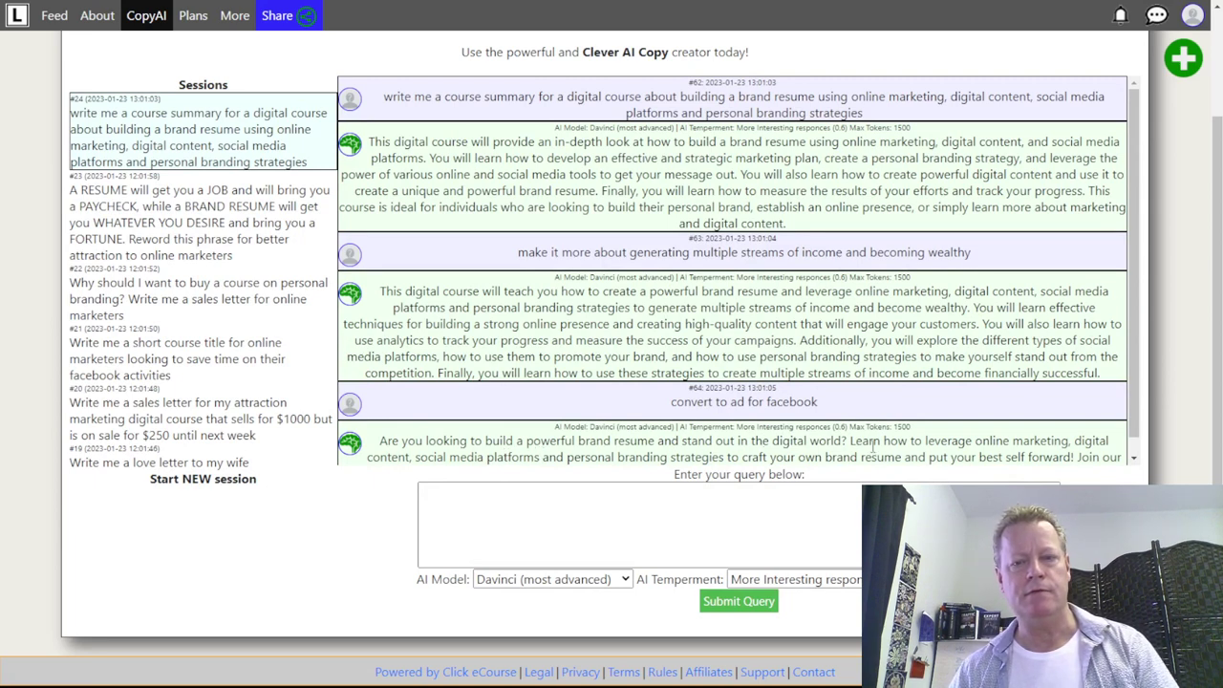
- Follow up with 'talk about generating income and building an online audience'
scroll(1080, 438, down, 1)
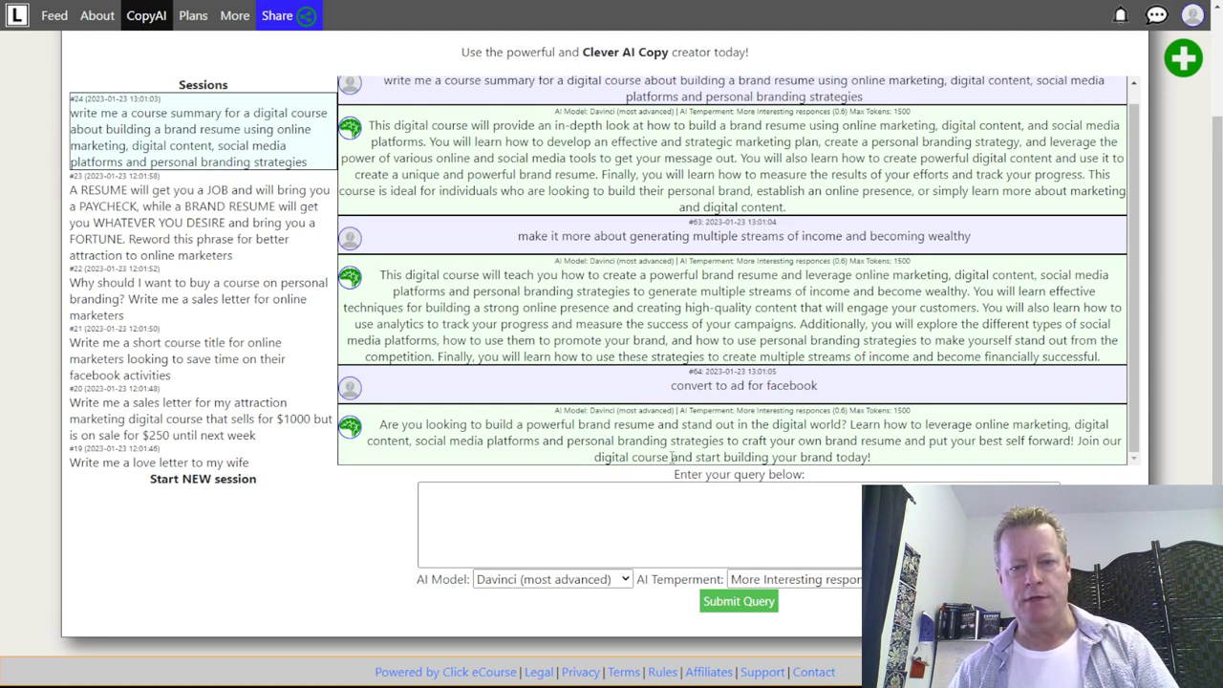
click(727, 513)
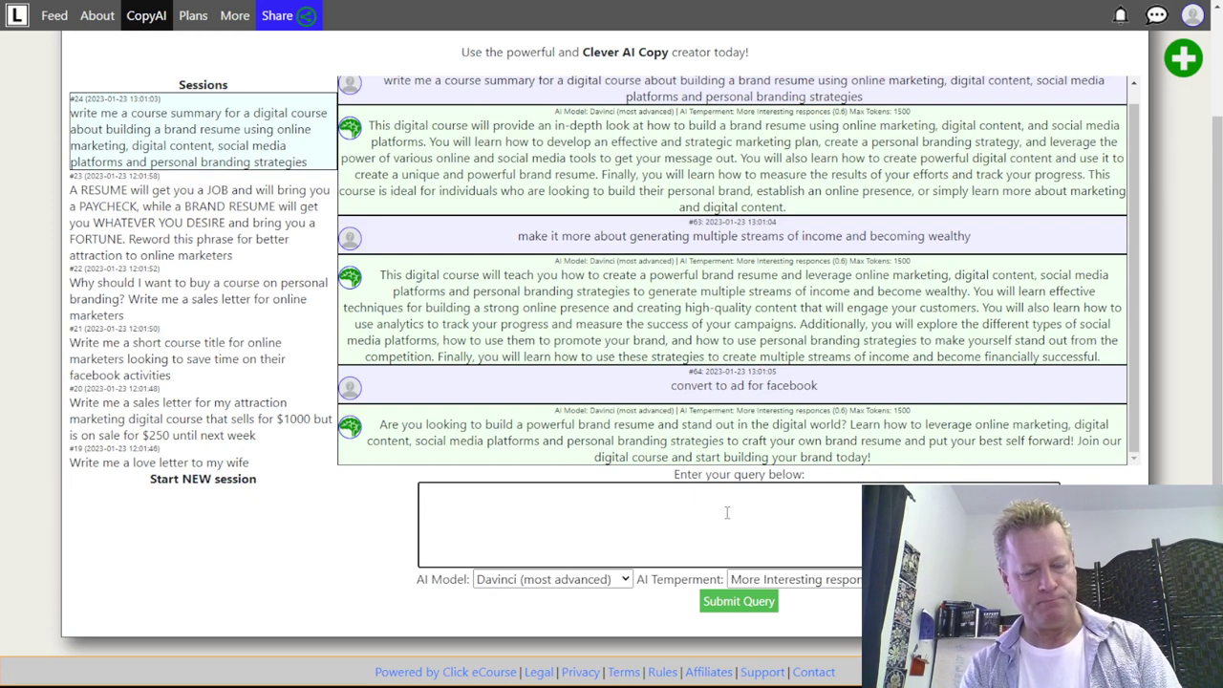
text(talk)
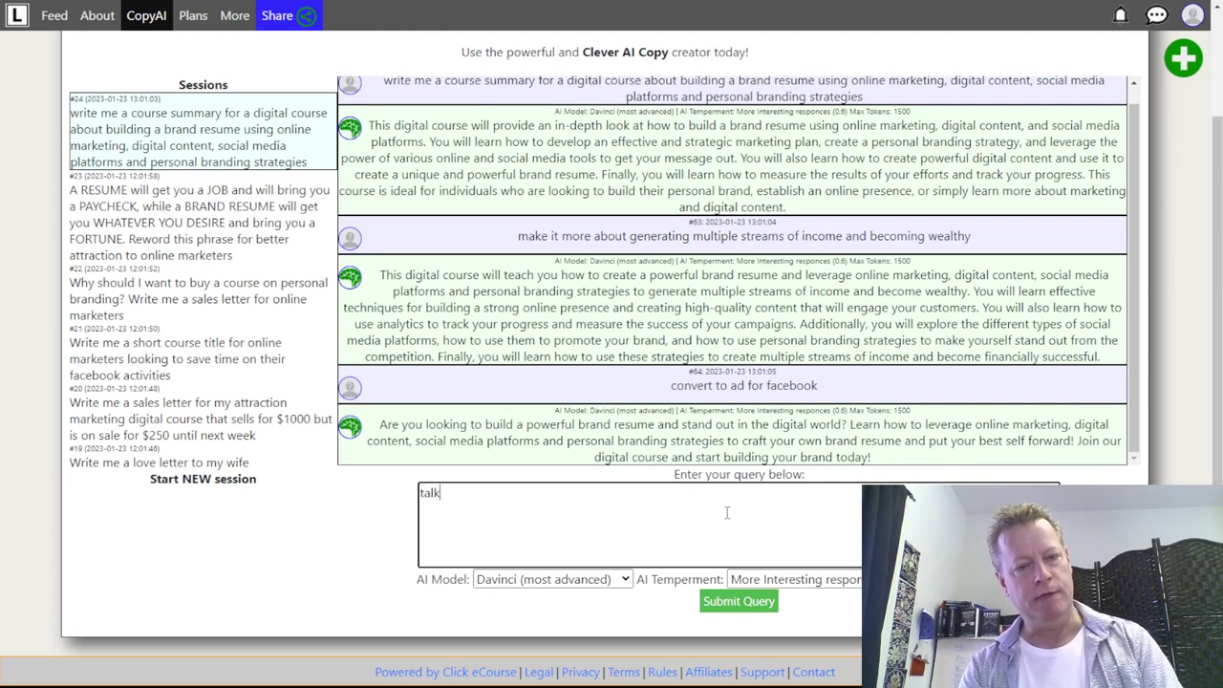
text( about generating income and building an onl)
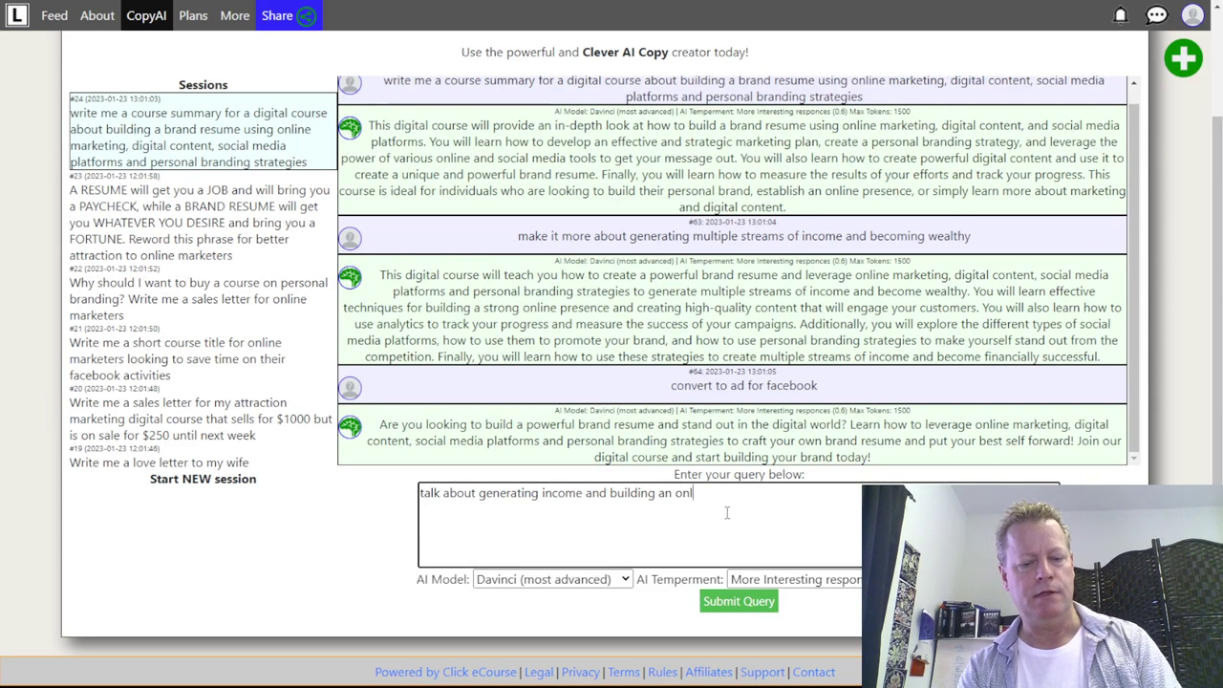
text(ine audience)
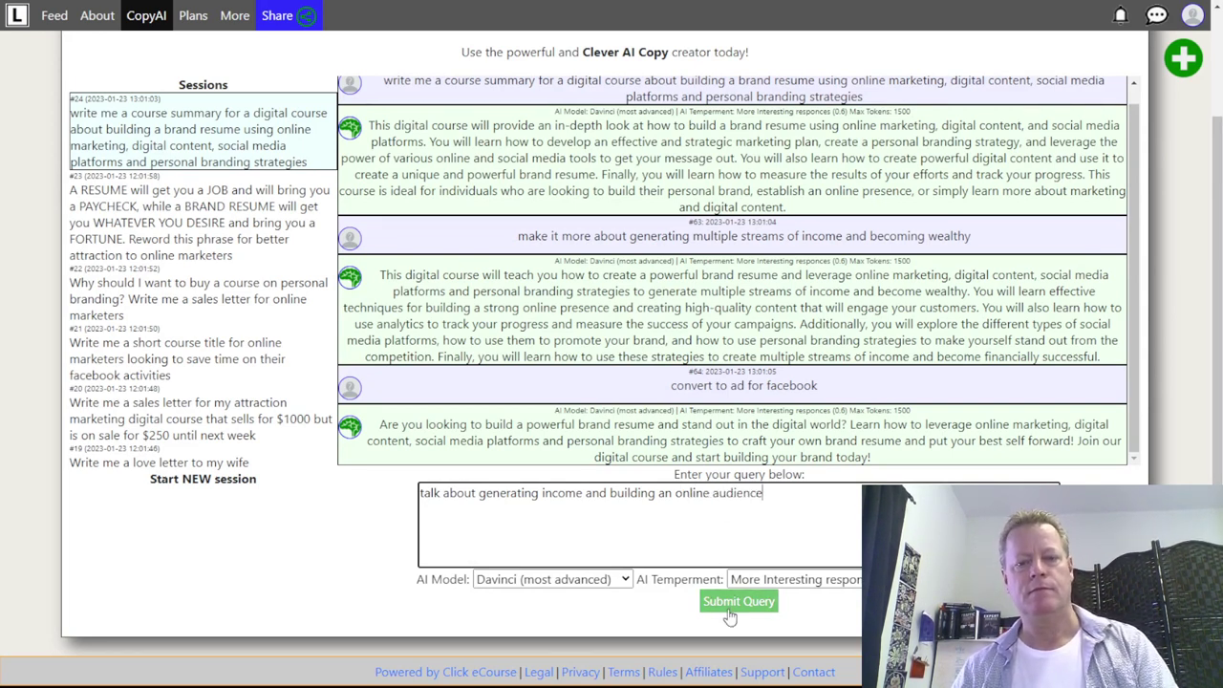
click(738, 601)
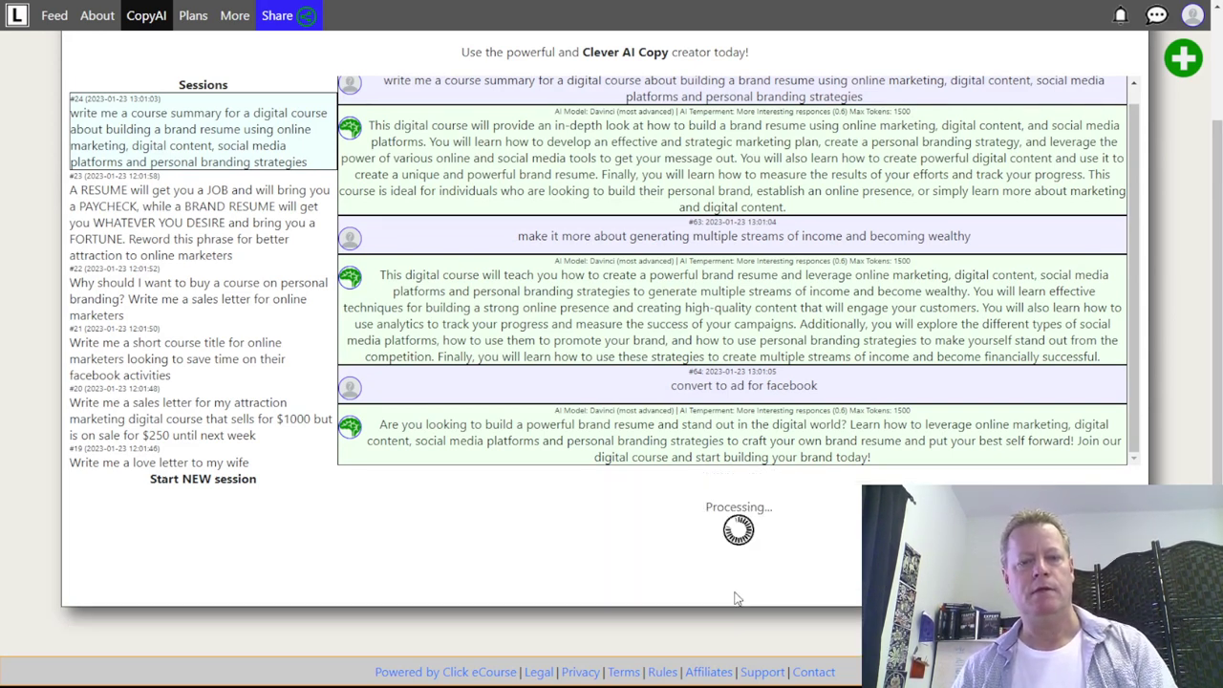
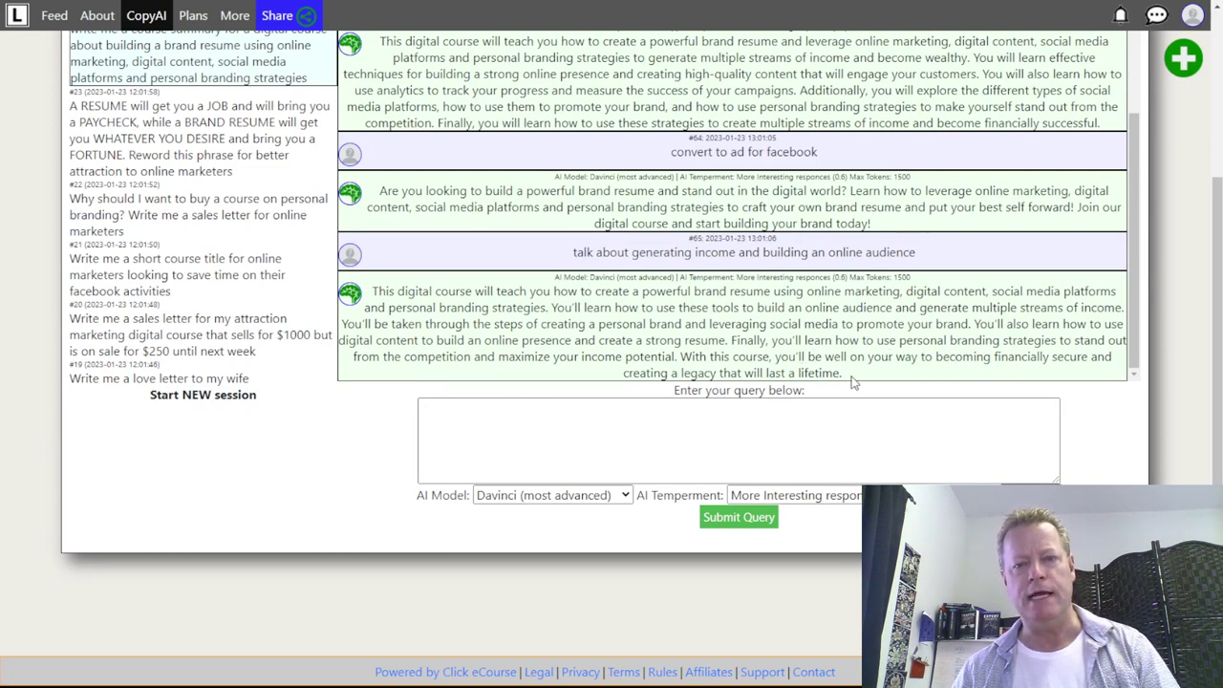
- Highlight the latest course answer, then start a new empty session
drag(868, 384, 371, 292)
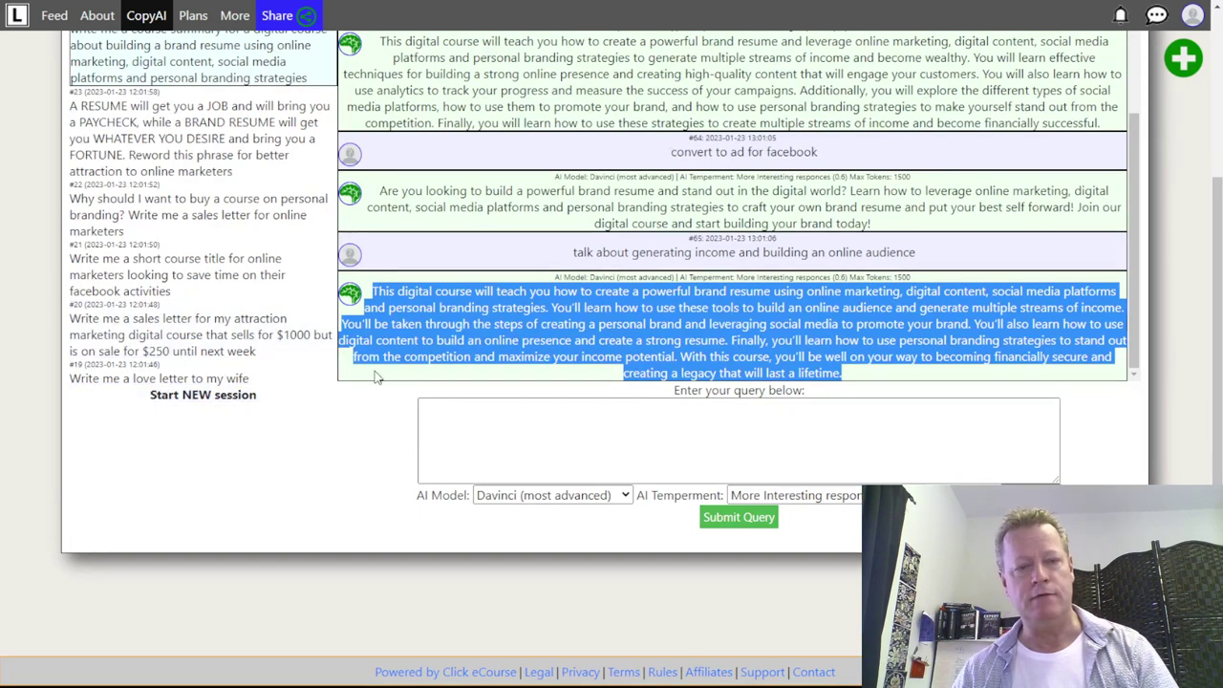
click(417, 382)
click(251, 399)
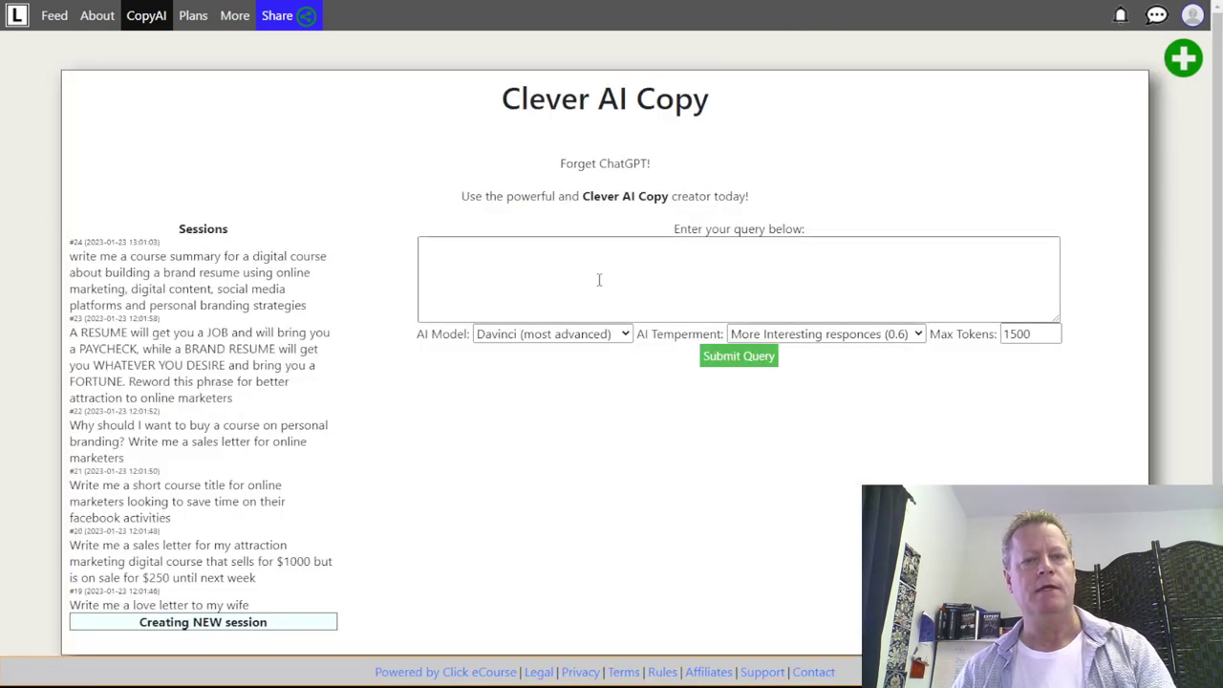
- Start the query 'Write an apology', removing 'me' and correcting the misspelled 'apology'
click(677, 286)
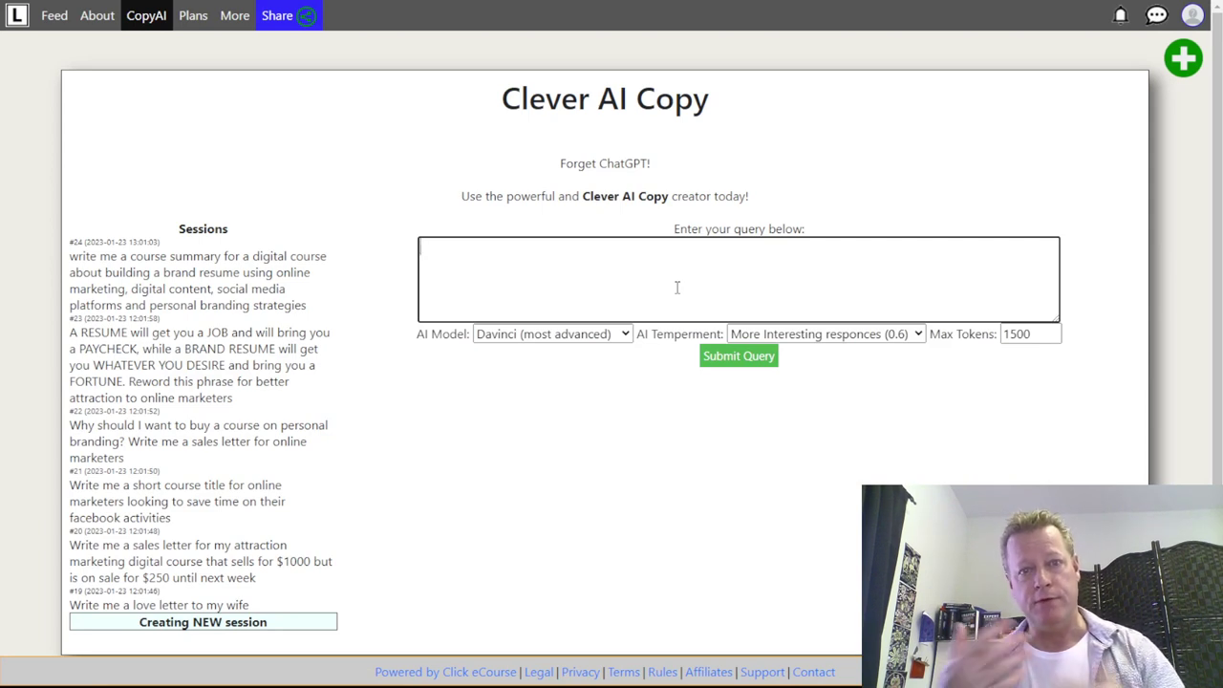
text(Write)
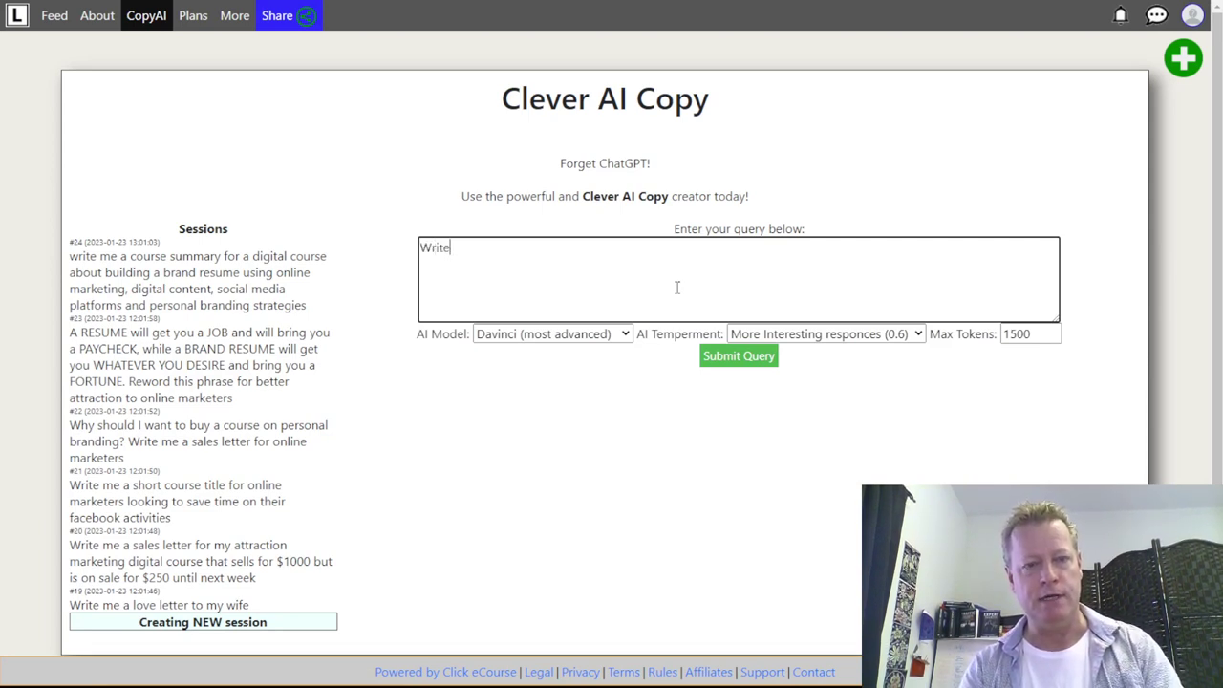
text( me an app)
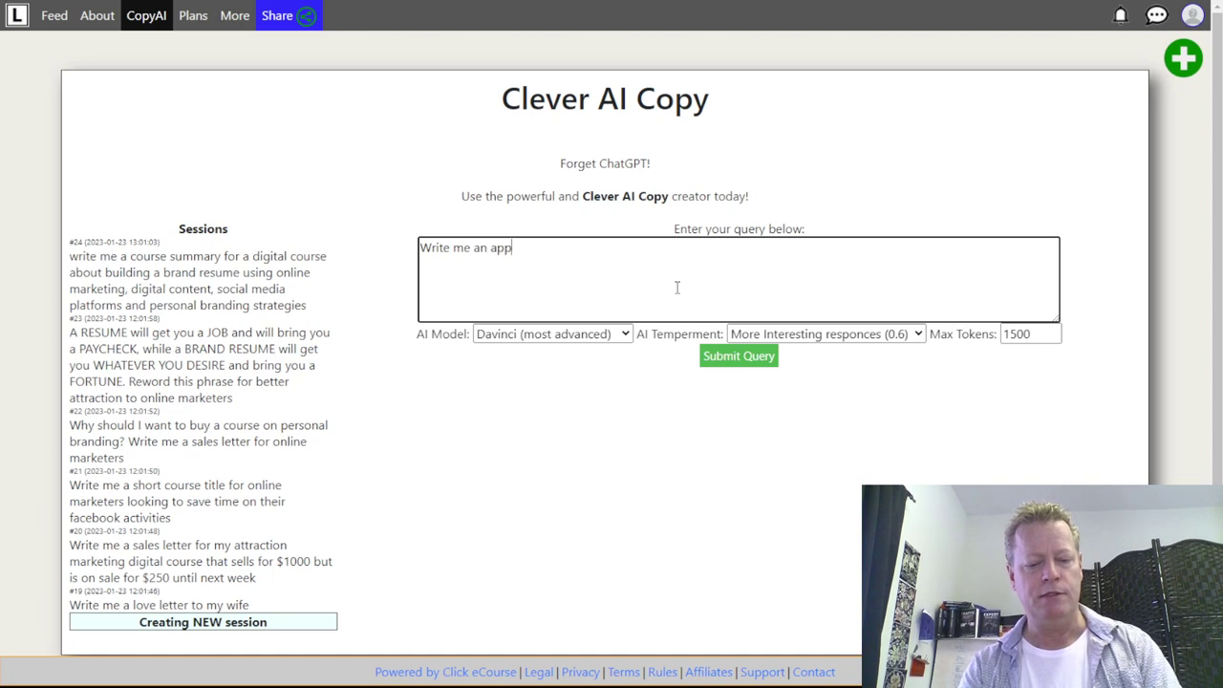
text(oilogy)
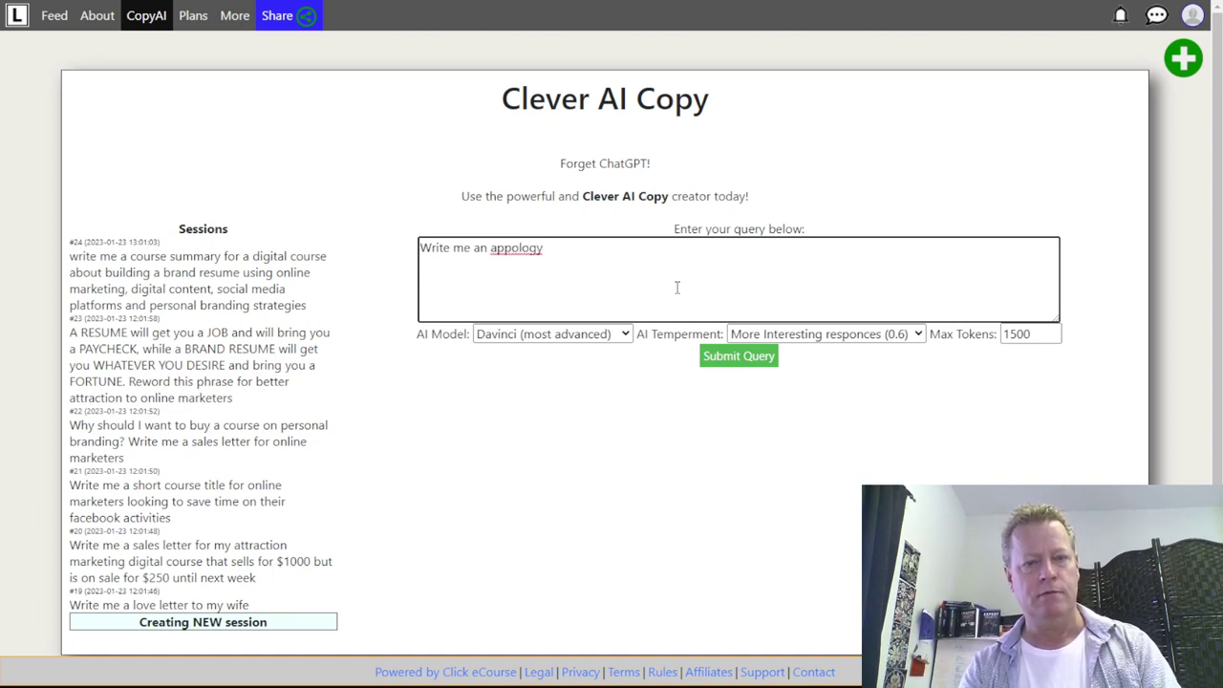
double_click(460, 248)
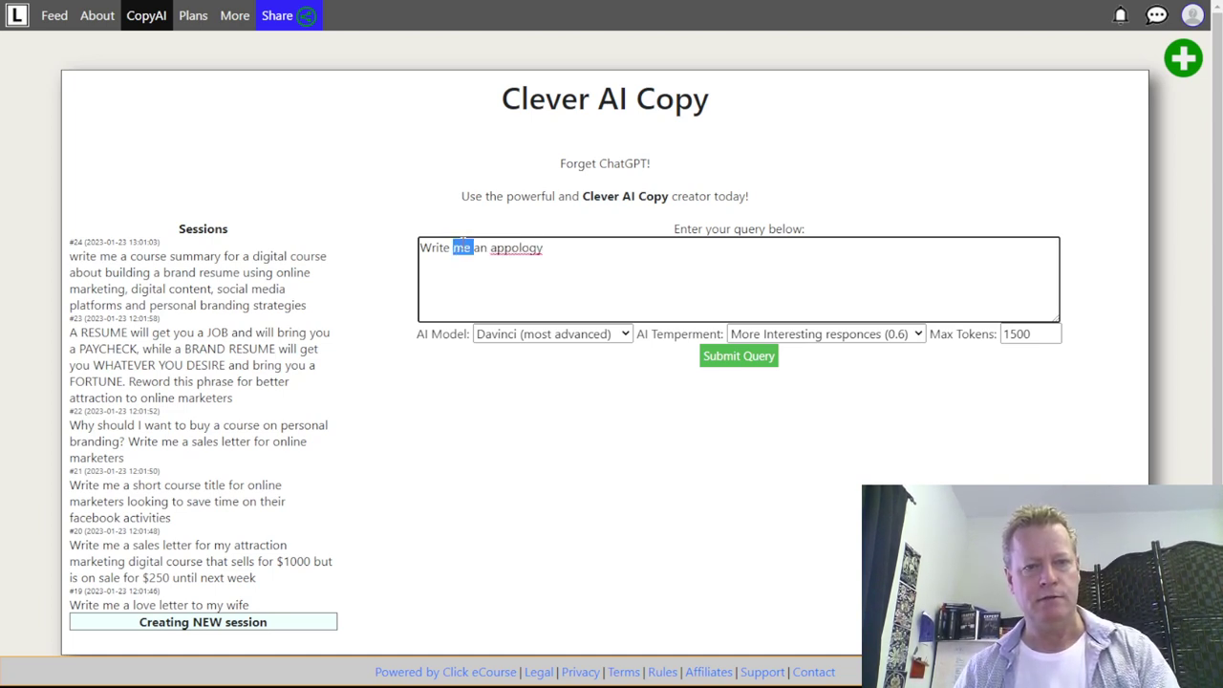
key(BackSpace)
right_click(501, 251)
click(541, 264)
- Finish it as 'to my daughter … for smashing her favorite mirror' and submit
text(to my daughter Katia for )
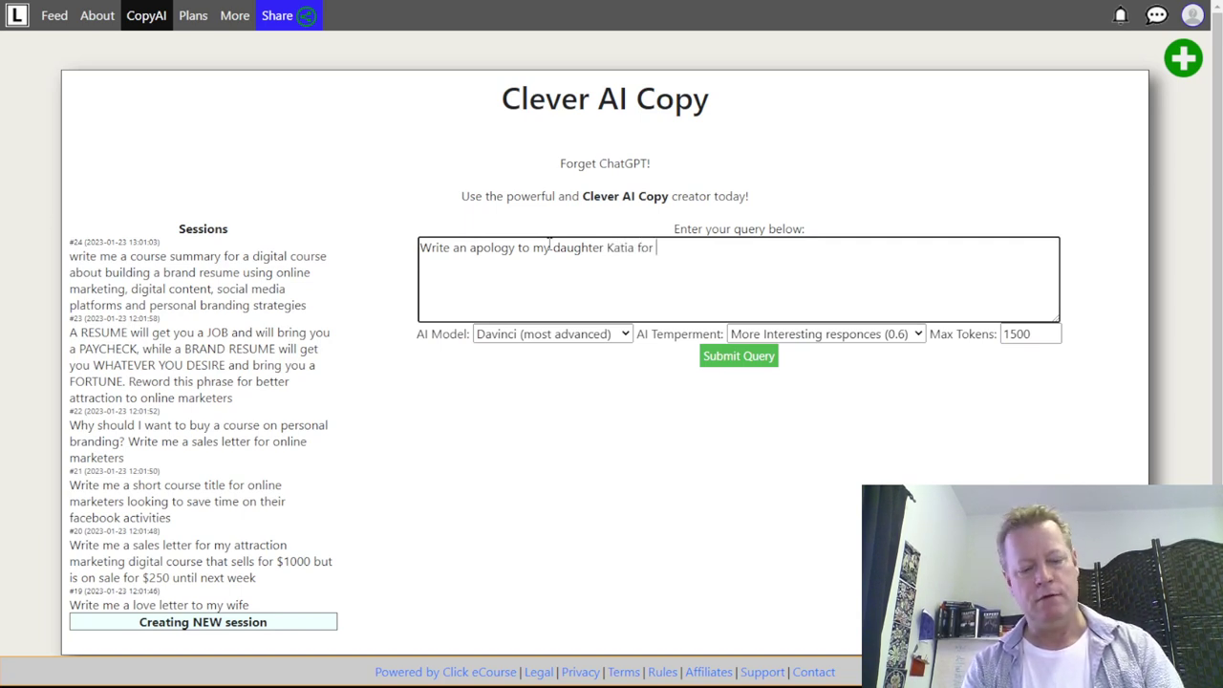
text(smashing one)
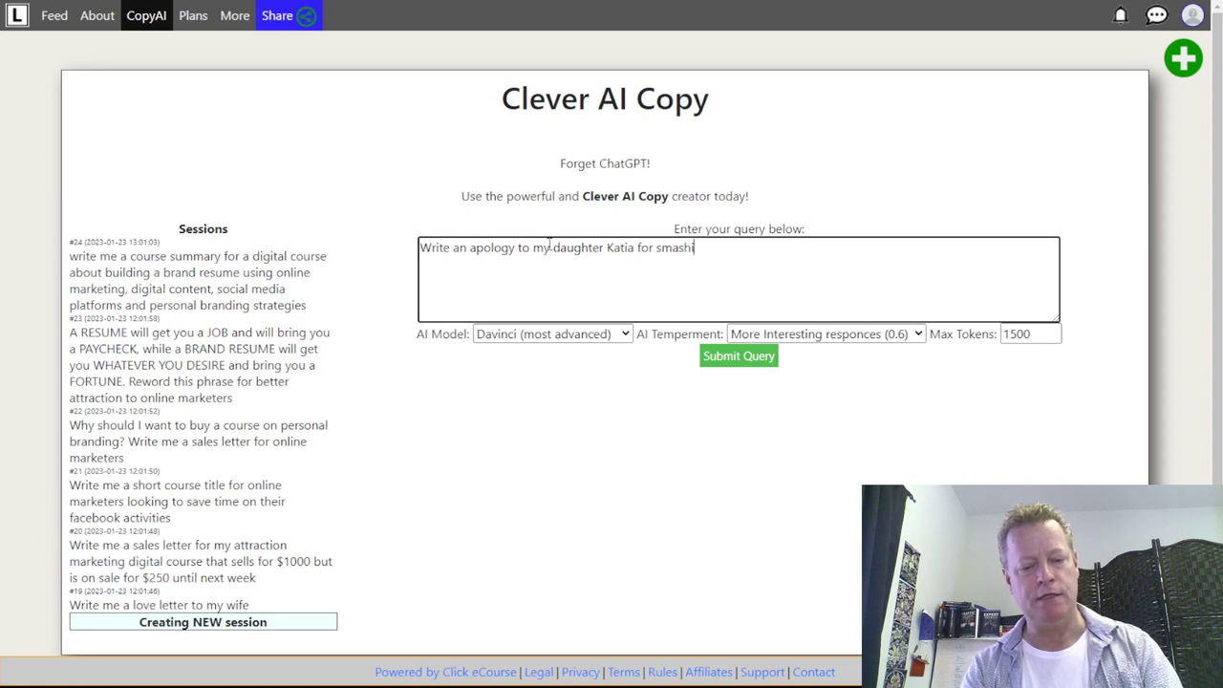
key(BackSpace)
key(BackSpace)
text(her favority mirror)
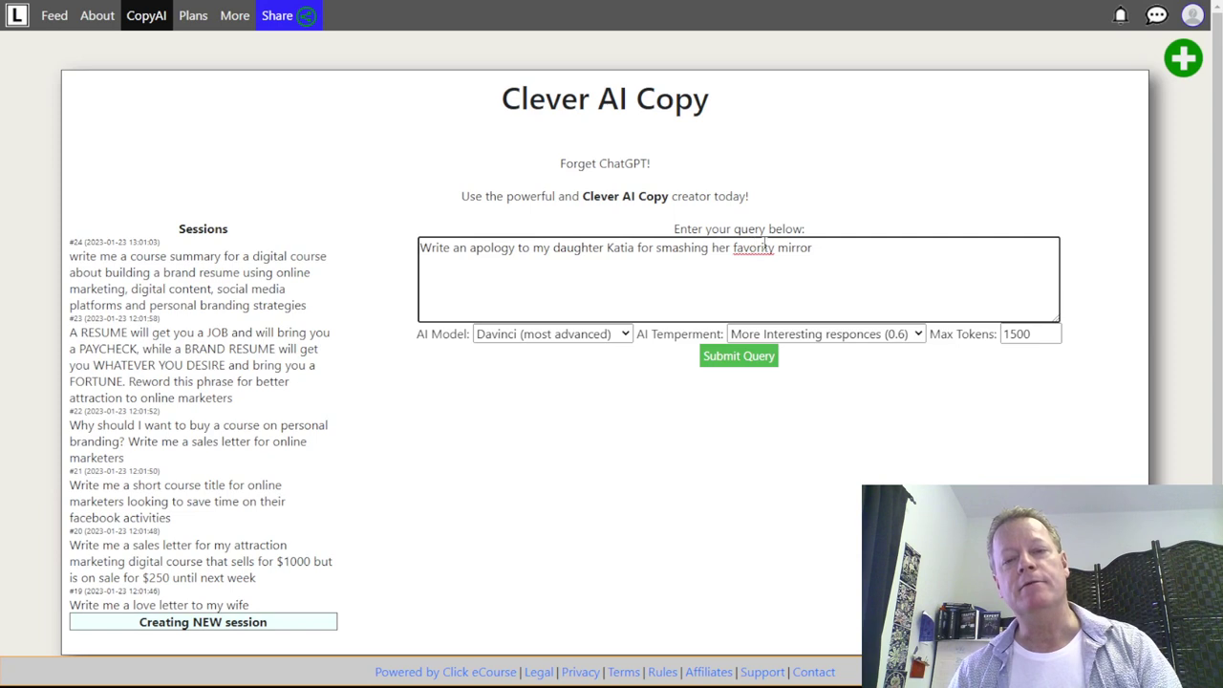
key(BackSpace)
text(e)
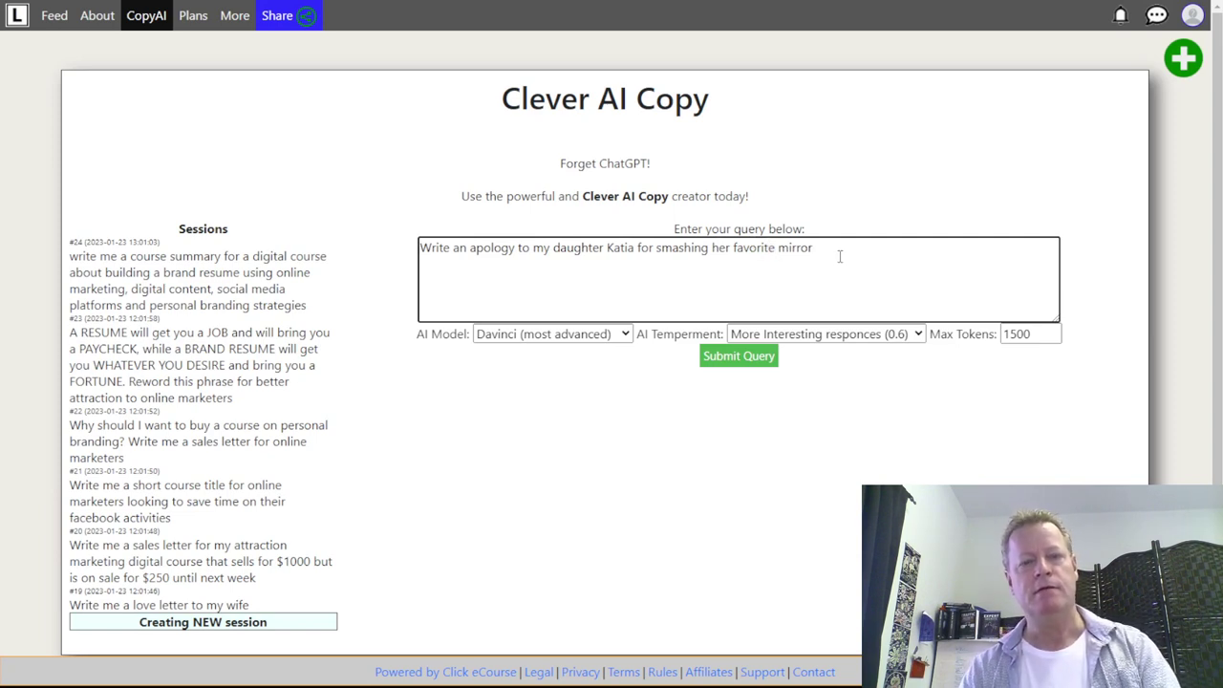
click(541, 264)
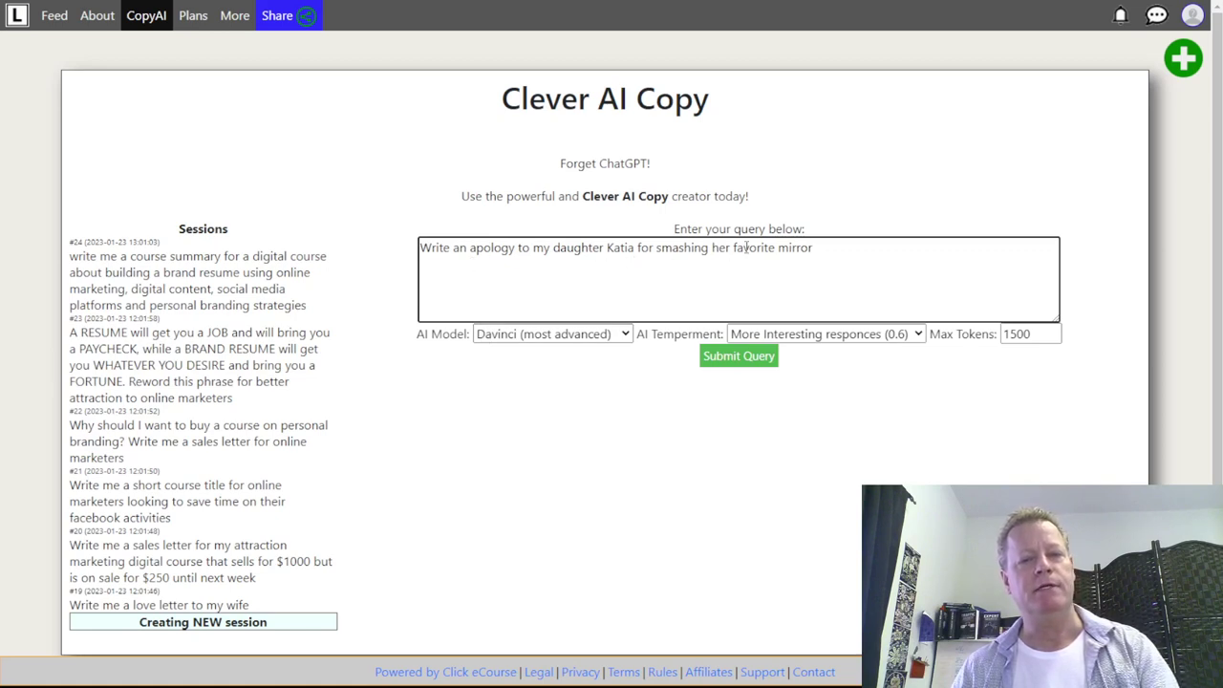
click(759, 358)
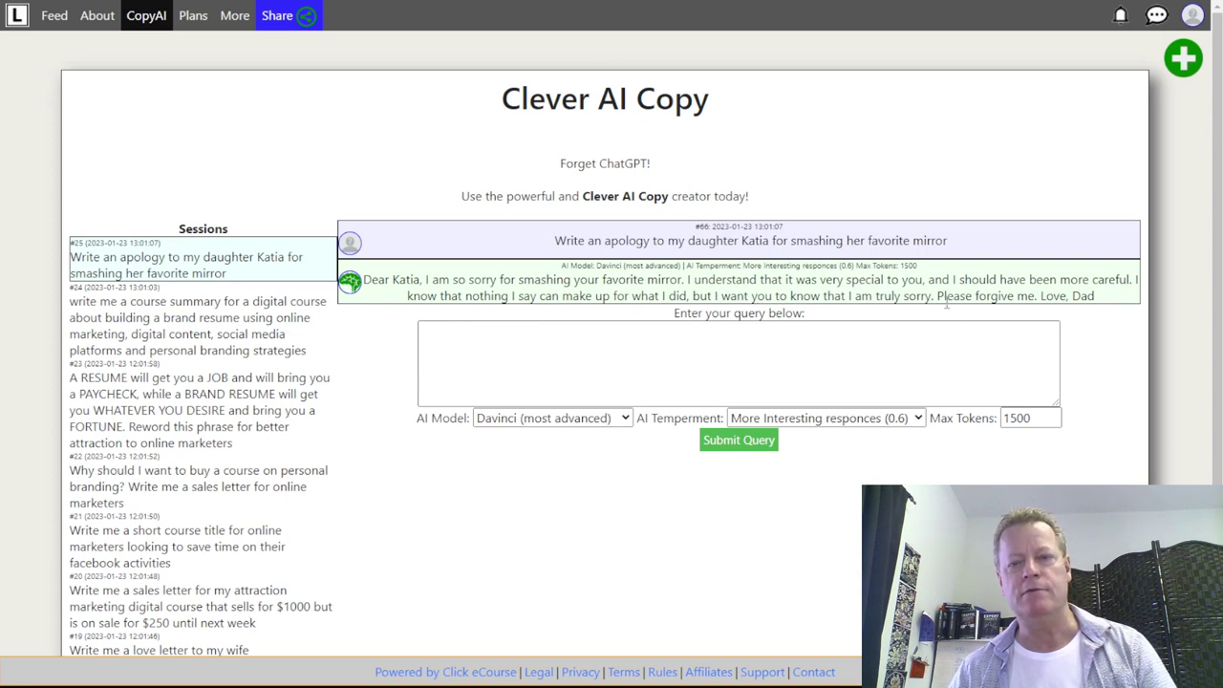
- Begin a follow-up query reading 'add details of when this happen'
click(1027, 348)
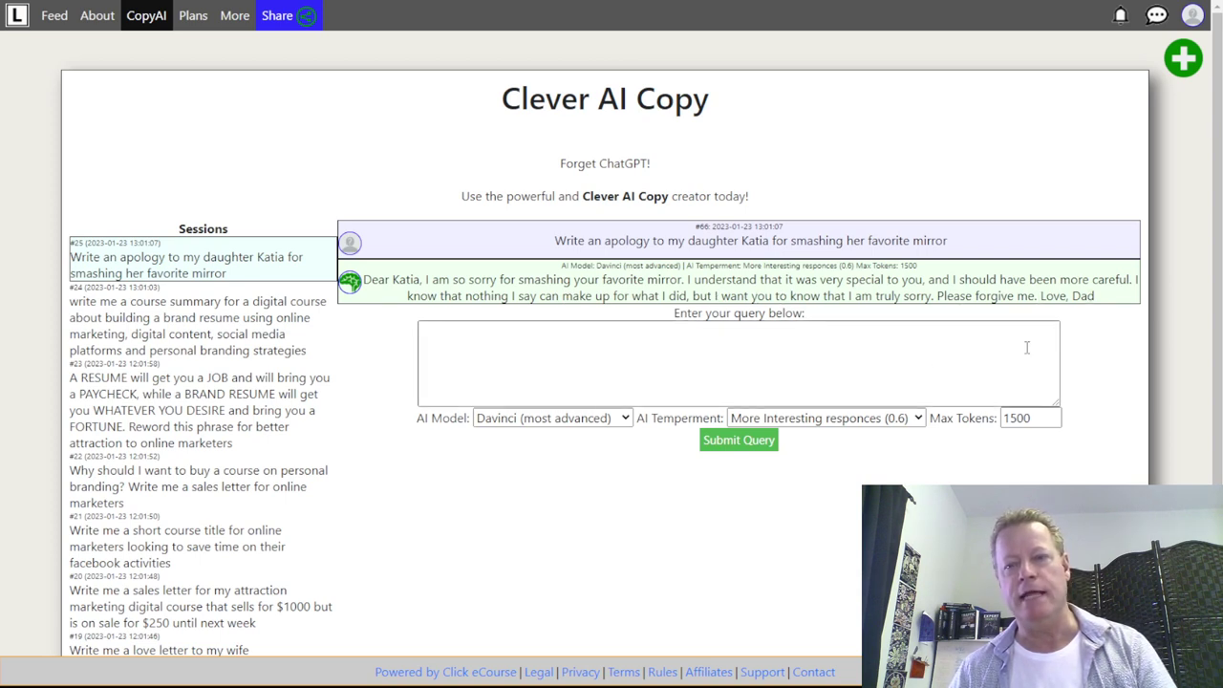
click(817, 371)
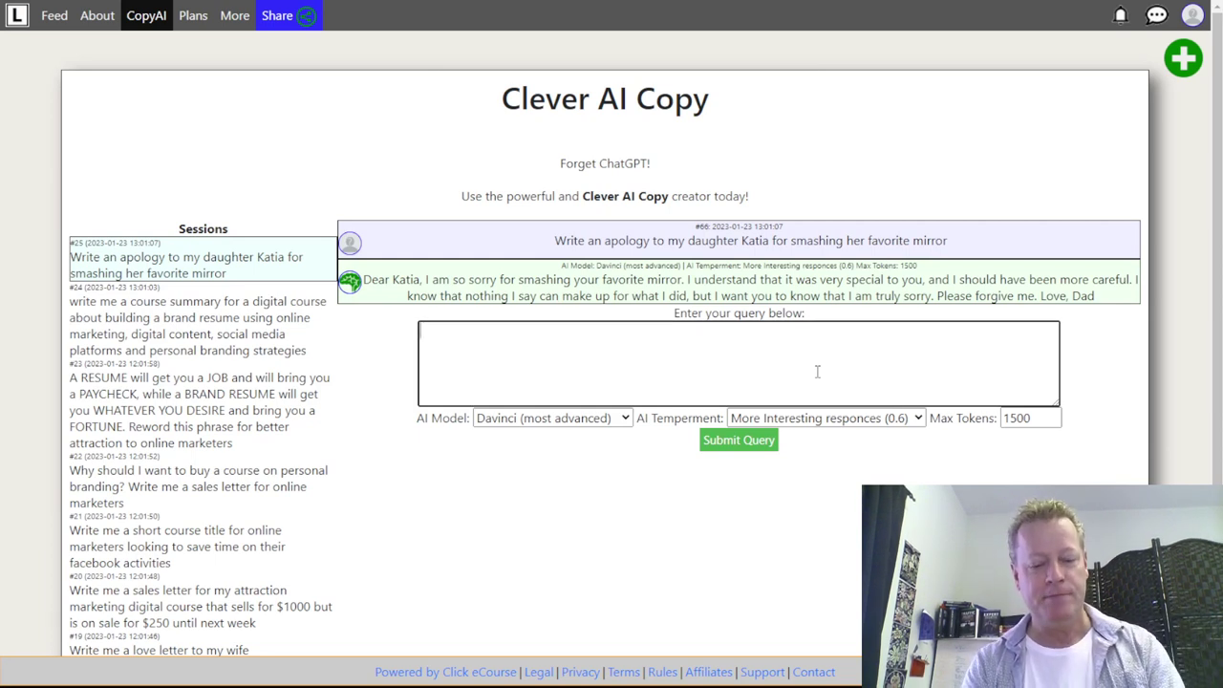
text(add details of when this happened)
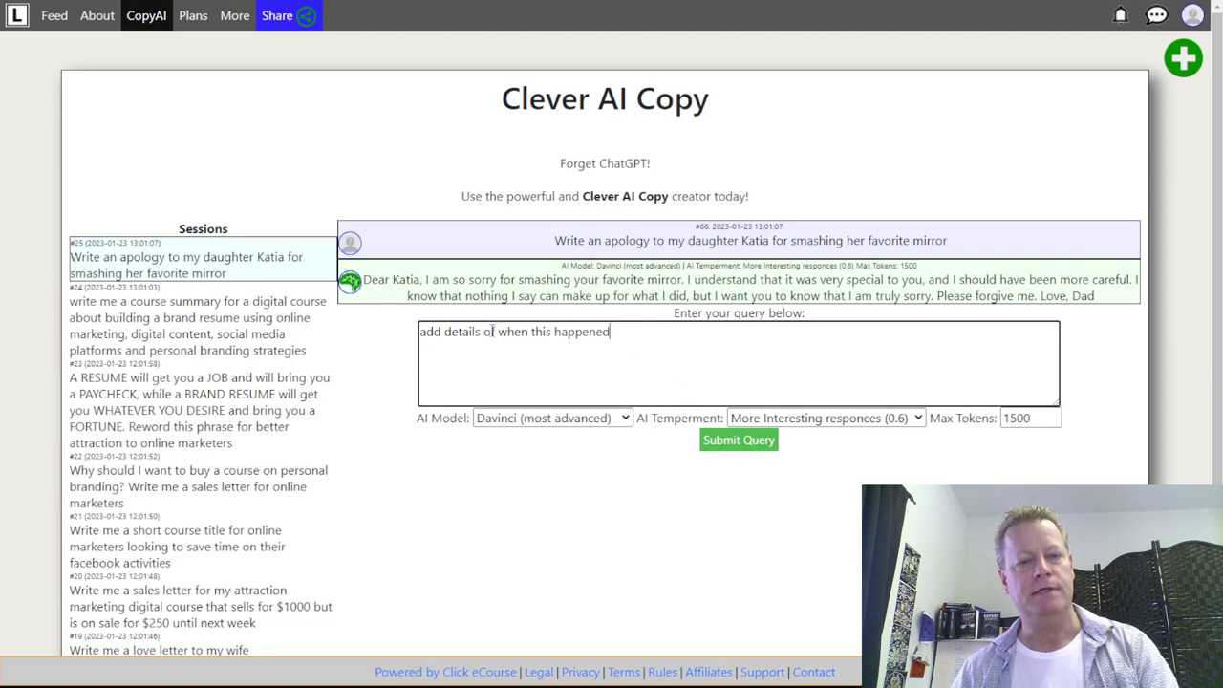
- Reword the follow-up to 'add details that this happened when I was helping her move' and submit
drag(484, 331, 634, 330)
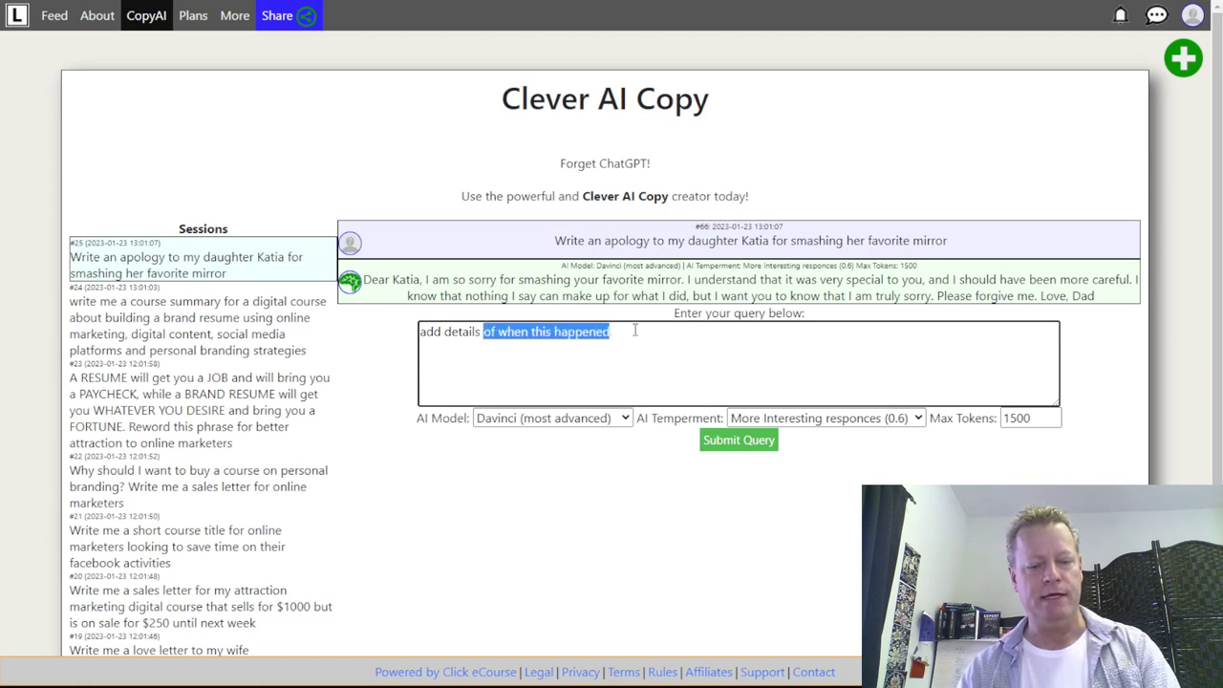
text(that this happened when I was helping her move)
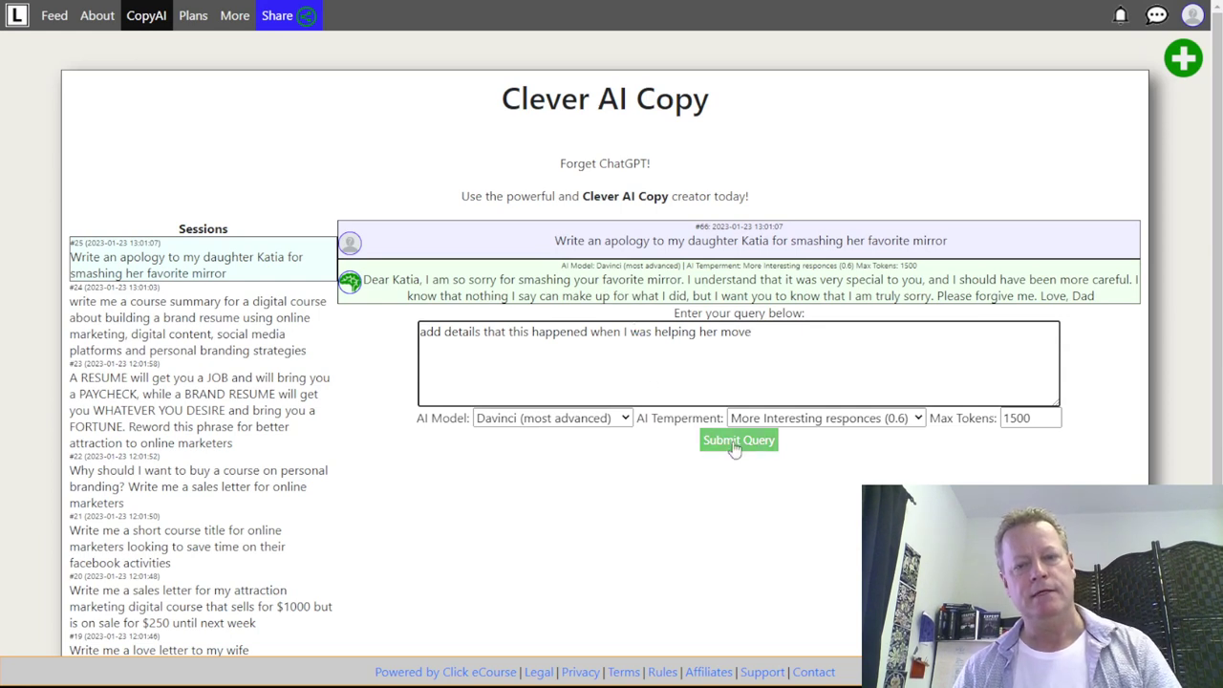
click(713, 460)
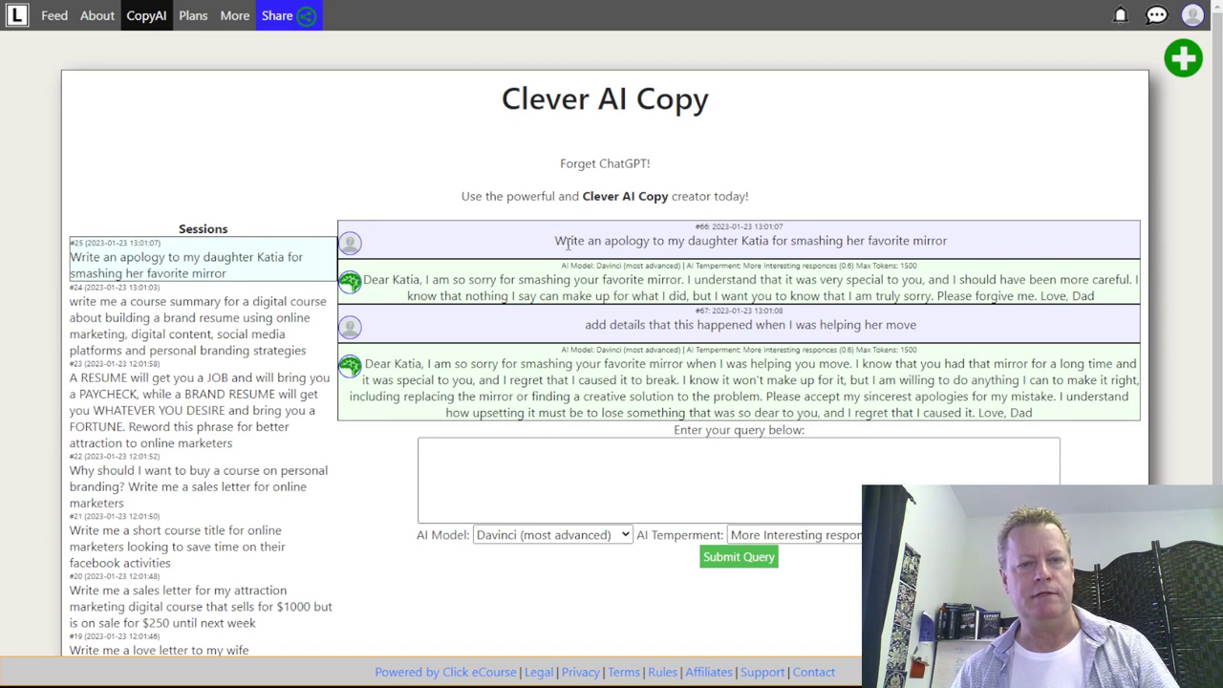
- Select the original mirror apology request text, then start a new session
drag(554, 241, 951, 249)
key(ctrl+c)
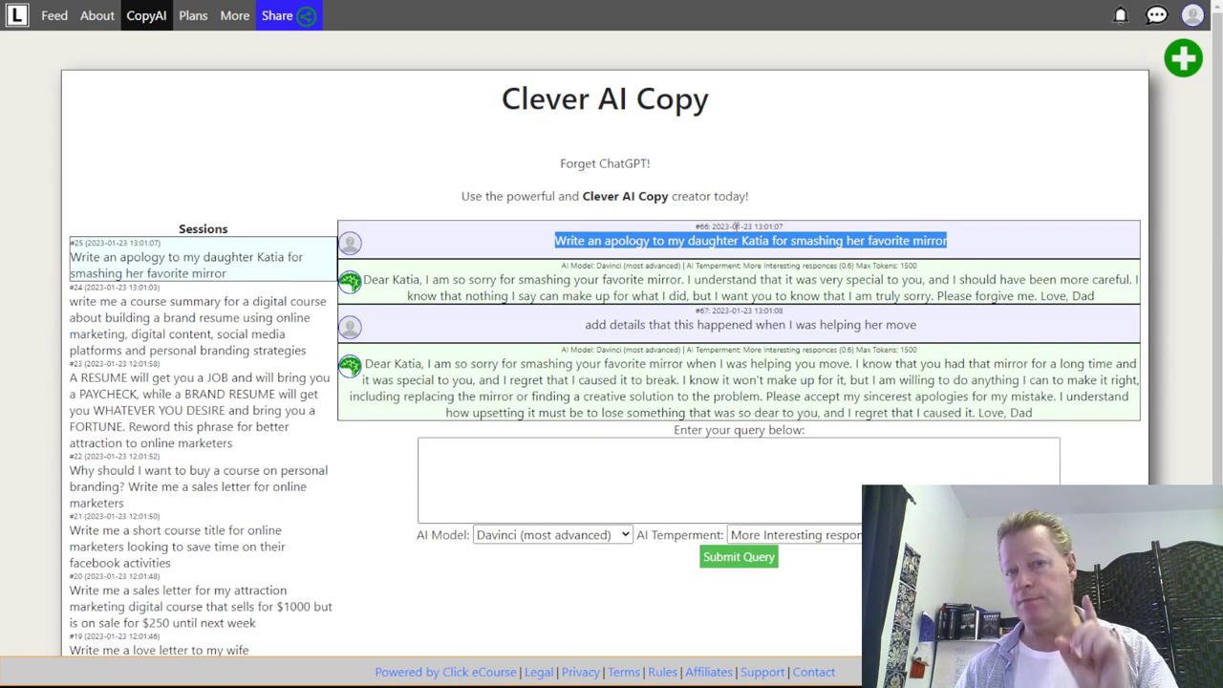
scroll(201, 401, down, 2)
click(203, 595)
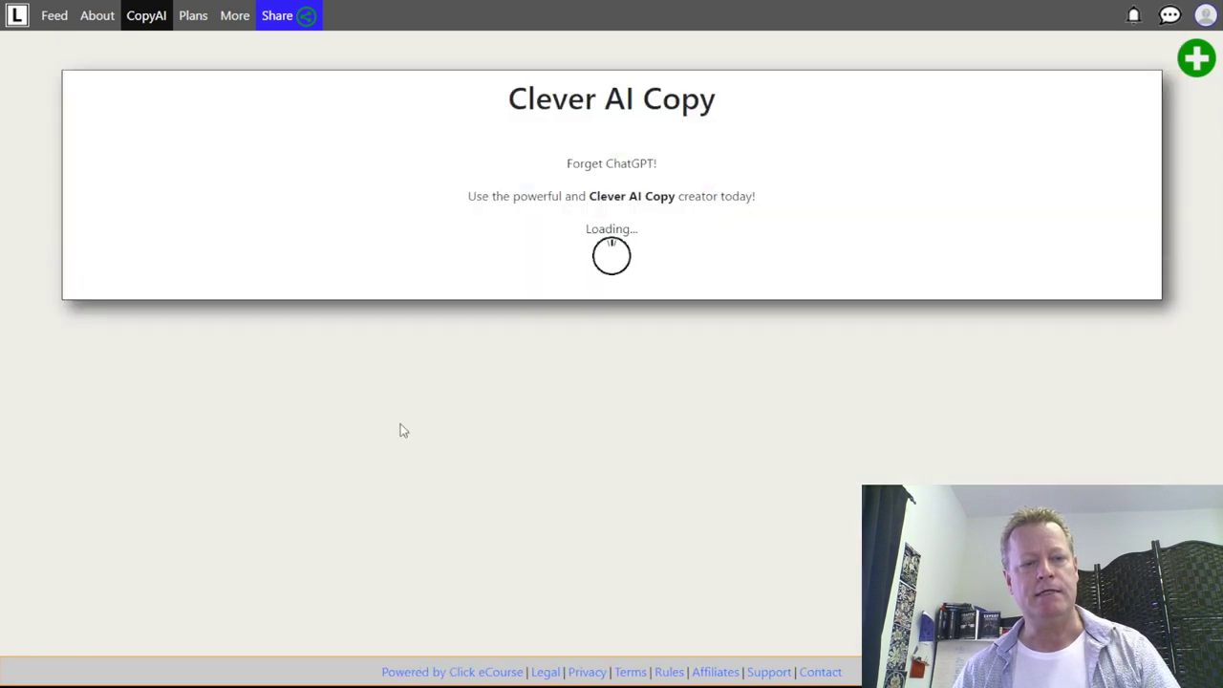
- Paste the mirror apology request, choose Ada with 'Super crazy responces (1)', and submit
click(683, 265)
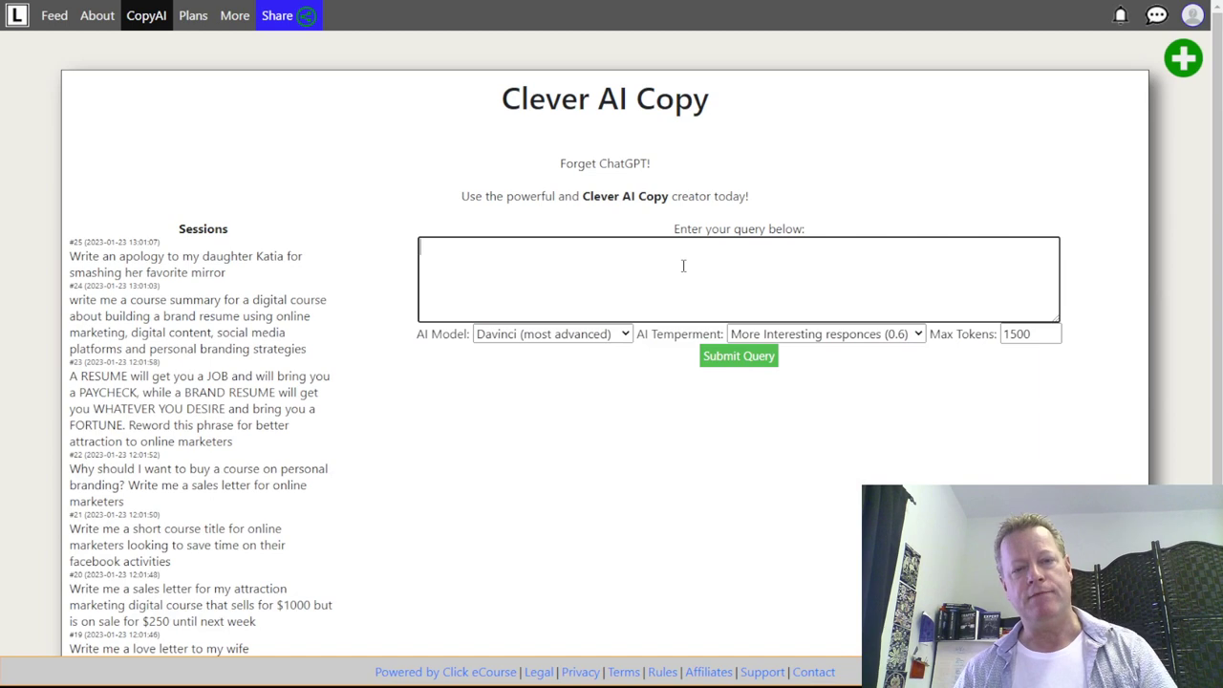
key(ctrl+v)
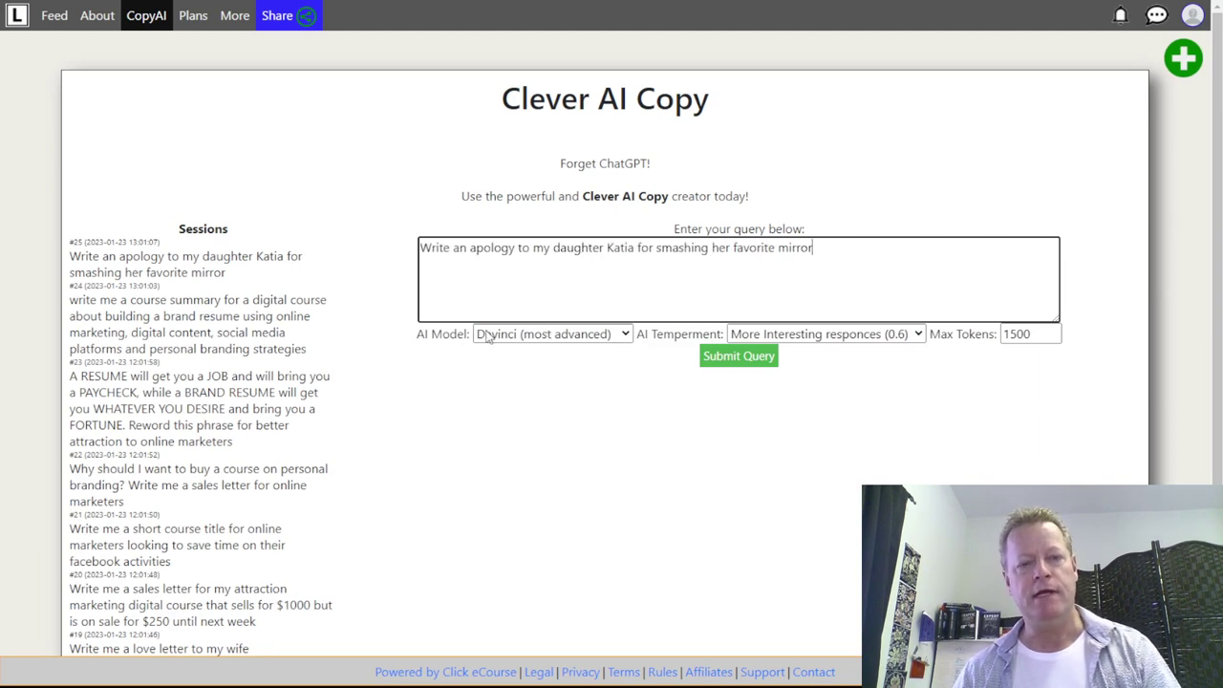
click(490, 336)
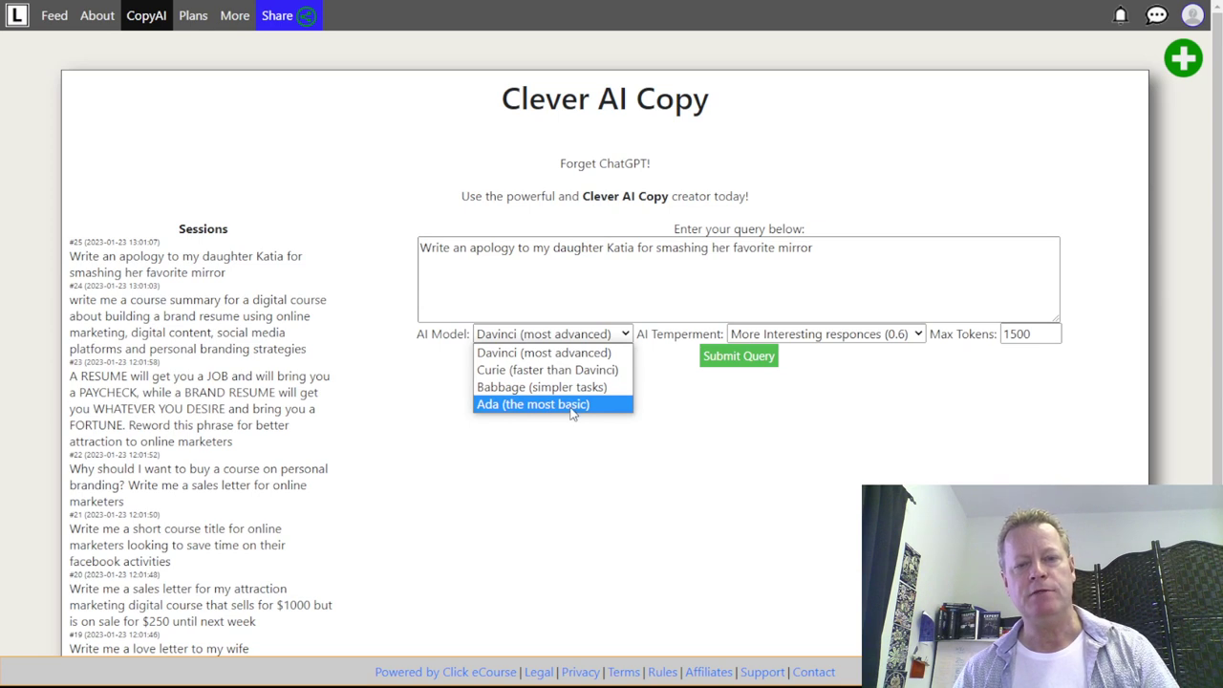
click(571, 406)
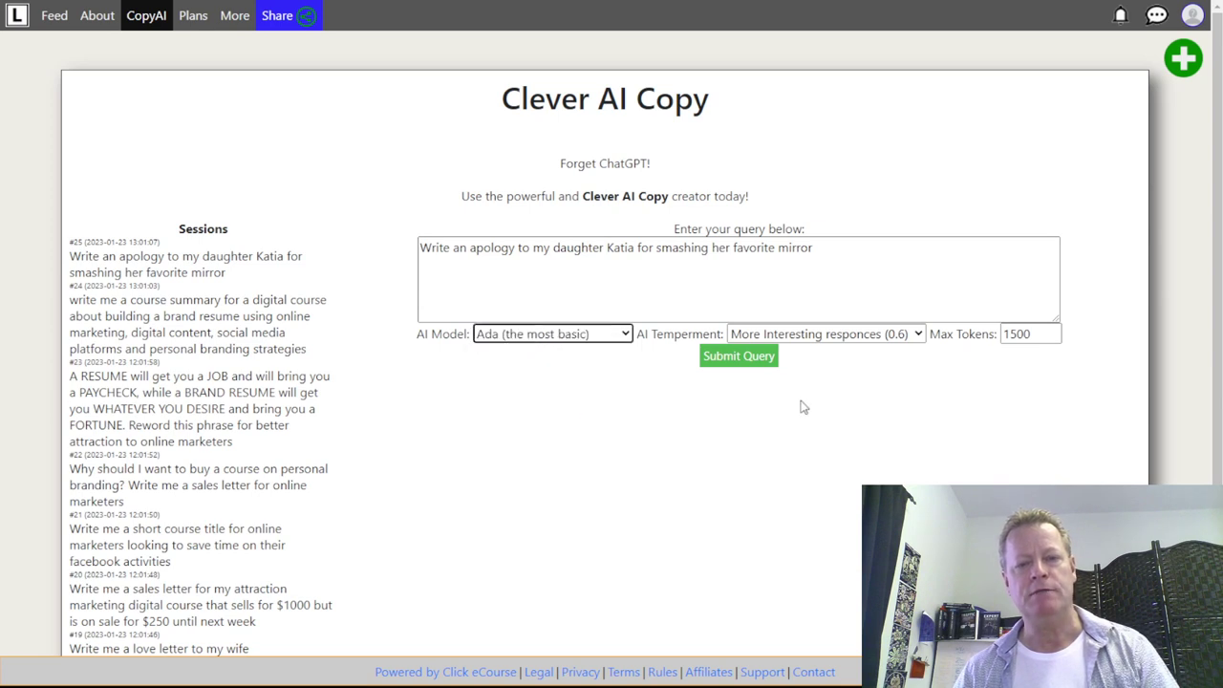
click(860, 339)
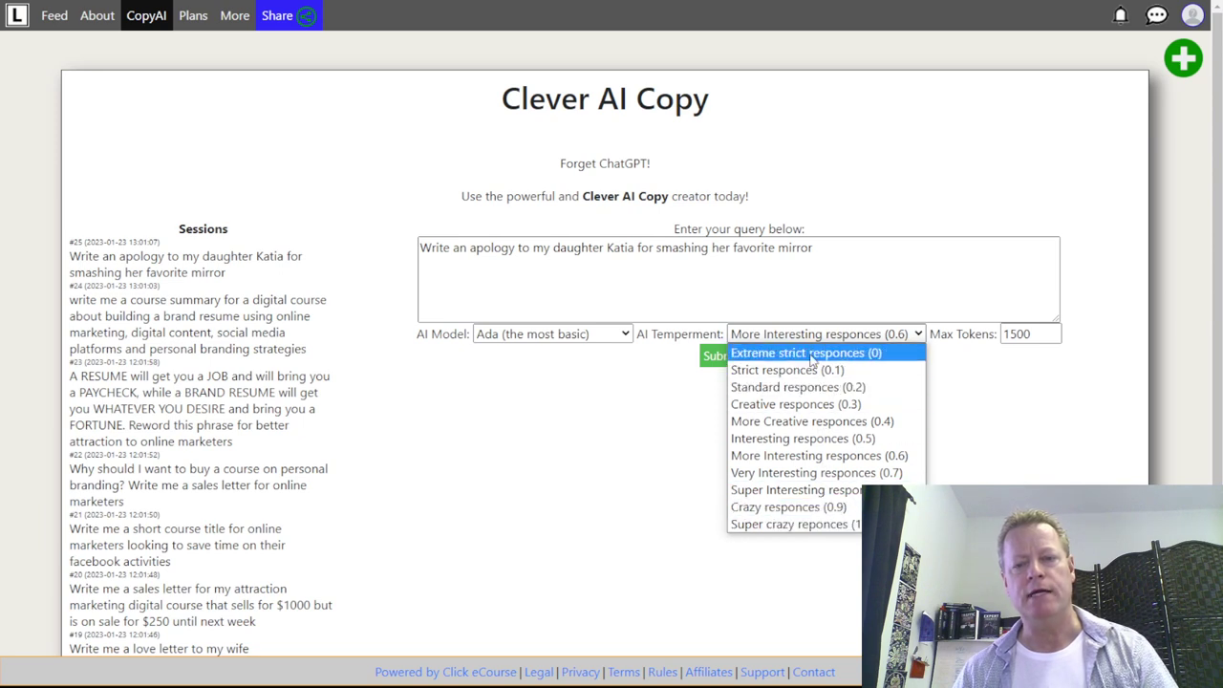
click(828, 535)
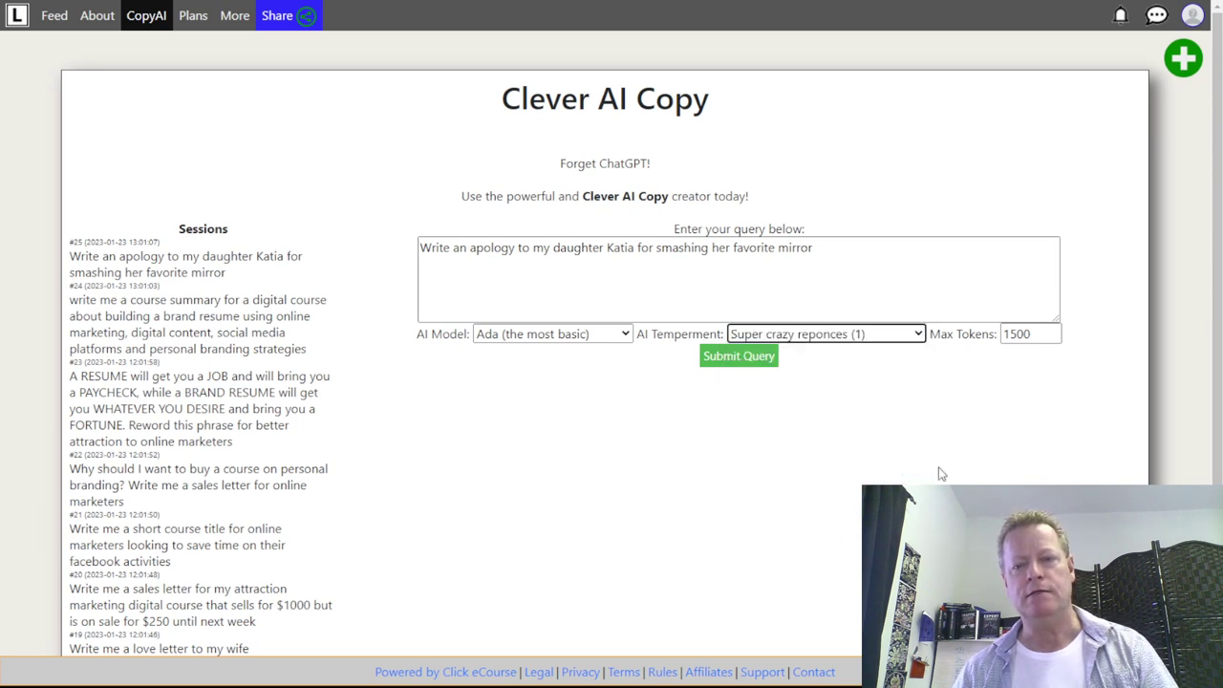
click(747, 359)
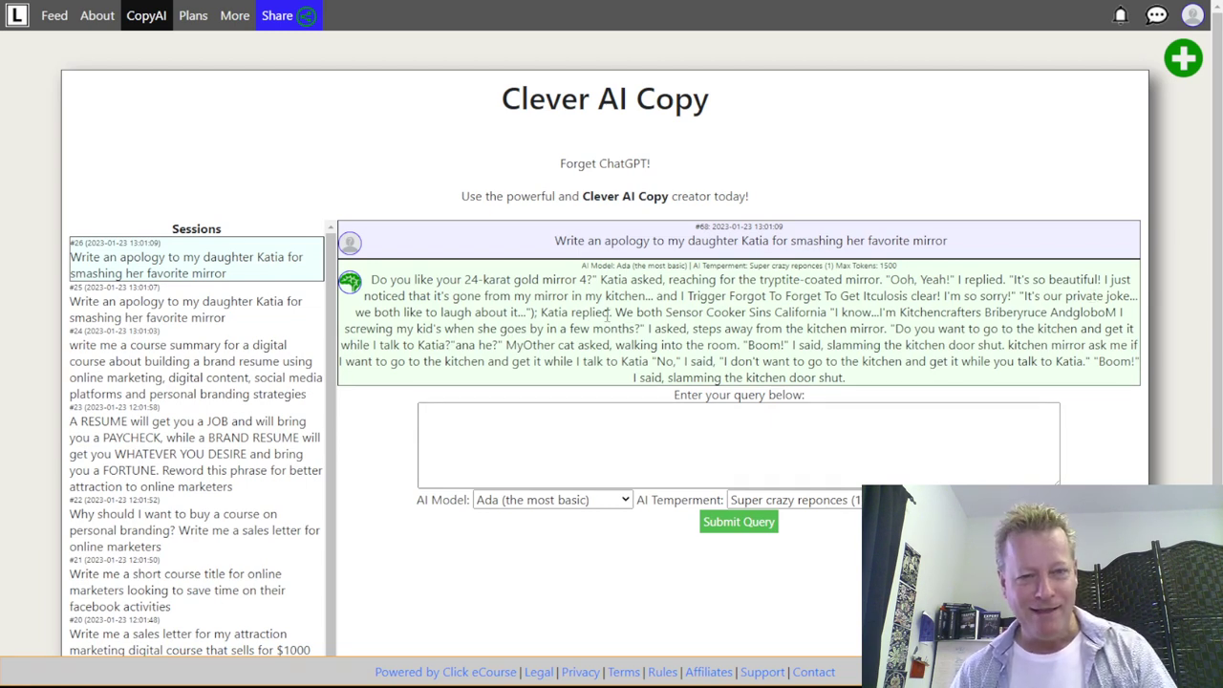
- Switch the AI model to Babbage and resubmit the apology request
click(718, 459)
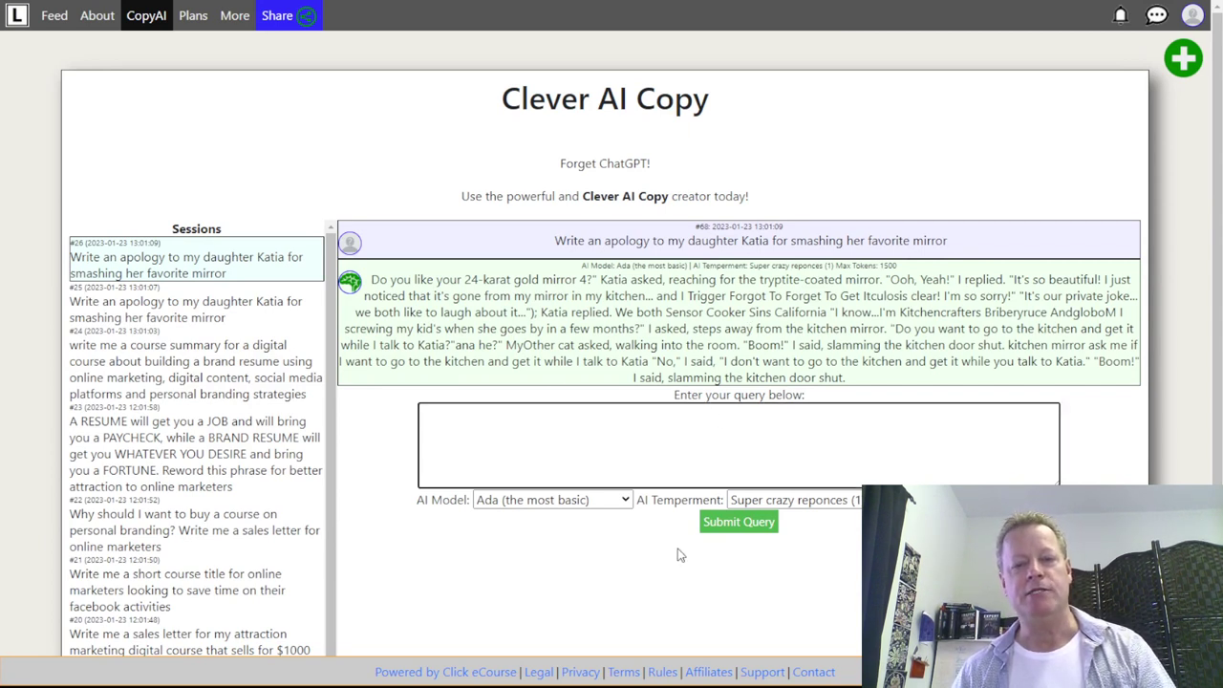
click(595, 503)
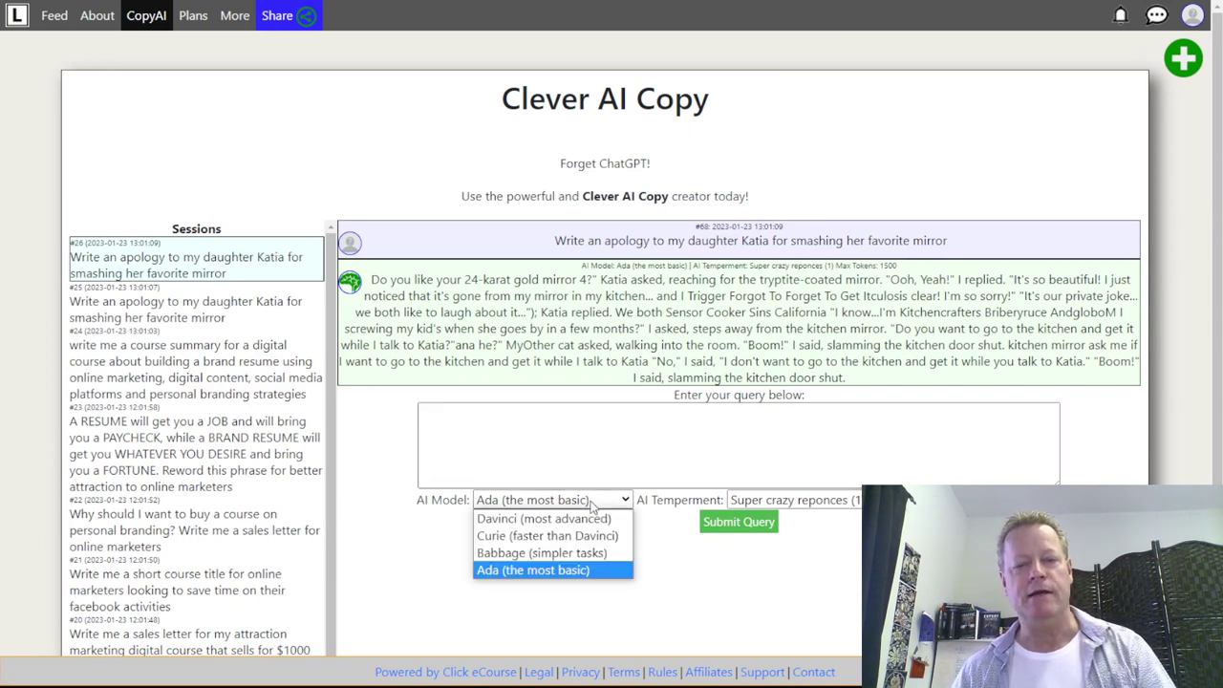
click(552, 554)
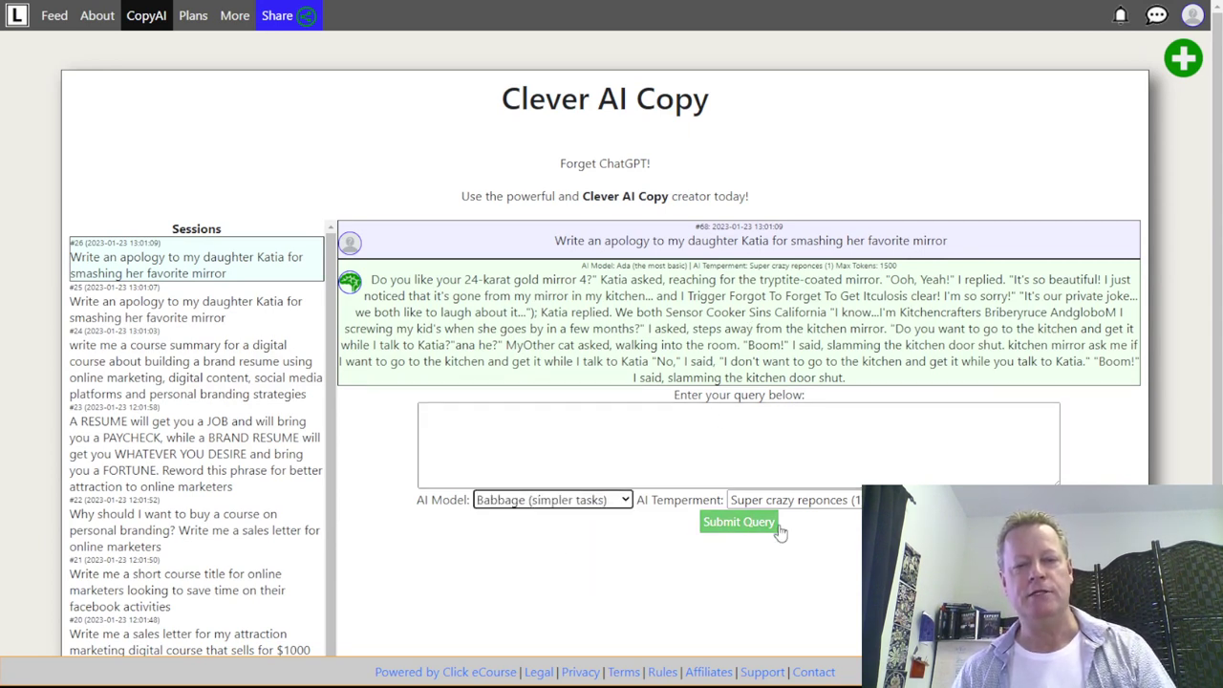
click(717, 524)
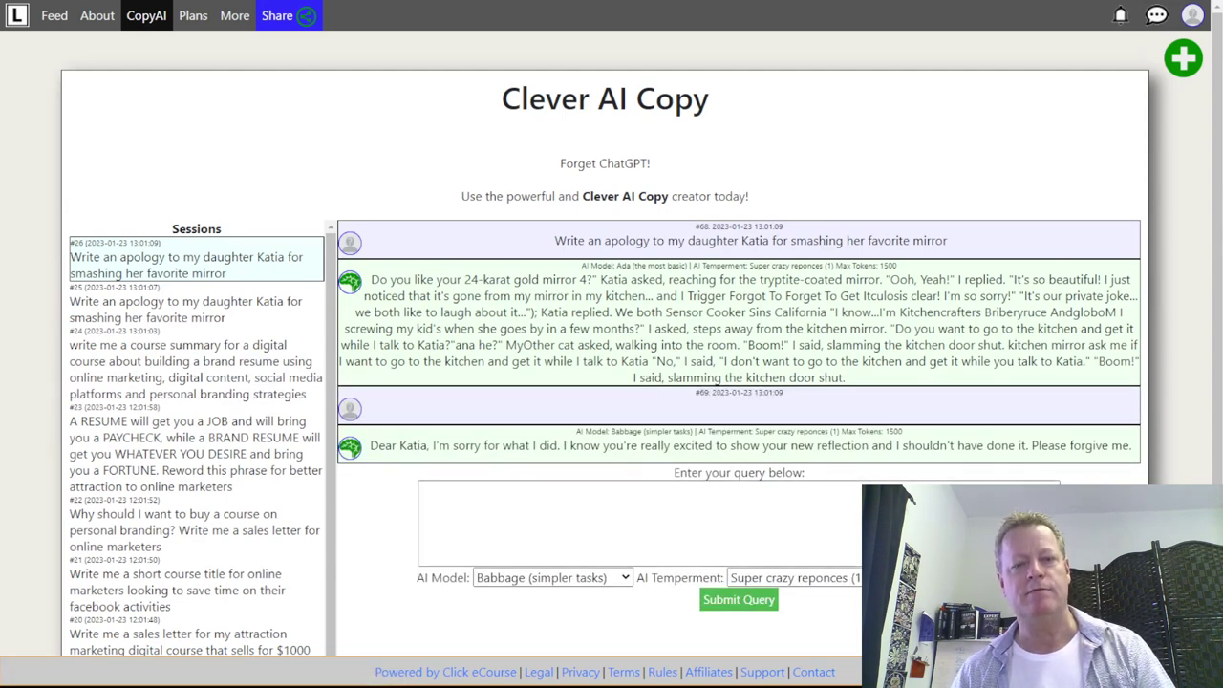
- Highlight the Babbage and Ada model labels to compare the two replies
scroll(669, 287, down, 3)
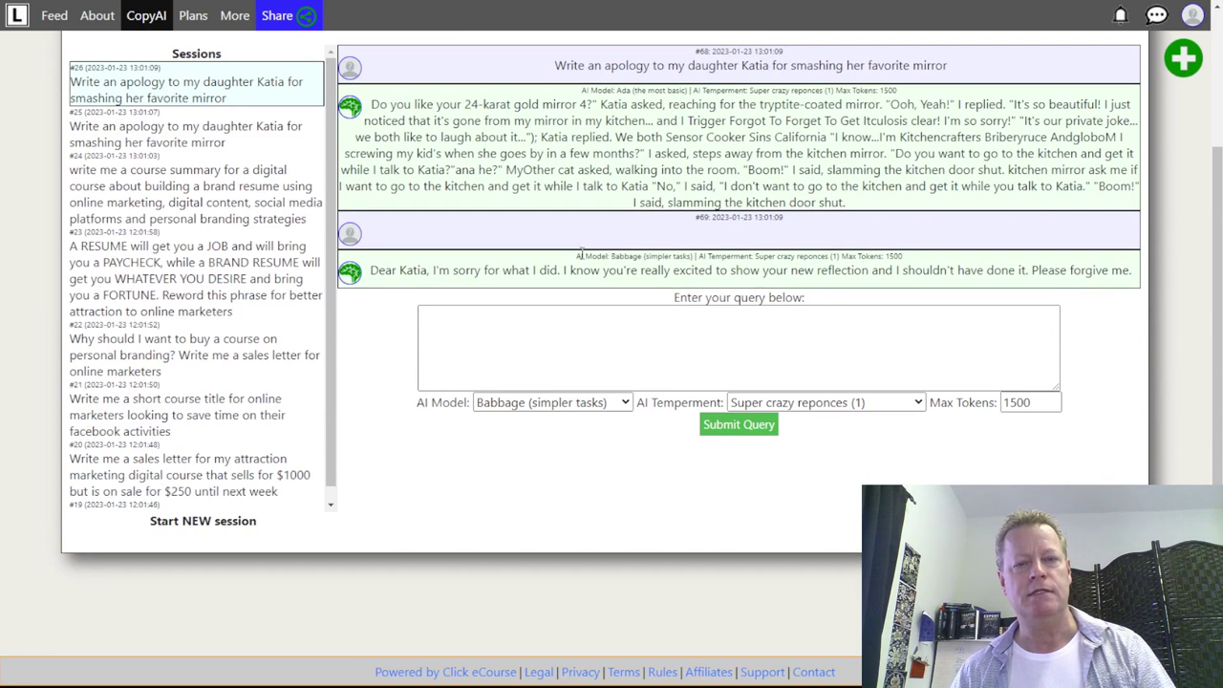
drag(581, 253, 694, 258)
drag(606, 89, 666, 90)
- Switch the AI model to Curie and resubmit the apology, checking the page while it generates
click(611, 403)
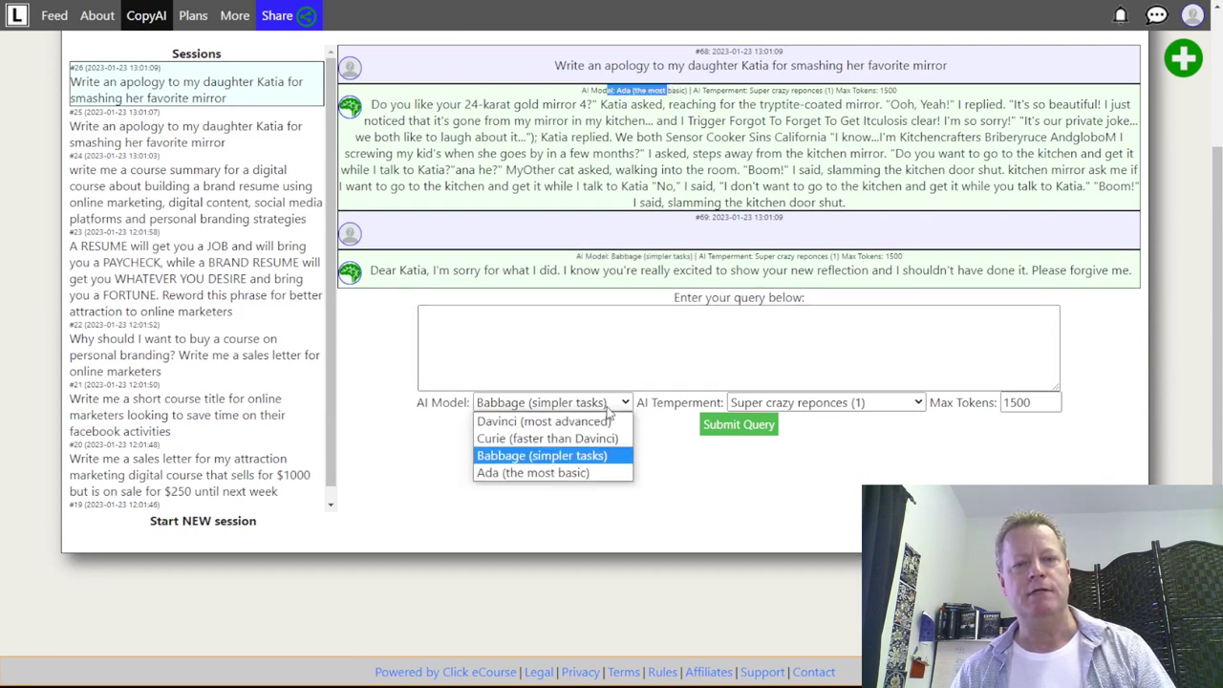
click(546, 442)
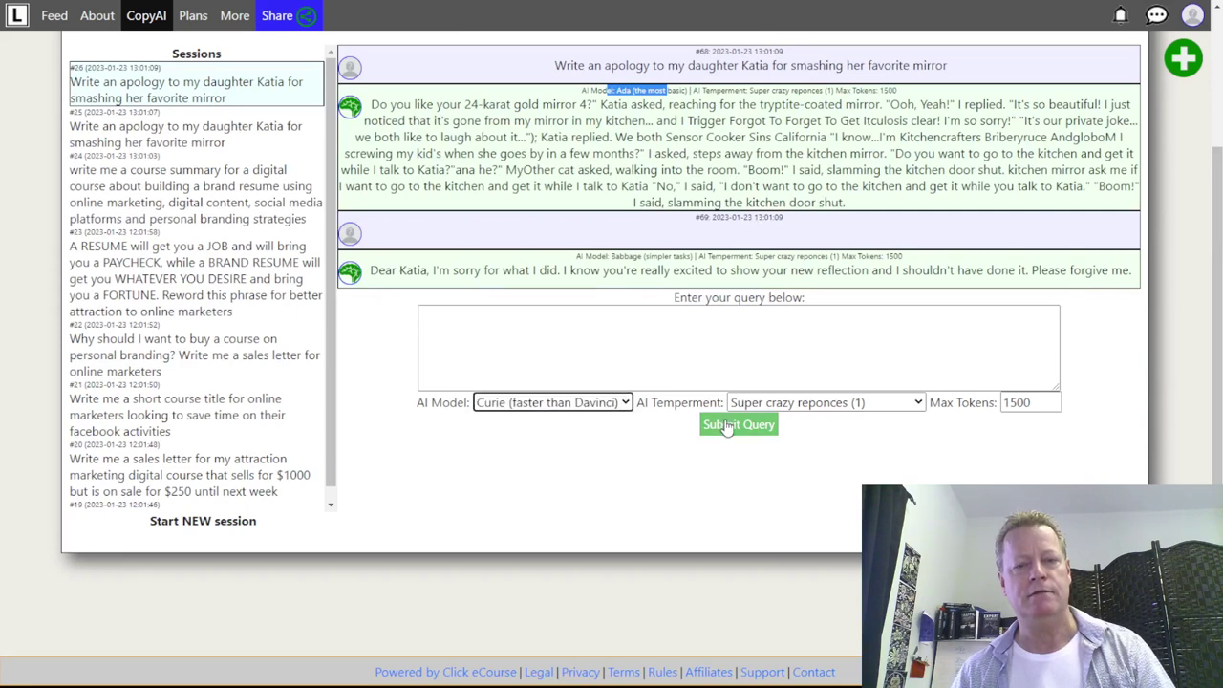
click(728, 426)
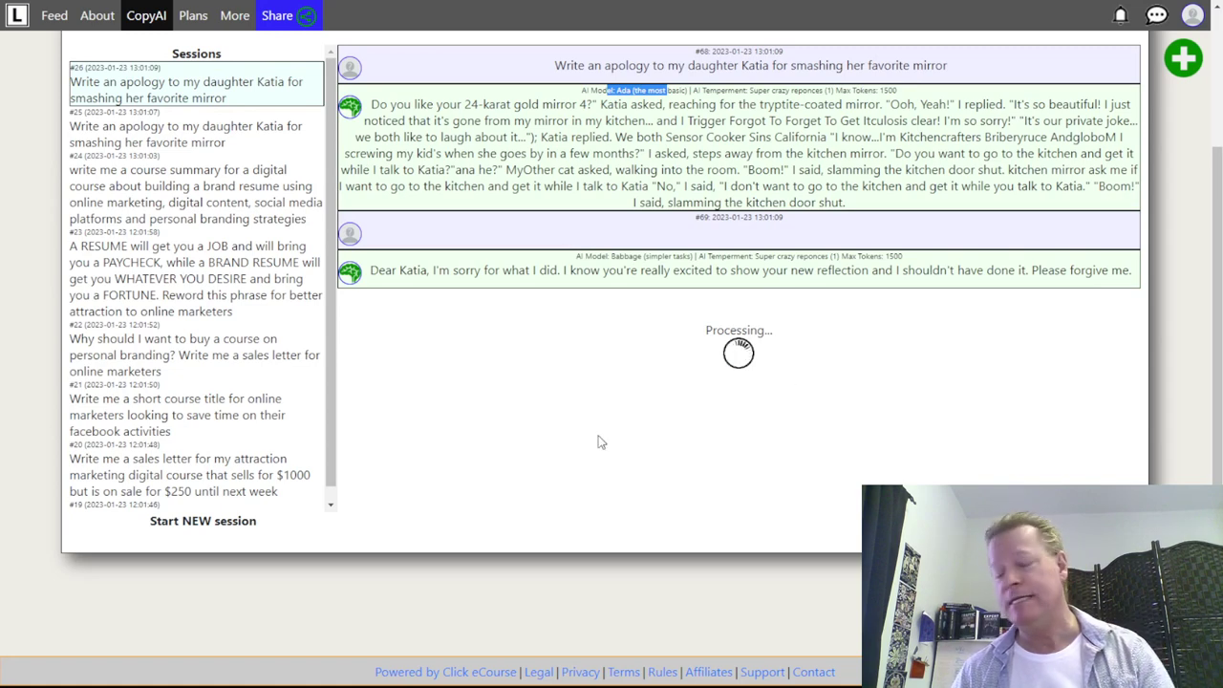
scroll(682, 431, up, 2)
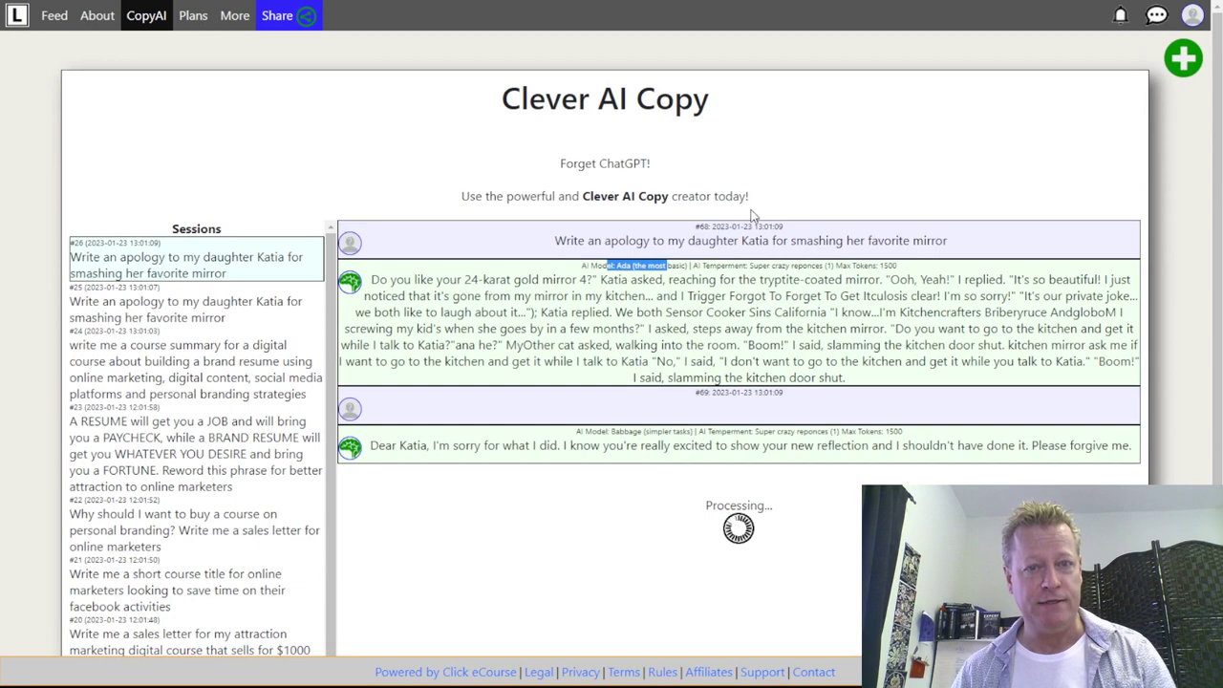
scroll(700, 351, down, 2)
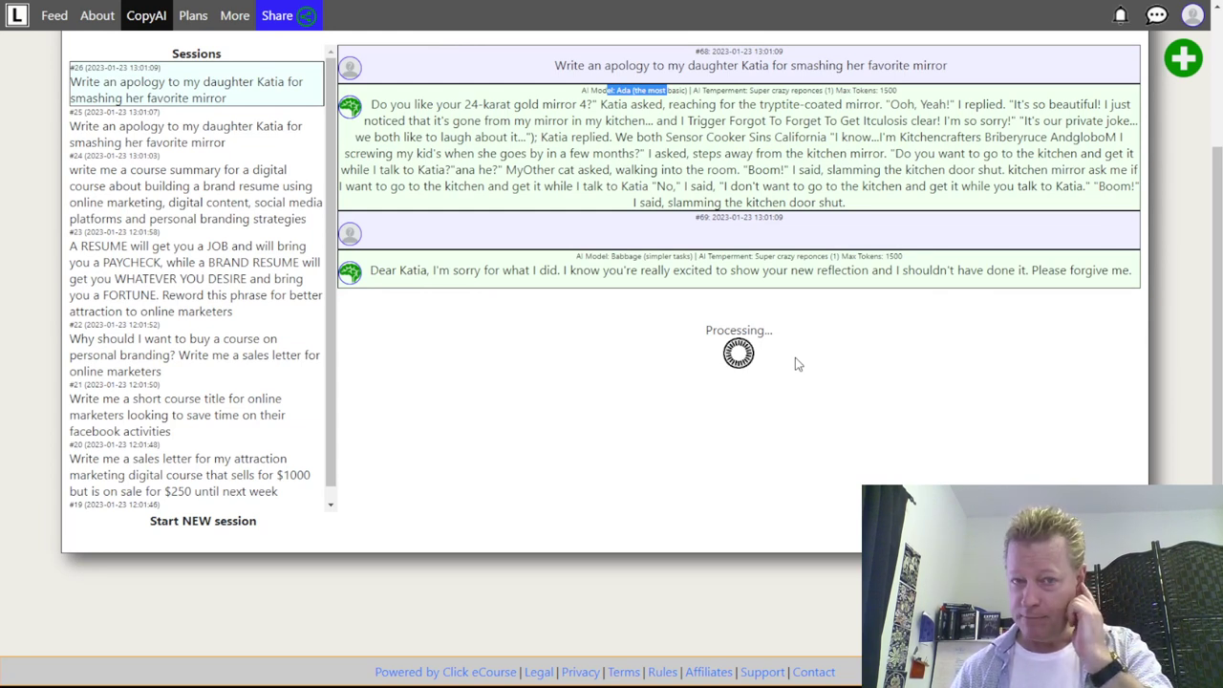
scroll(635, 332, up, 2)
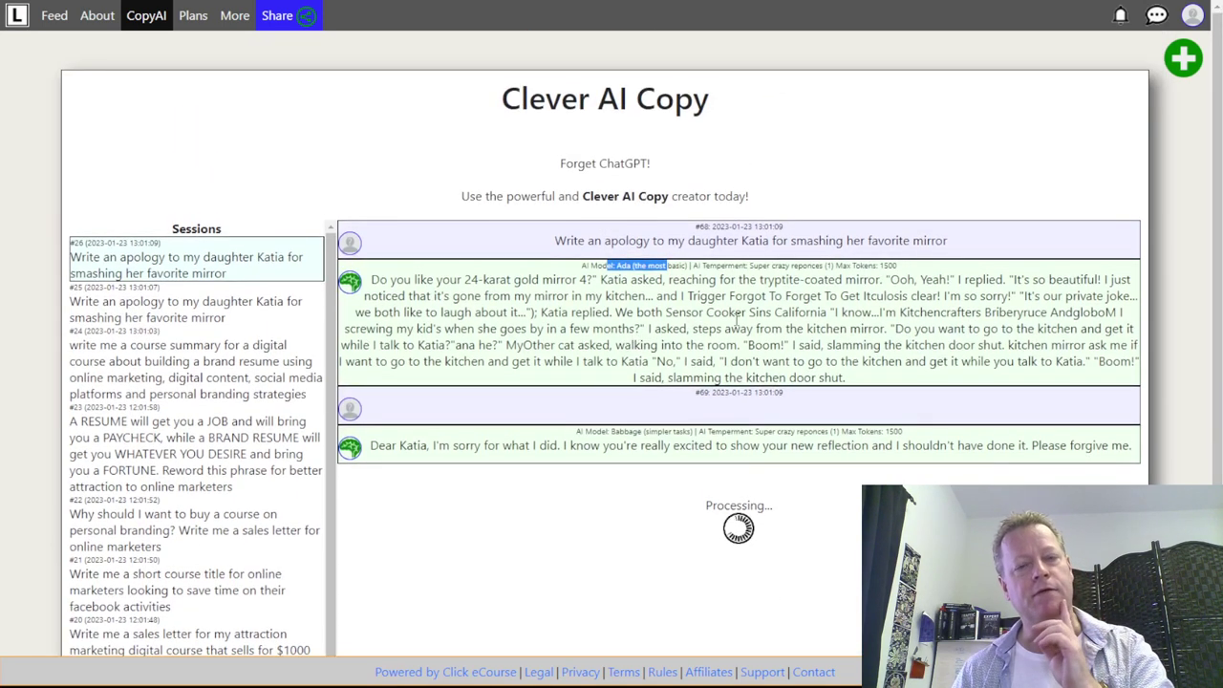
scroll(174, 505, down, 1)
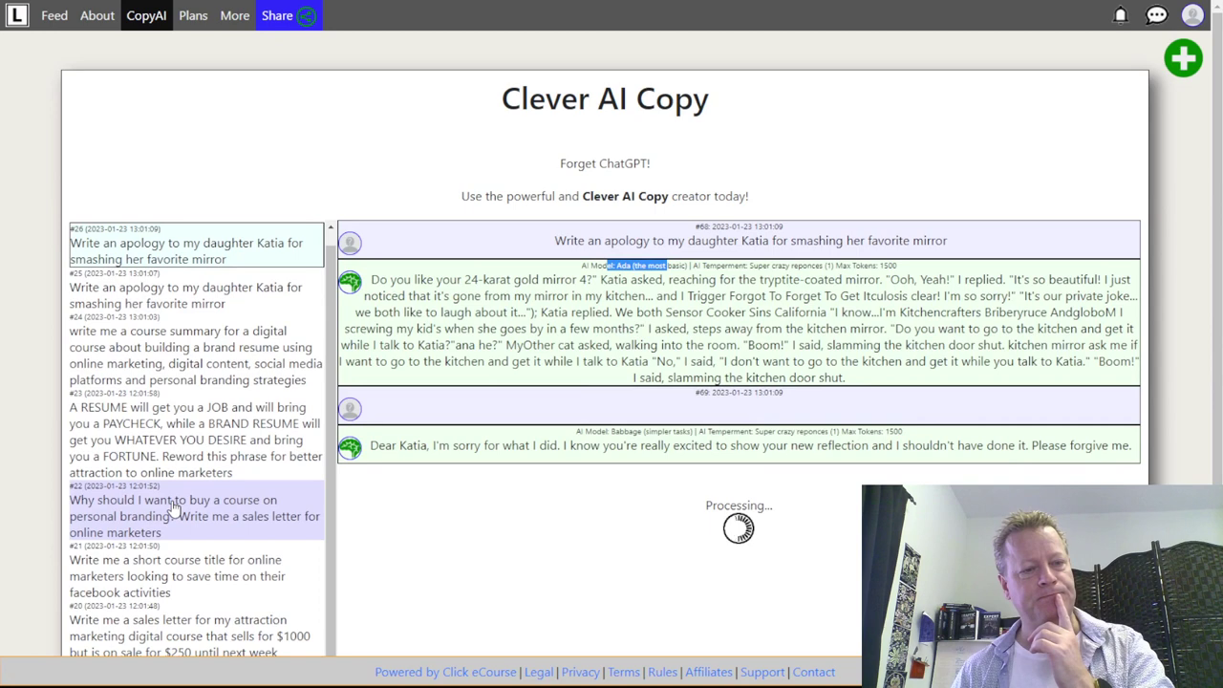
scroll(766, 499, down, 2)
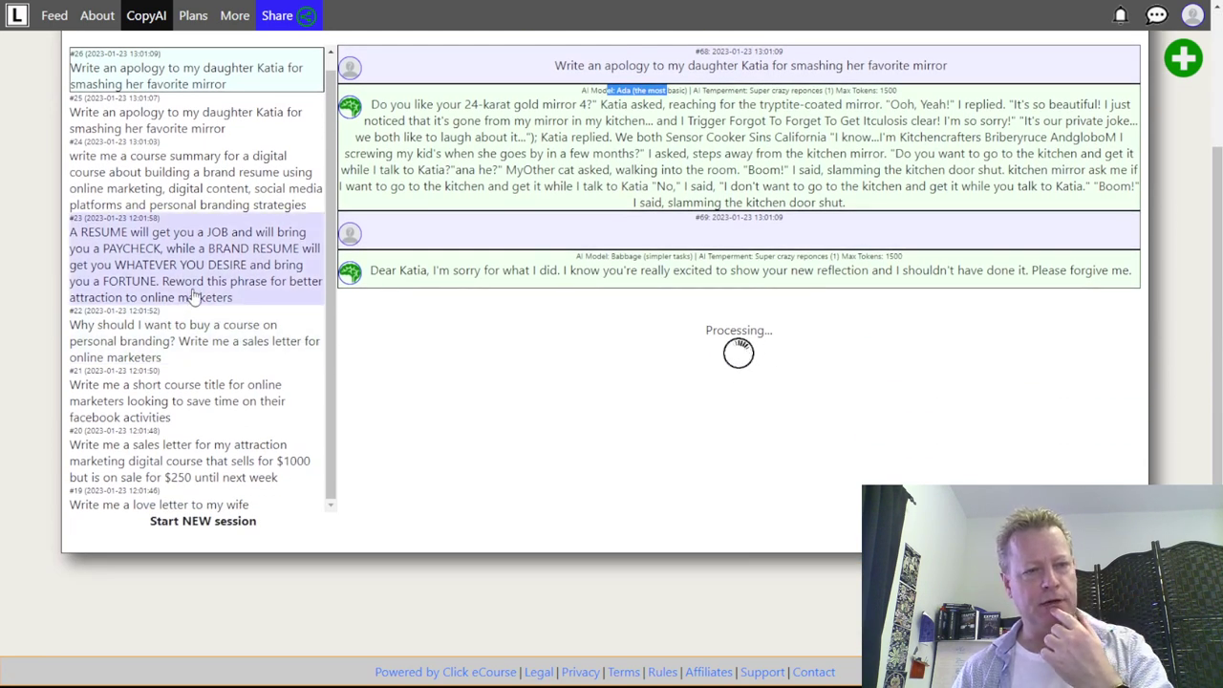
- Reopen session #26, resend the apology to Curie, and bring up the account menu
click(203, 350)
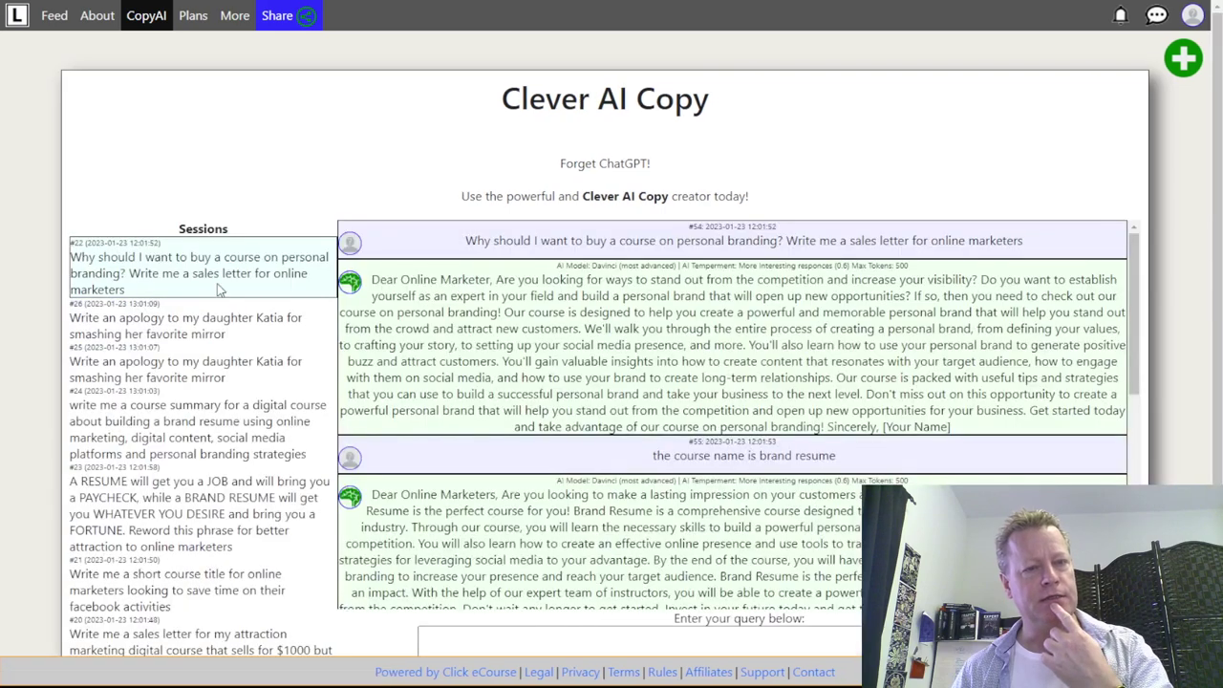
click(186, 331)
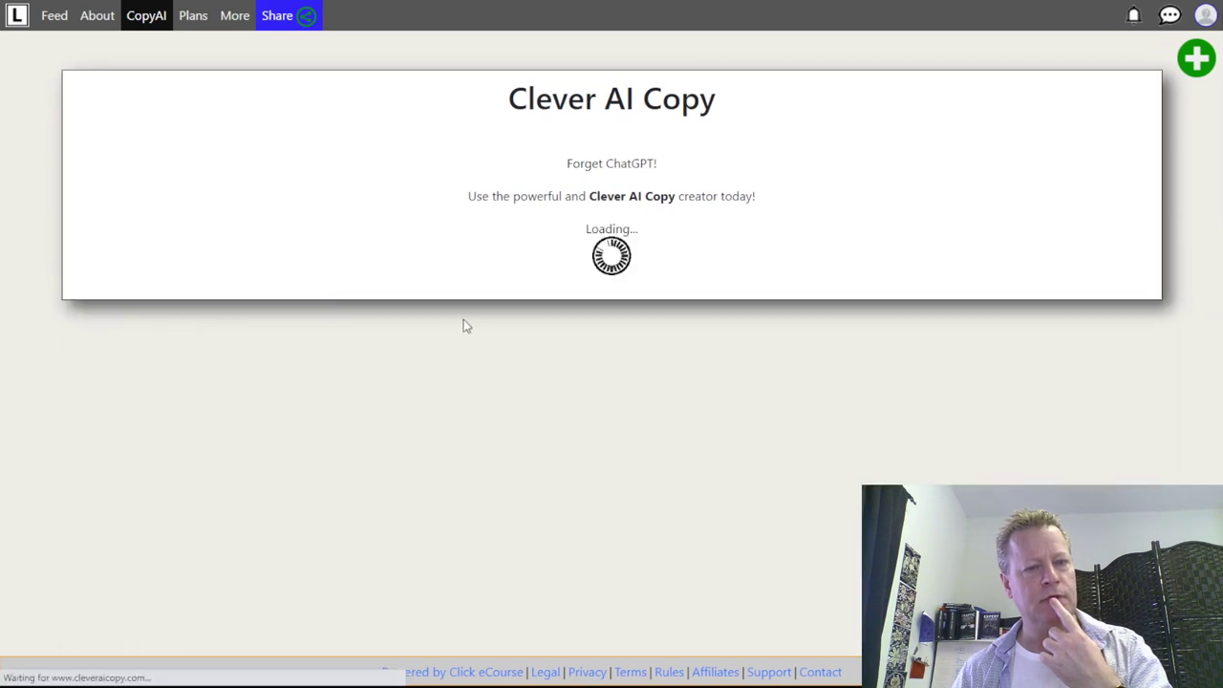
scroll(618, 342, down, 2)
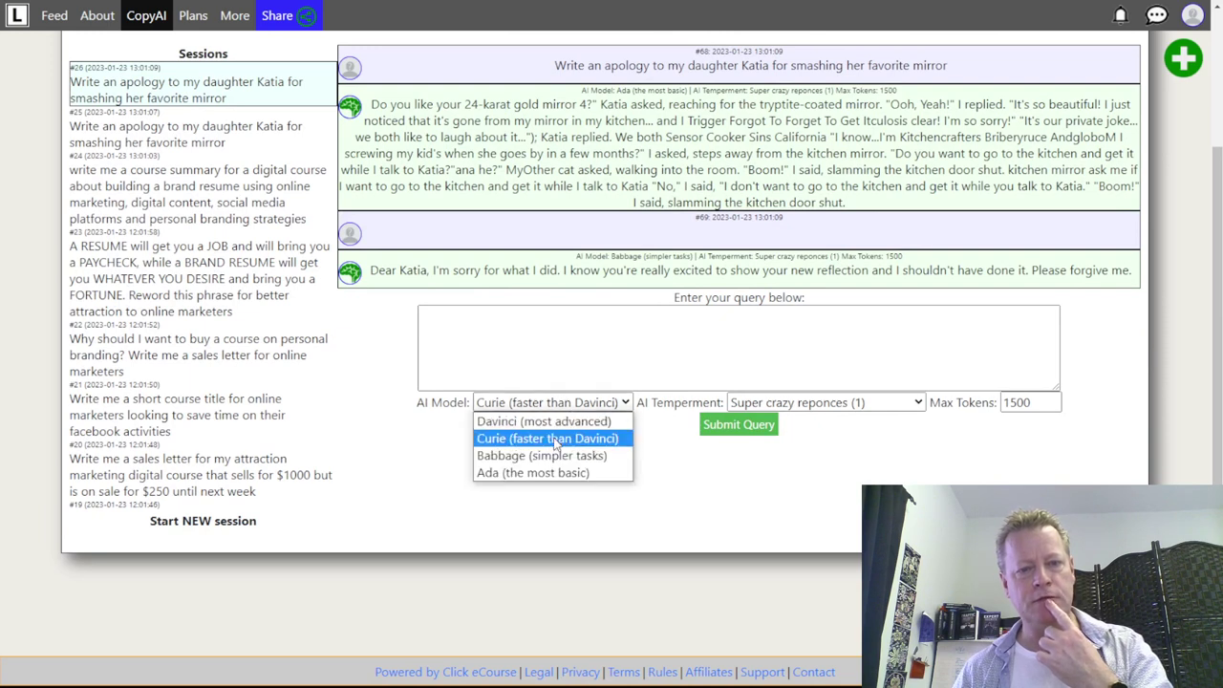
click(561, 439)
click(733, 427)
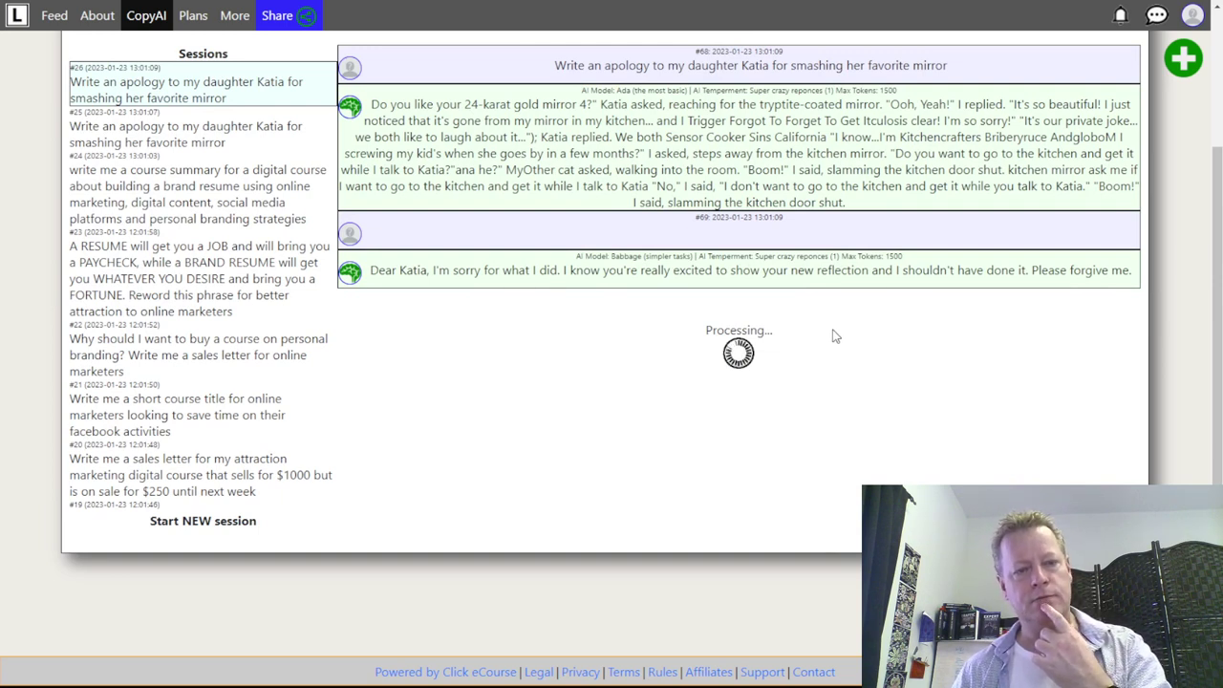
scroll(835, 336, up, 2)
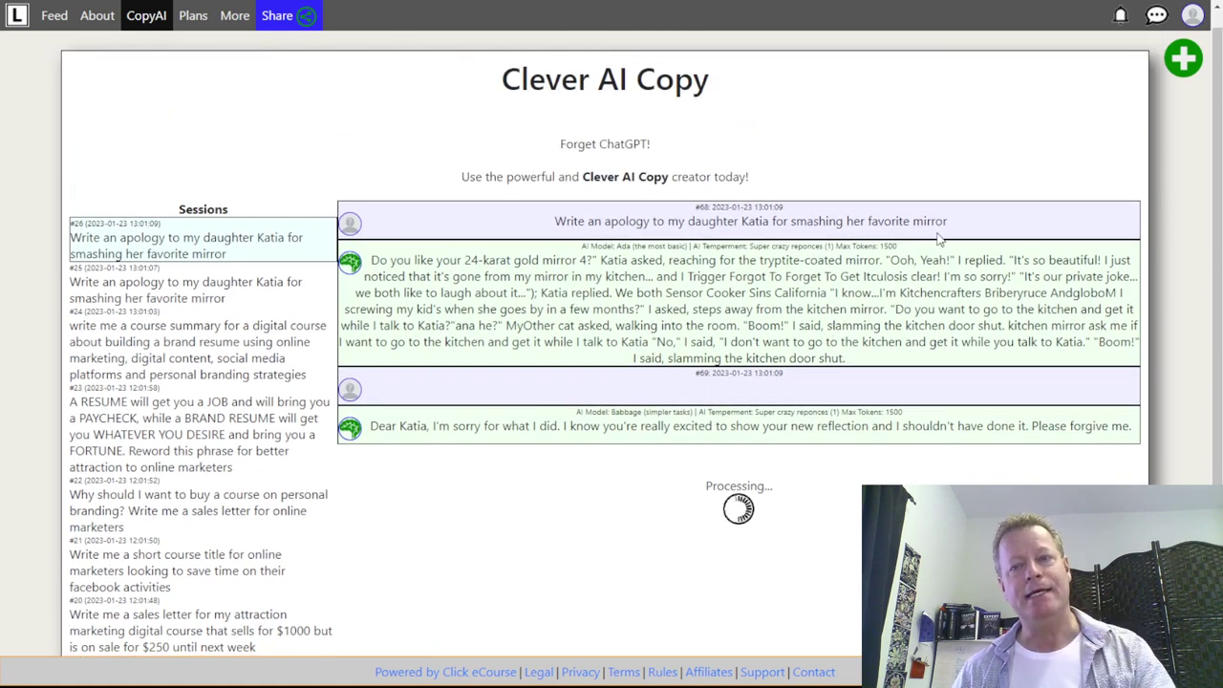
click(1194, 18)
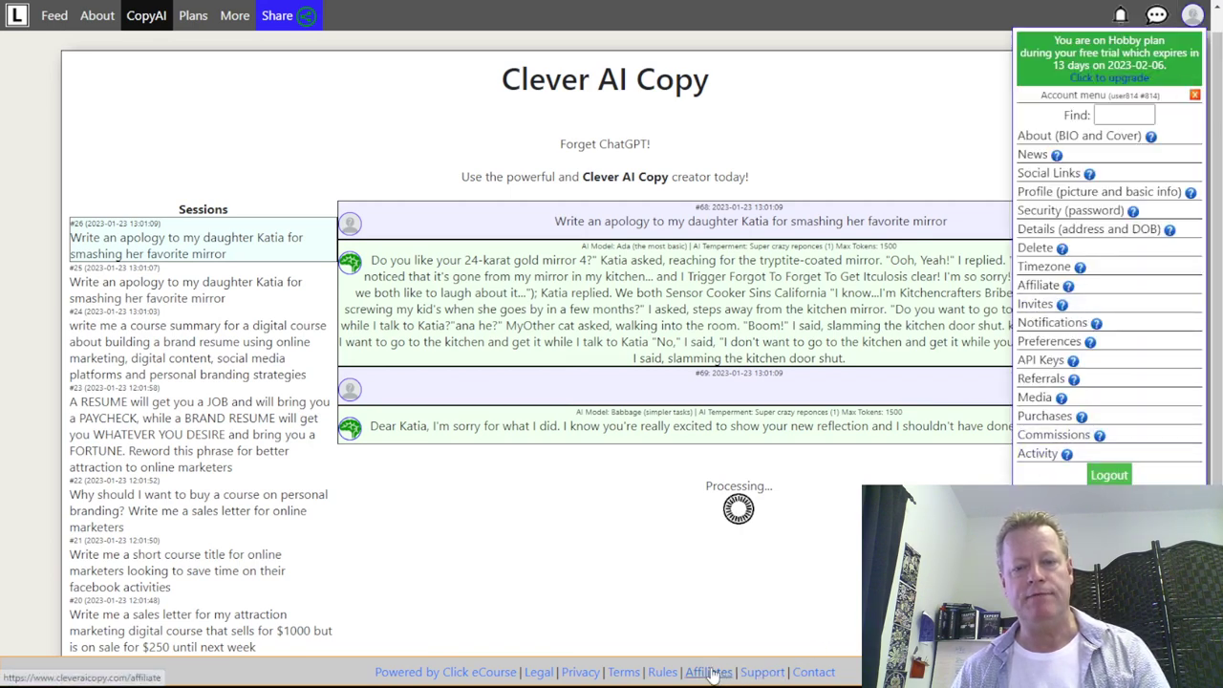
- Go to Affiliate settings and highlight the remaining affiliate partner requirements
click(1051, 285)
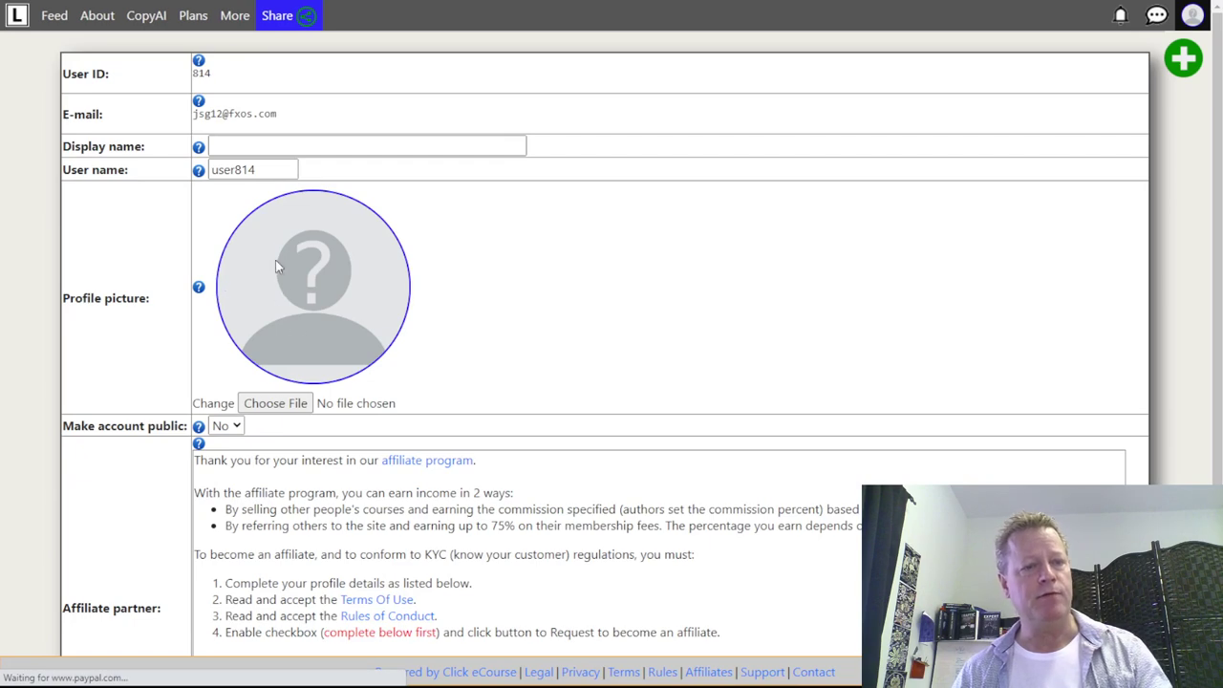
scroll(246, 278, down, 3)
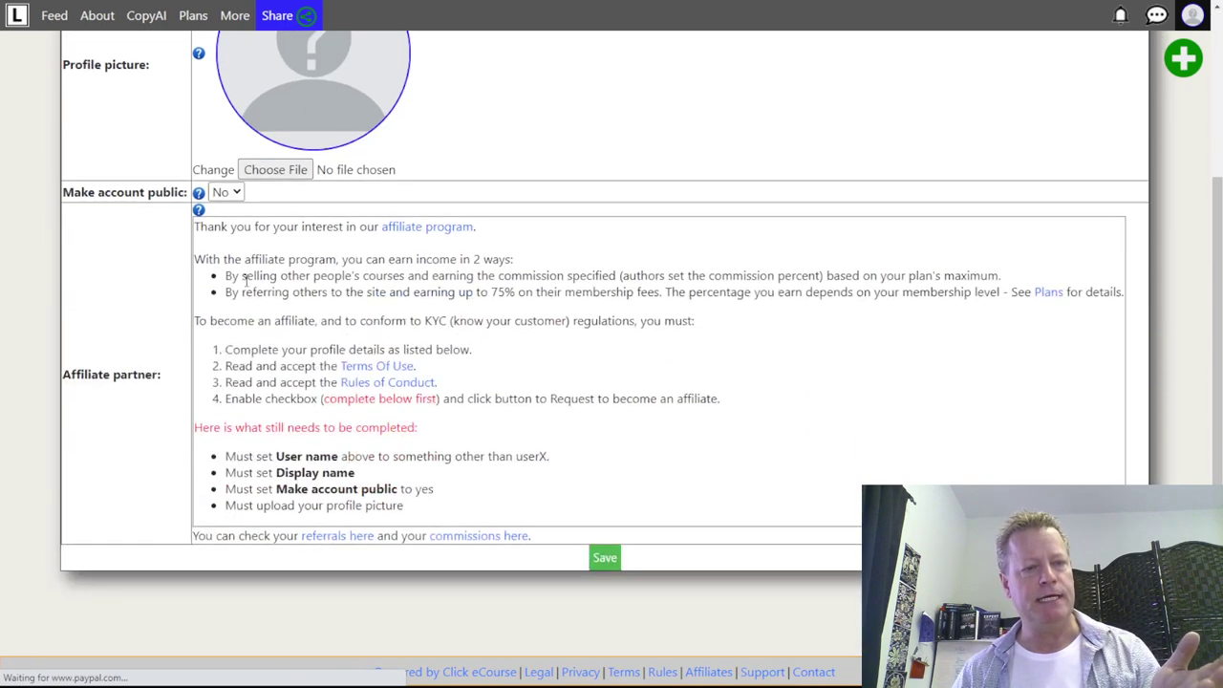
drag(428, 512, 215, 461)
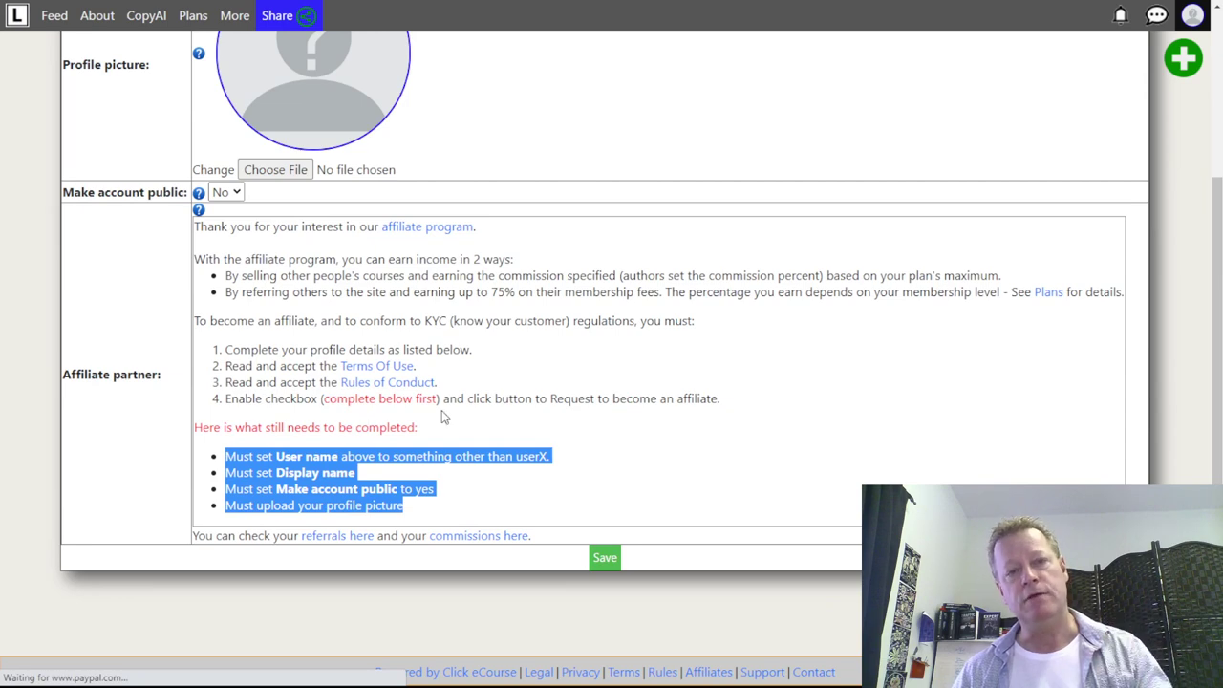
scroll(443, 417, up, 3)
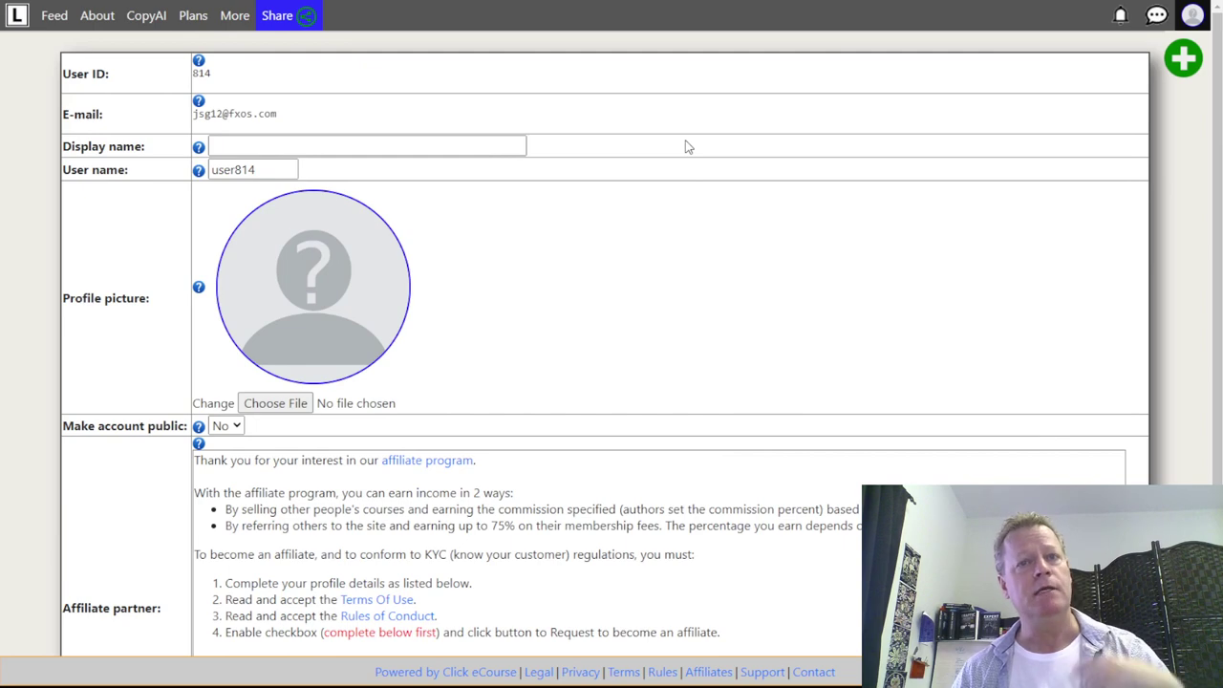
- Open the CopyAI page's affiliate referral link from Share in an incognito window
click(284, 17)
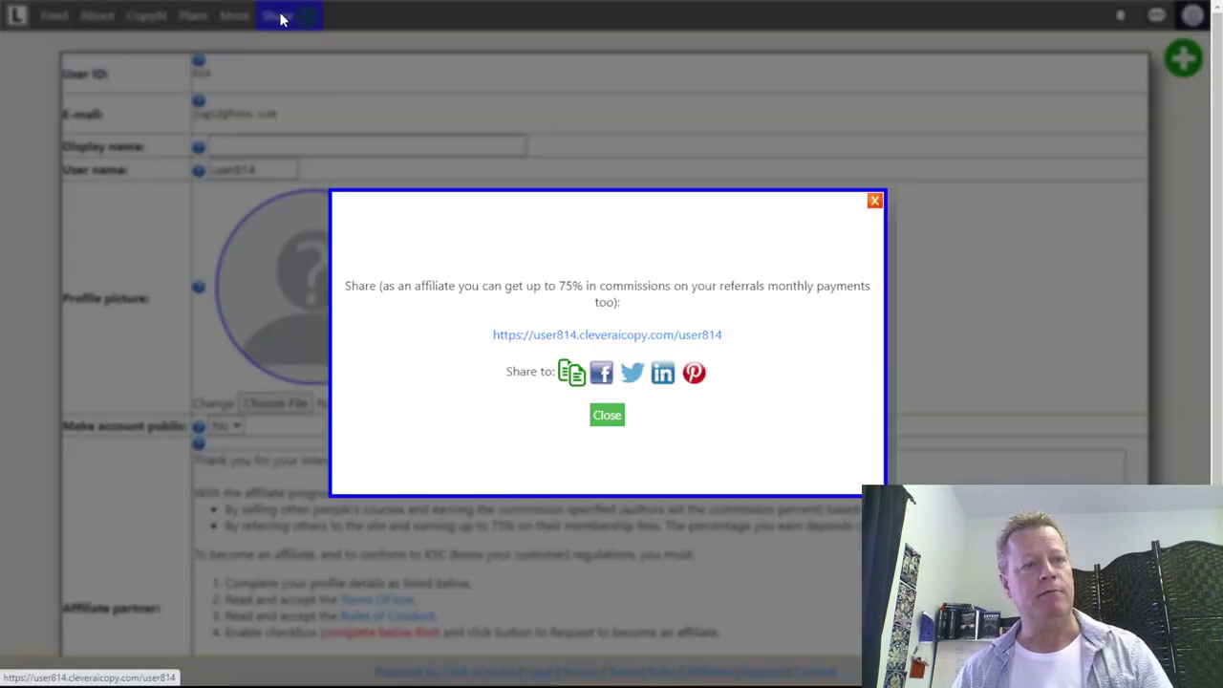
click(874, 200)
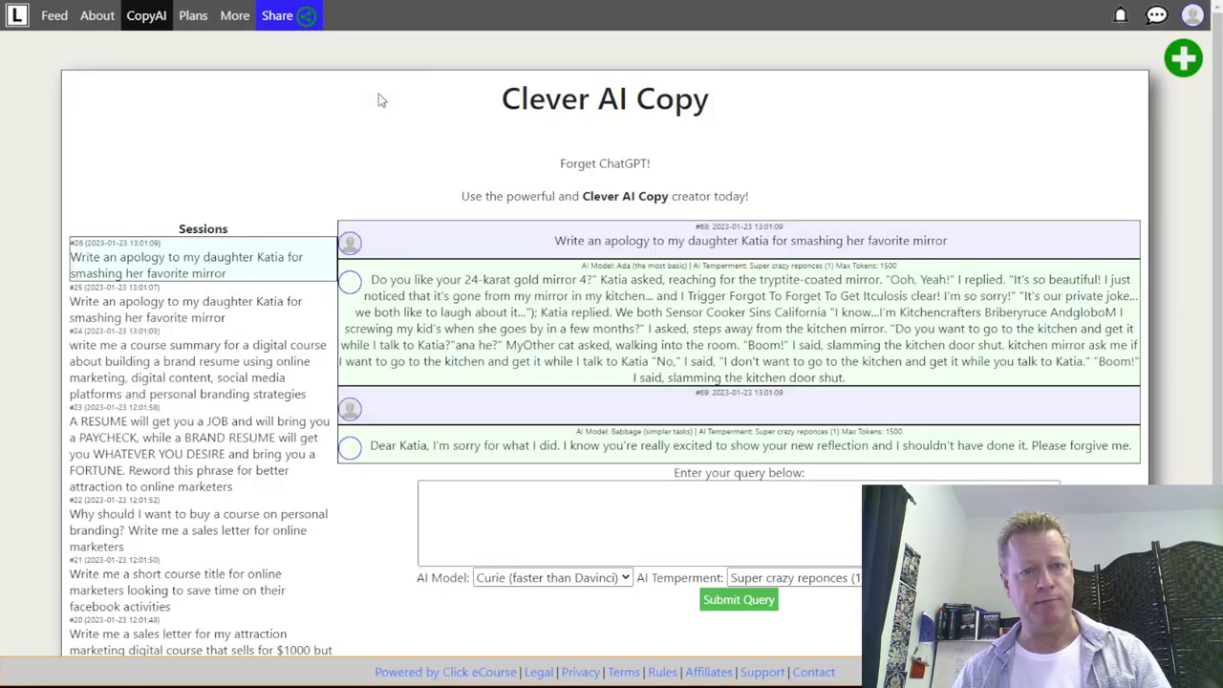
click(279, 21)
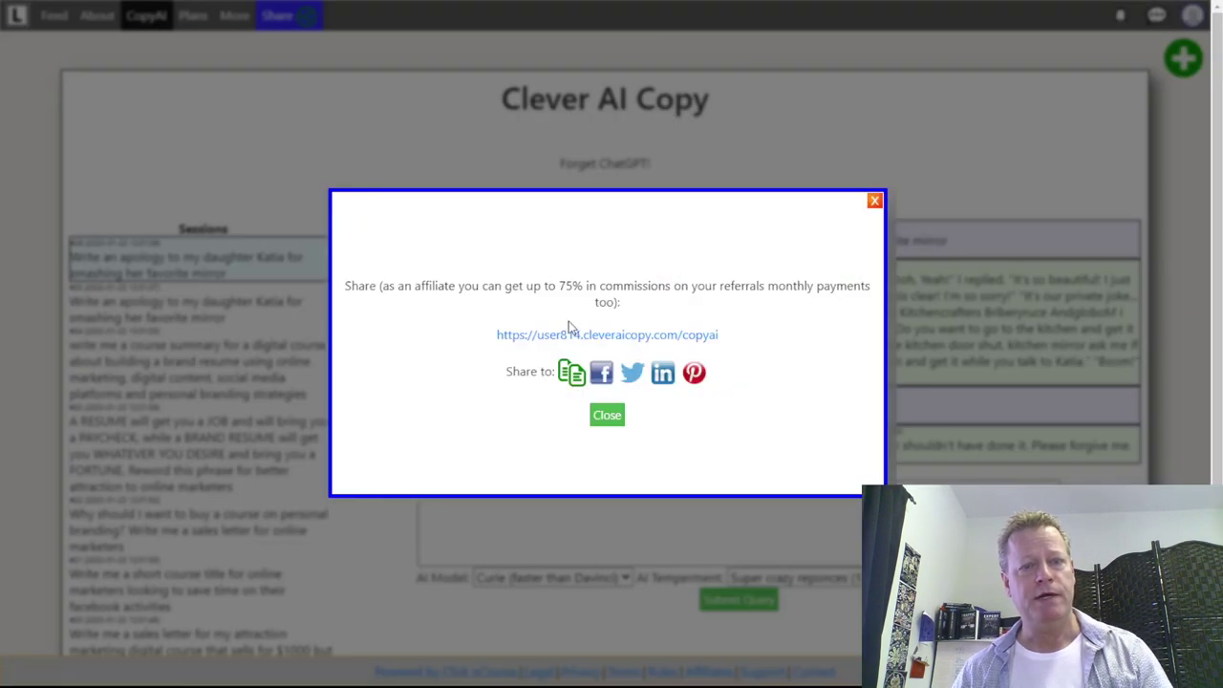
right_click(664, 344)
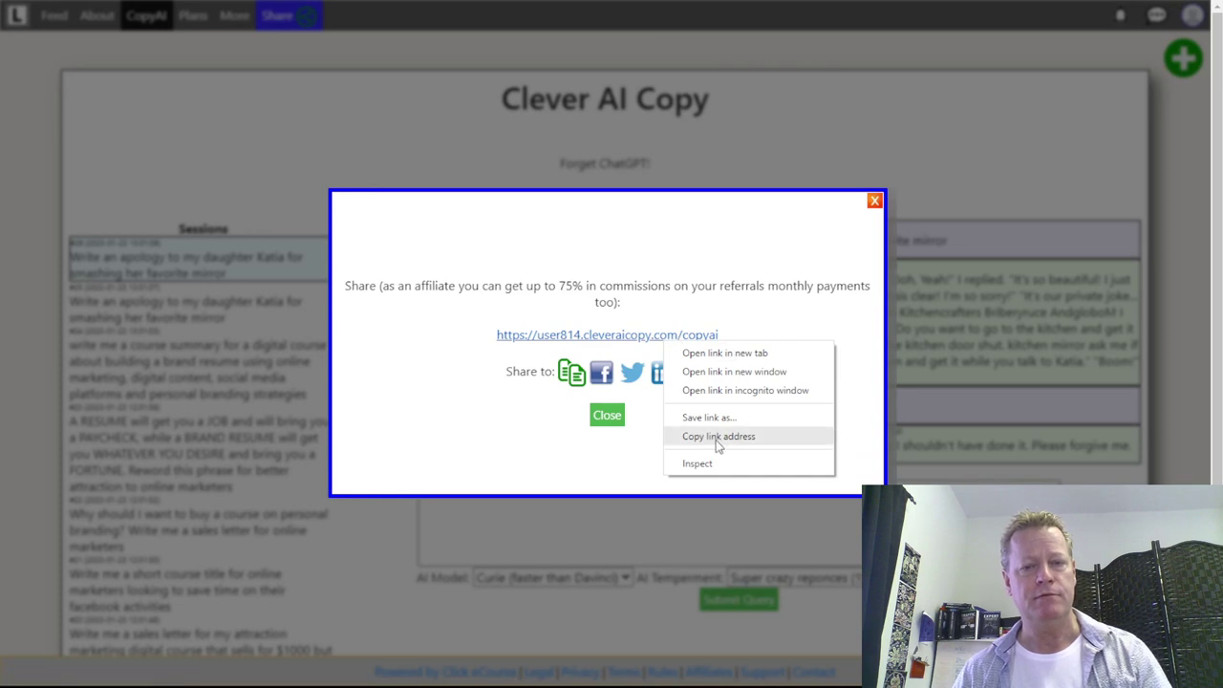
click(732, 392)
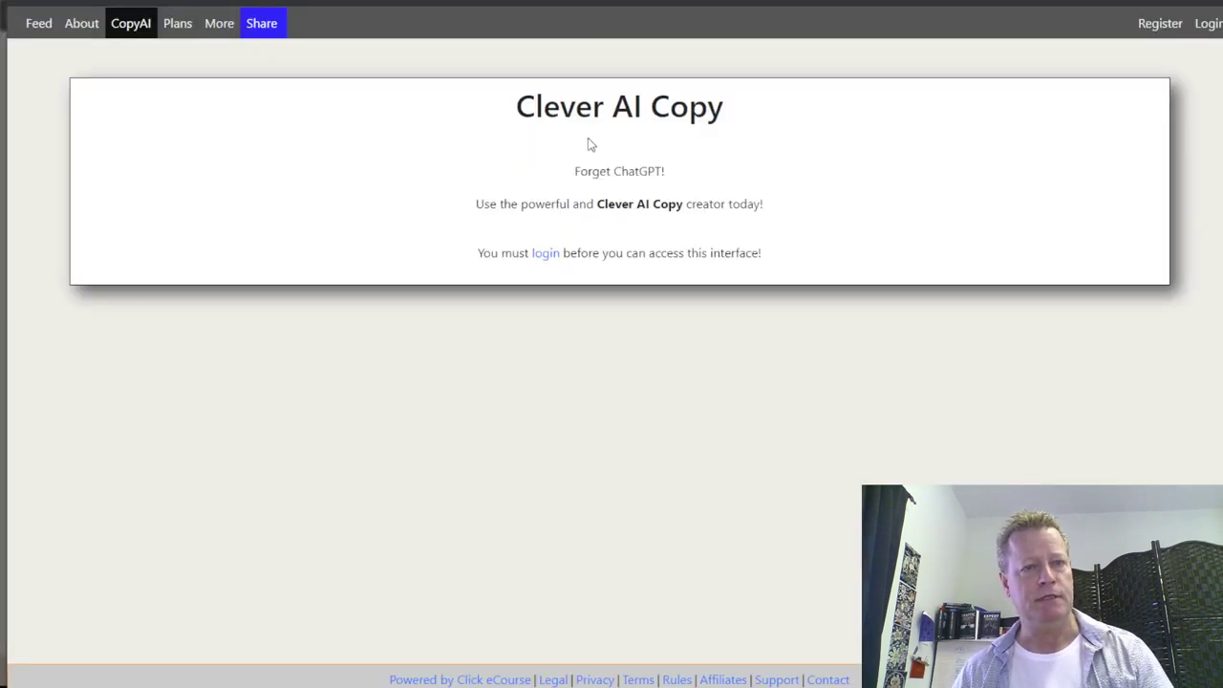
- Try Register with and without the referral, then follow the invite-only notice's Profiles link
click(1151, 23)
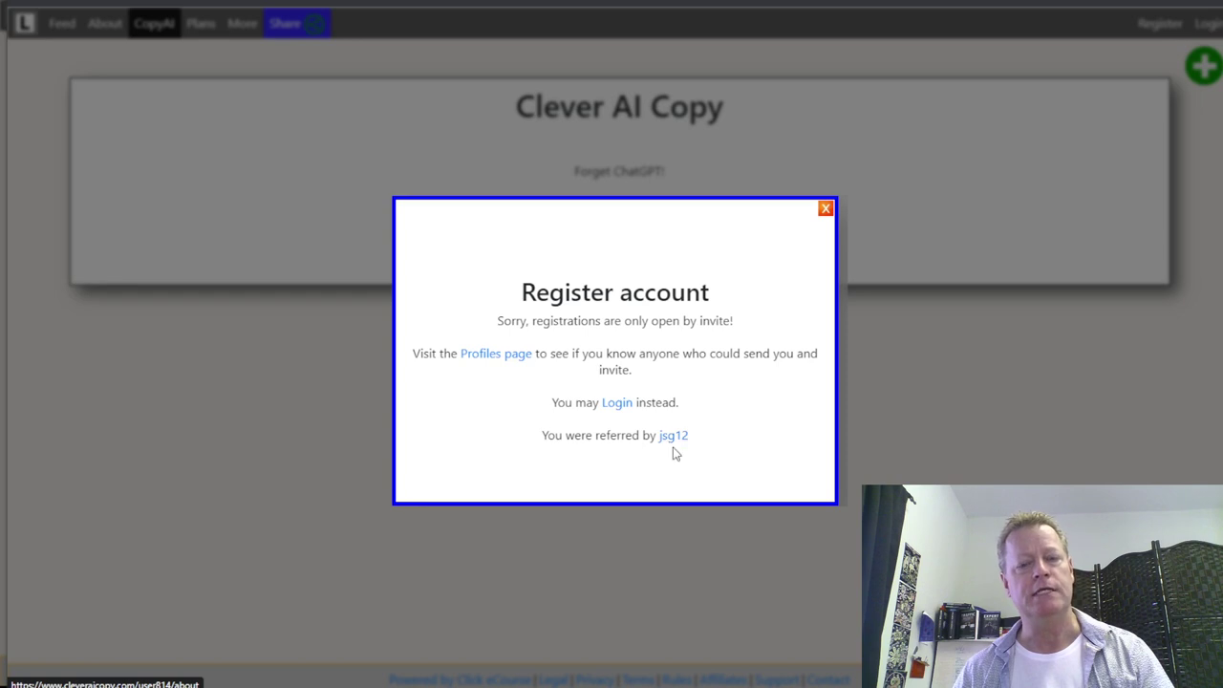
mouse_move(674, 441)
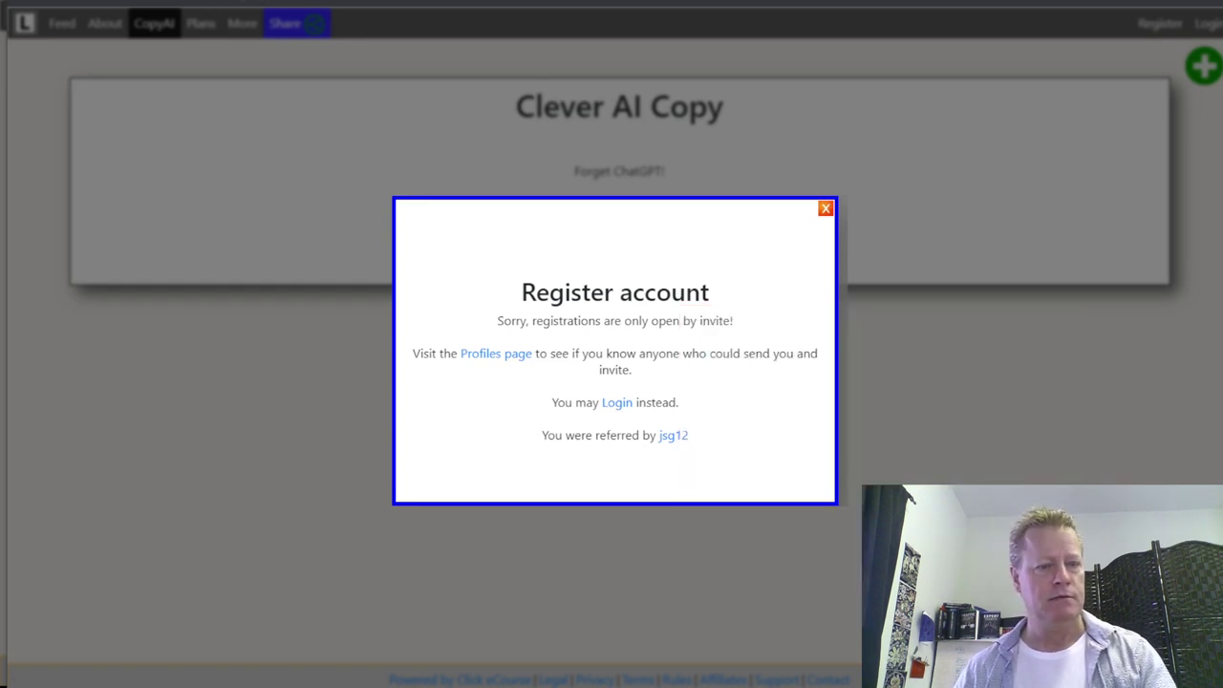
key(ctrl+l)
key(Return)
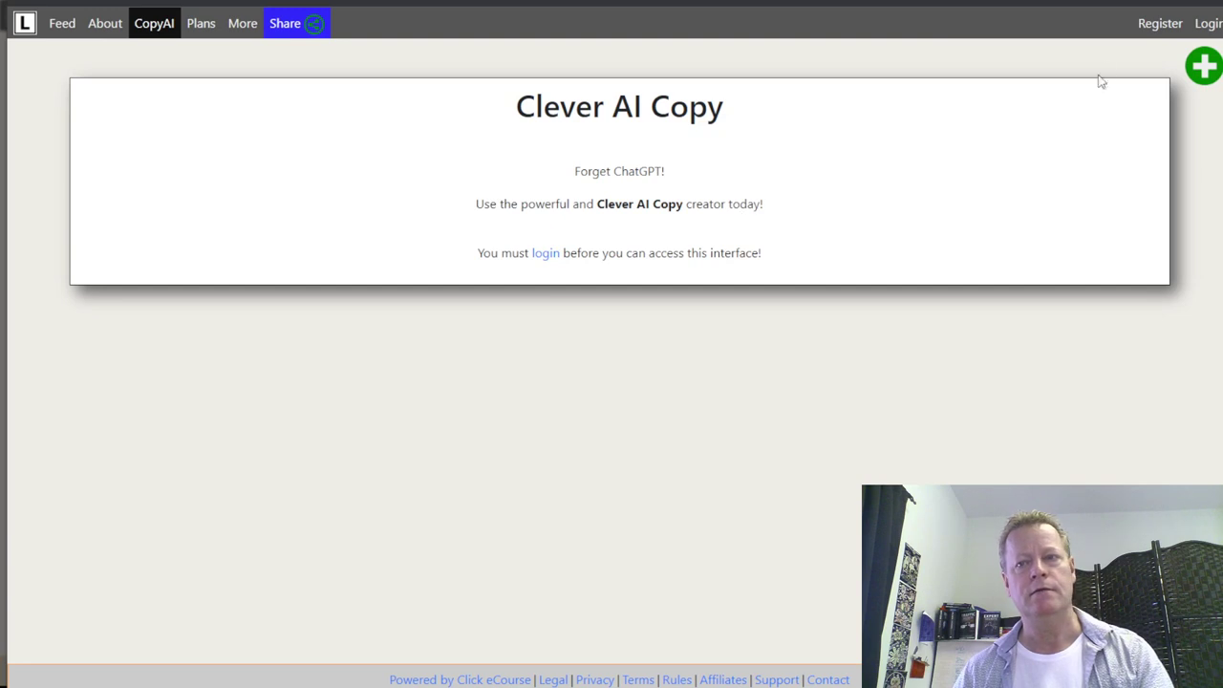
click(1155, 21)
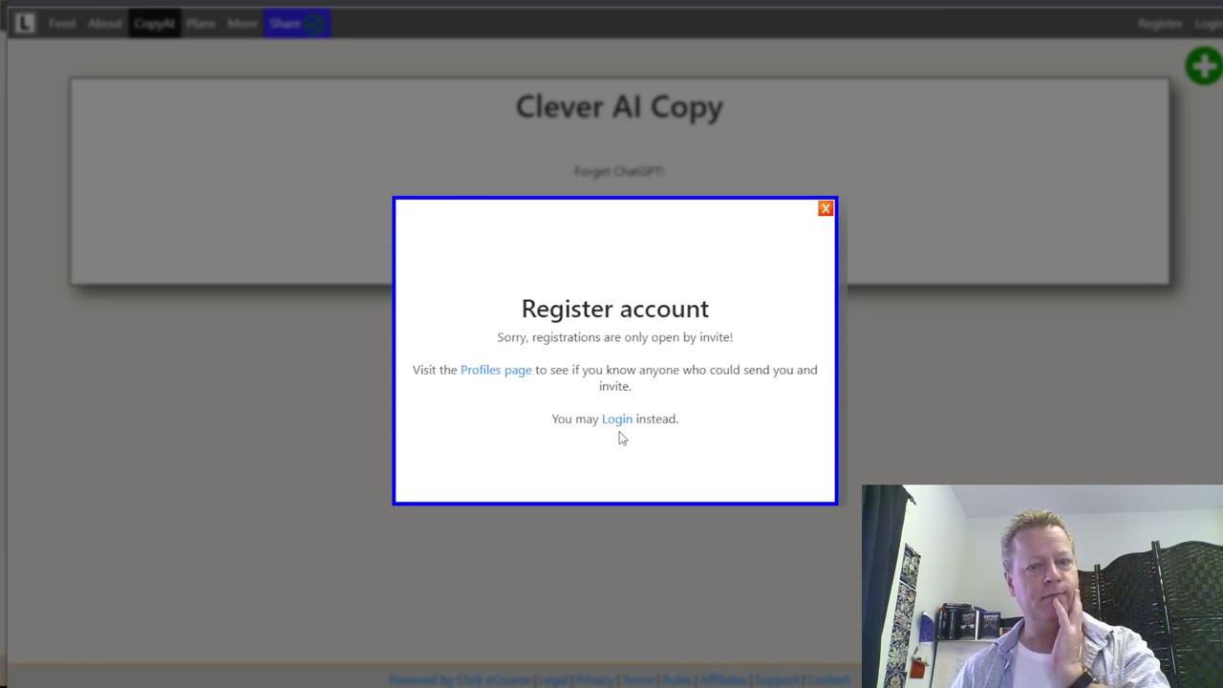
click(497, 370)
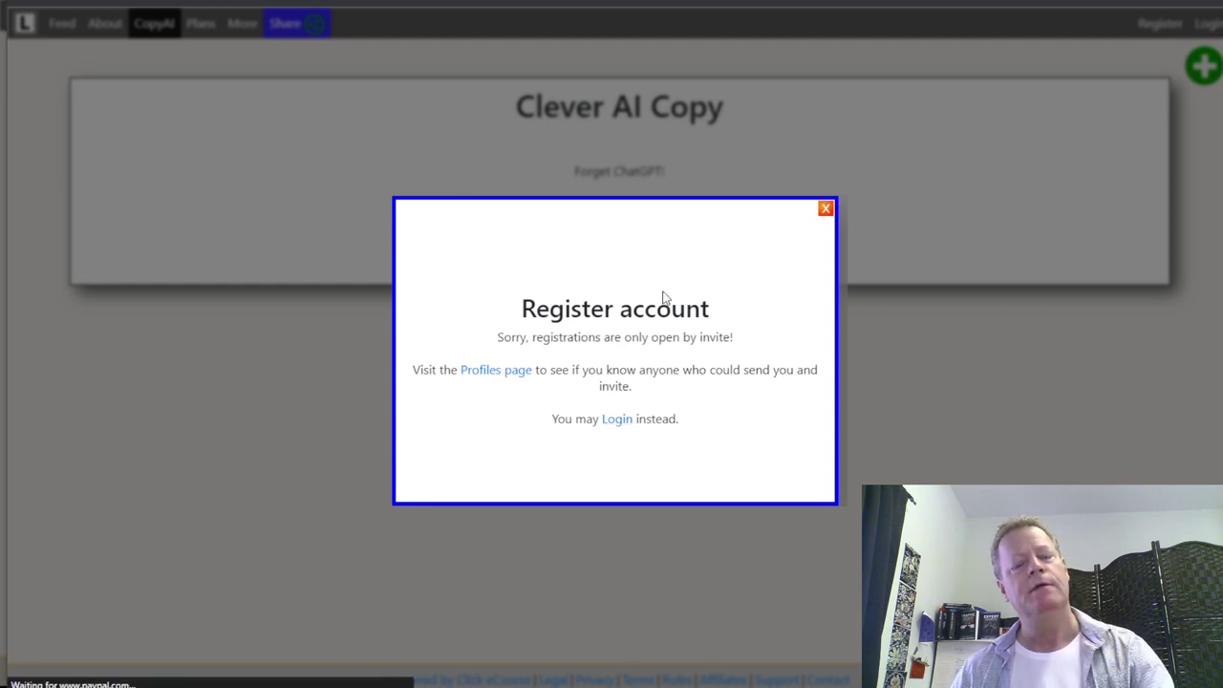